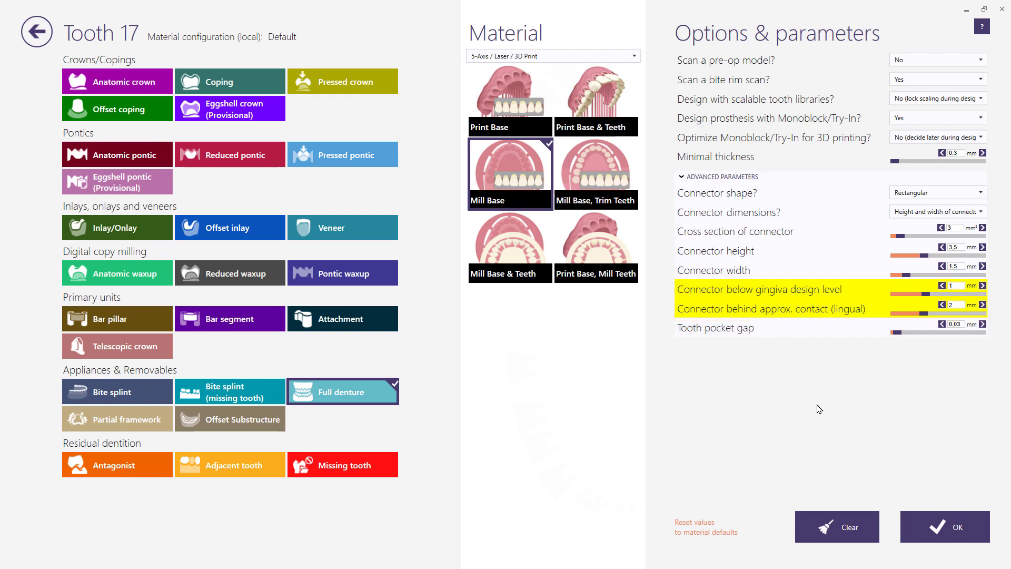
- Confirm tooth 17's full denture settings, and view the case's finished denture design from the front before closing it
left_click(930, 527)
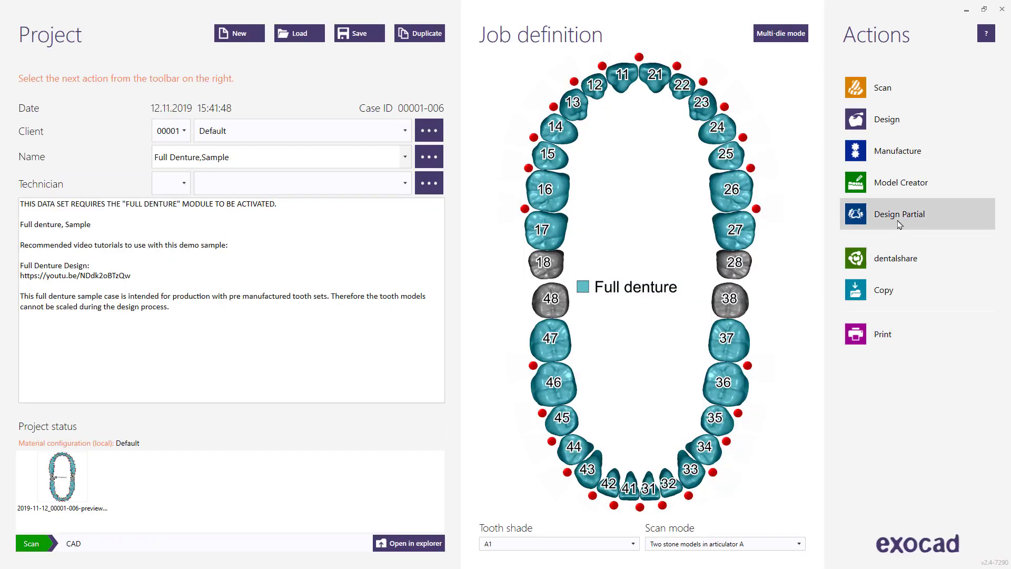
left_click(902, 124)
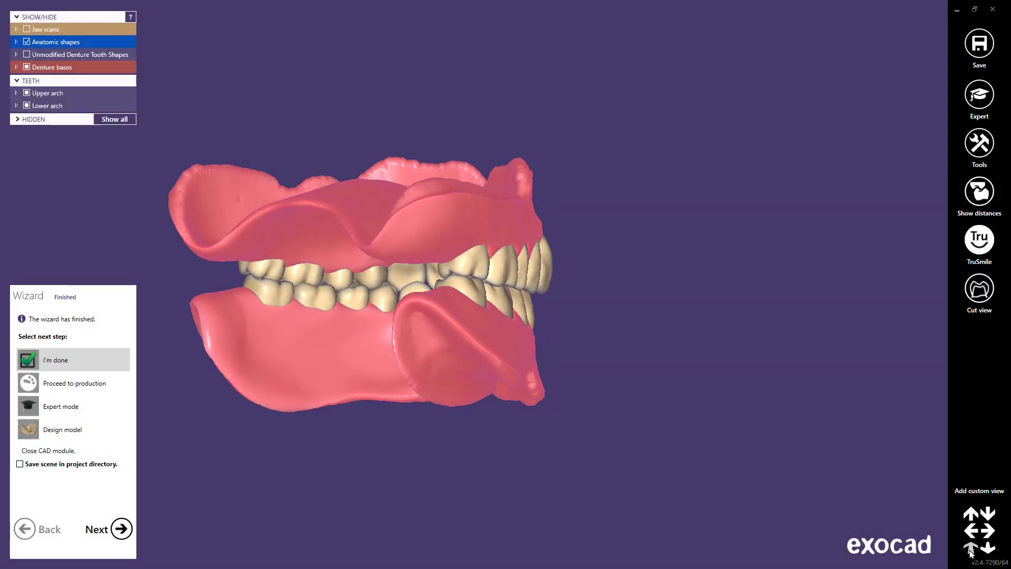
left_click(971, 549)
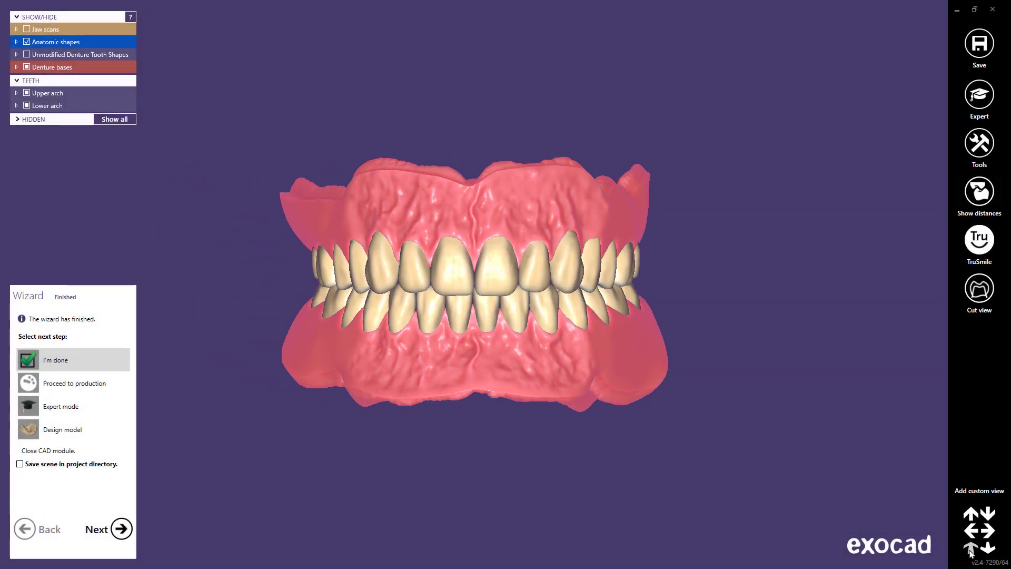
left_click(993, 9)
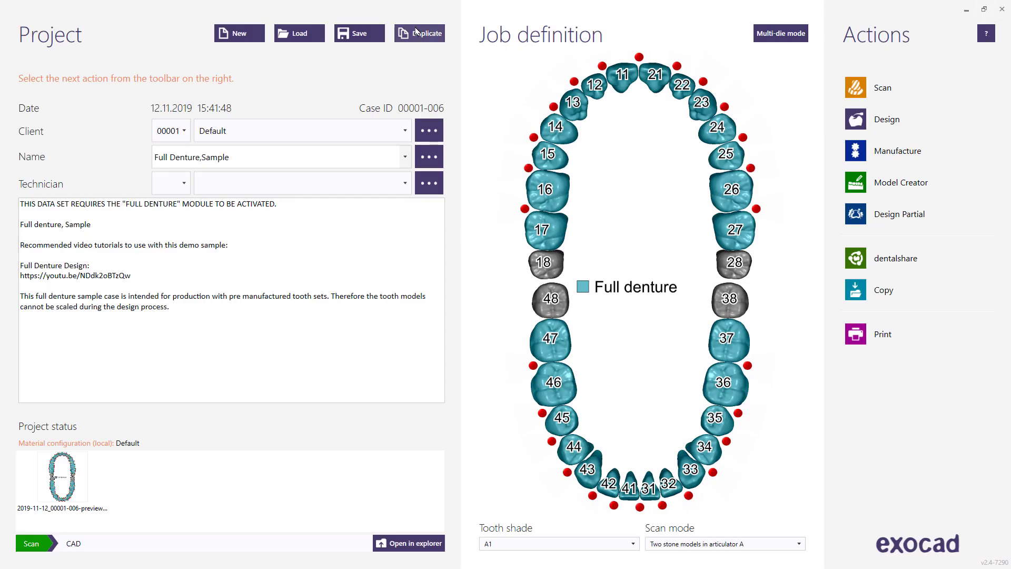
- Load the "Single Arch Denture, Sample" project from the saved project list
left_click(299, 34)
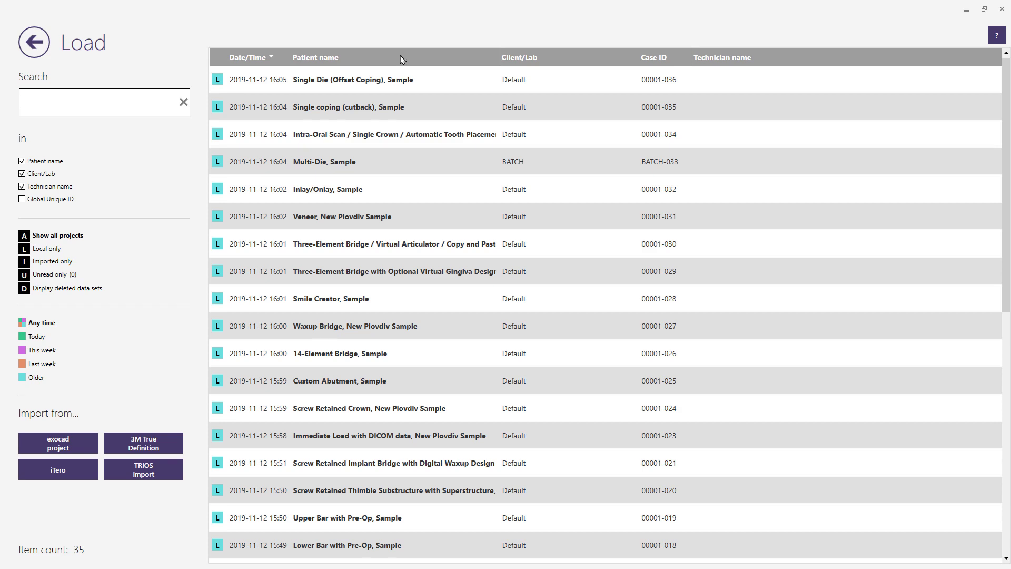
left_click_drag(1007, 202, 1007, 458)
left_click(349, 379)
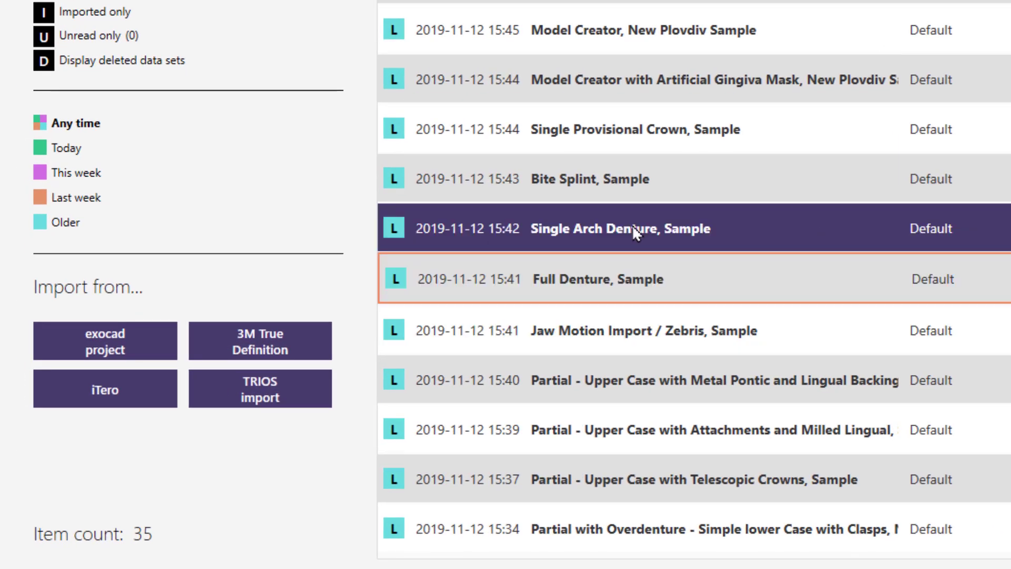
left_click(503, 226)
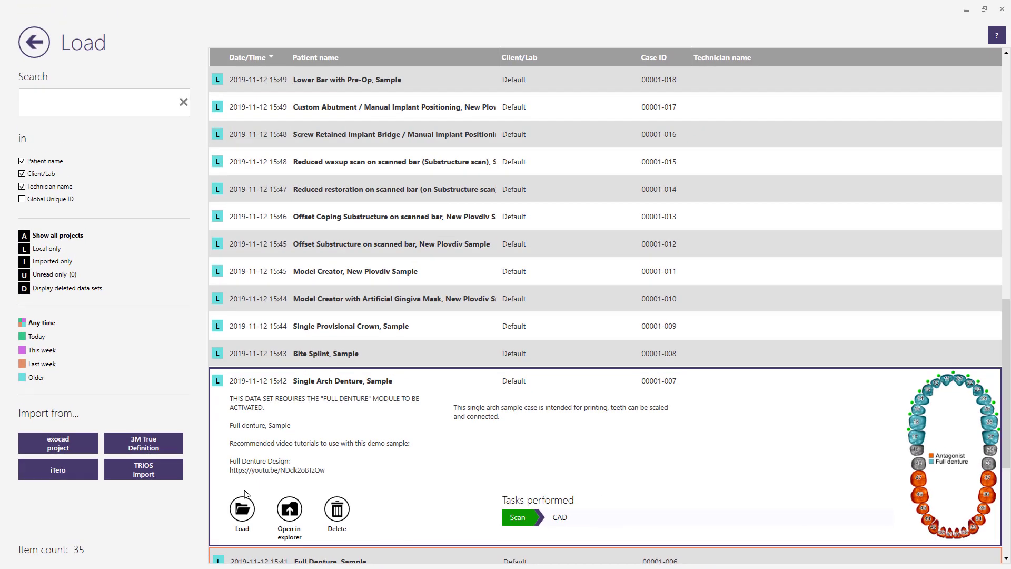
left_click(243, 510)
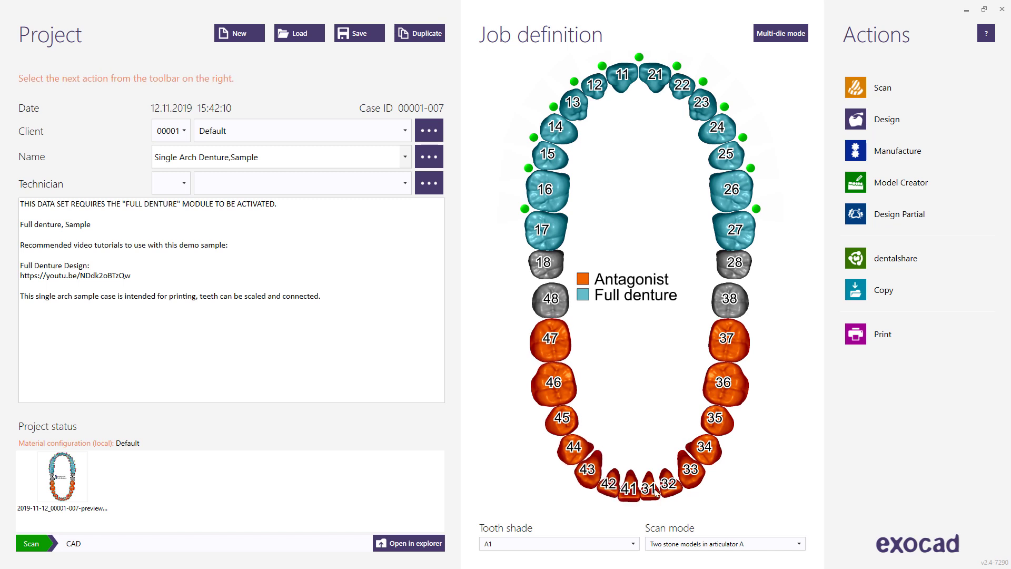
- Review the available scan modes and the full denture material, options and advanced parameters of tooth 27
left_click(801, 544)
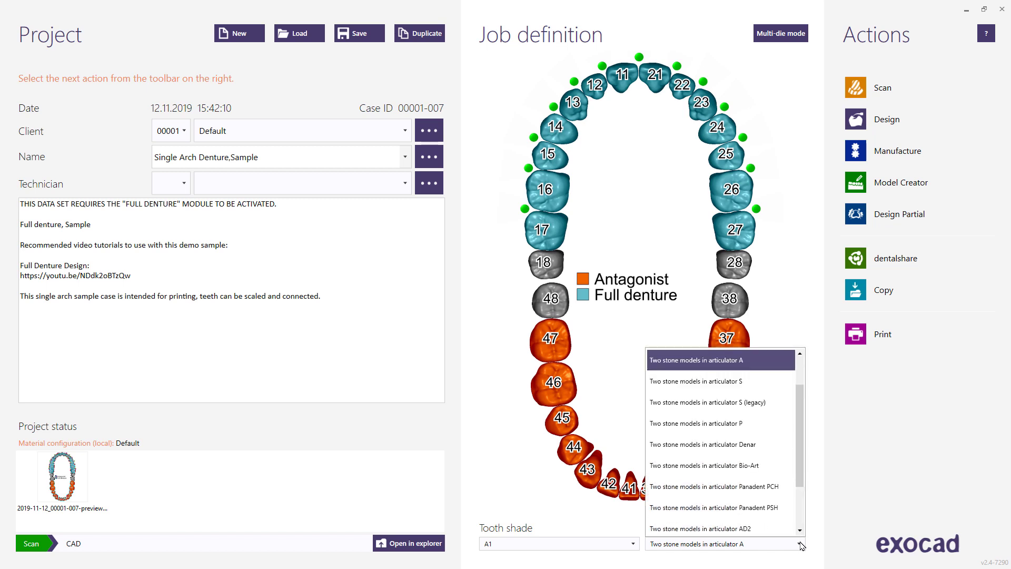
left_click(801, 544)
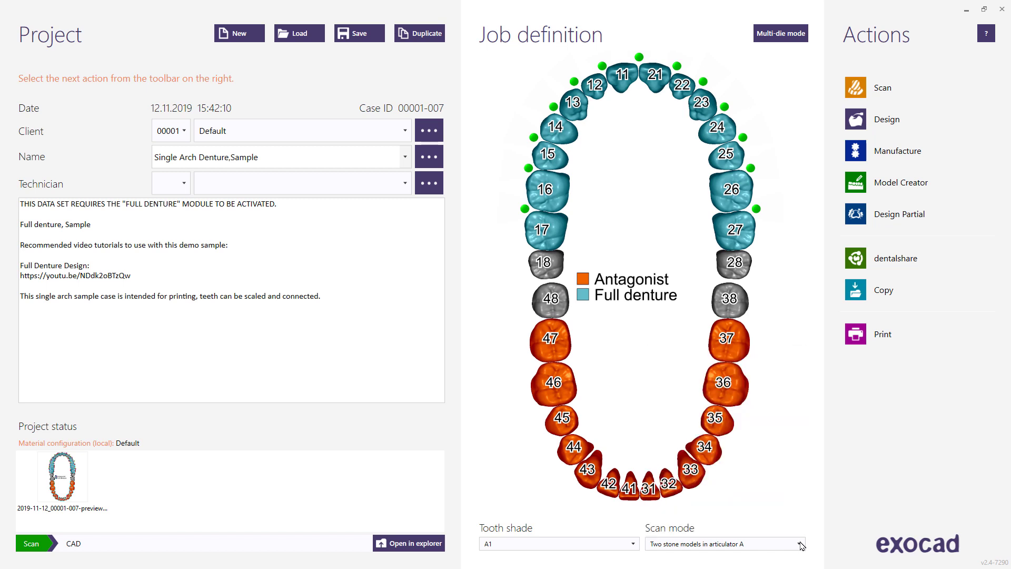
left_click(745, 237)
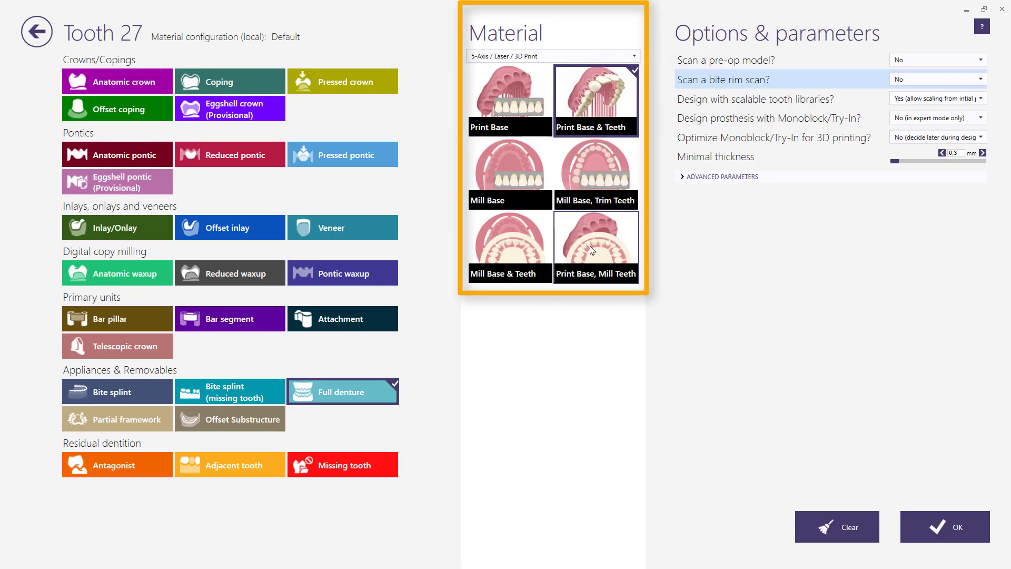
left_click(683, 178)
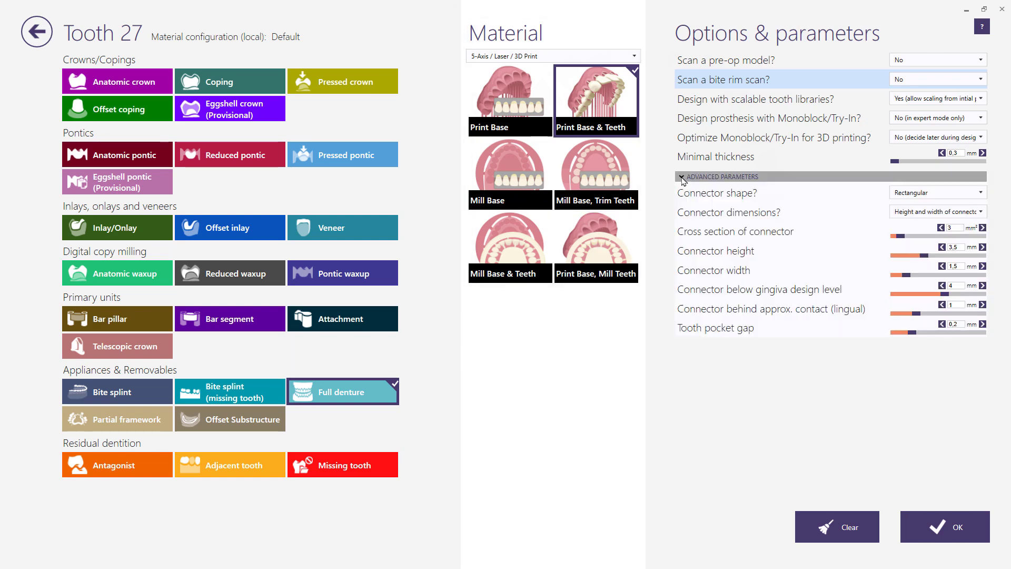
left_click(936, 527)
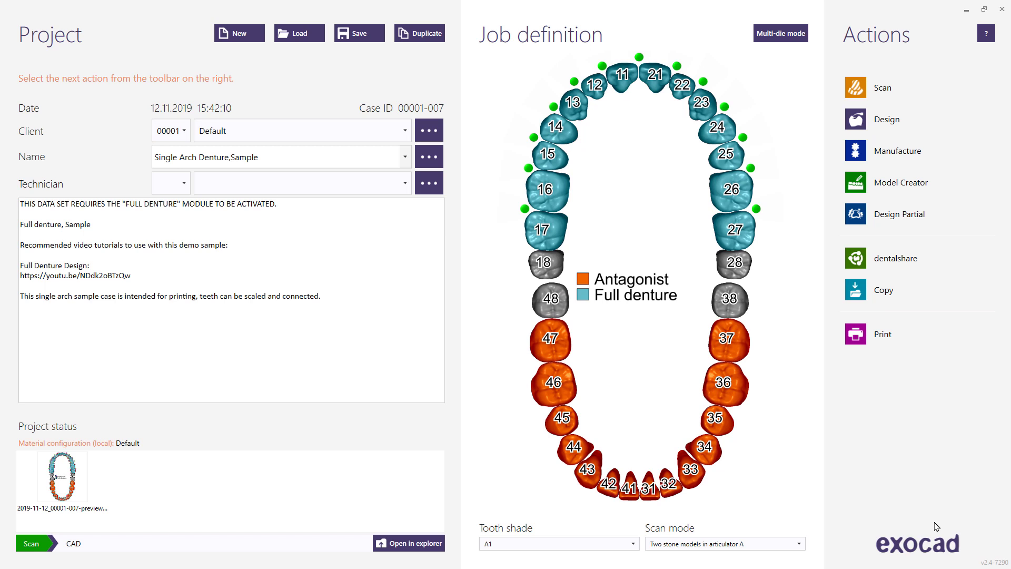
- Open the single arch denture design and view the denture against its antagonist model
left_click(919, 125)
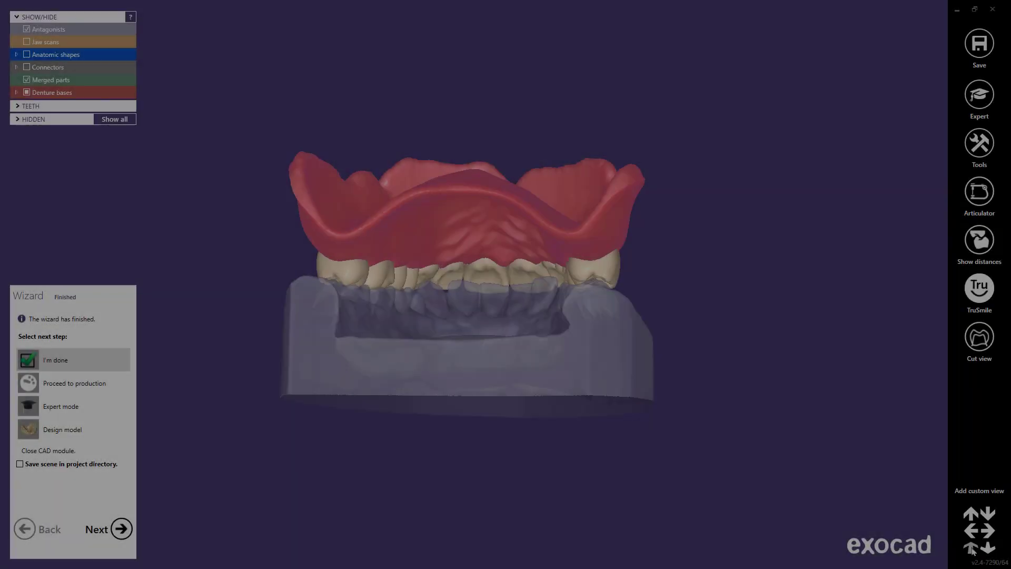
left_click(972, 548)
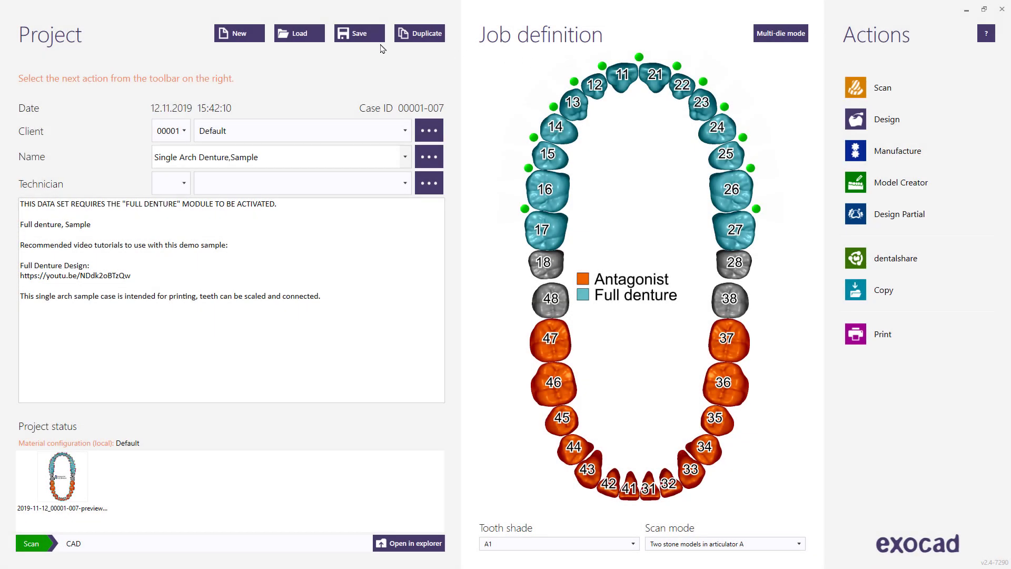
- Load the "Partial with Overdenture - Simple lower Case with Clasps" sample project
left_click(309, 39)
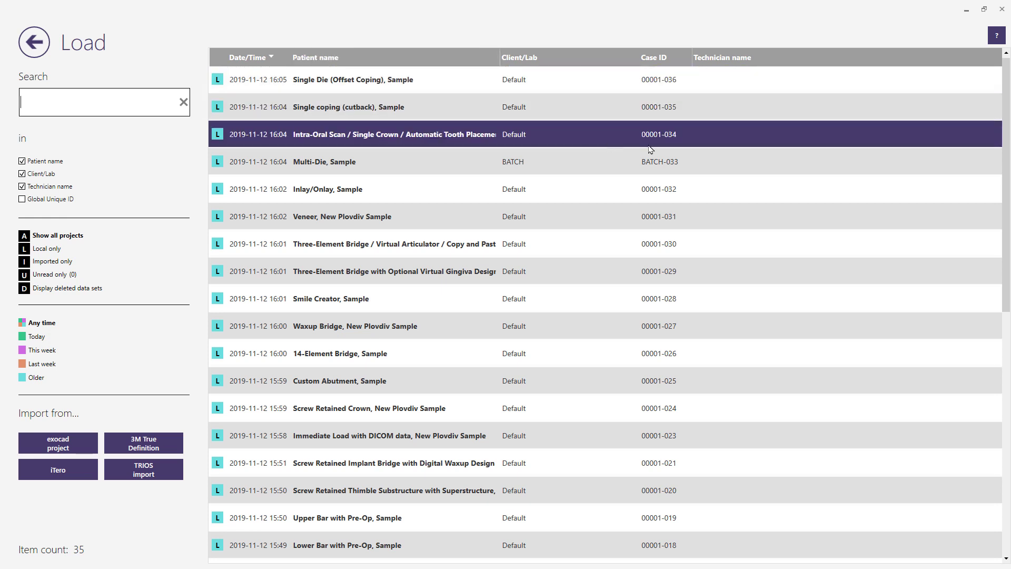
left_click_drag(1005, 174, 1002, 447)
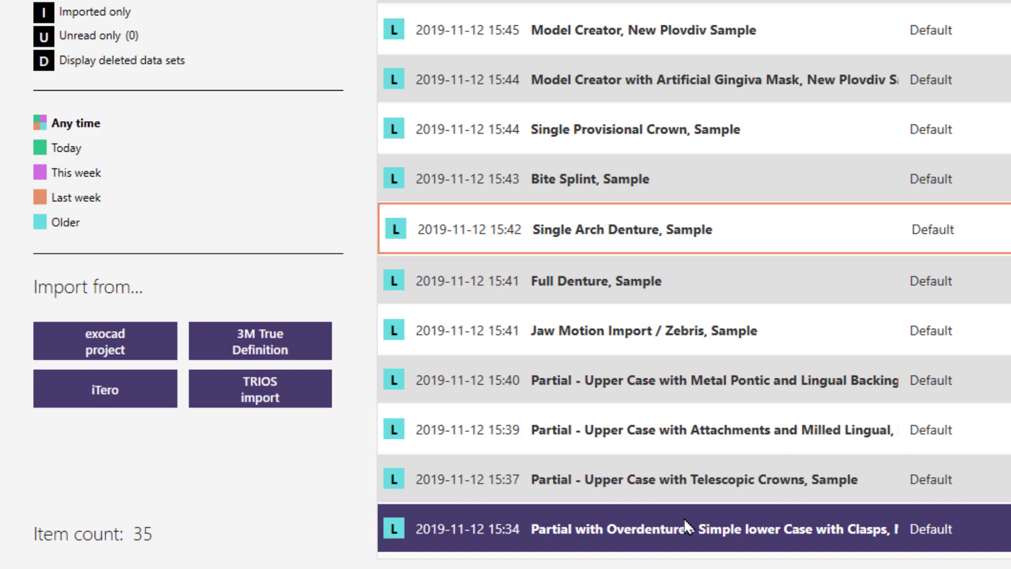
left_click(684, 517)
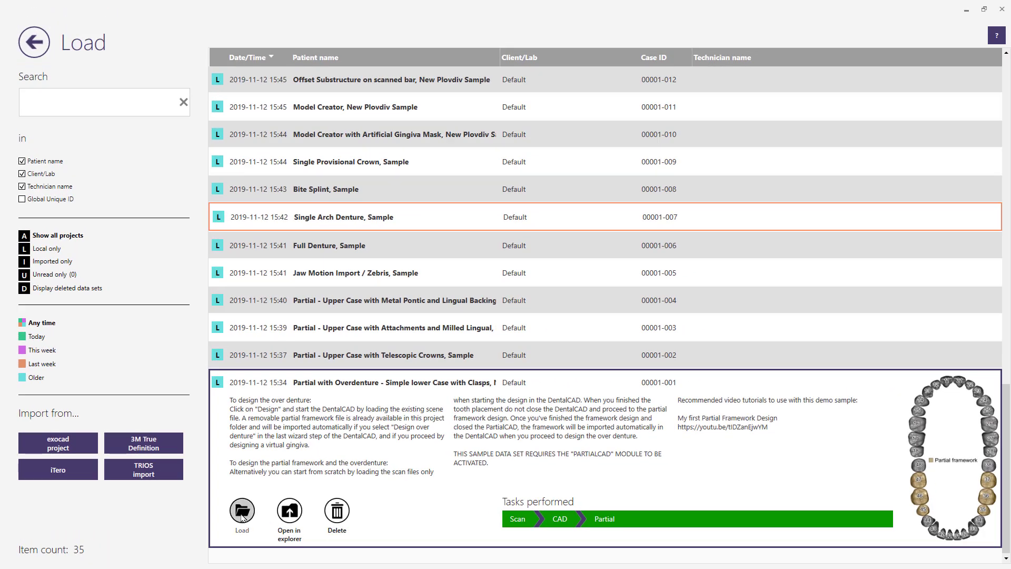
left_click(240, 517)
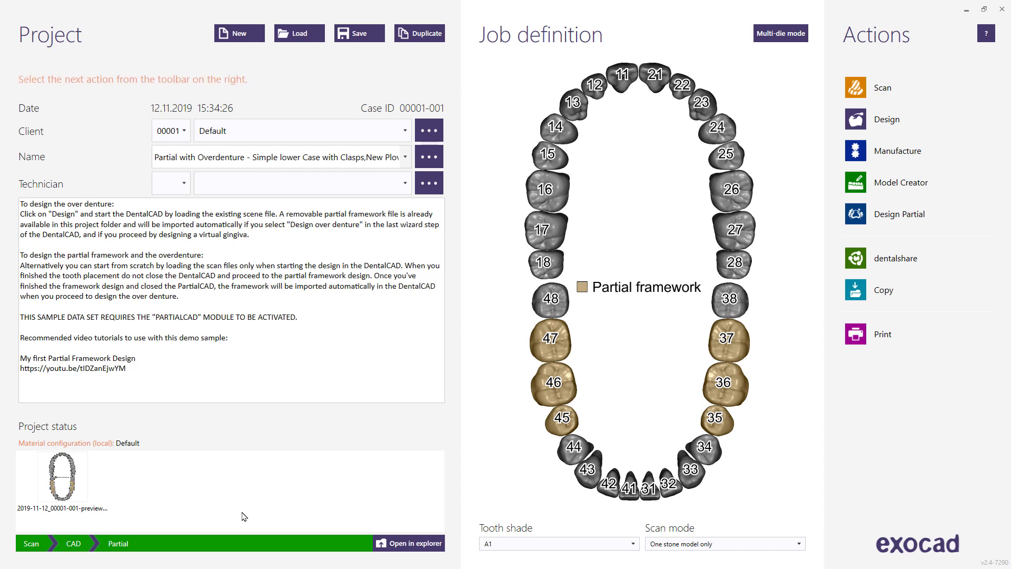
- Review tooth 47's partial framework options and advanced parameters, and check the project folder for the partial framework STL file
left_click(551, 342)
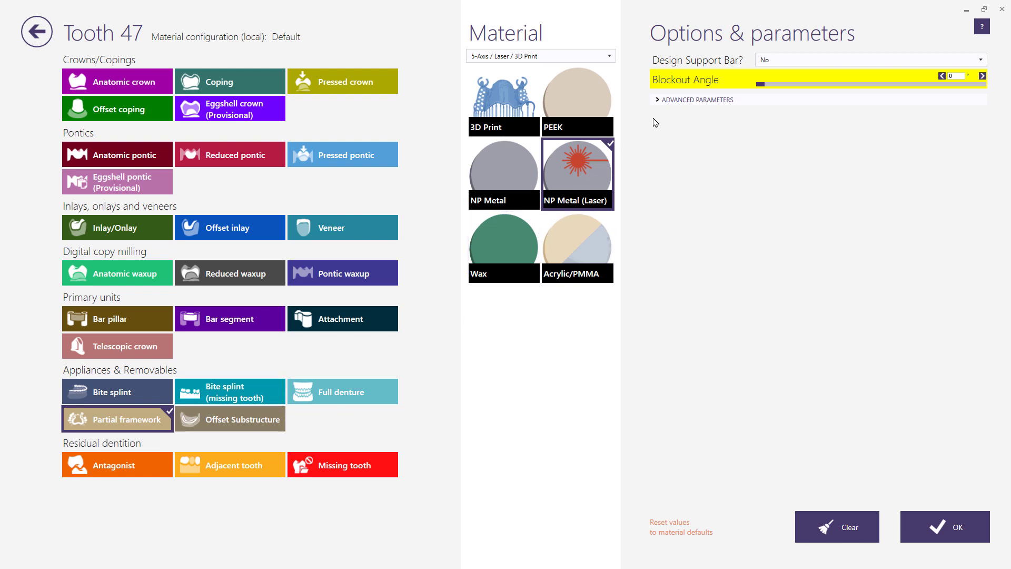
left_click(664, 100)
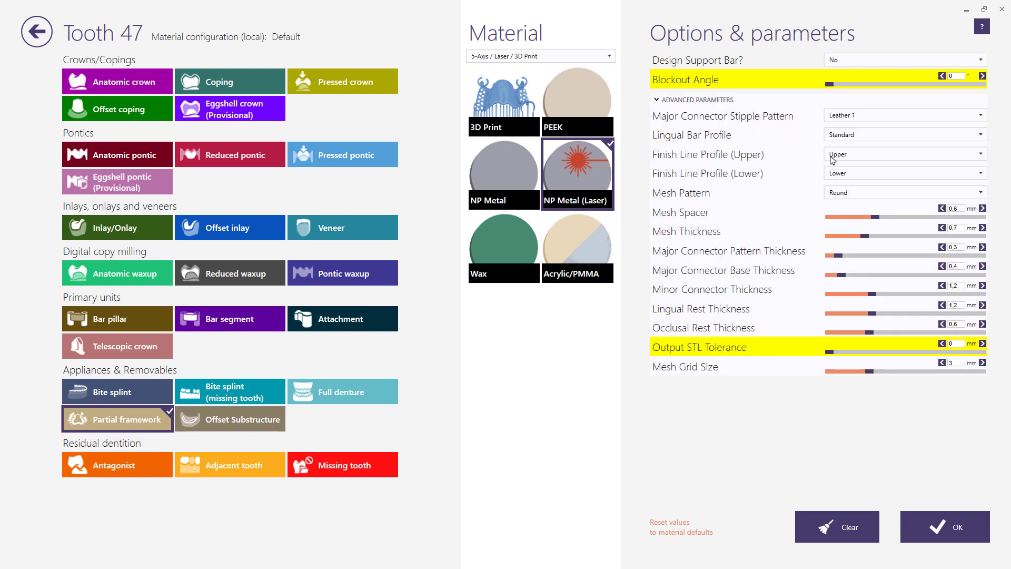
left_click(932, 527)
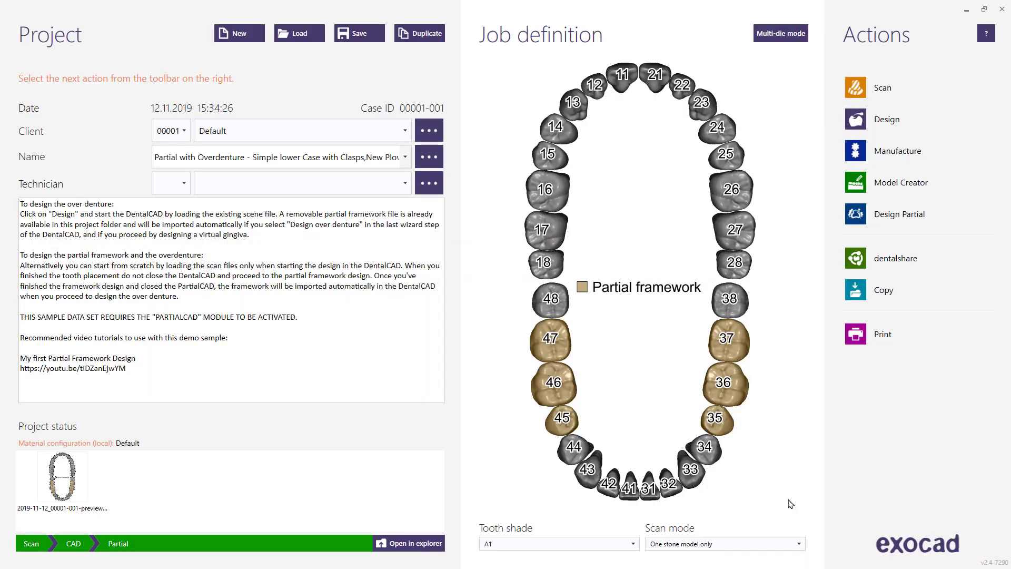
left_click(414, 548)
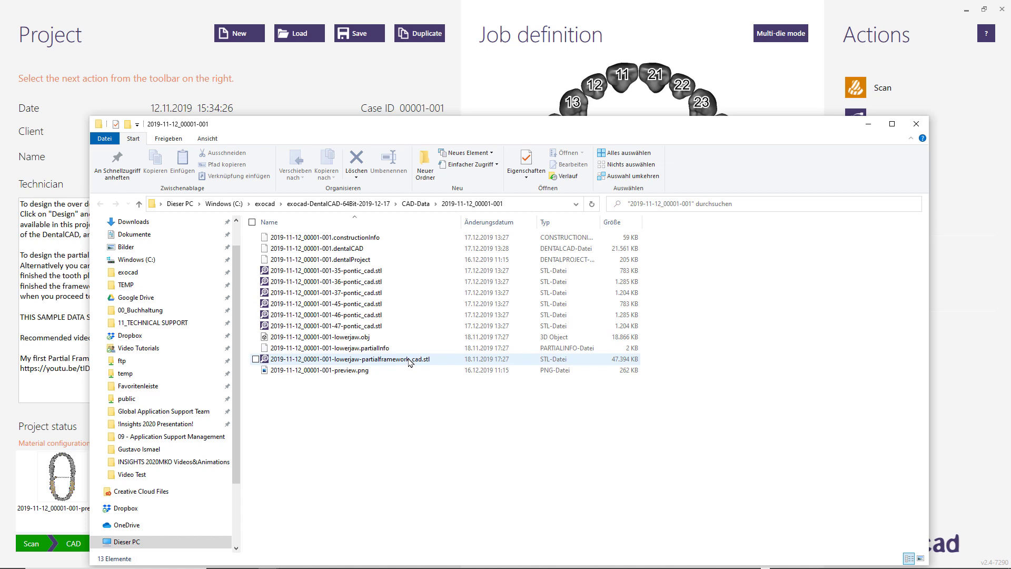
left_click(916, 124)
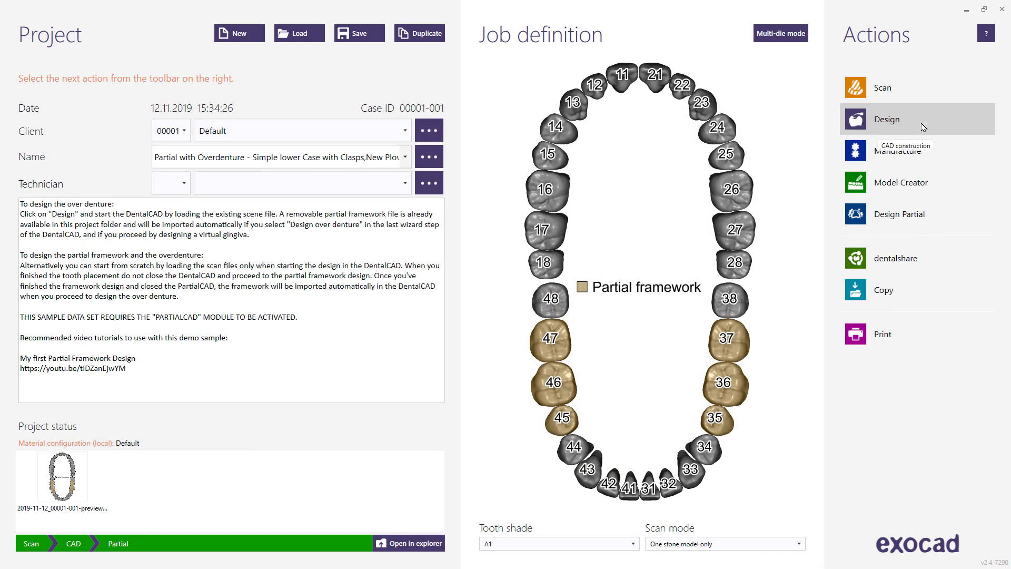
- Start the CAD design of the partial overdenture project from its saved scene file
left_click(856, 124)
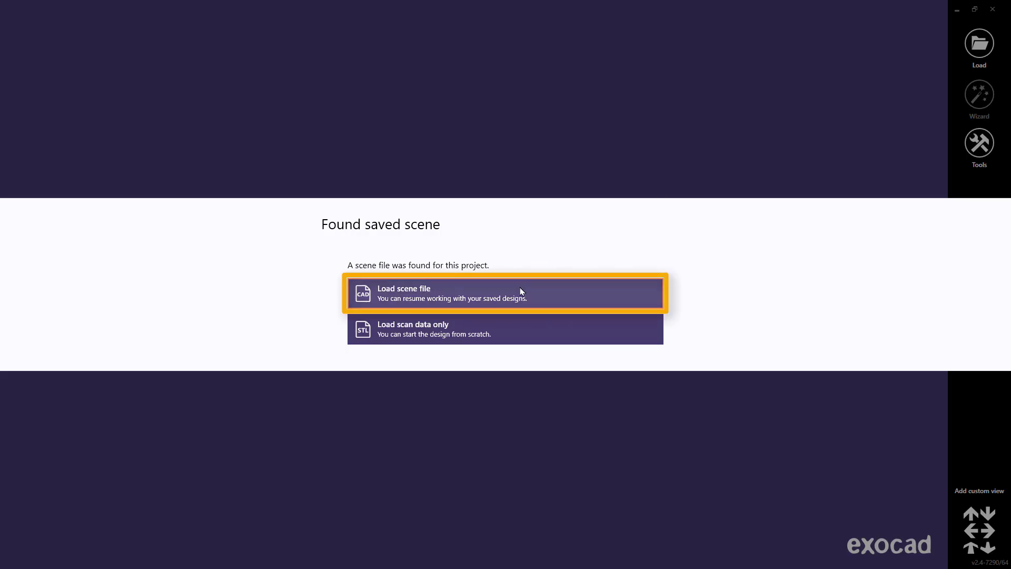
left_click(518, 295)
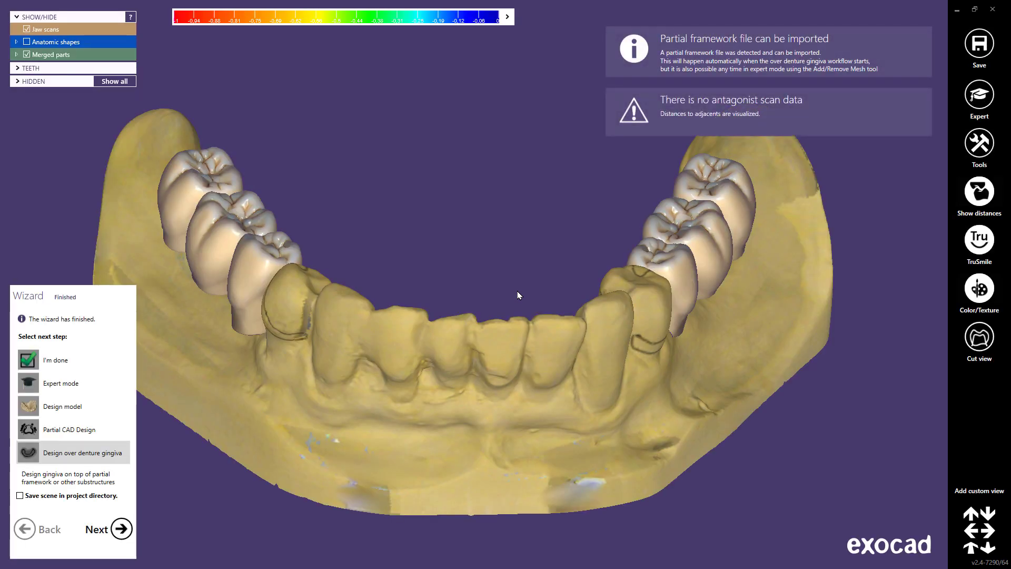
right_click_drag(485, 334, 483, 339)
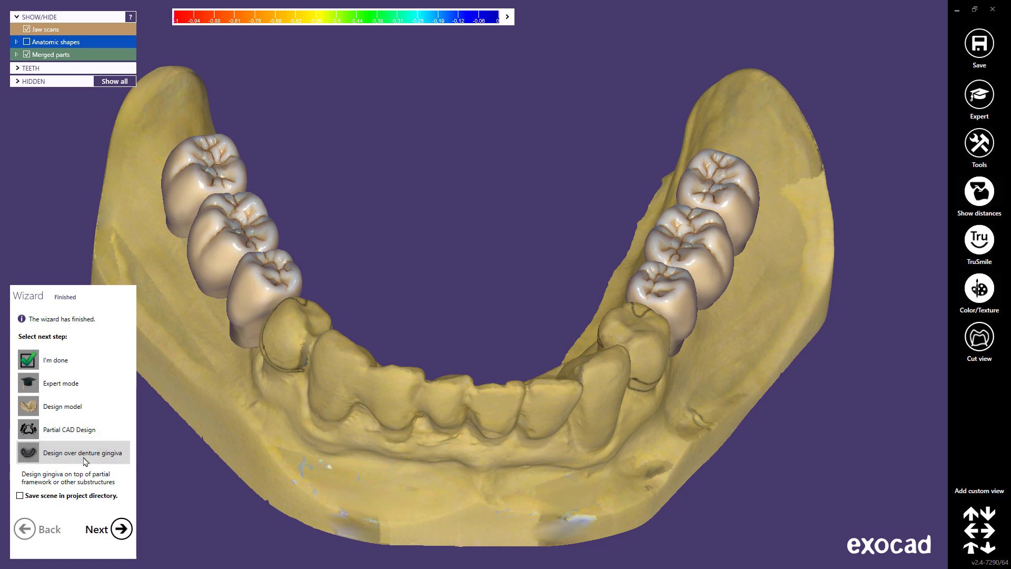
- Begin the over denture gingiva design and load the existing partial framework designs into the scene
left_click(122, 530)
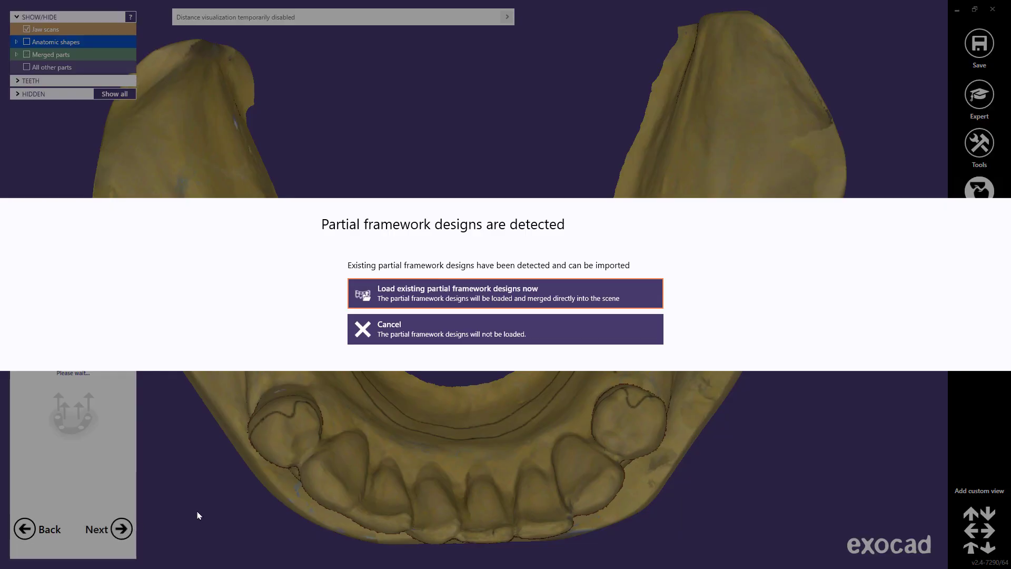
left_click(512, 294)
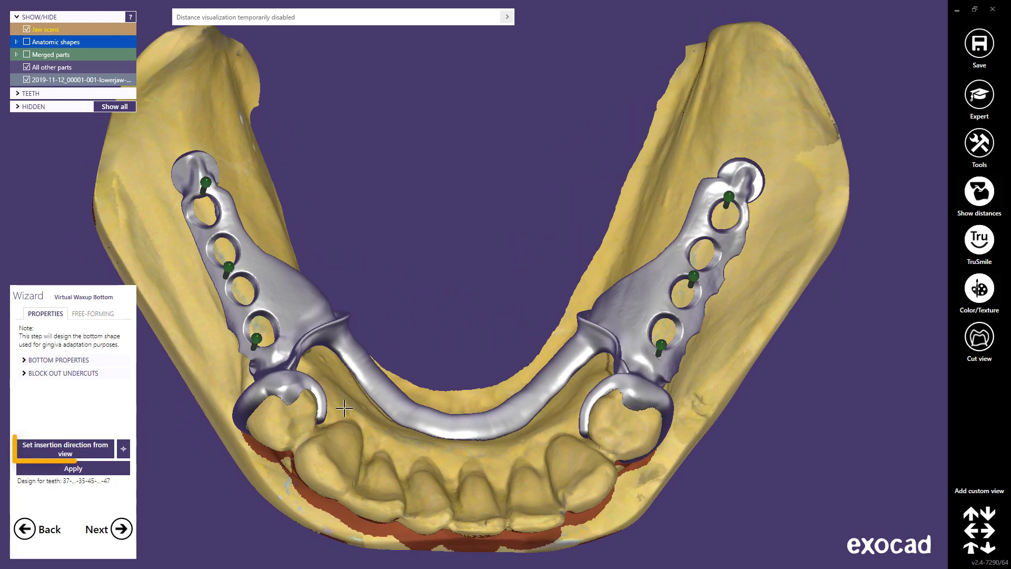
- Check the insertion direction, bottom properties and undercut block-out settings, and apply the virtual waxup bottom with the partial framework included
left_click(102, 445)
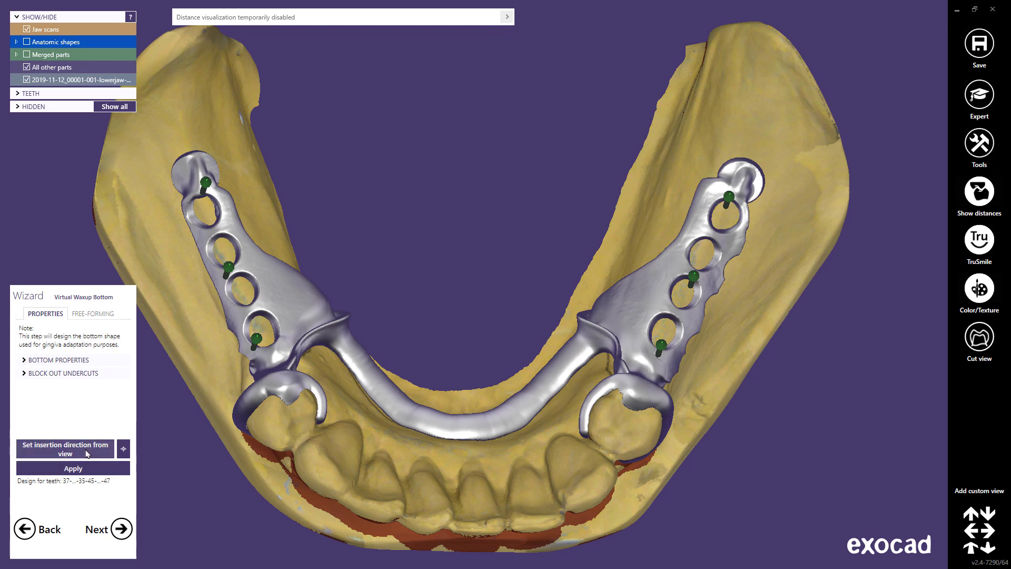
left_click(124, 449)
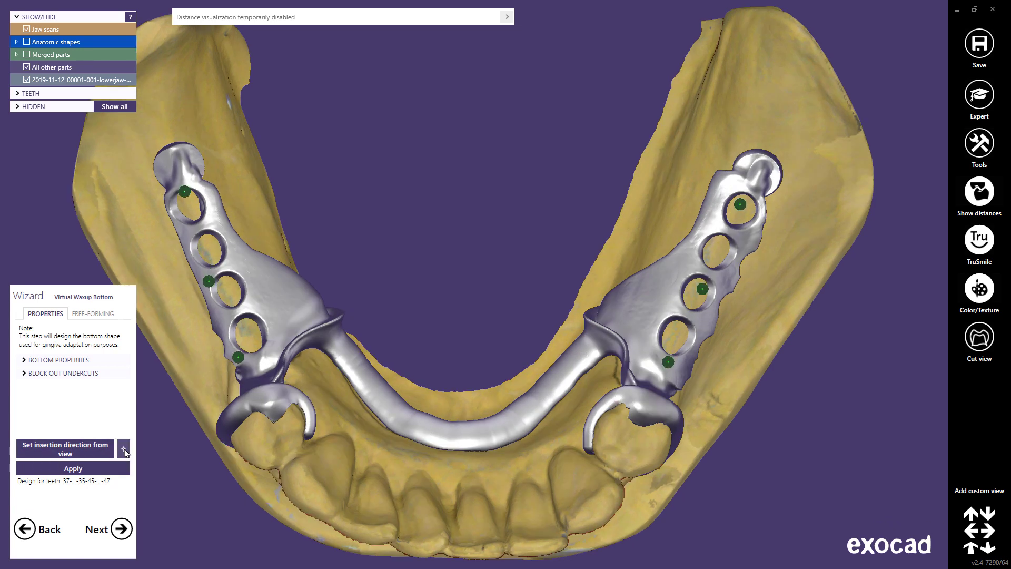
left_click(25, 363)
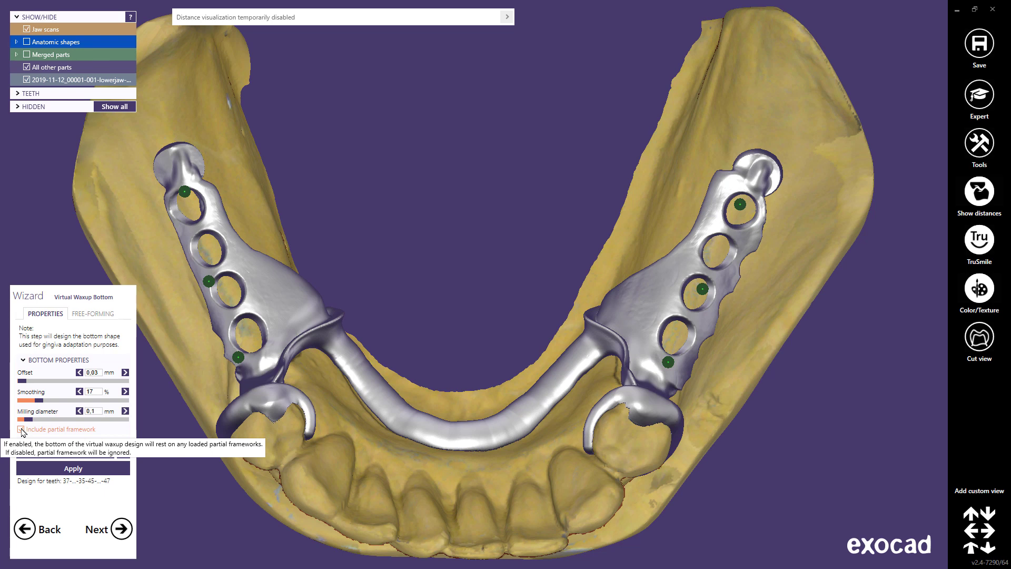
left_click(21, 430)
left_click(24, 360)
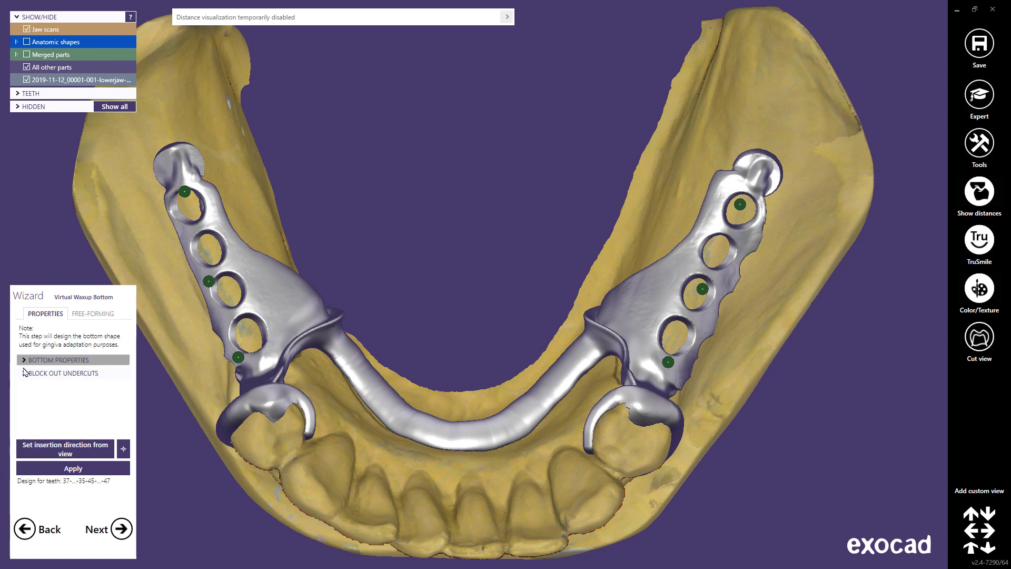
left_click(24, 374)
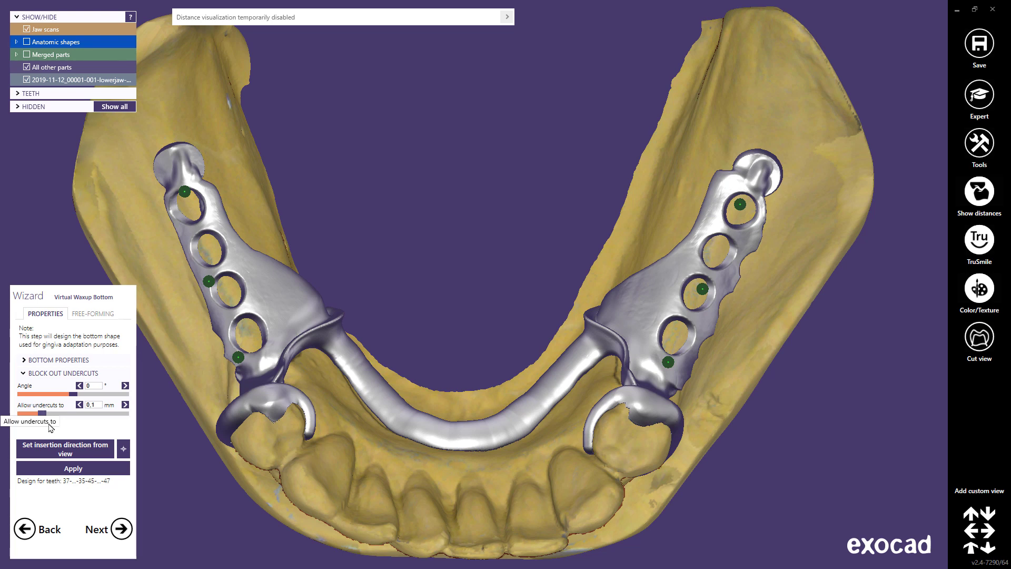
left_click(70, 469)
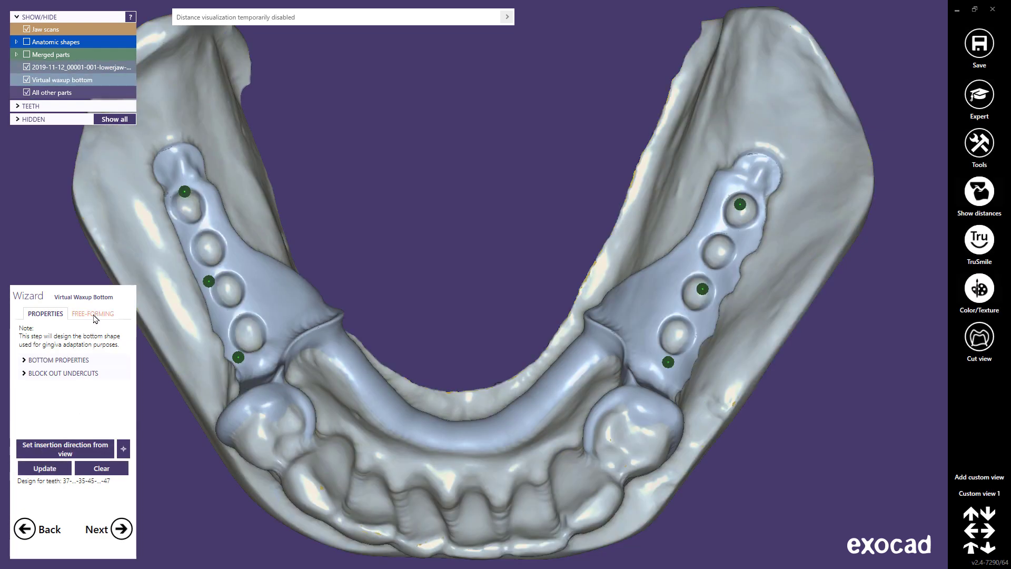
- Try free-forming the virtual waxup bottom along the lingual framework edge, changing material there and smoothing the area
left_click(93, 314)
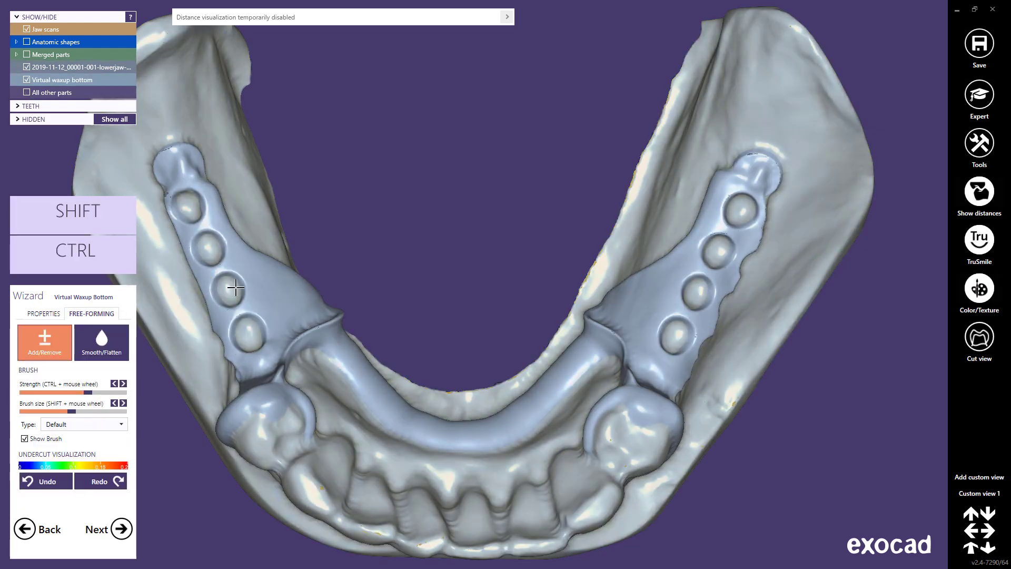
right_click_drag(292, 284, 472, 432)
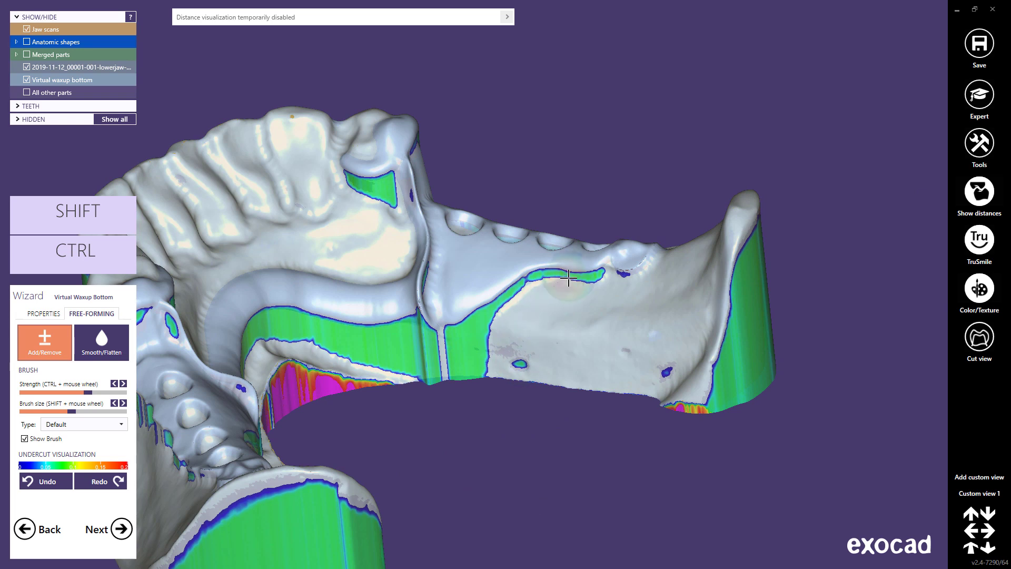
key("shift")
mouse_move(562, 279)
left_mouse_down("shift")
mouse_move(470, 325)
mouse_move(519, 289)
mouse_move(569, 278)
left_mouse_up("shift")
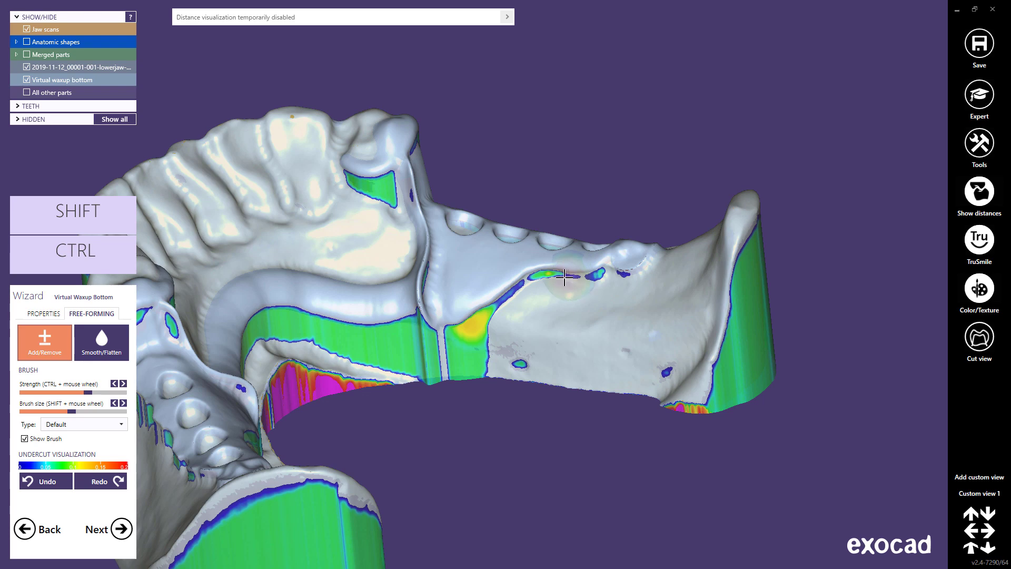
left_click(109, 345)
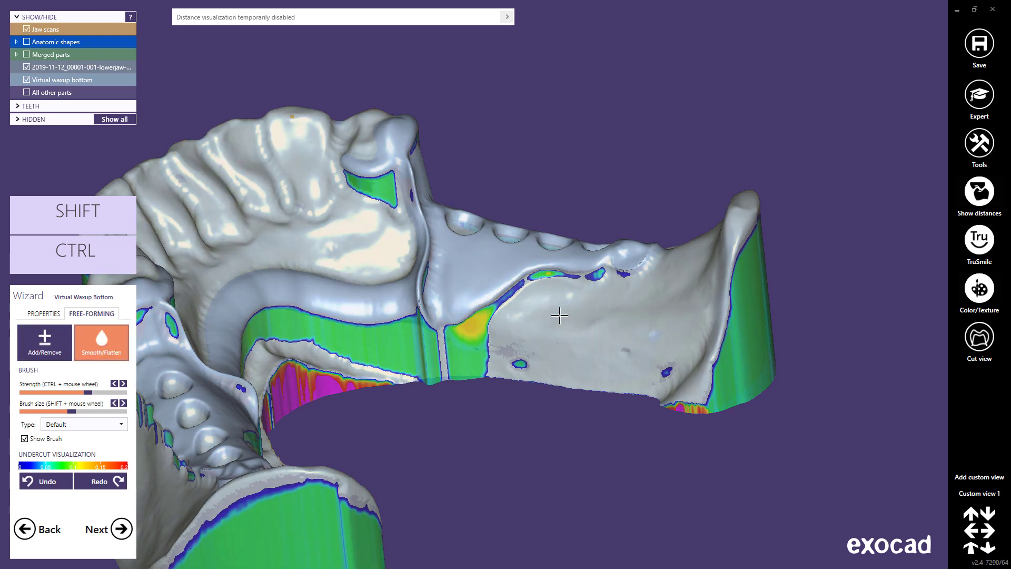
mouse_move(559, 315)
left_mouse_down()
mouse_move(610, 270)
mouse_move(515, 294)
mouse_move(463, 331)
mouse_move(479, 328)
left_mouse_up()
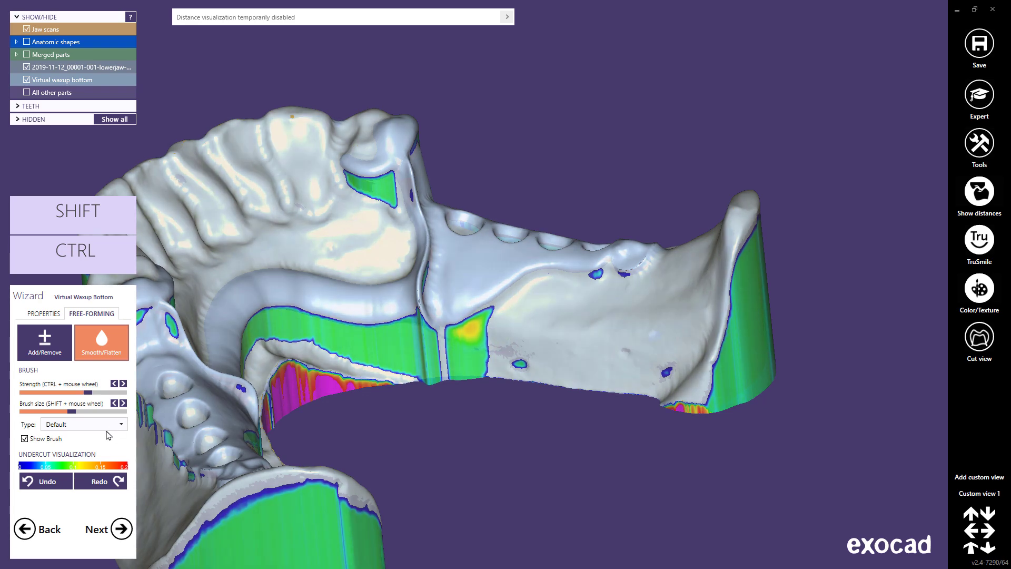
- Undo all free-forming changes made to the virtual waxup bottom
left_click(54, 482)
left_click(55, 483)
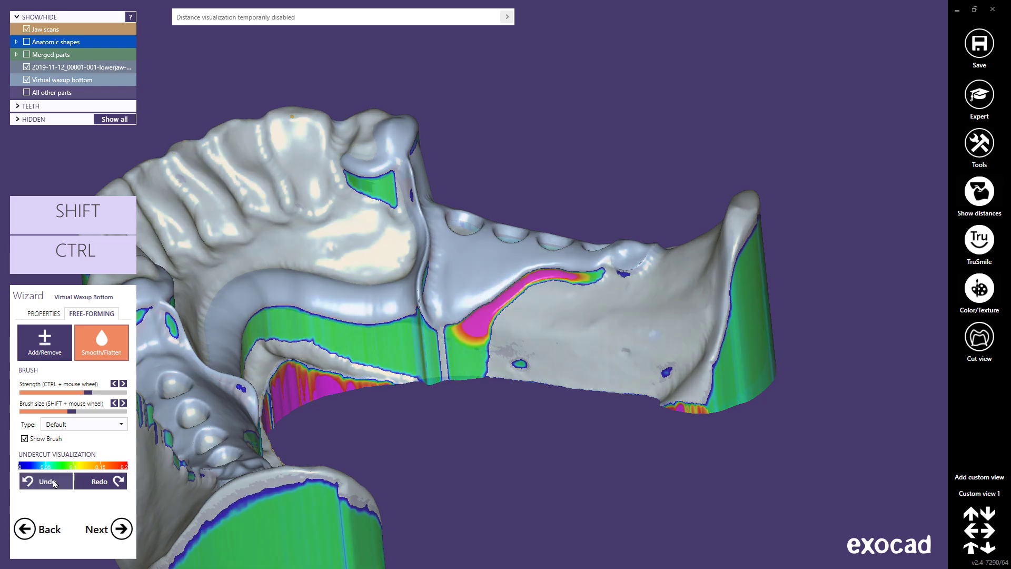
left_click(54, 482)
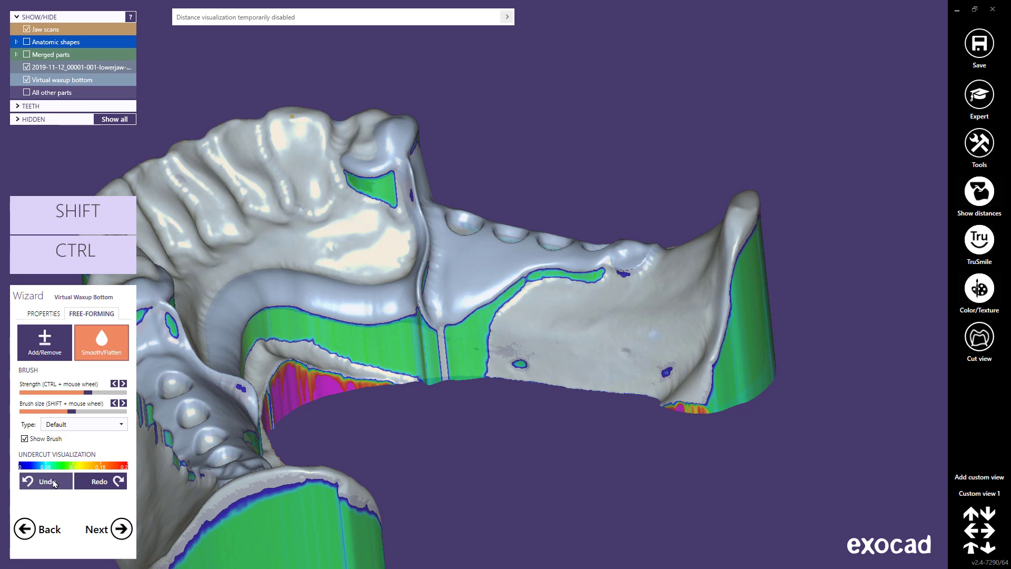
- Proceed to the gingiva design for teeth 37-35 and draw the margin line from beside tooth 35 along the lingual framework edge
left_click(122, 529)
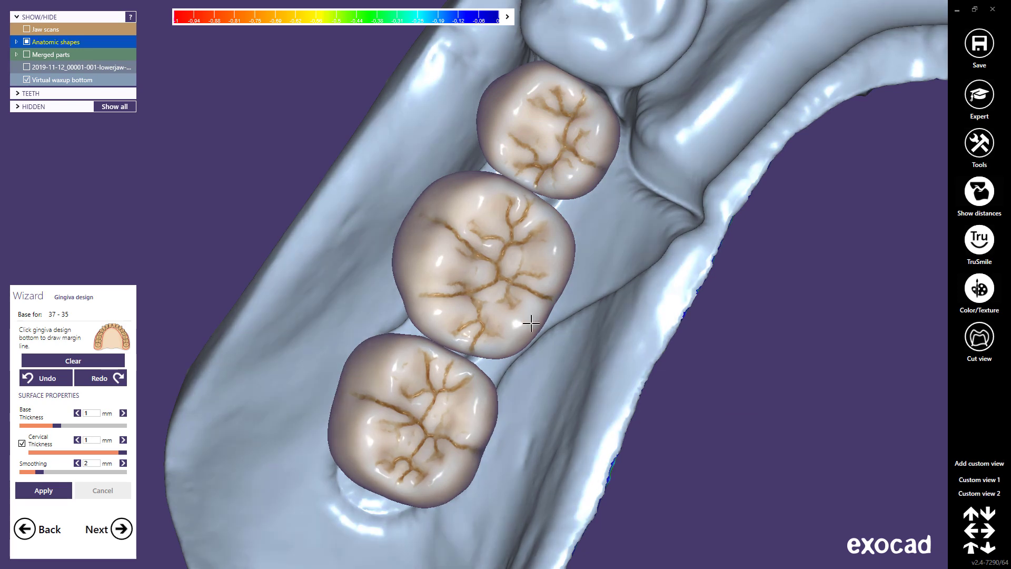
scroll(531, 323, "down", 3)
middle_click(532, 323)
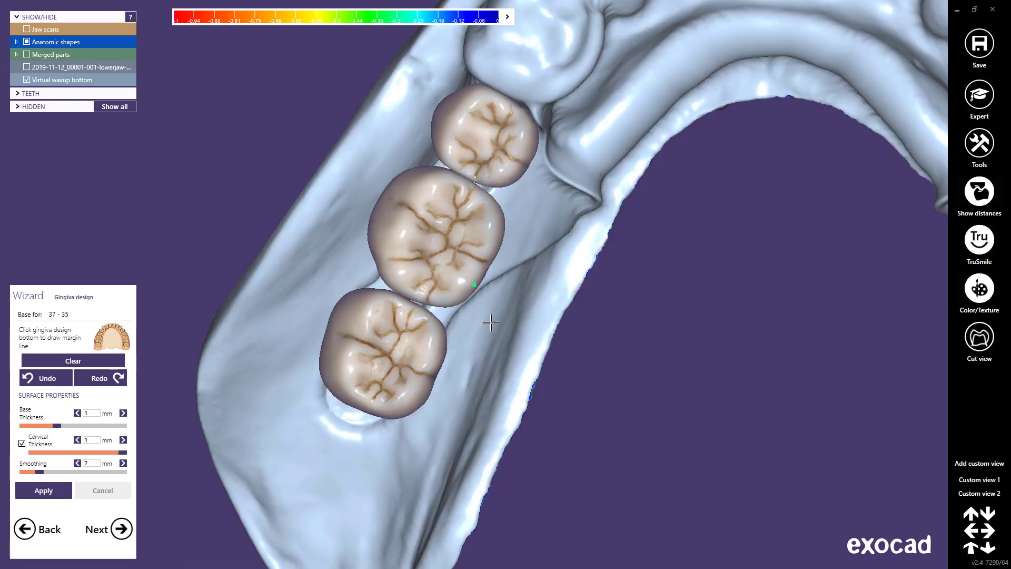
right_click_drag(491, 323, 576, 188)
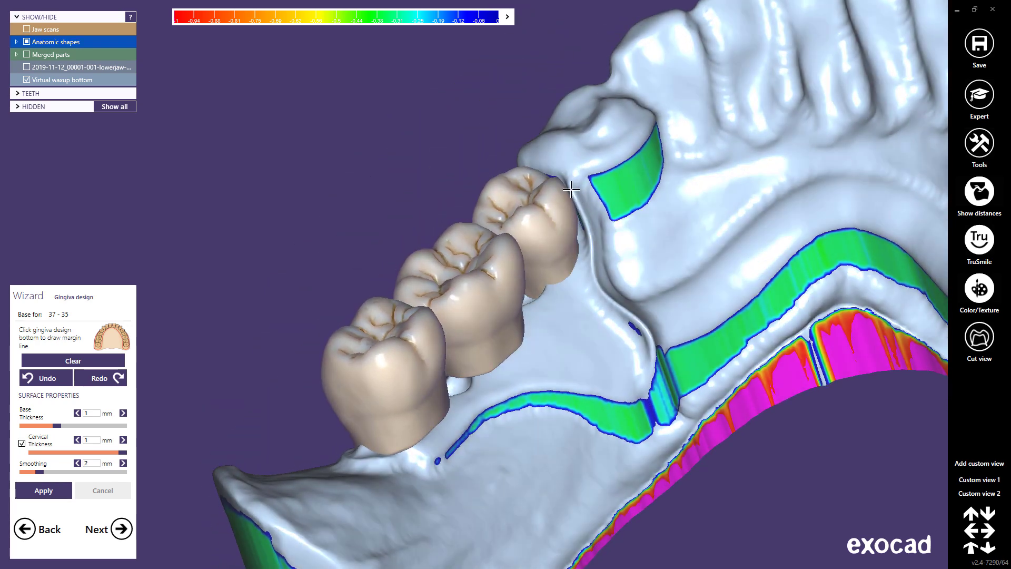
left_click(588, 224)
left_click(593, 258)
left_click(599, 287)
left_click(626, 311)
left_click(650, 334)
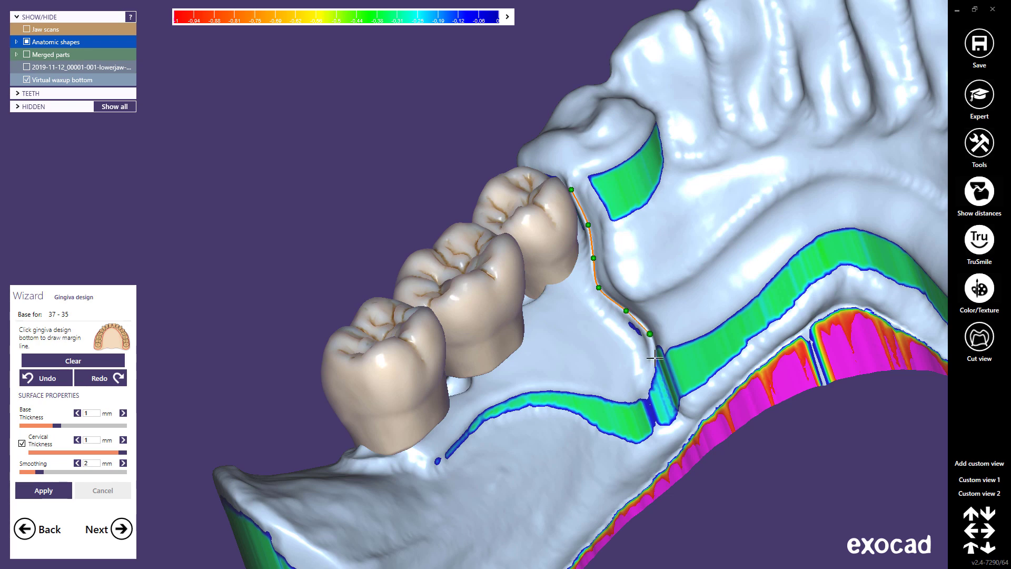
left_click(653, 375)
left_click(633, 424)
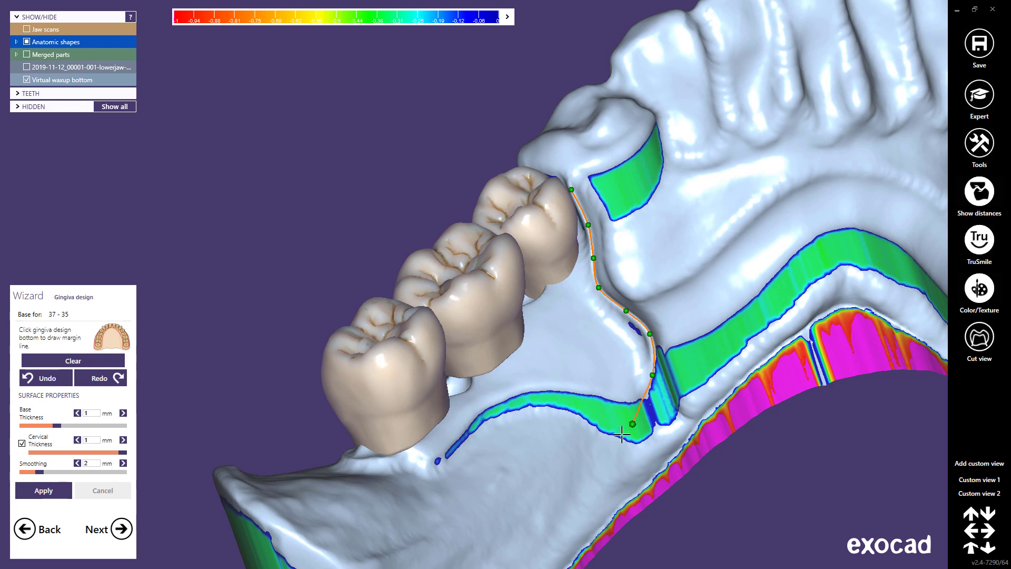
- Continue the 37-35 margin line along the lingual slope and around the ridge behind tooth 37
left_click(584, 467)
left_click(515, 524)
right_click_drag(424, 532, 421, 410)
left_click(449, 337)
left_click(392, 297)
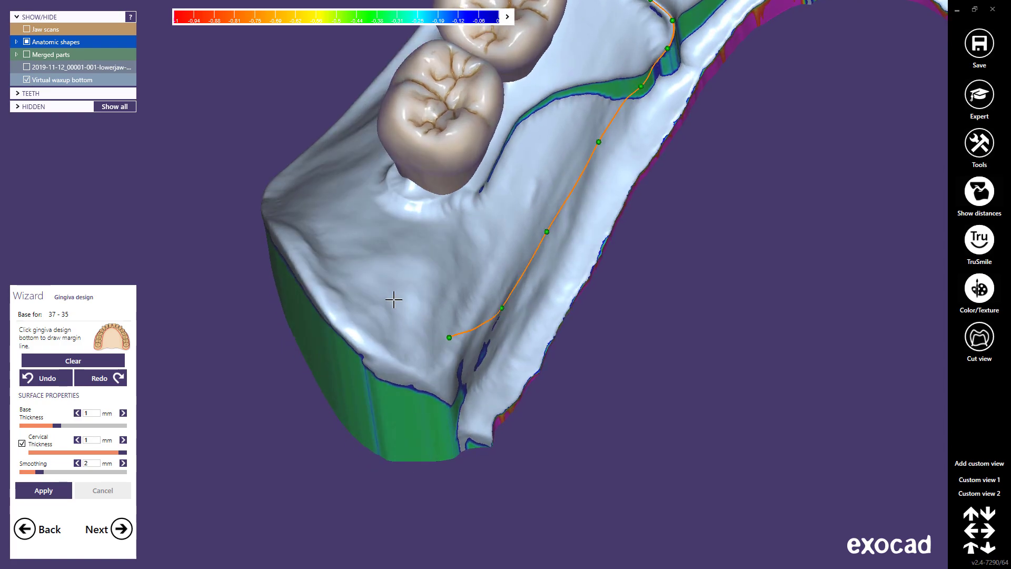
left_click(345, 232)
- Reposition the margin point behind tooth 37 and extend the line forward along the buccal side towards tooth 35
right_click_drag(458, 309, 571, 260)
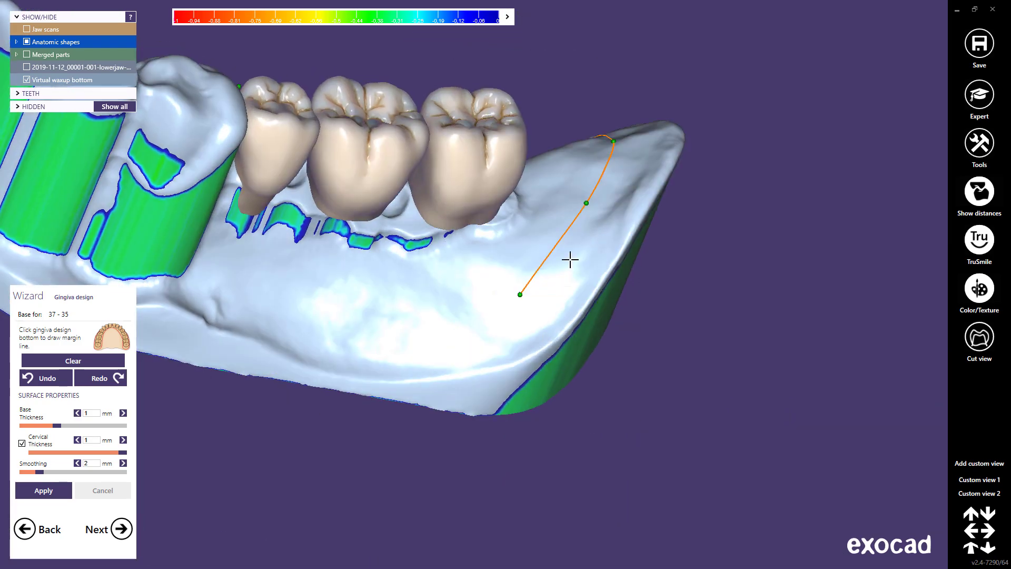
left_click_drag(589, 201, 594, 218)
left_click(461, 321)
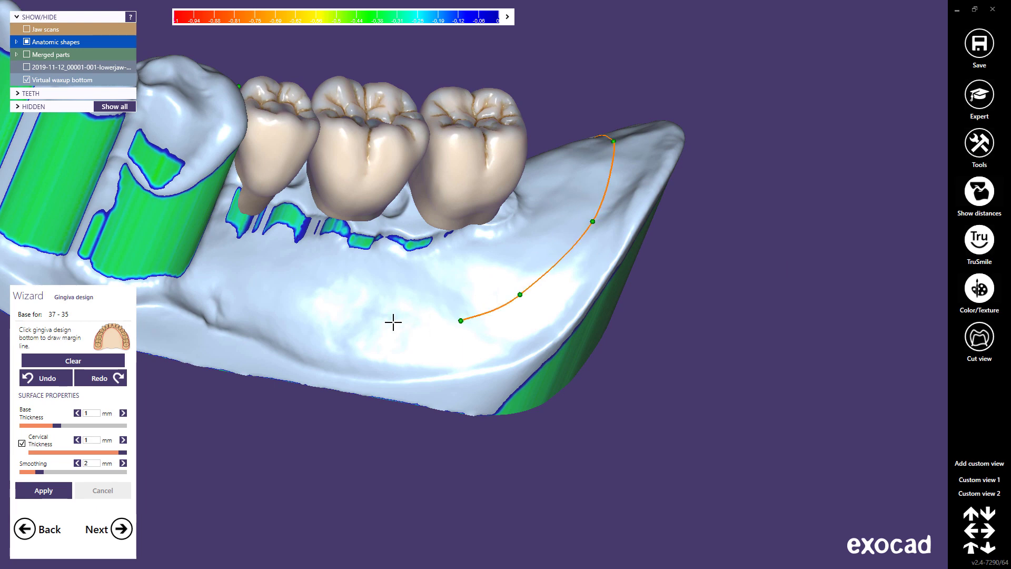
left_click(378, 321)
left_click(301, 308)
left_click(230, 283)
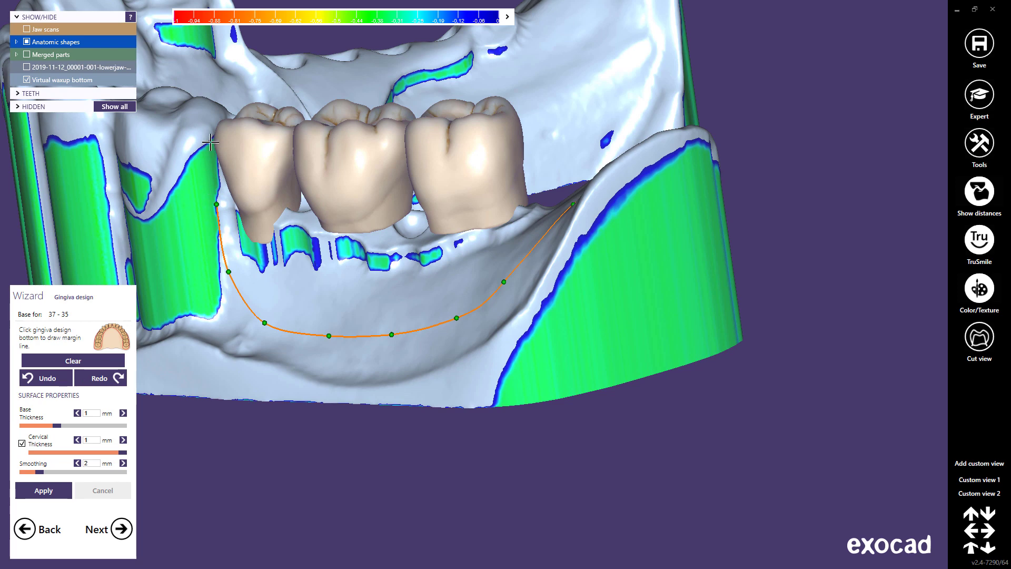
- Close the margin line in front of tooth 35 and apply the gingiva base for 37-35
right_click_drag(211, 143, 289, 243)
scroll(486, 244, "up", 3)
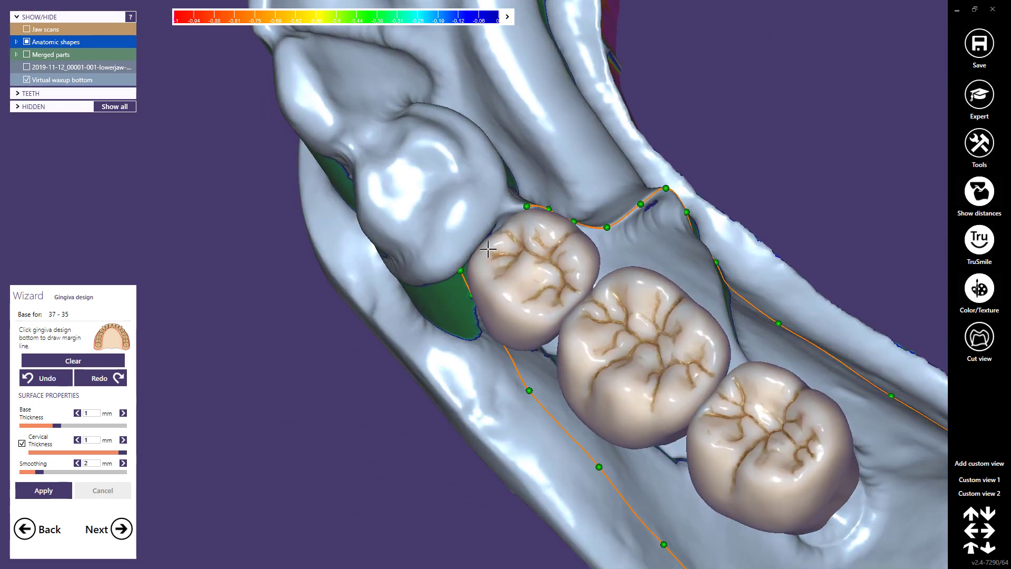
left_click(479, 240)
left_click(501, 214)
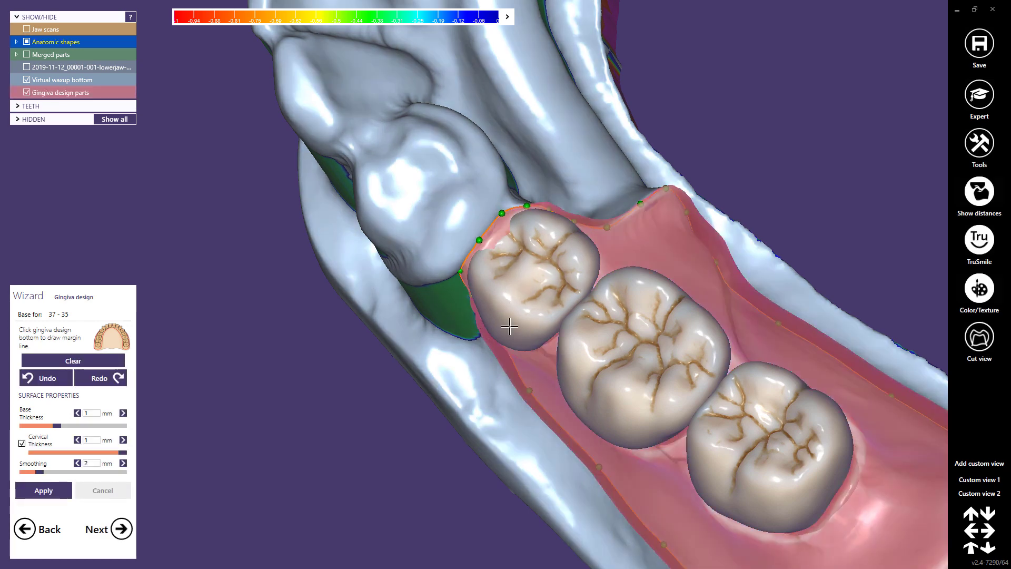
mouse_move(502, 225)
right_mouse_down()
mouse_move(498, 350)
mouse_move(501, 219)
right_mouse_up()
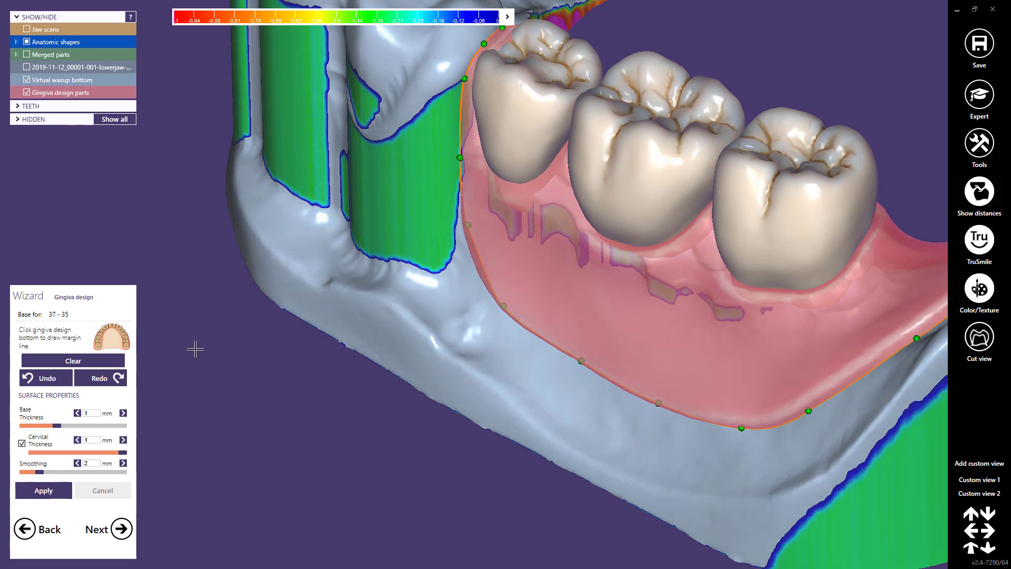
left_click(47, 490)
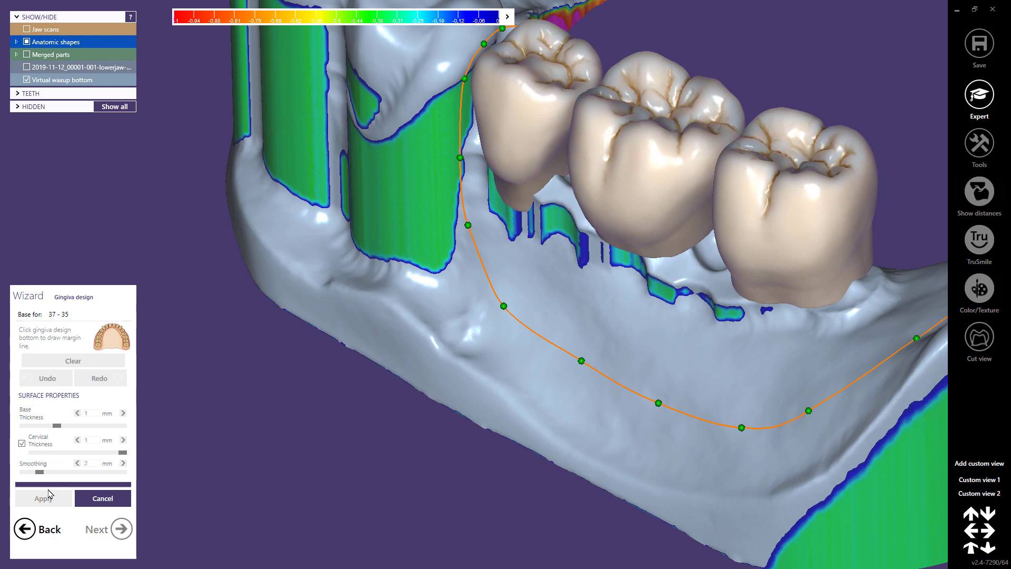
- Move on to the 45-47 gingiva base and draw its margin line from beside tooth 45 along the lingual framework edge
left_click(122, 535)
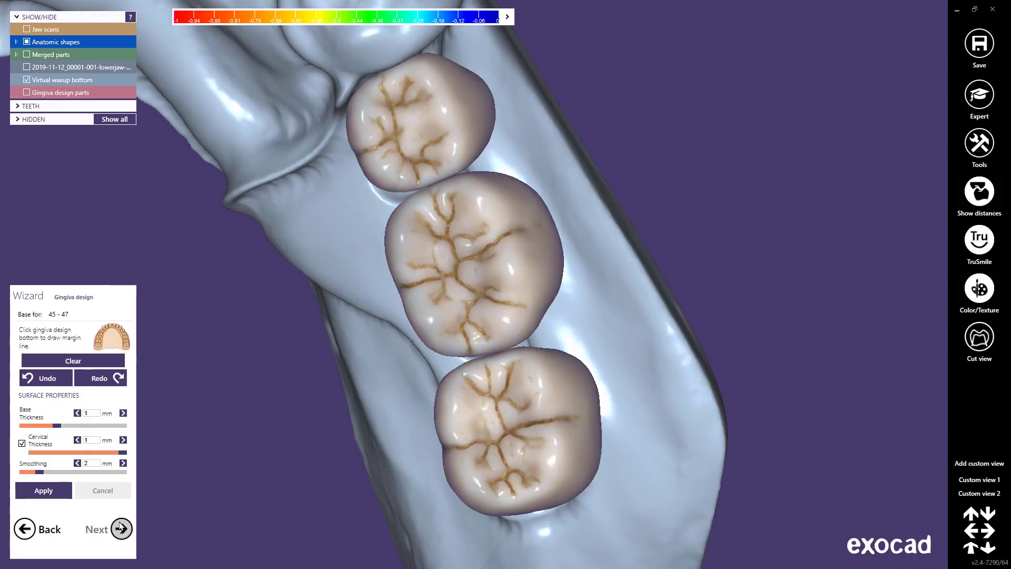
middle_click(375, 289)
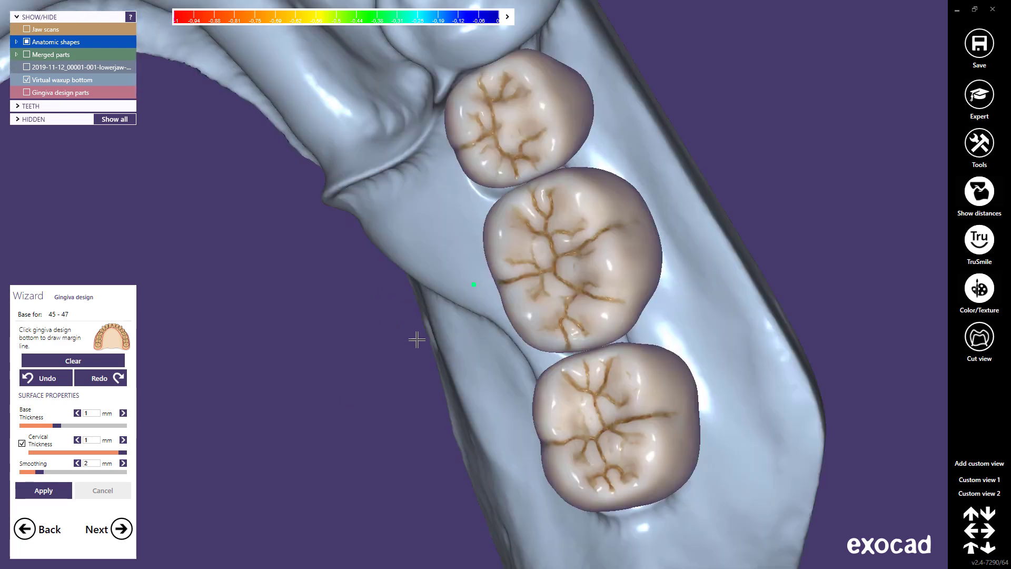
scroll(424, 348, "down", 3)
right_click_drag(449, 387, 449, 374)
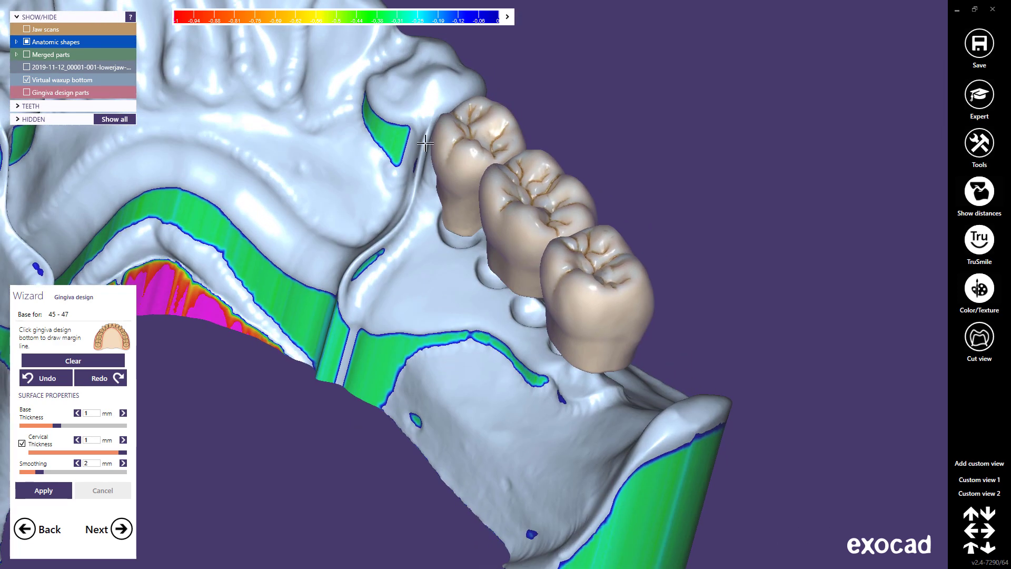
left_click(419, 170)
left_click(406, 217)
left_click(377, 245)
left_click(344, 278)
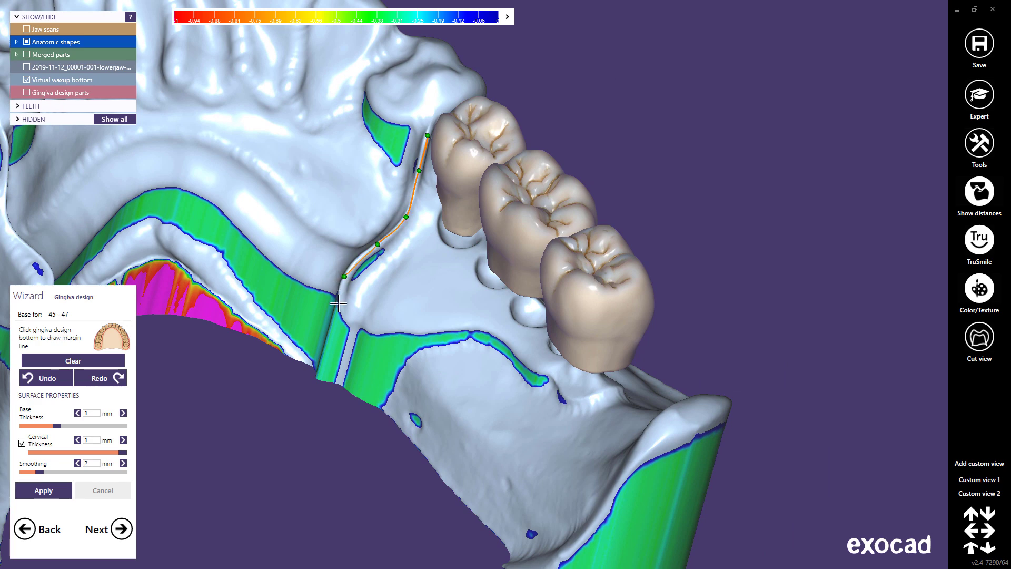
left_click(340, 315)
left_click(353, 344)
- Extend the 45-47 margin line along the lingual slope towards the ridge behind tooth 47
right_click_drag(496, 434, 490, 432)
left_click(426, 409)
left_click(507, 446)
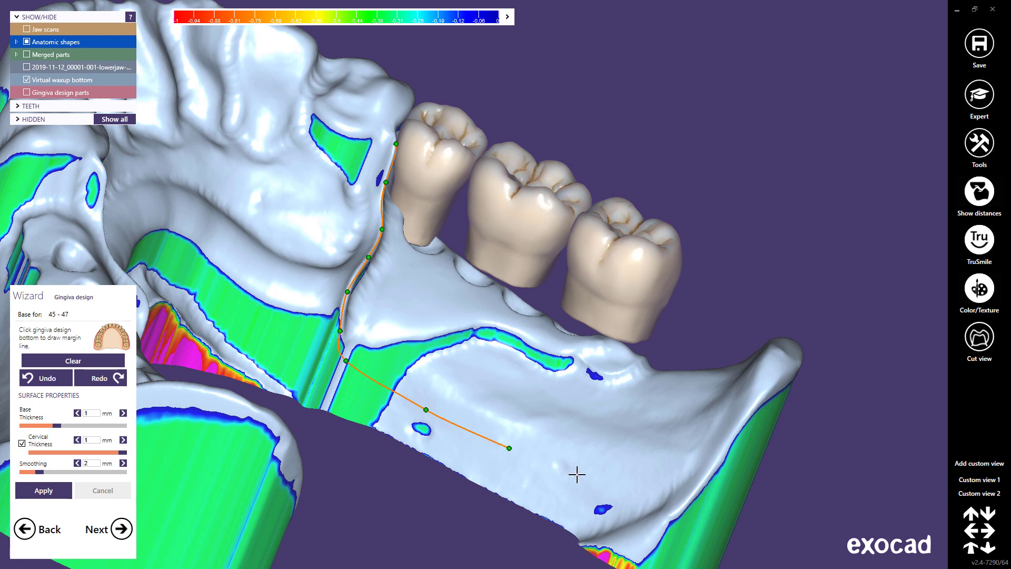
left_click(576, 474)
left_click(658, 453)
left_click(711, 396)
- Carry the 45-47 margin line around the back of tooth 47 and onto the buccal side
right_click_drag(711, 396, 686, 399)
left_click(515, 329)
left_click(608, 350)
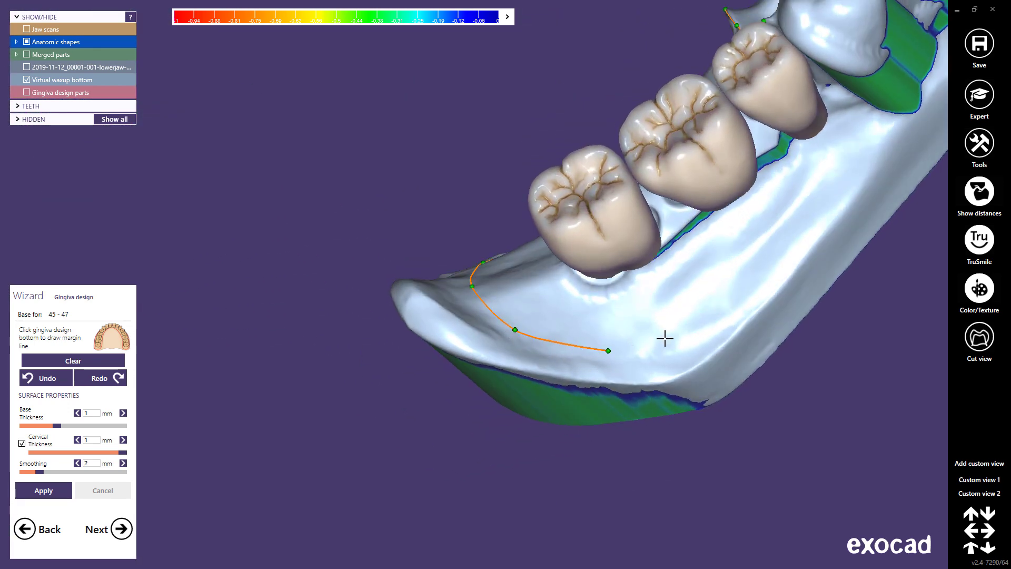
left_click(688, 328)
left_click(751, 281)
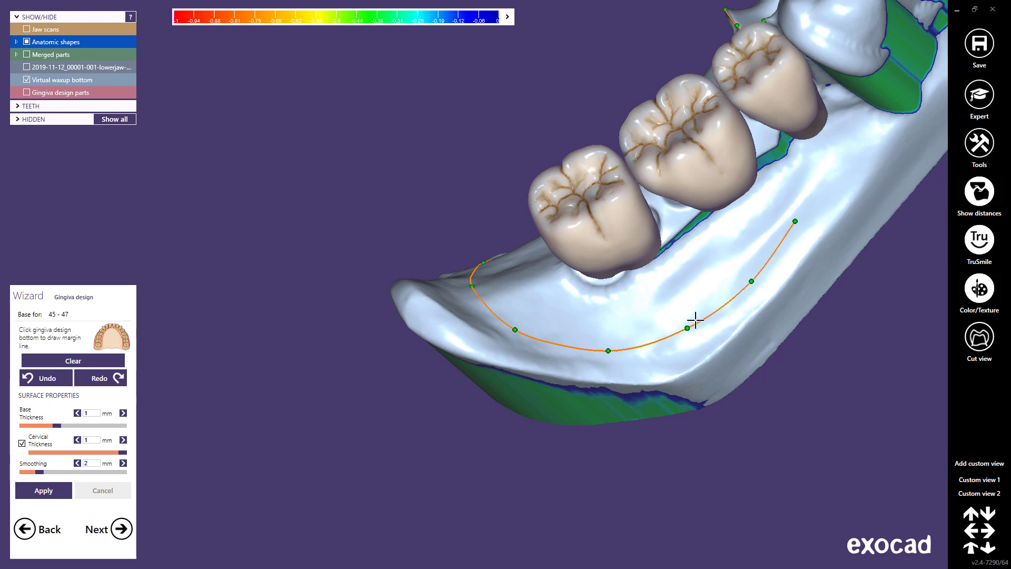
- Raise two buccal margin points slightly and continue the line up to the clasped tooth in front of tooth 45
right_click_drag(695, 318, 697, 322)
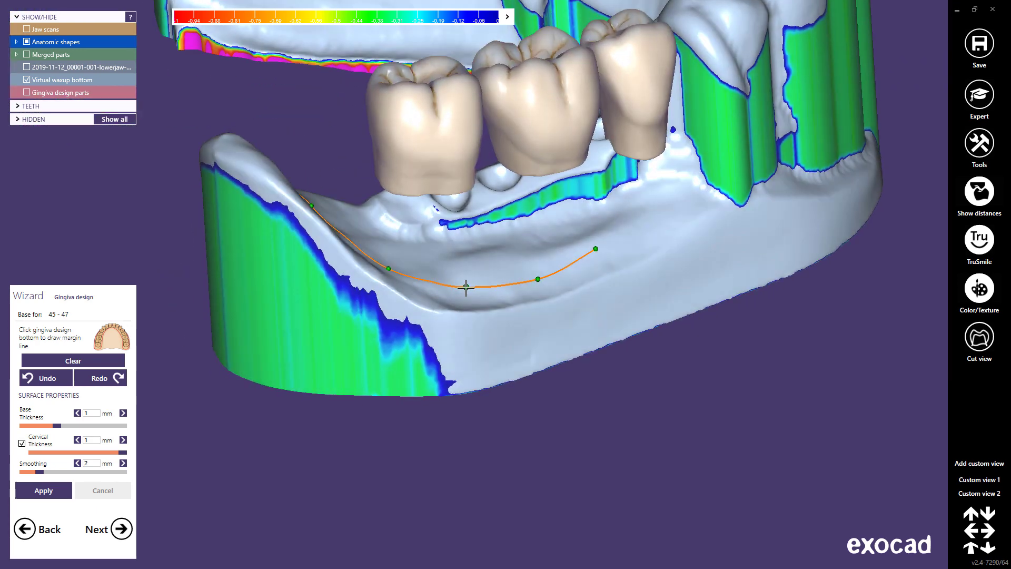
left_click_drag(463, 286, 467, 281)
left_click_drag(538, 279, 542, 267)
left_click(649, 222)
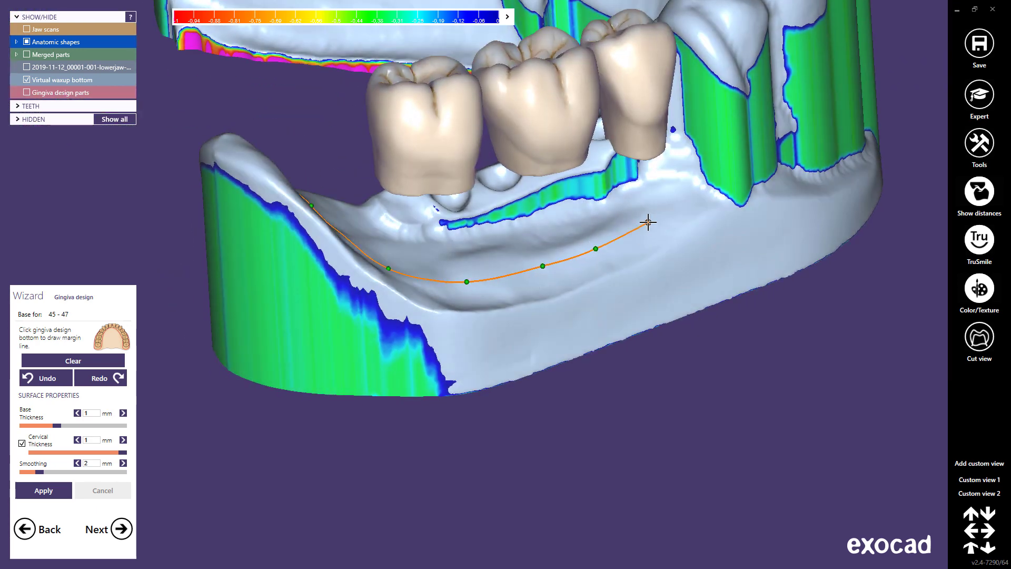
left_click(679, 192)
left_click(688, 137)
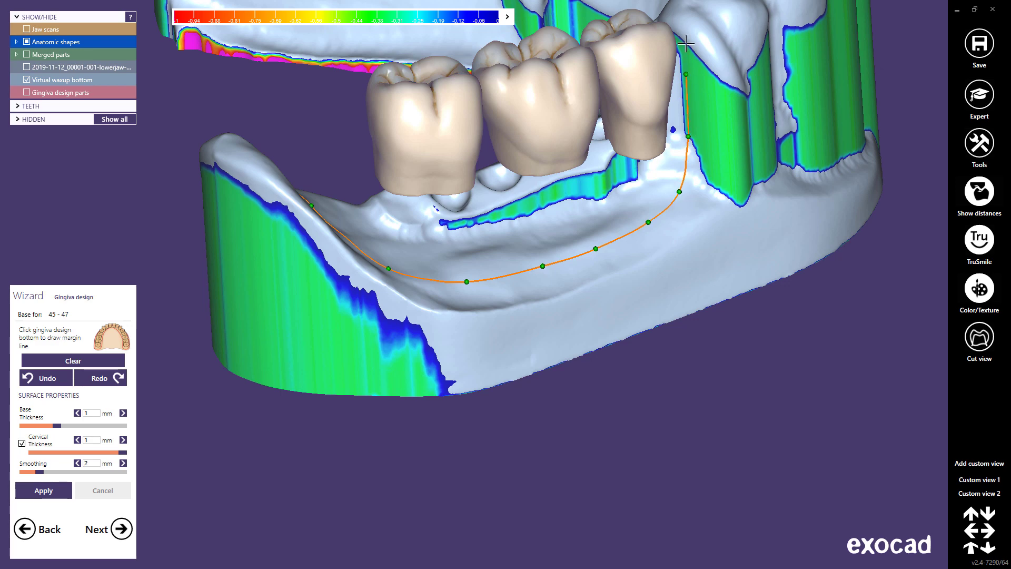
- Close the margin line beside tooth 45, refine a lingual point, and apply the 45-47 gingiva base before proceeding to free-forming
right_click_drag(679, 37, 534, 208)
scroll(533, 208, "up", 2)
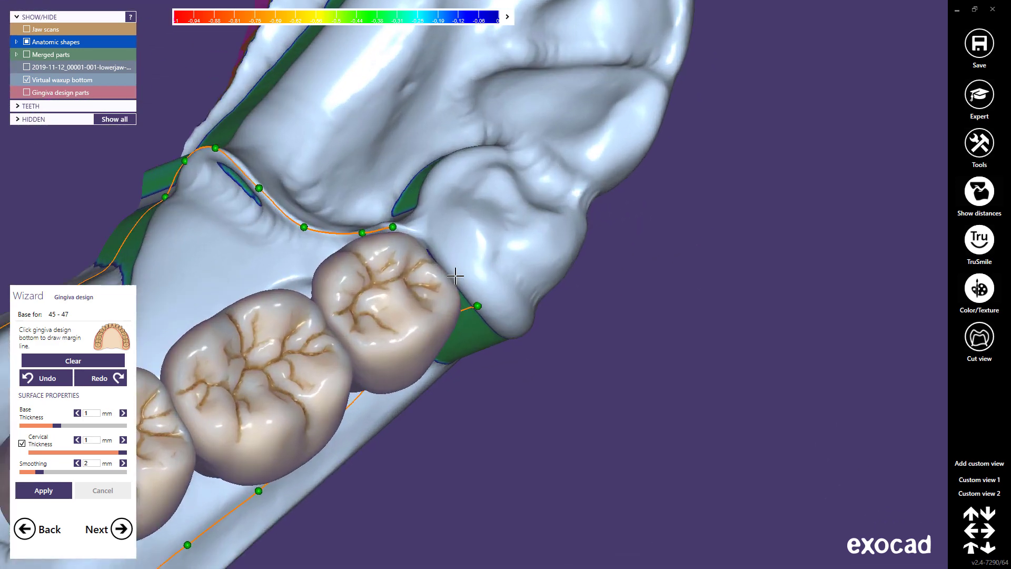
left_click(429, 237)
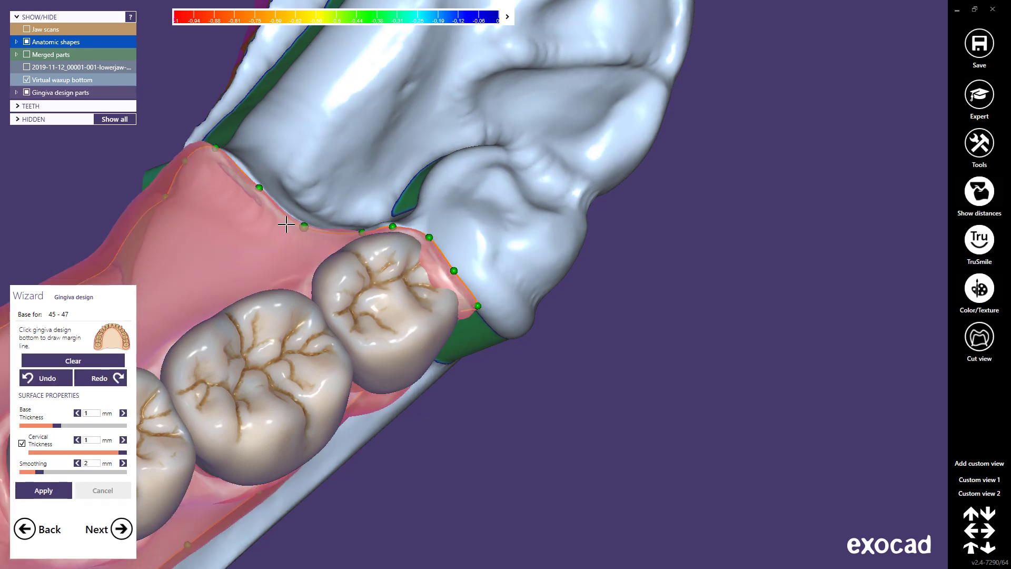
right_click_drag(262, 224, 414, 325)
left_click_drag(443, 274, 437, 274)
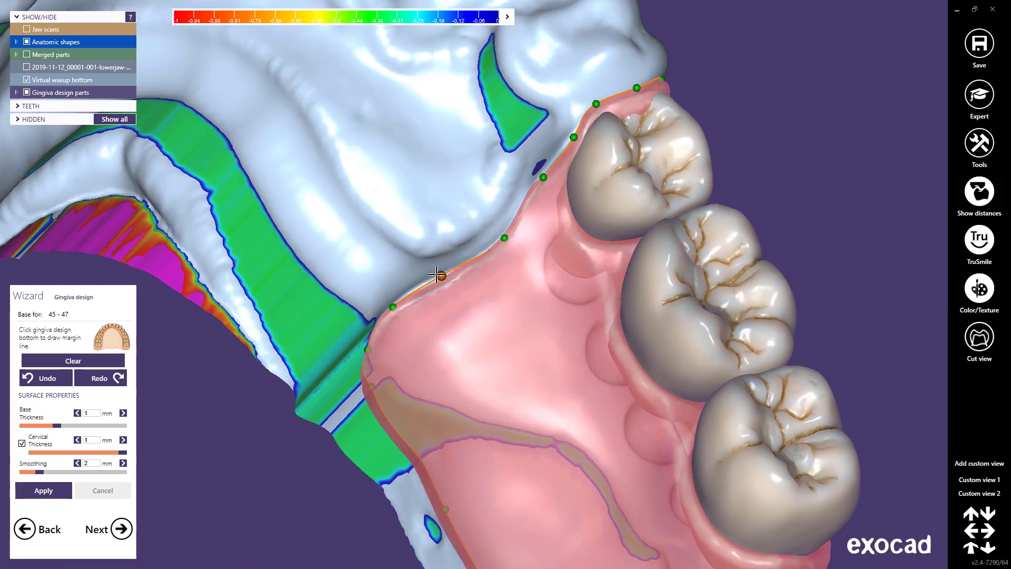
left_click(59, 489)
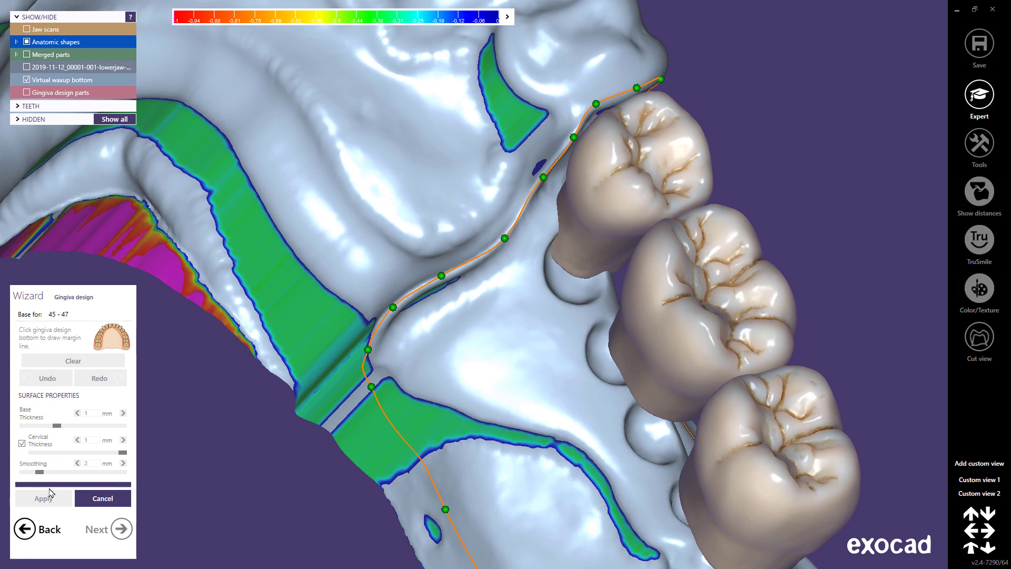
left_click(121, 524)
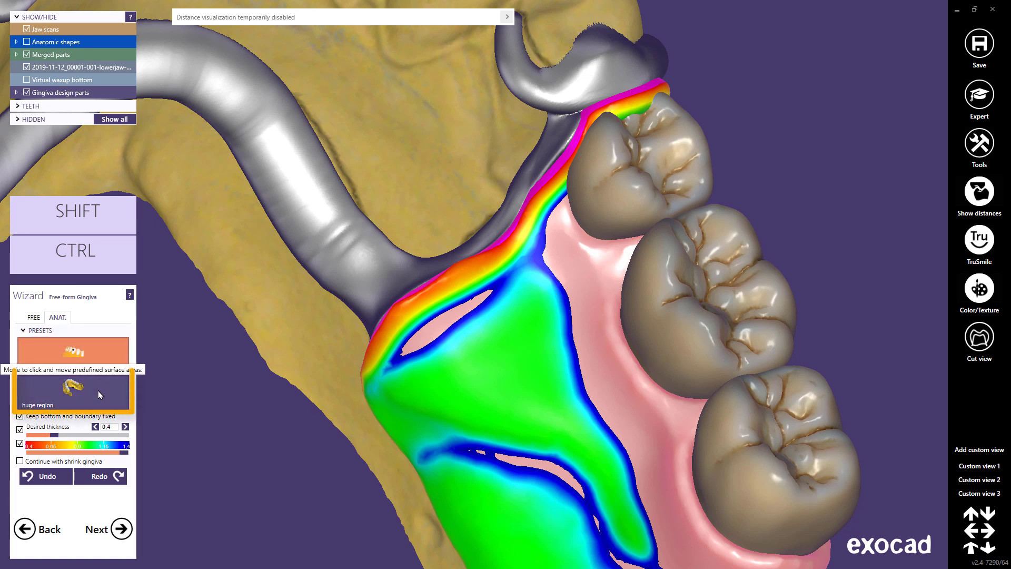
- Release the fixed bottom and boundary, and pull the small gingiva region beside tooth 45 towards the framework
left_click(20, 416)
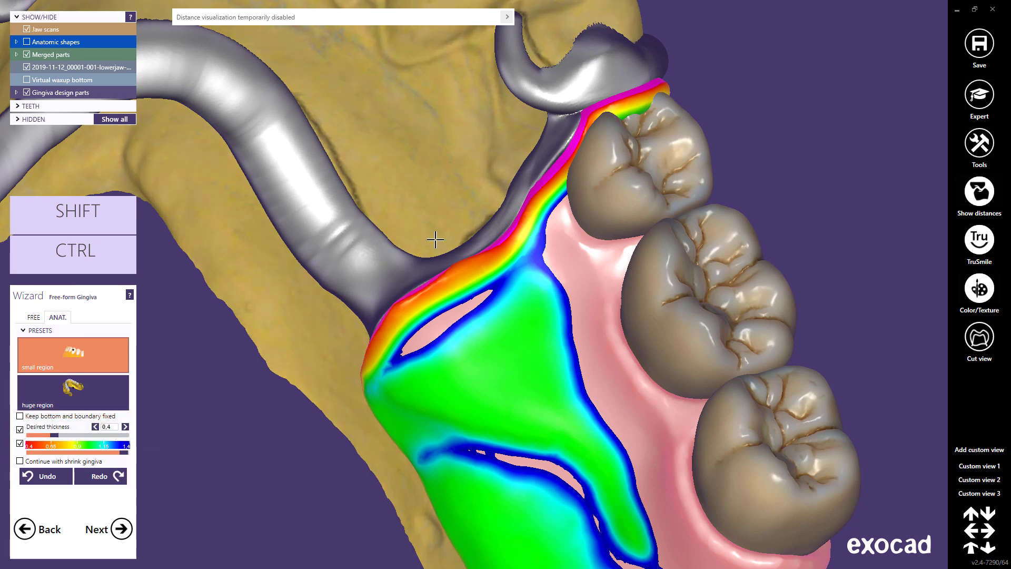
right_click_drag(540, 191, 502, 230)
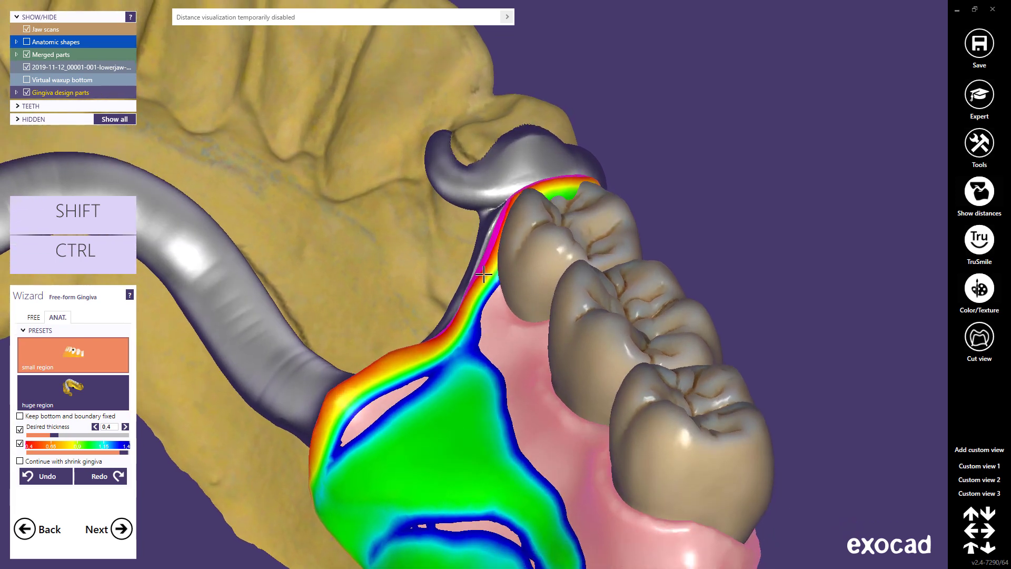
scroll(502, 230, "up", 5)
left_click_drag(500, 204, 489, 184)
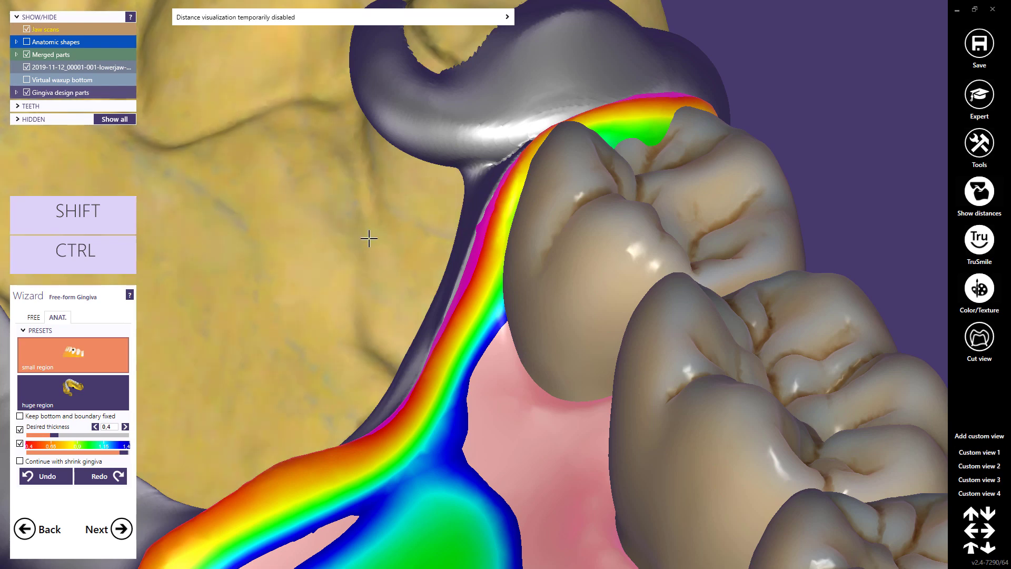
- Fix the bottom and boundary again and reshape the lingual gingiva of teeth 45-47 using the huge region preset
left_click(59, 406)
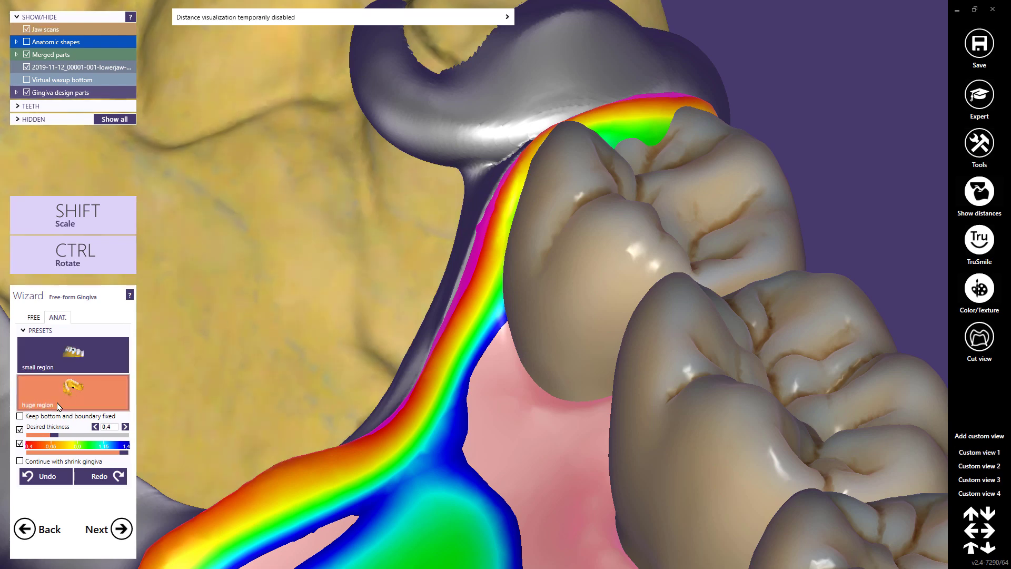
left_click(21, 416)
scroll(477, 529, "down", 3)
scroll(491, 521, "down", 3)
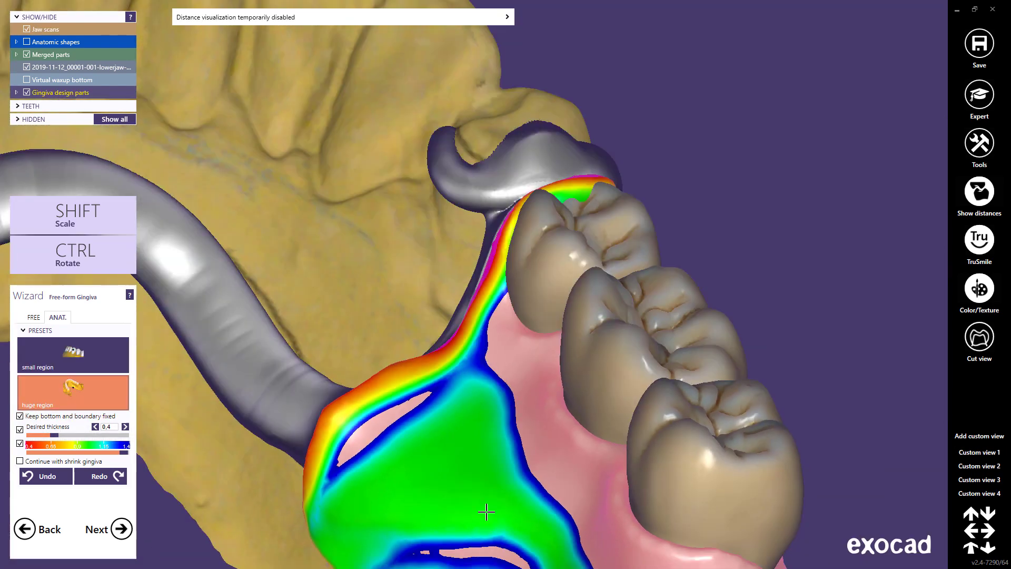
right_click_drag(485, 511, 518, 396)
left_click_drag(446, 309, 433, 310)
scroll(439, 316, "down", 5)
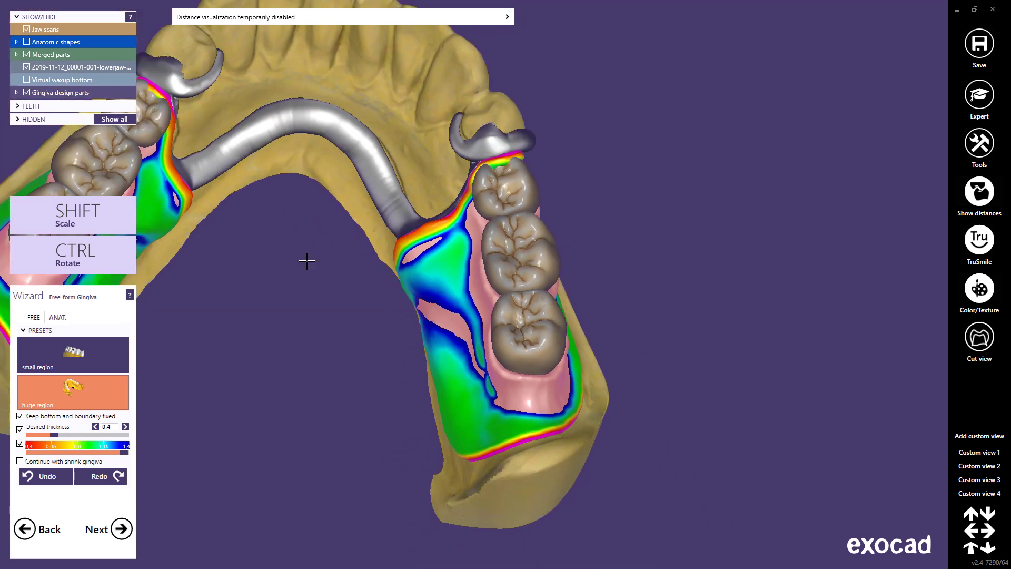
- Turn off the bottom thickness visualization and bring the lingual gingiva of teeth 35-37 into view
middle_click(163, 242)
scroll(370, 296, "up", 3)
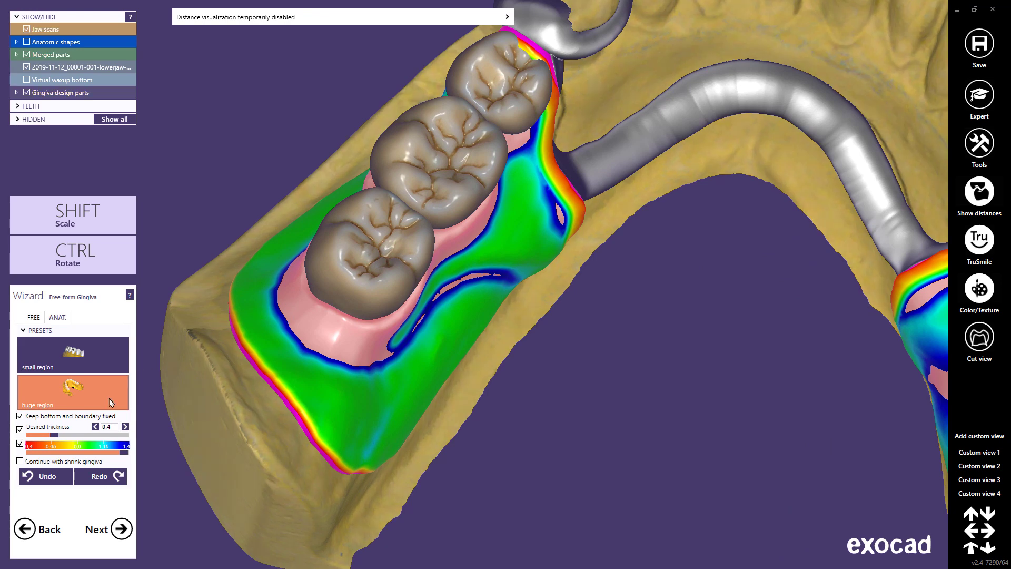
left_click(20, 443)
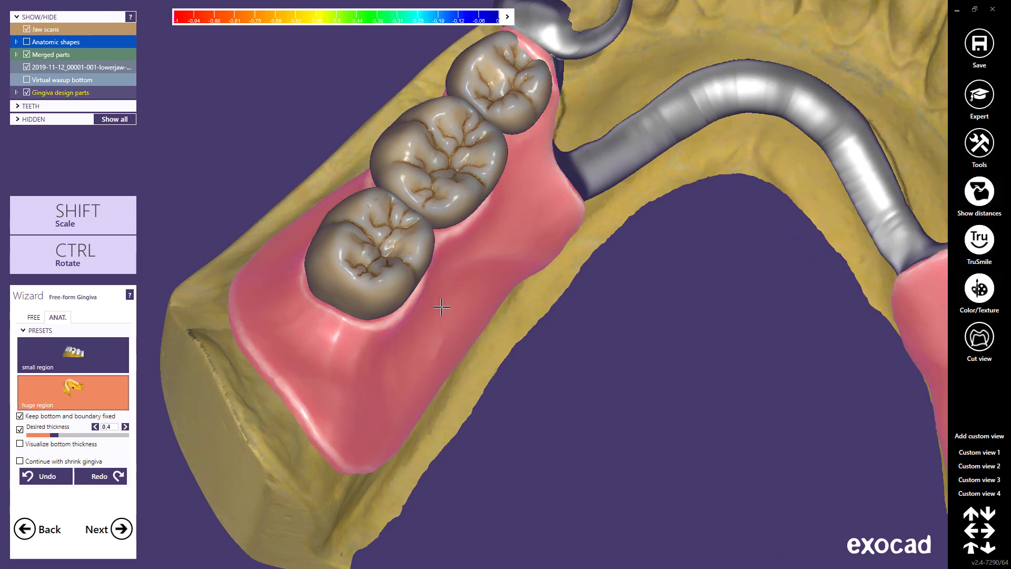
right_click_drag(458, 322, 460, 319)
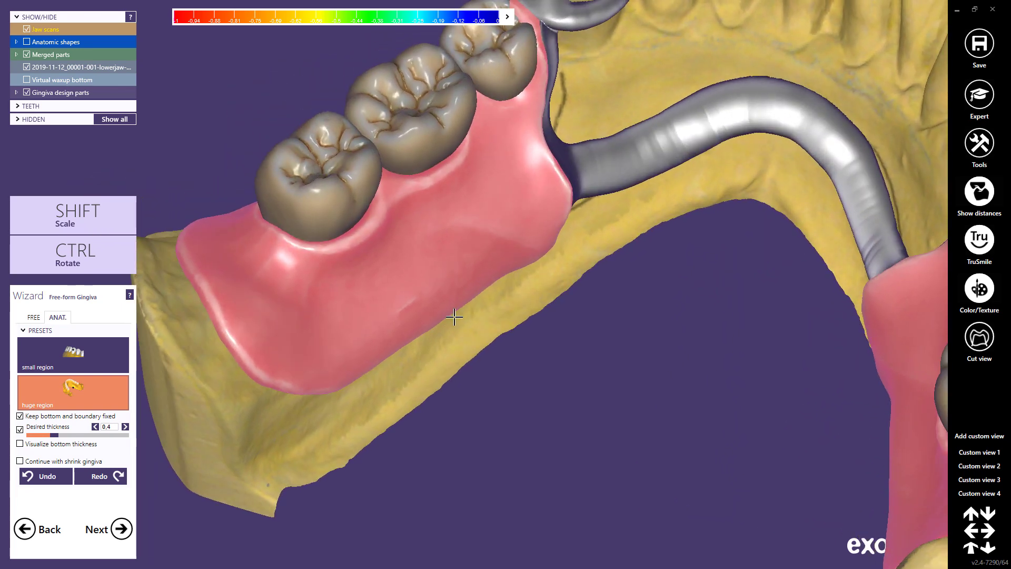
- Sculpt the lingual gingiva below teeth 36 and 37 with the free-form Add/Remove brush
left_click(30, 320)
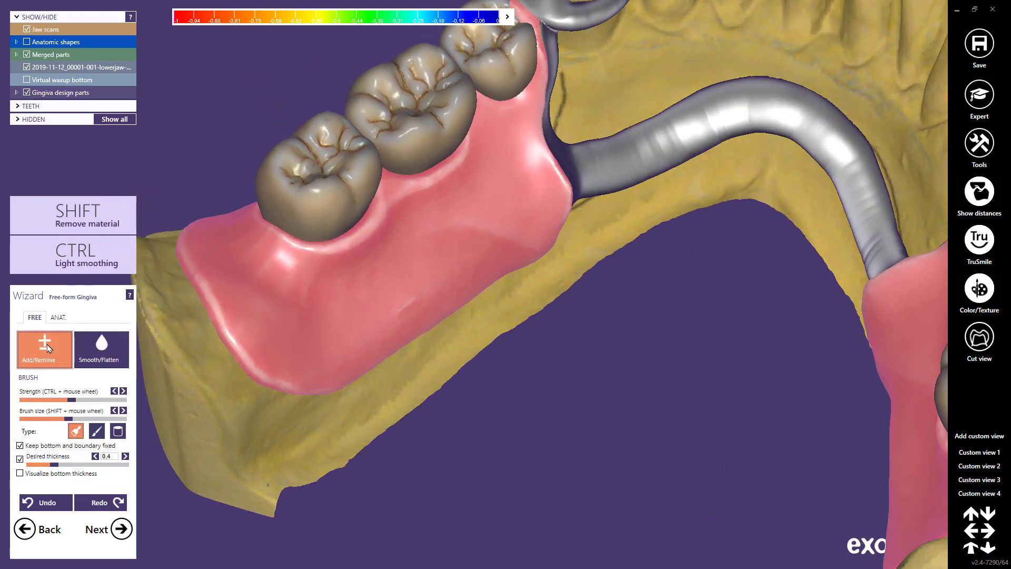
right_click_drag(395, 192, 377, 200)
scroll(375, 199, "up", 3)
scroll(467, 273, "up", 1)
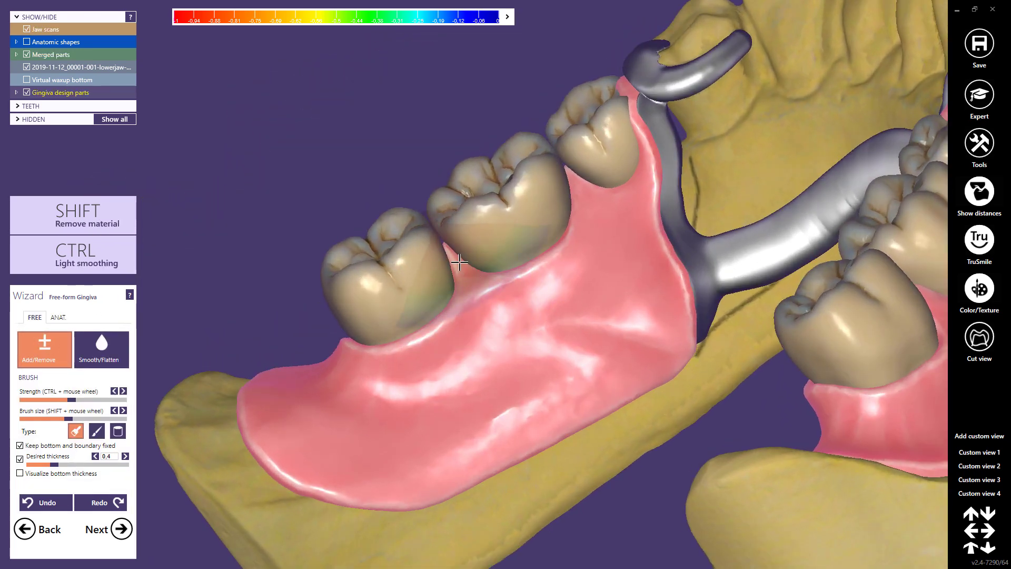
right_click_drag(494, 310, 474, 354)
- Smooth the lingual gingiva surface of teeth 35-37 with the Smooth/Flatten brush, using a smaller brush size
left_click(112, 360)
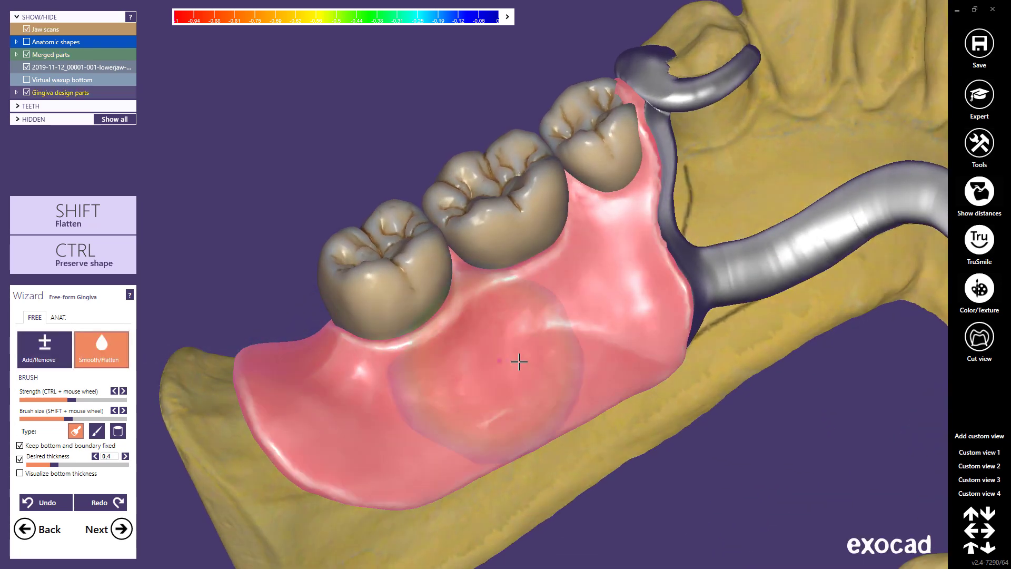
scroll(449, 392, "down", 3)
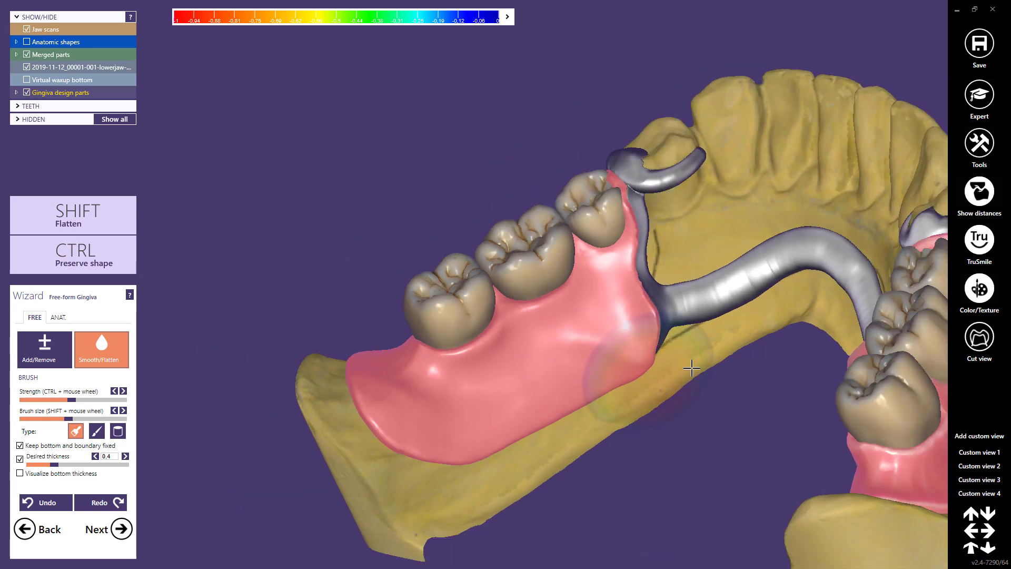
right_click_drag(693, 368, 700, 368)
scroll(417, 322, "up", 3)
mouse_move(418, 323)
left_mouse_down()
mouse_move(353, 287)
mouse_move(340, 260)
mouse_move(379, 339)
mouse_move(454, 403)
left_mouse_up()
scroll(446, 399, "down", 3)
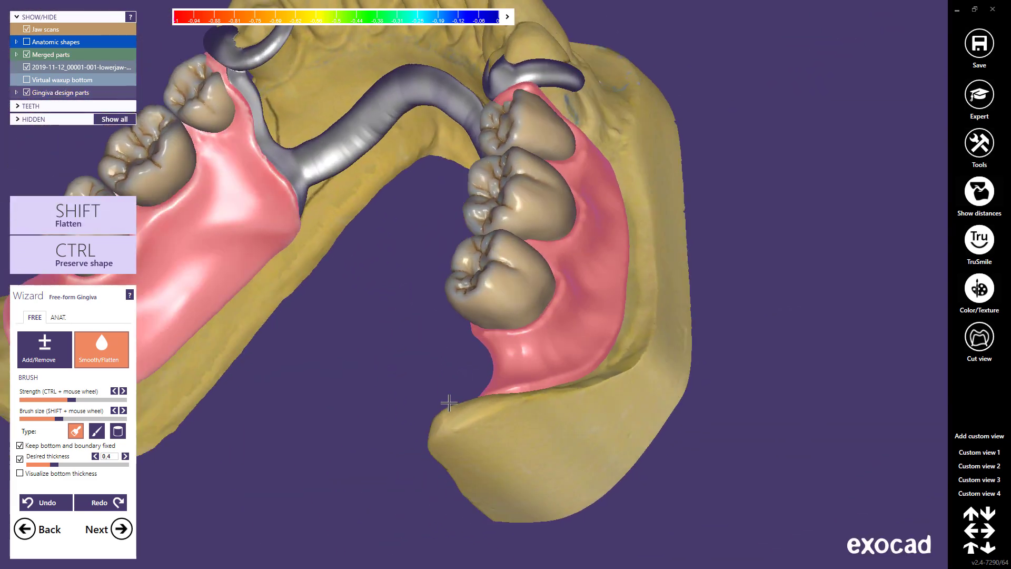
- Finish free-forming the gingiva, adapt its tooth pockets with undercuts blocked out, and merge the restorations
right_click_drag(444, 397, 279, 301)
scroll(418, 327, "up", 3)
scroll(558, 346, "down", 3)
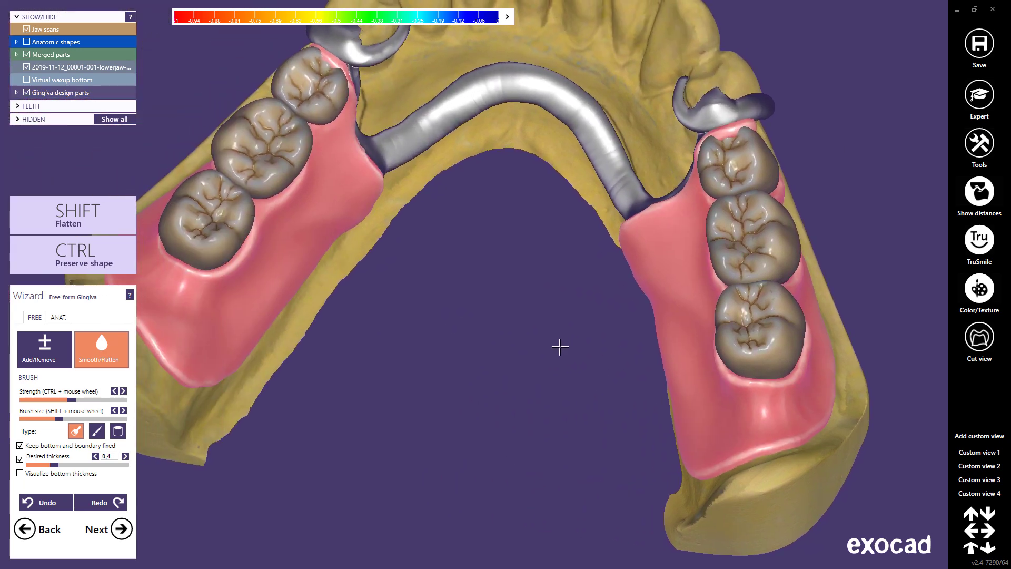
right_click_drag(557, 345, 513, 307)
scroll(510, 314, "up", 2)
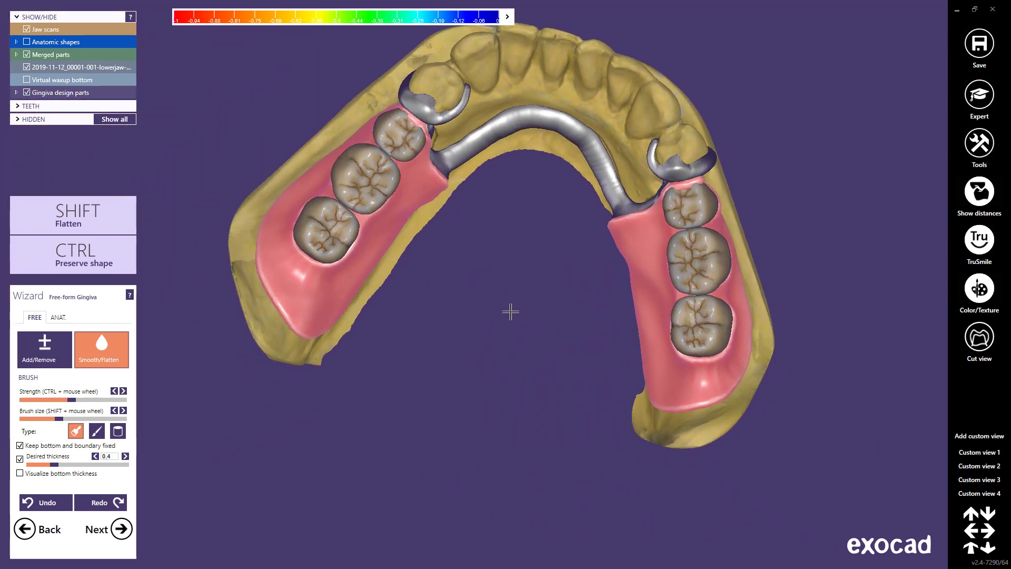
left_click(988, 515)
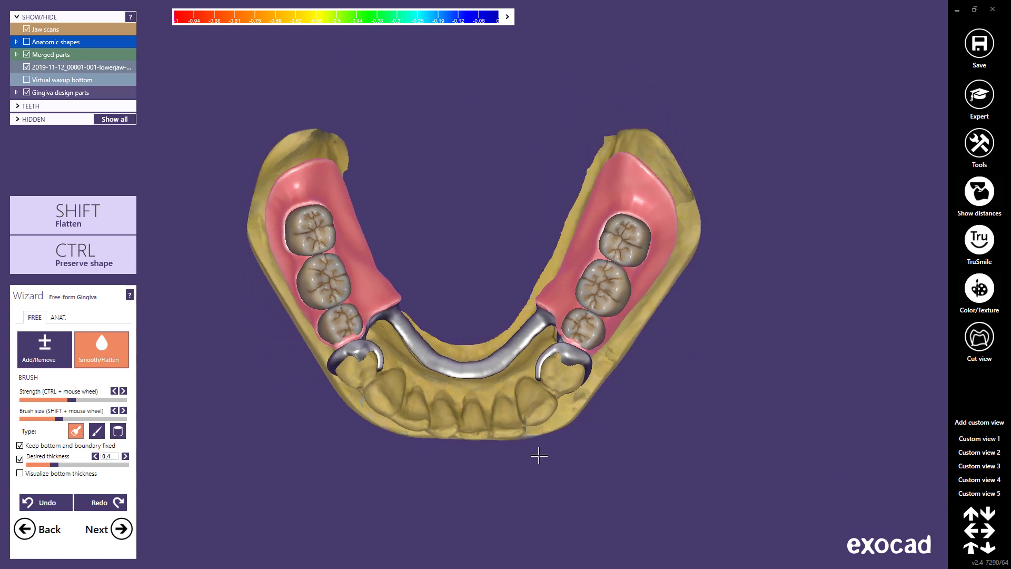
left_click(121, 529)
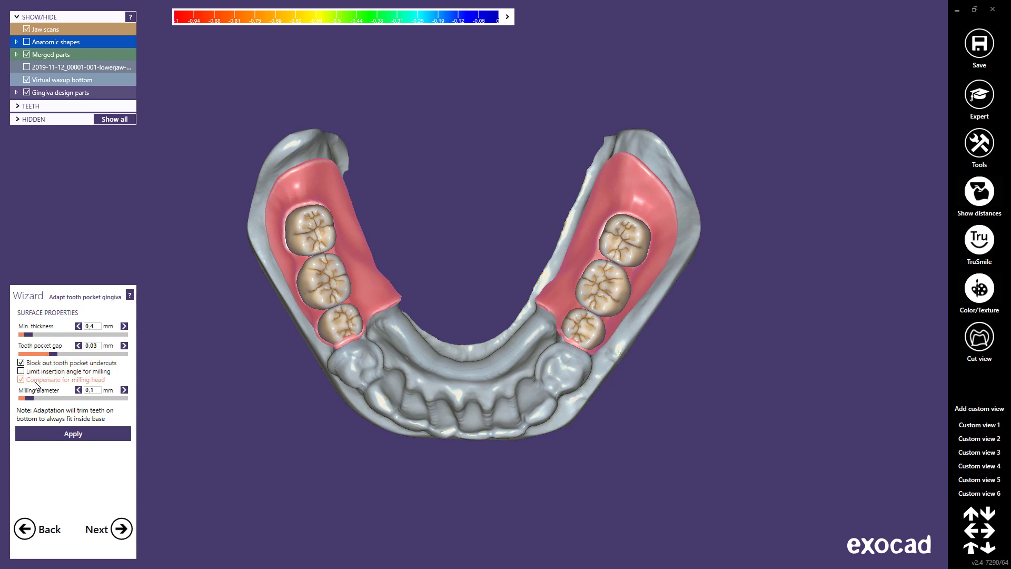
left_click(43, 436)
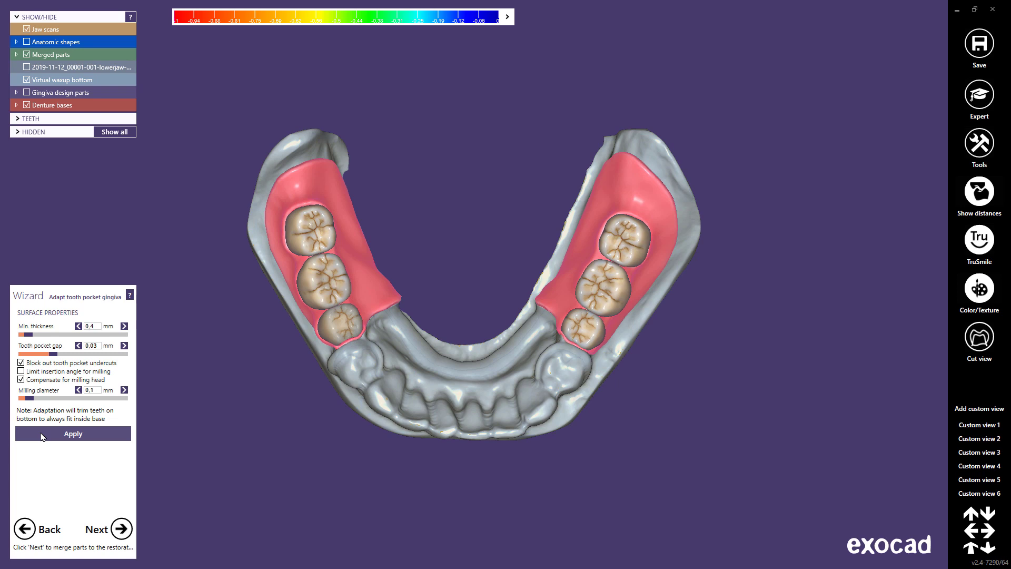
left_click(121, 530)
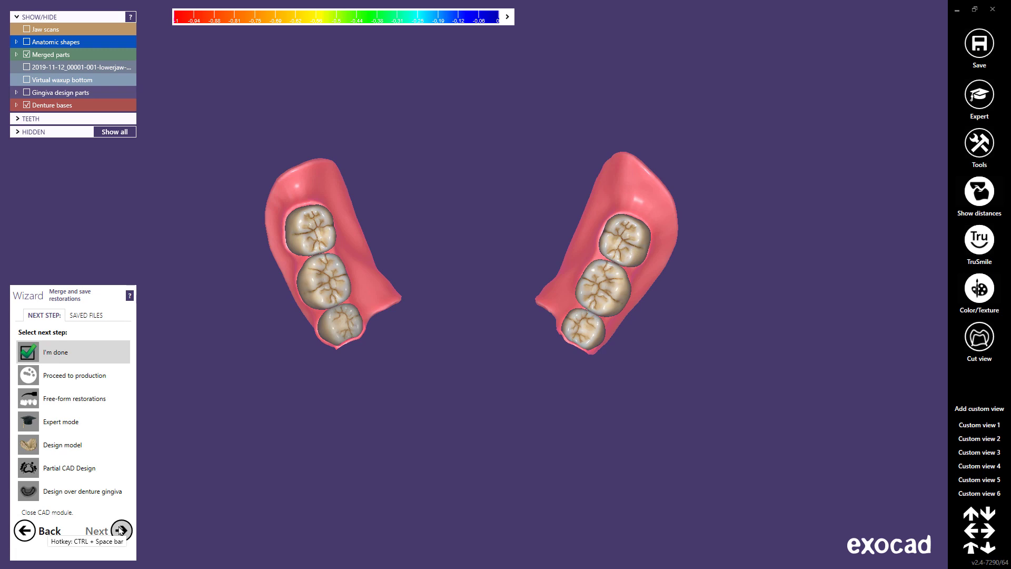
- Hide the merged teeth to inspect the denture base pockets, then show the teeth and the lower jaw framework scan
right_click_drag(444, 373, 443, 375)
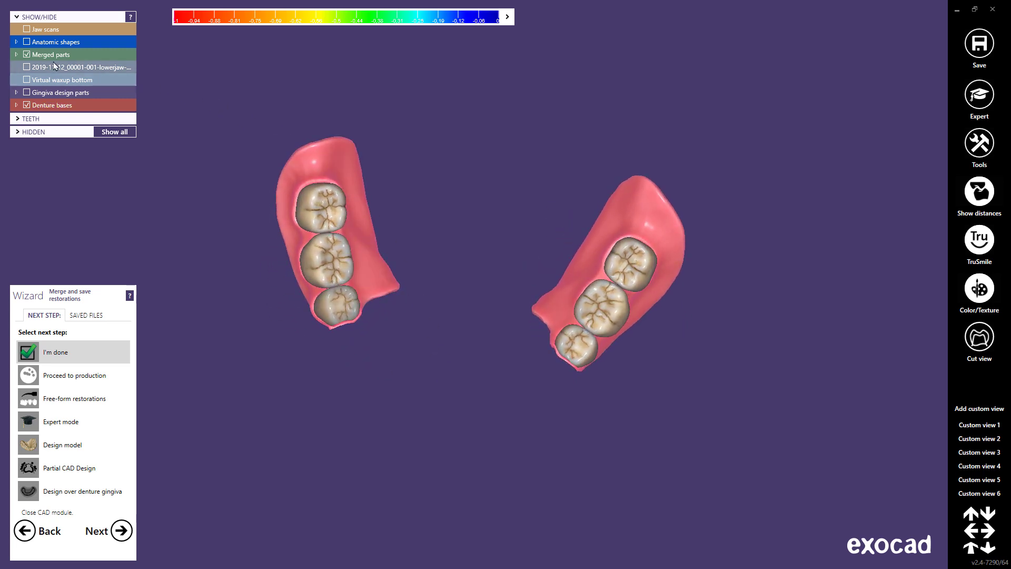
left_click(26, 55)
right_click_drag(296, 257, 303, 256)
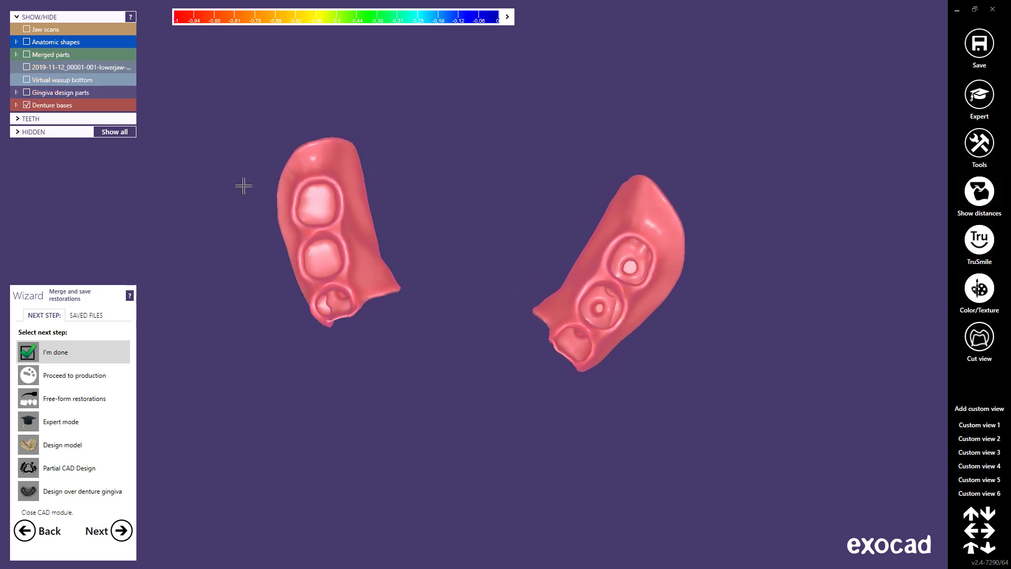
left_click(27, 56)
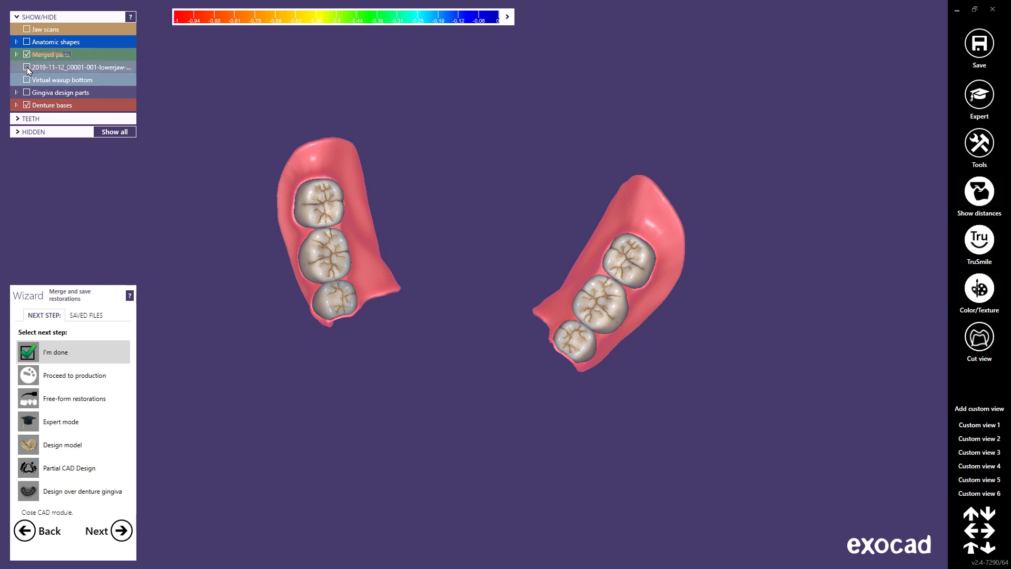
left_click(27, 67)
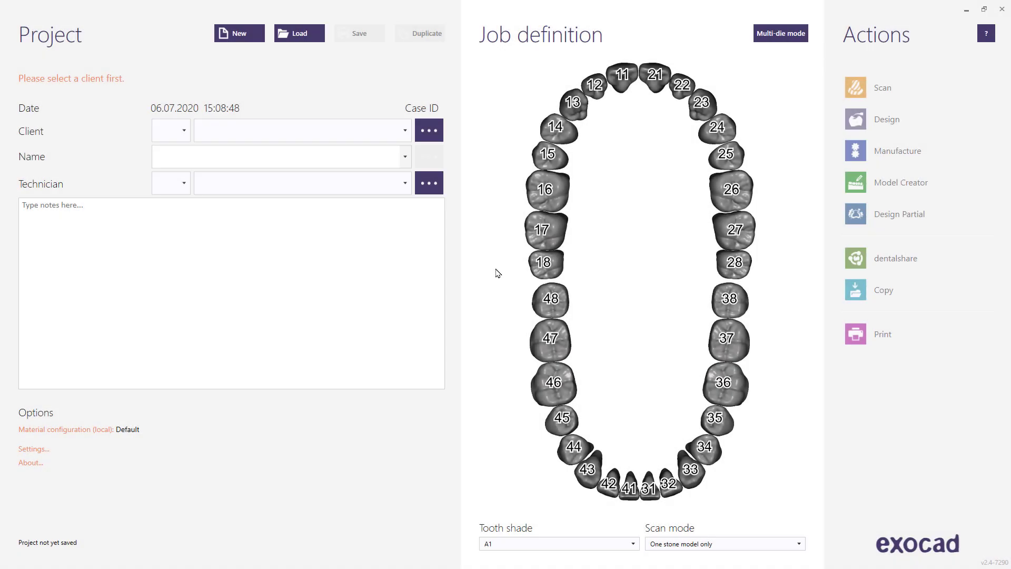
- Load the "Jaw Motion Import / Zebris, Sample" project and review its options for the jaw movement scan marker
left_click(299, 35)
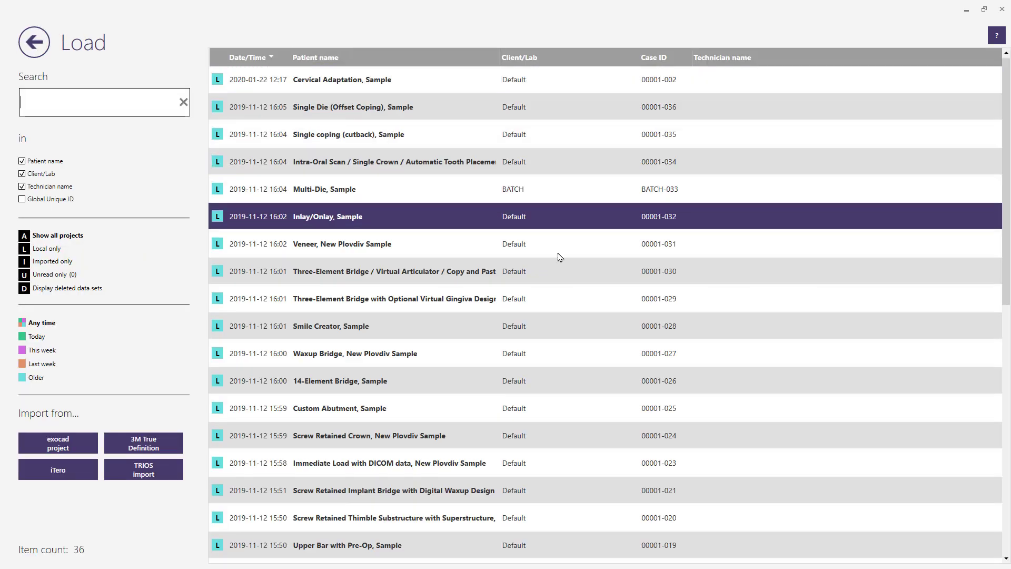
left_click_drag(1003, 308, 999, 557)
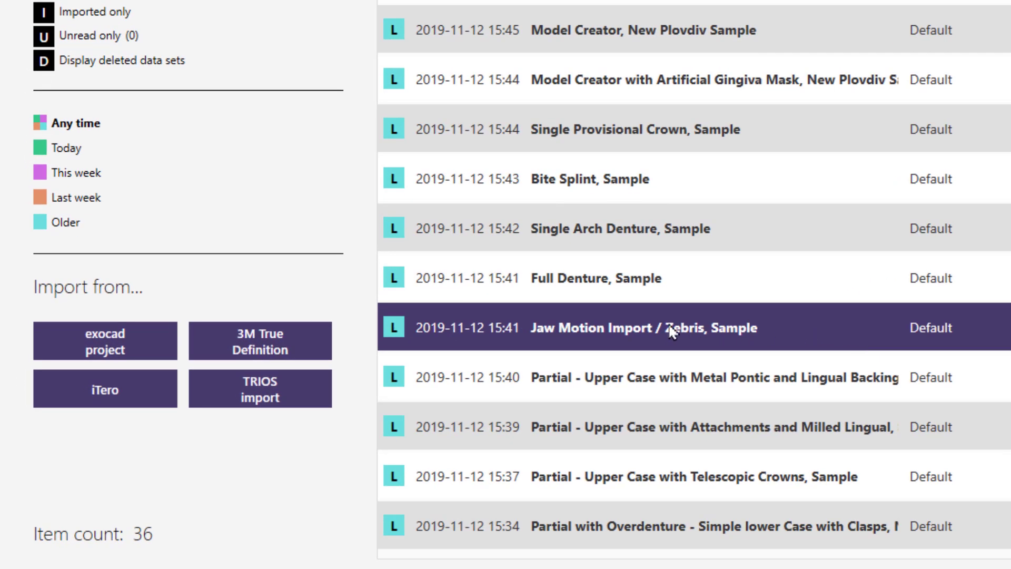
double_click(672, 332)
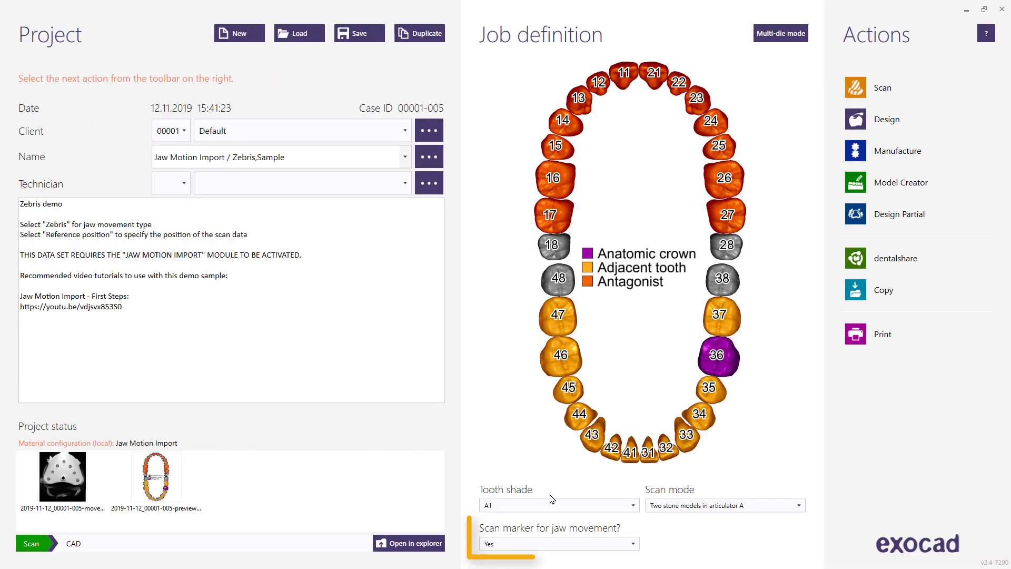
left_click(634, 545)
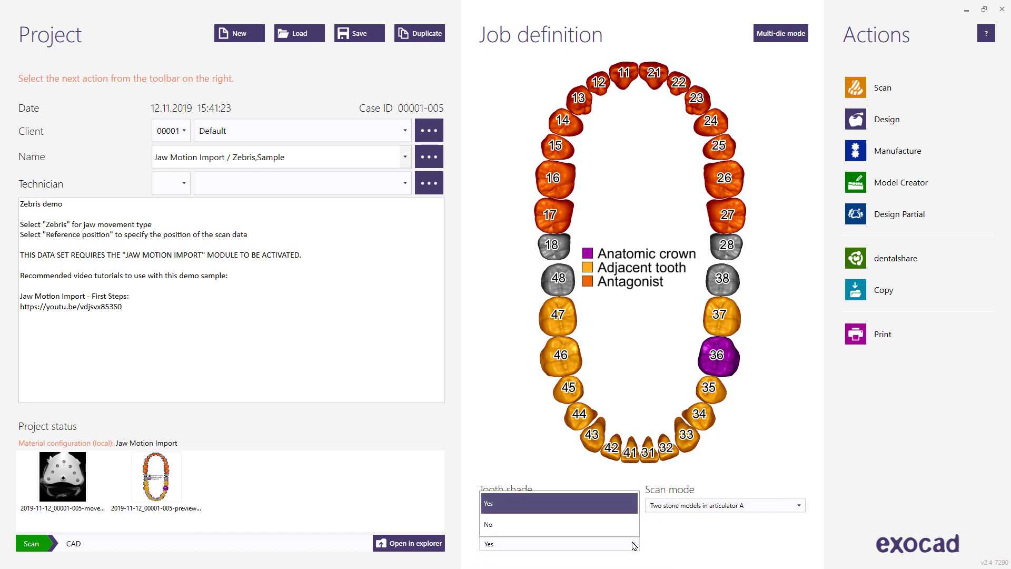
left_click(635, 545)
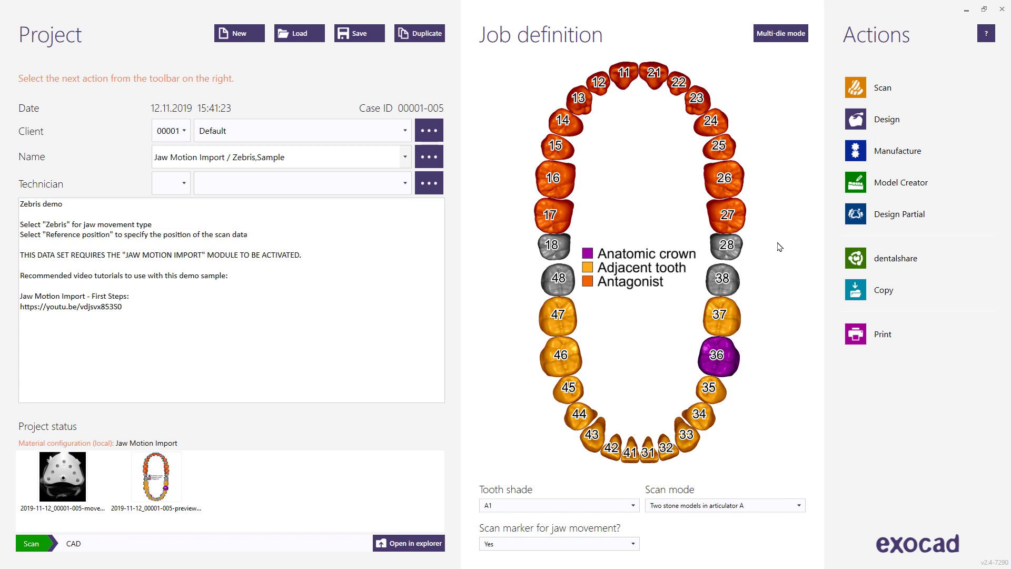
- Start the design, accept the movement marker scan alignment, and select zebris as the jaw movement type
left_click(891, 113)
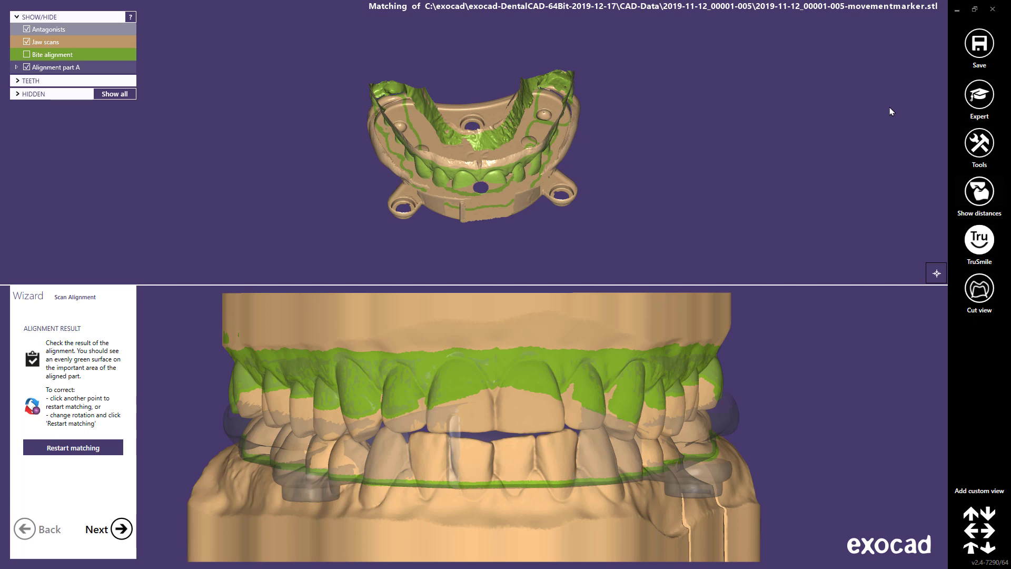
left_click(119, 535)
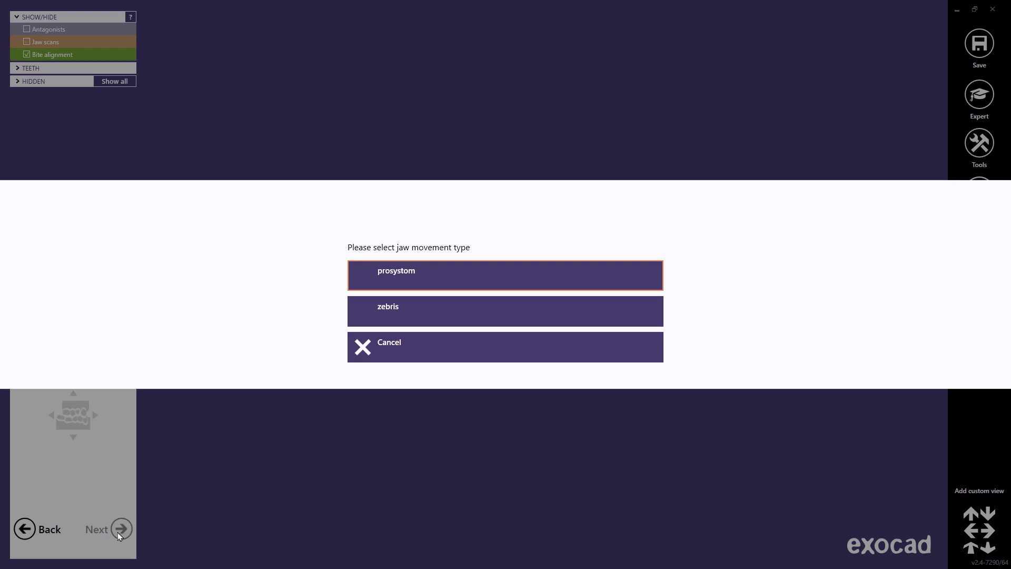
left_click(407, 312)
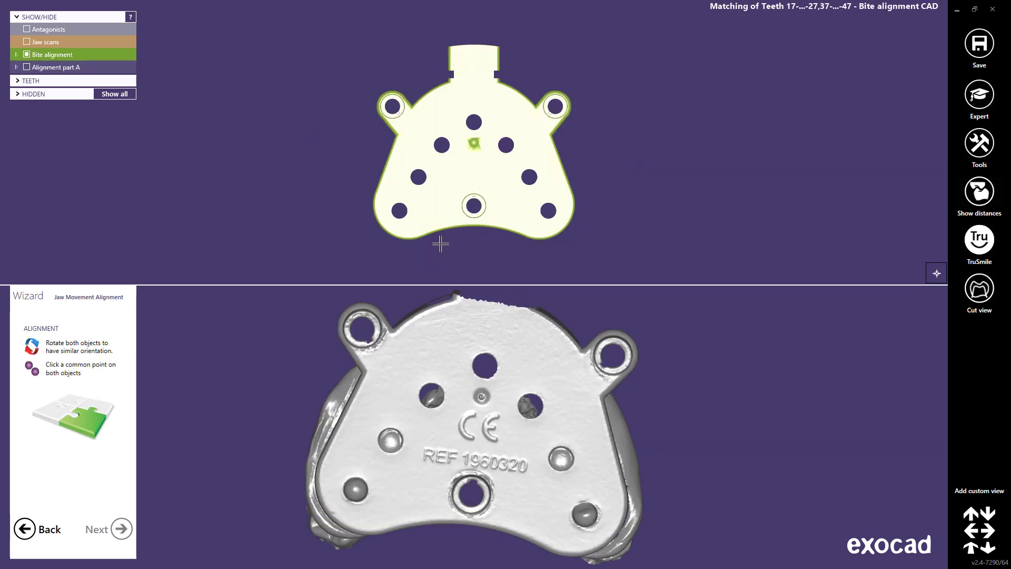
- Match the zebris plate to the bite alignment scan at their common centre point and start the virtual articulator
left_click(473, 149)
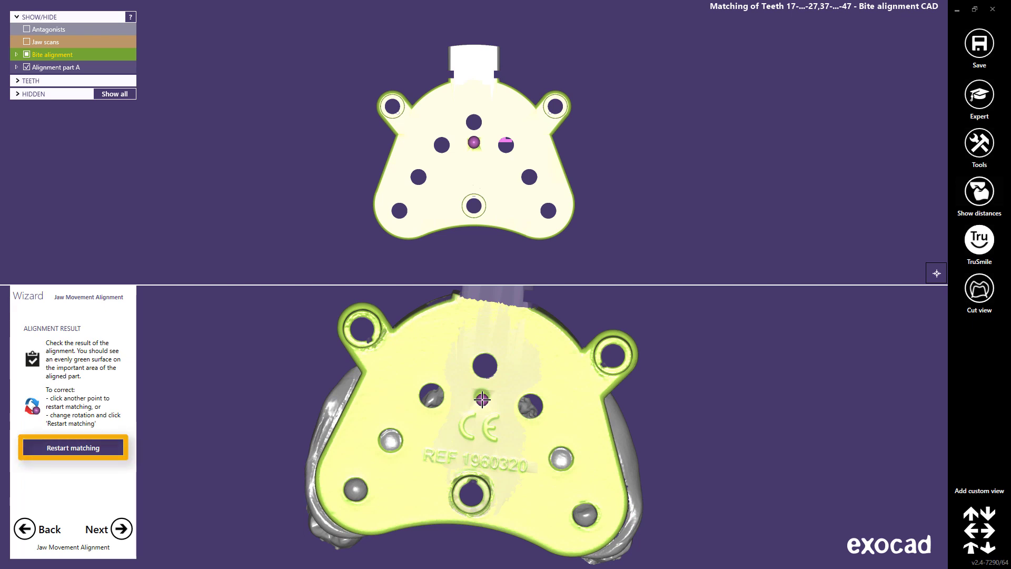
left_click(121, 529)
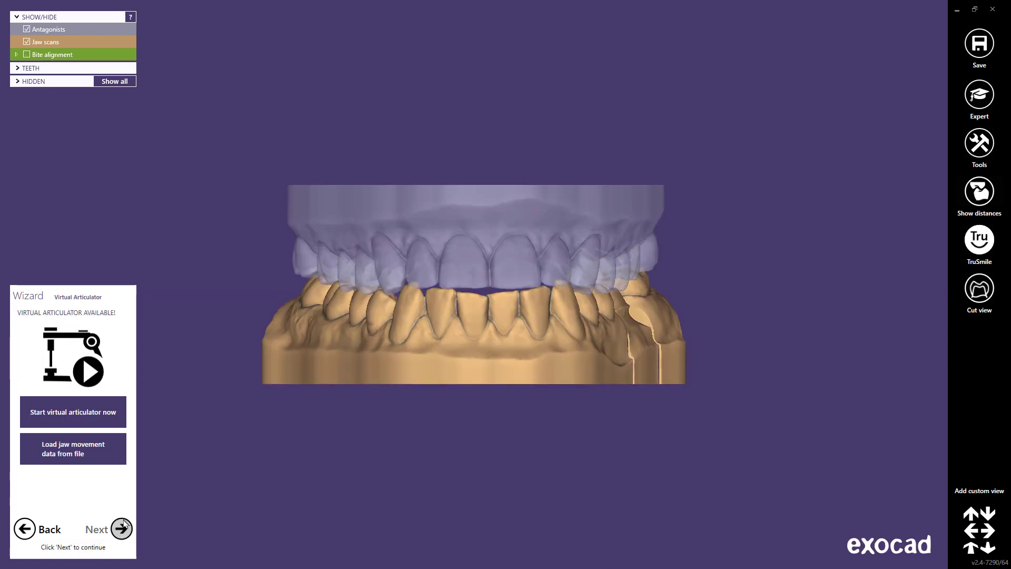
left_click(91, 413)
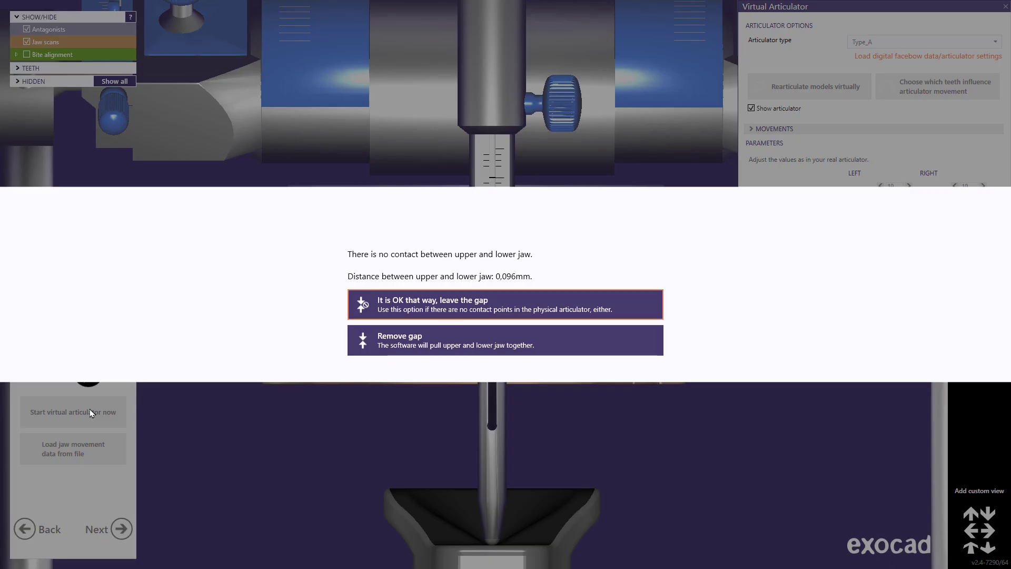
- Load the digital facebow settings from Facebow-articulator_settings_export.xml, leaving the jaw gap as is, and start the articulator movement simulation
left_click(417, 304)
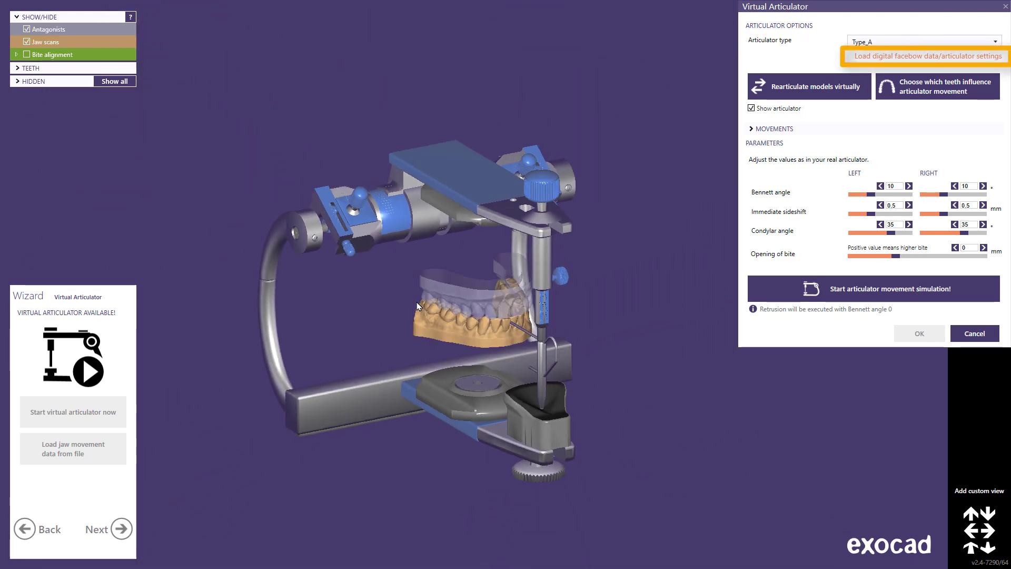
left_click(905, 57)
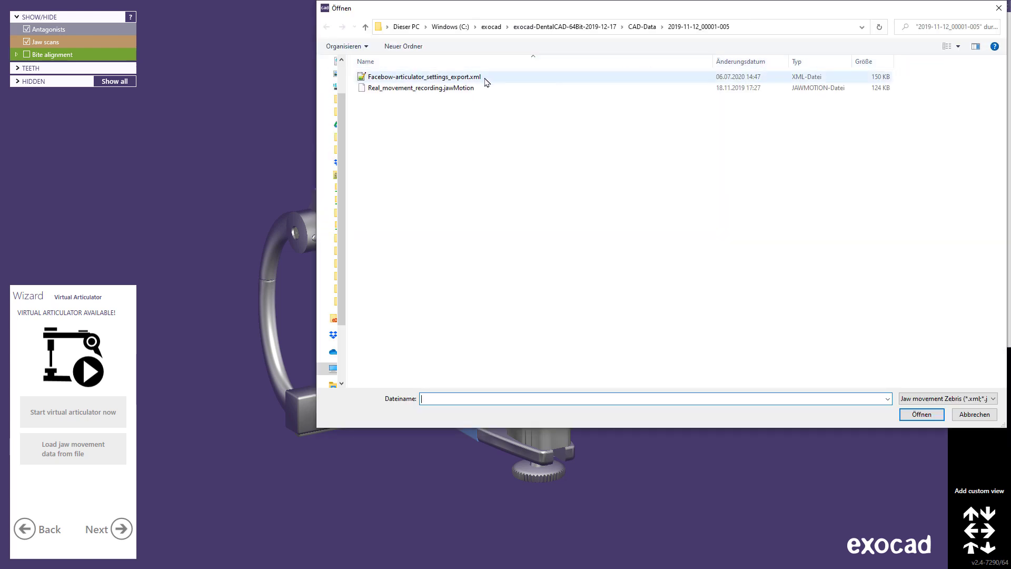
left_click(437, 79)
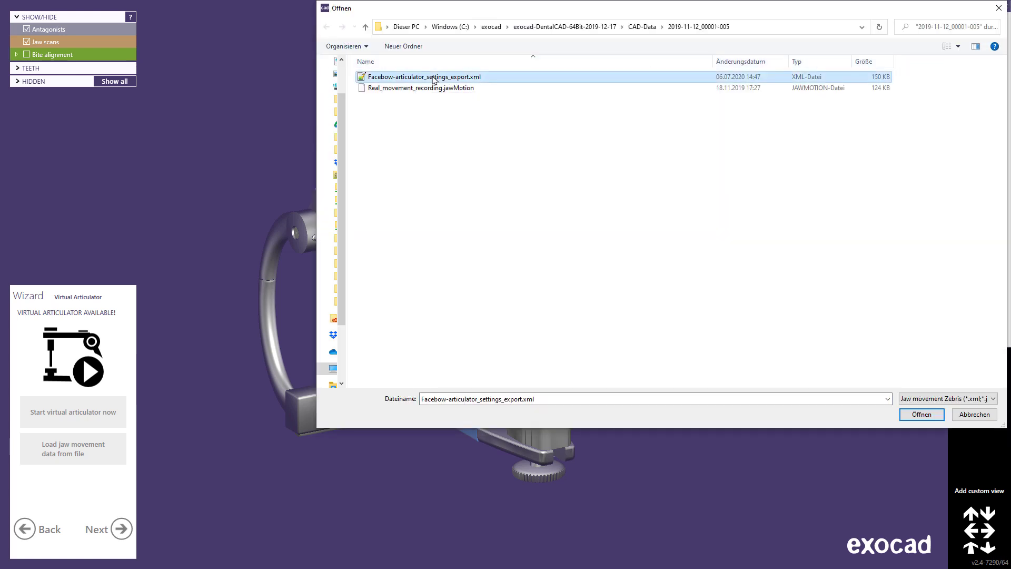
left_click(921, 415)
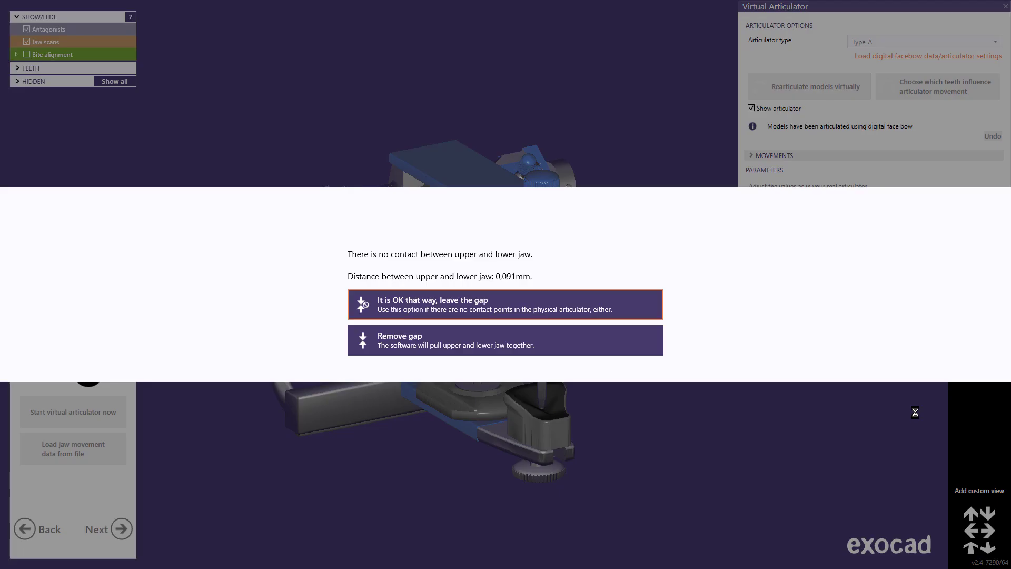
left_click(572, 309)
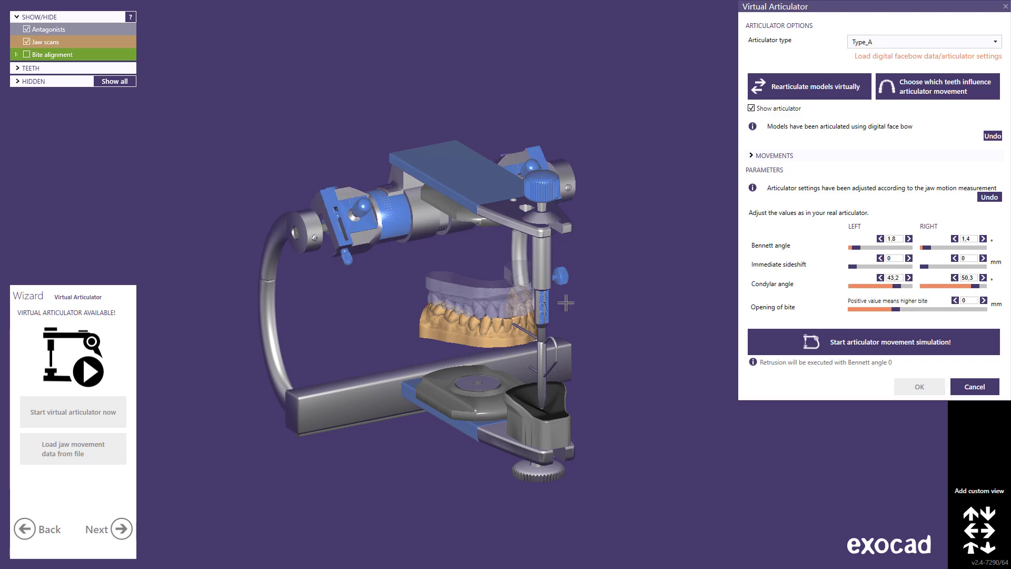
right_click_drag(513, 313, 472, 346)
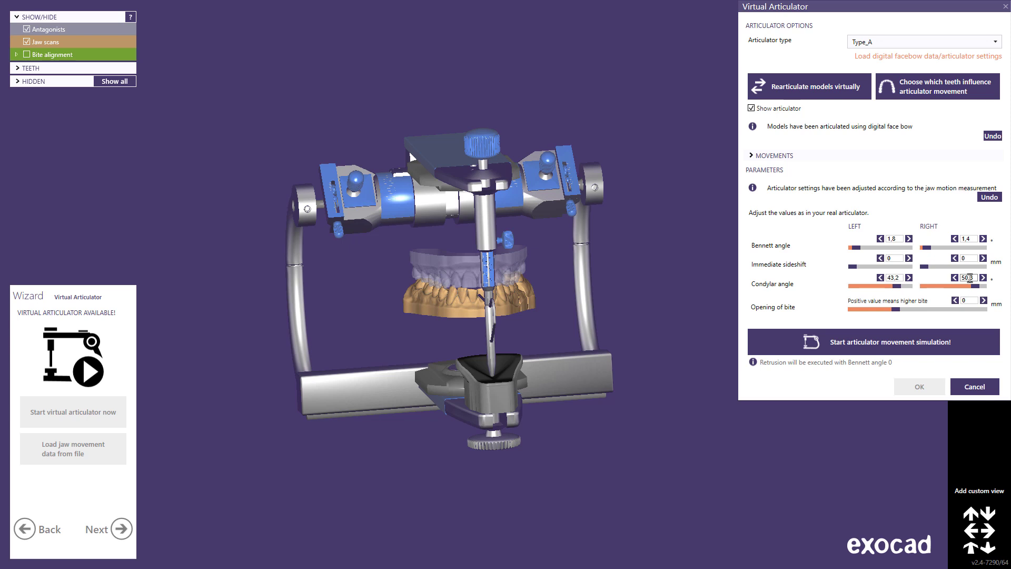
left_click(914, 345)
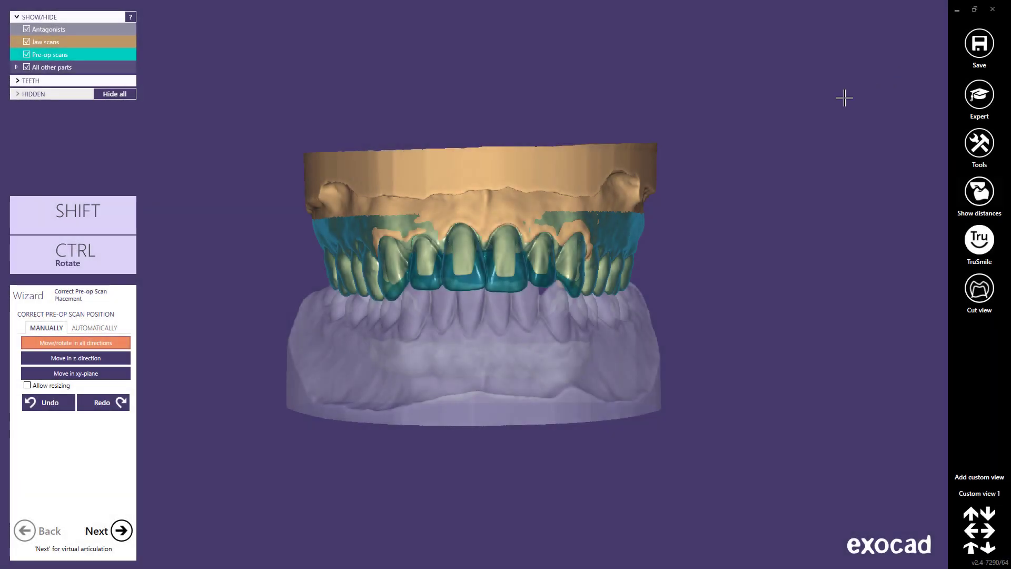
- Accept the pre-op scan position, start the virtual articulator and review the articulator types, keeping FAG QuickMaster
left_click(122, 532)
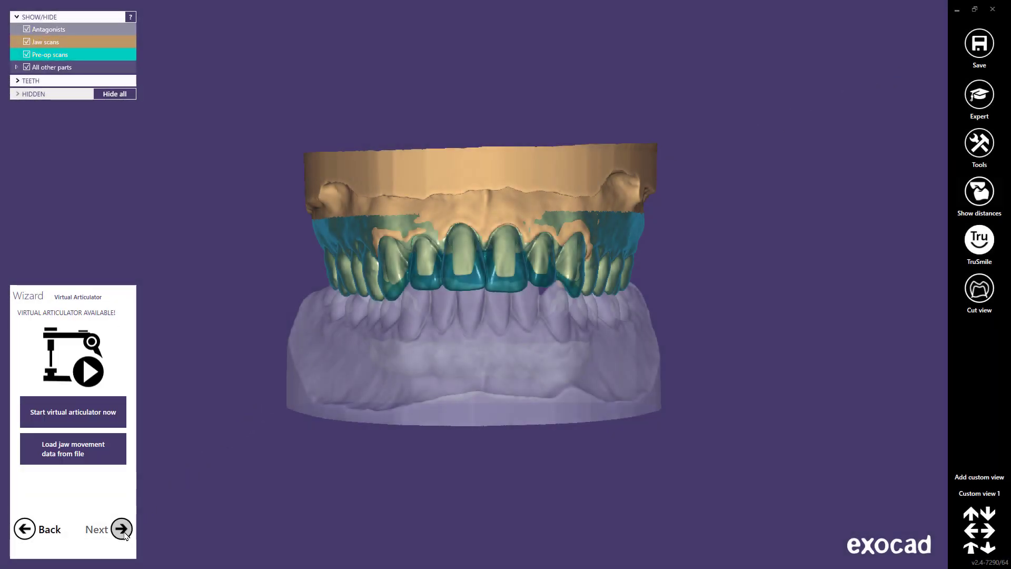
left_click(104, 421)
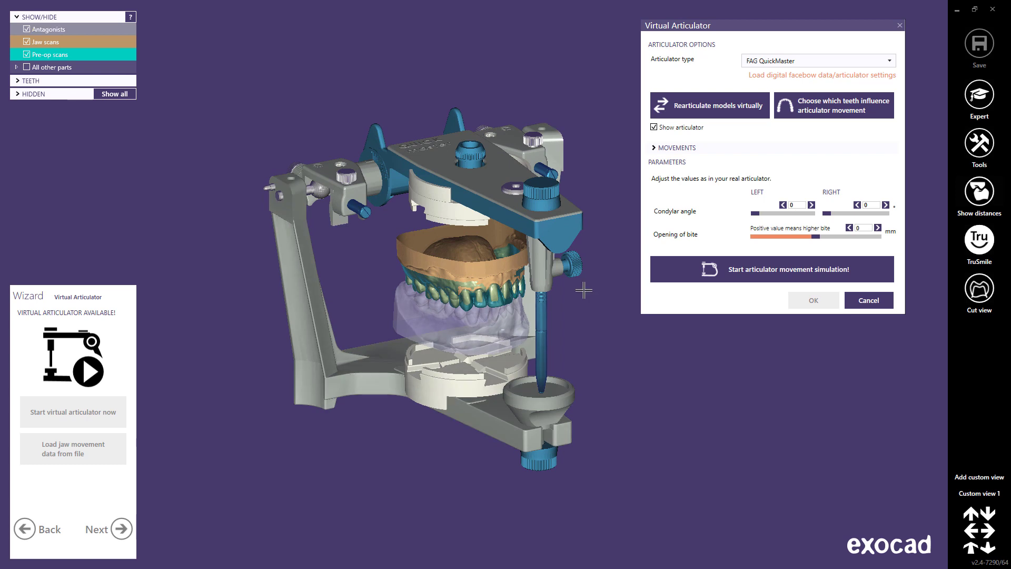
left_click(890, 62)
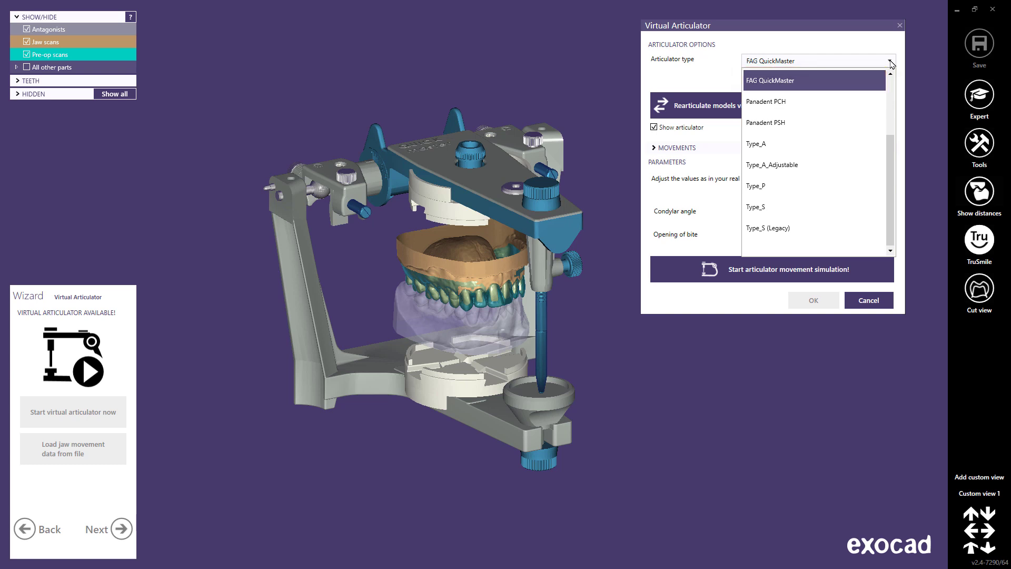
left_click(890, 62)
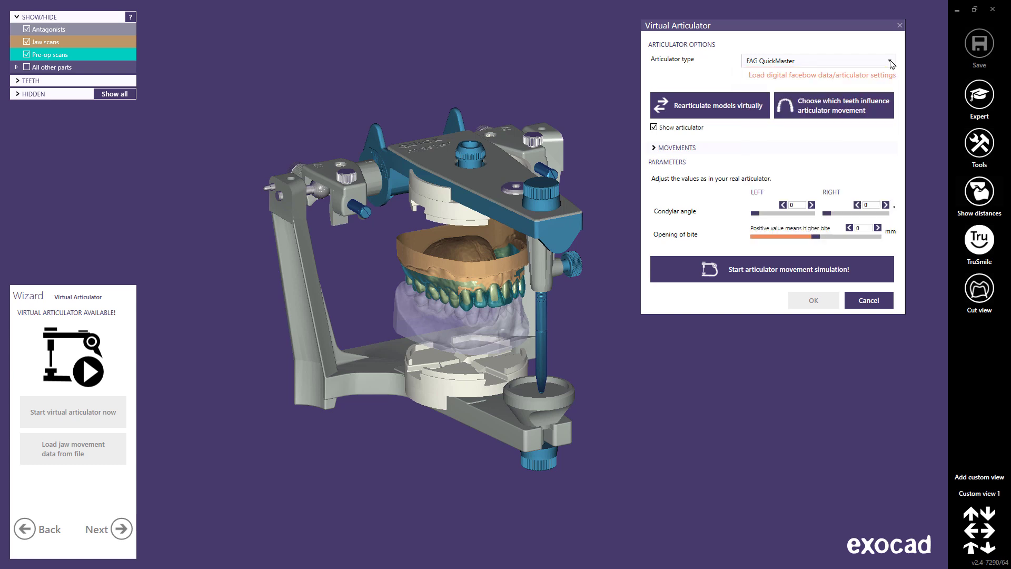
- Include the pre-op scan by scan selection among the parts that influence the articulator movement
left_click(842, 109)
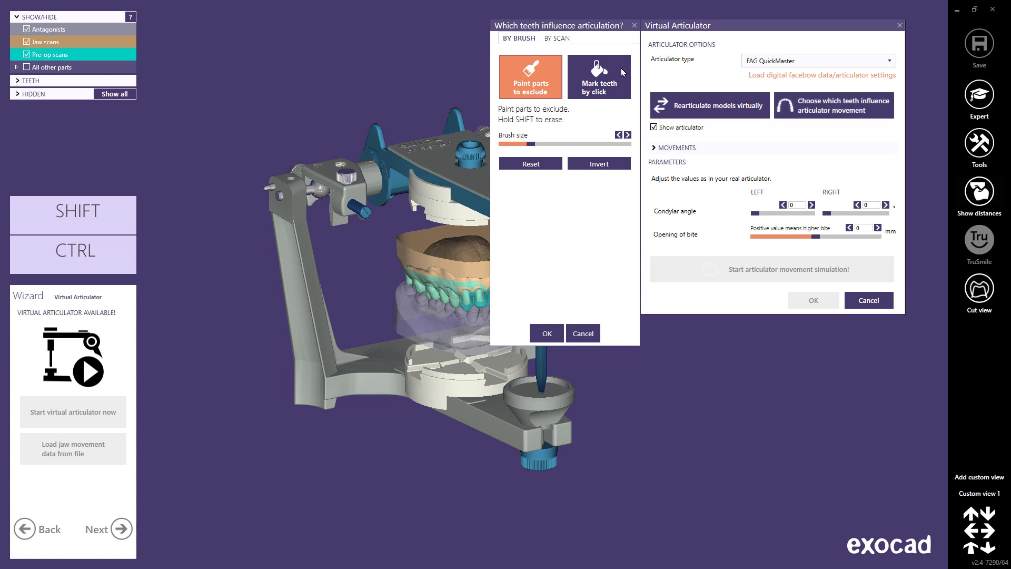
left_click(552, 39)
left_click(504, 63)
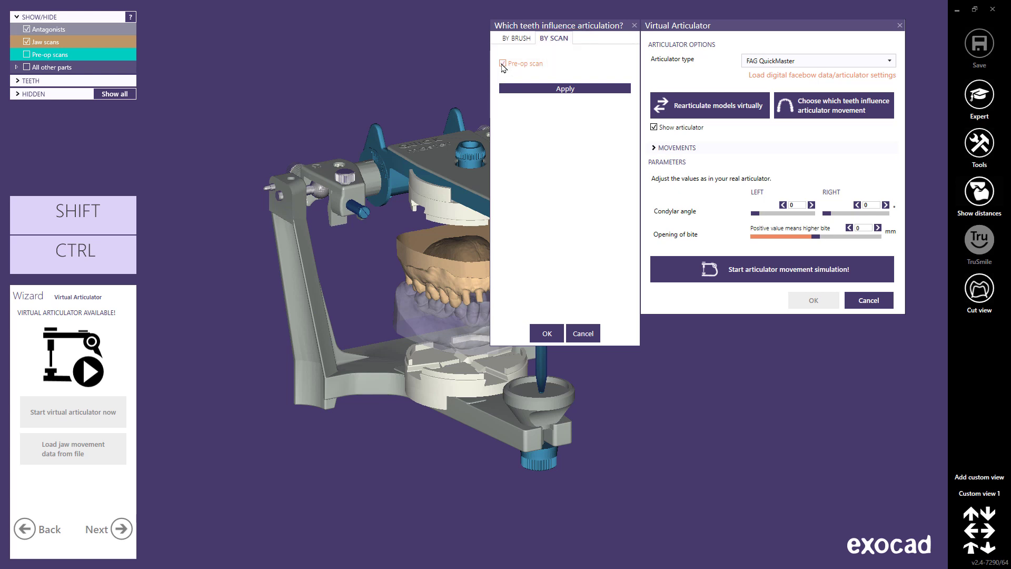
left_click(543, 90)
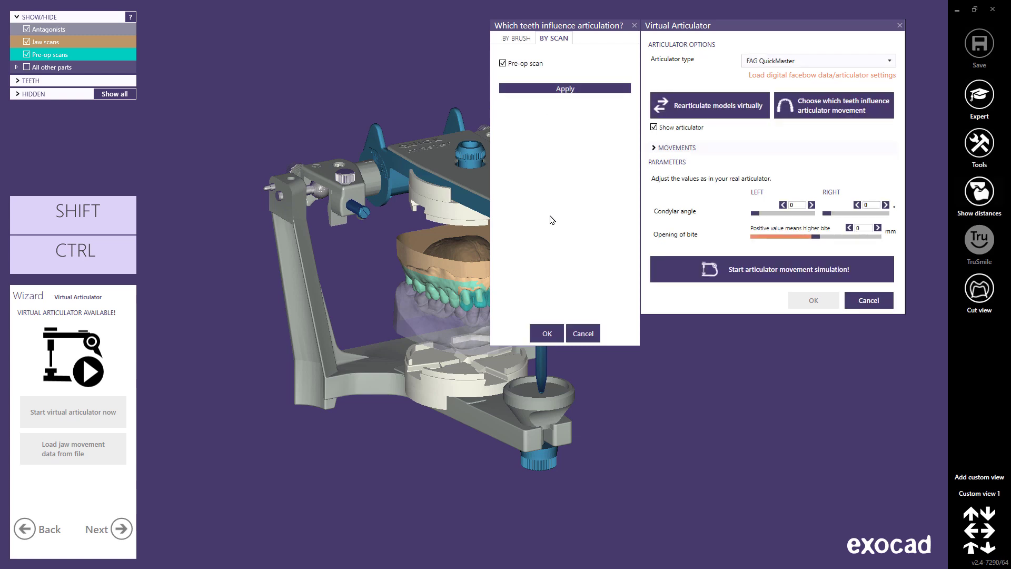
left_click(547, 333)
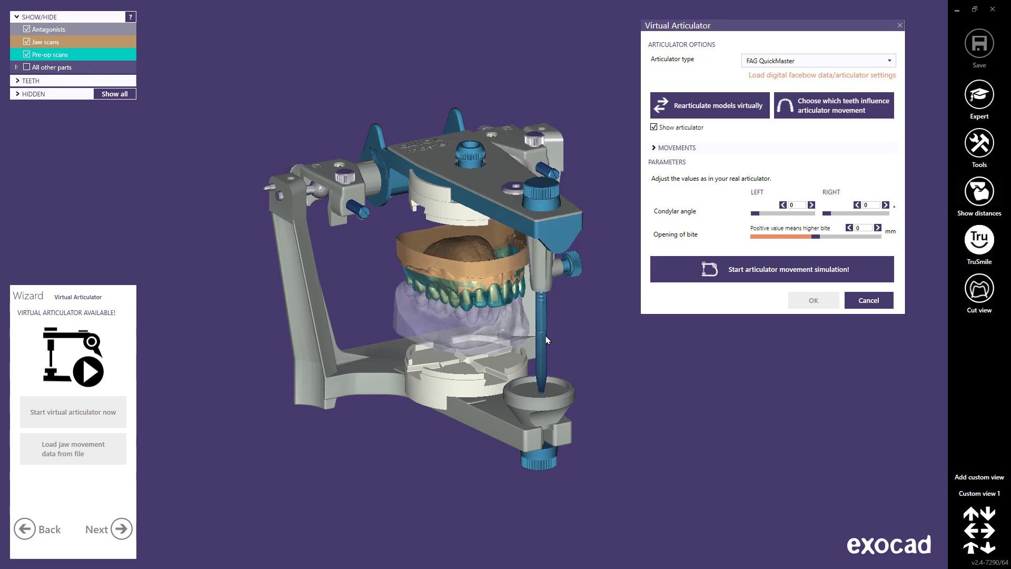
- Run and accept the articulator movement simulation, and continue past Smile Creator to the margin line detection
left_click(973, 496)
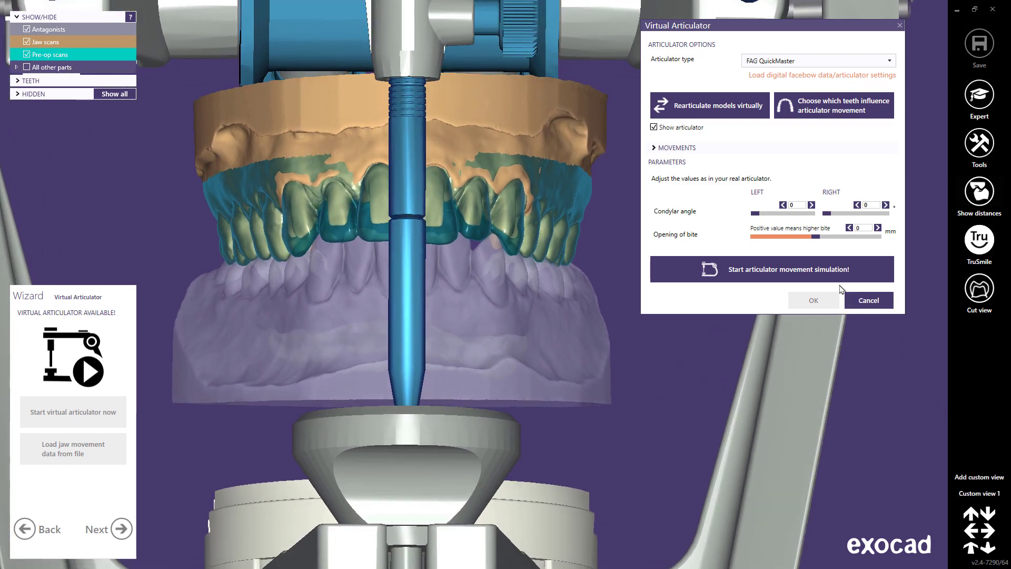
left_click(808, 271)
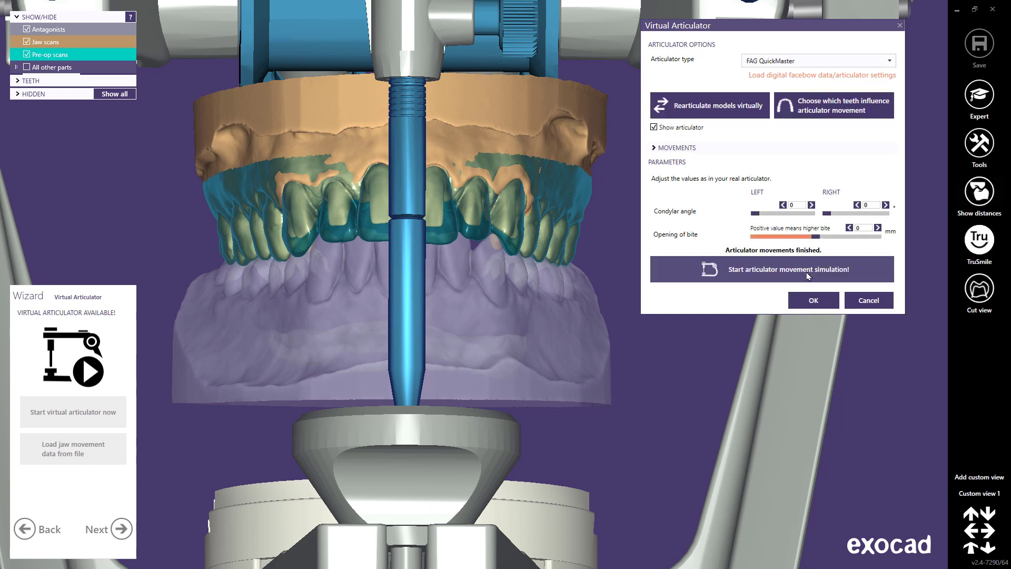
left_click(811, 301)
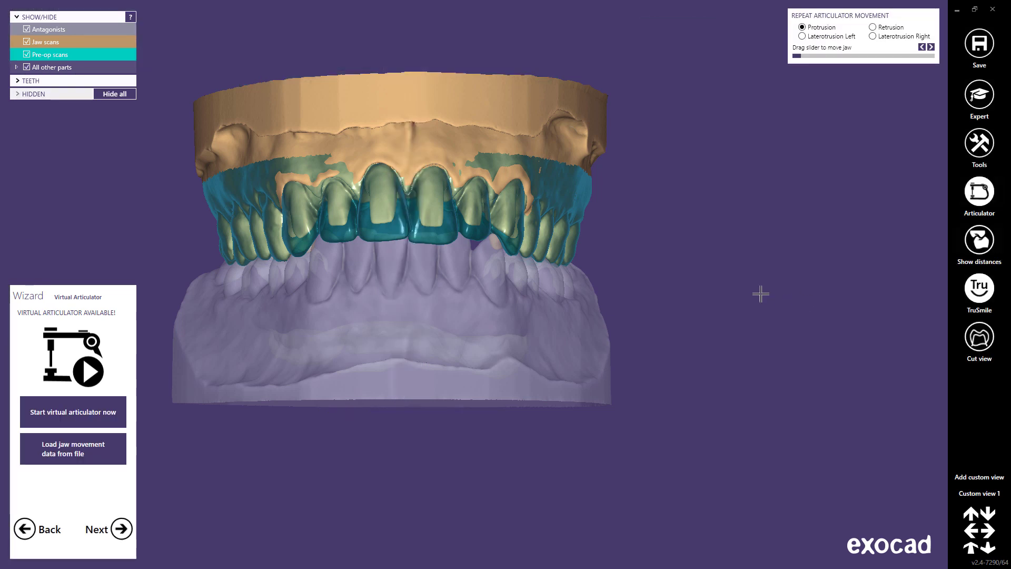
left_click(123, 531)
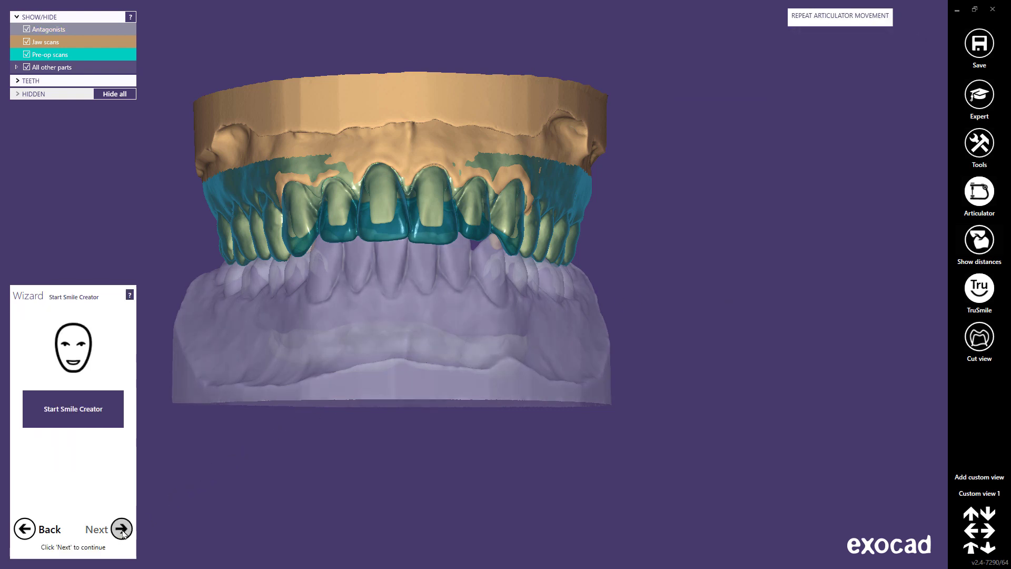
left_click(121, 529)
left_click(1000, 494)
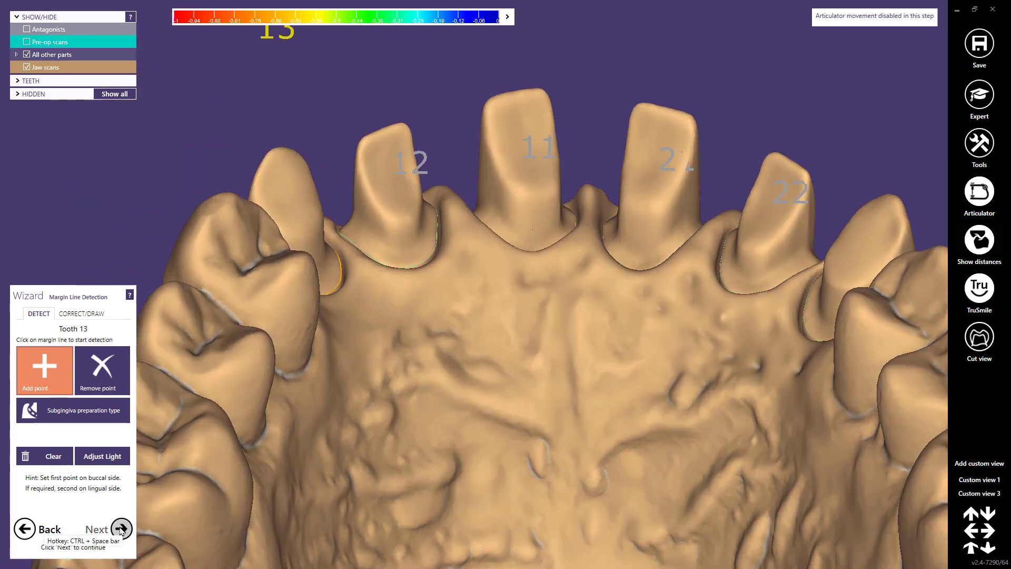
- Apply the imported preparation margins automatically for all teeth and accept the crown bottom parameters to load the default model teeth
left_click(121, 529)
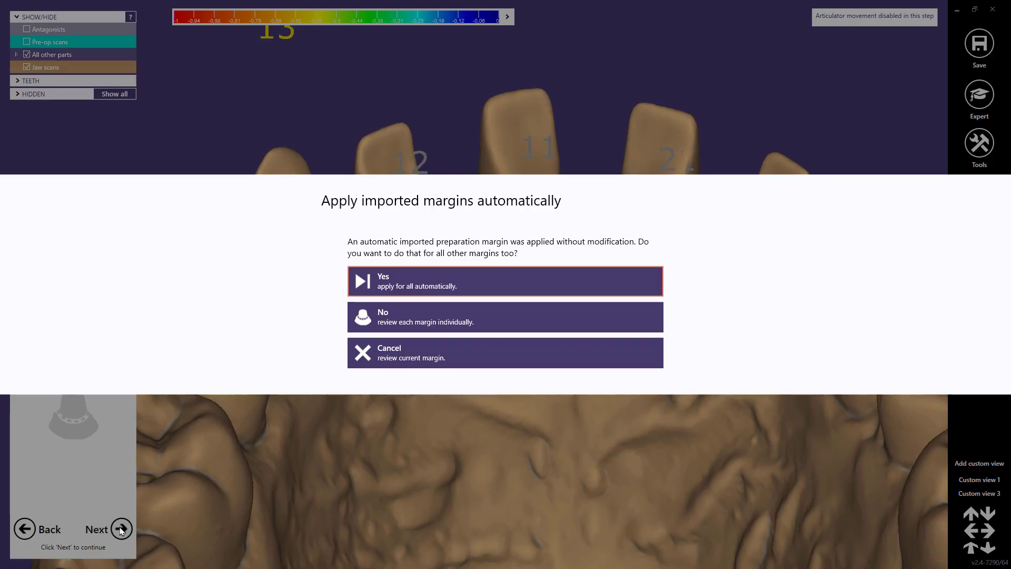
left_click(416, 291)
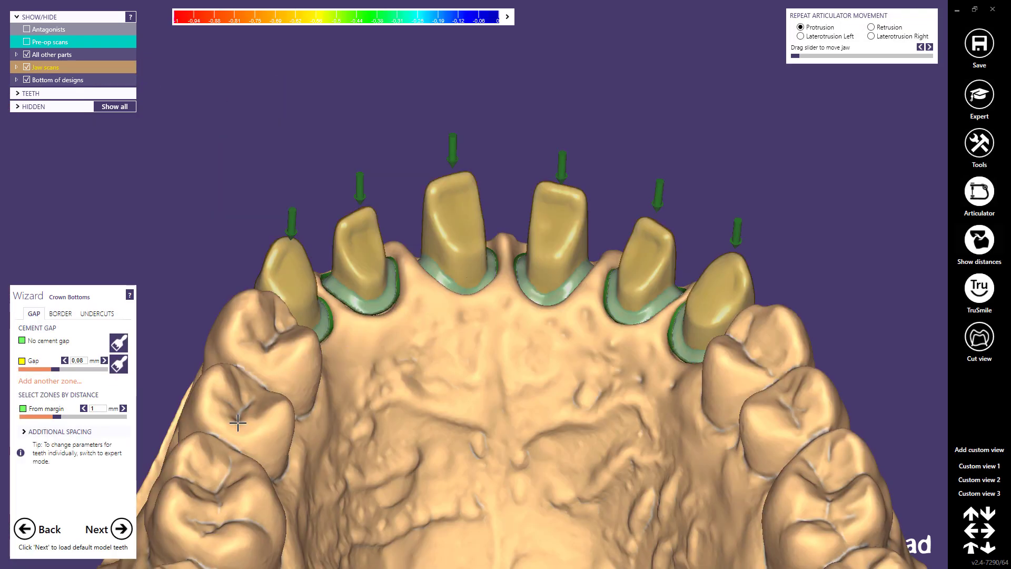
left_click(122, 527)
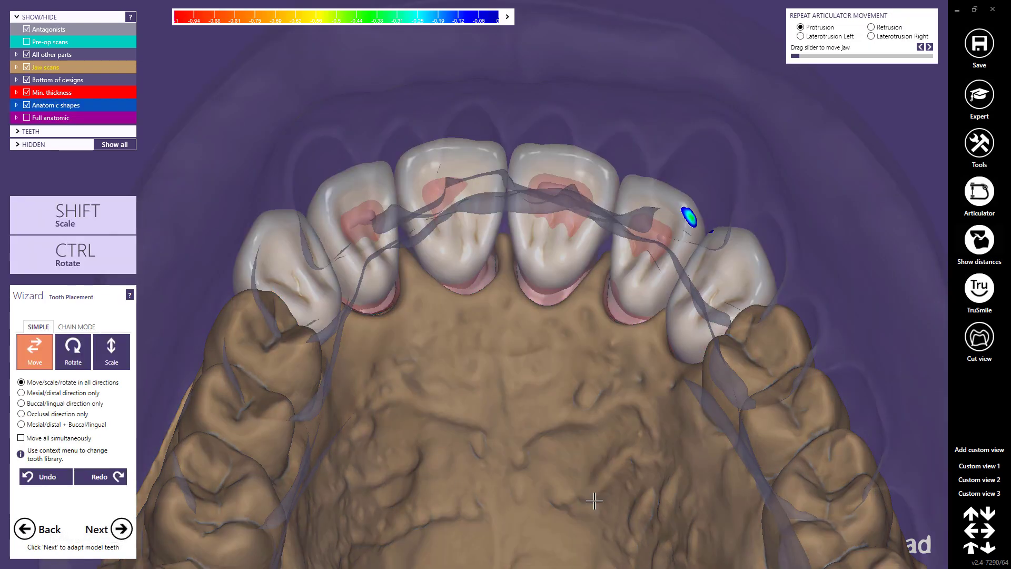
- Open the custom model teeth selection and preview the e-xofan and psarris tooth libraries
left_click(971, 549)
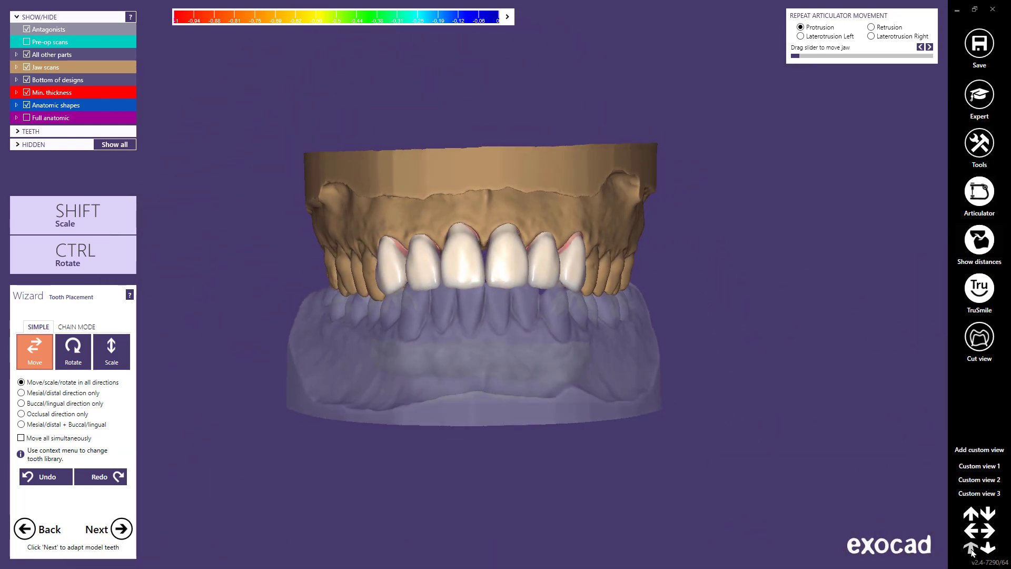
right_click(805, 259)
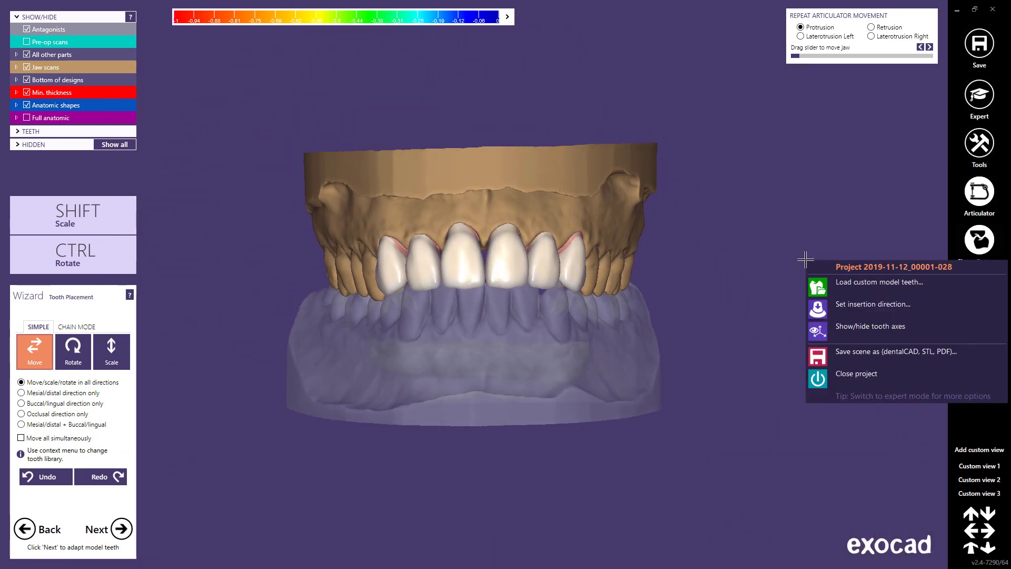
left_click(832, 284)
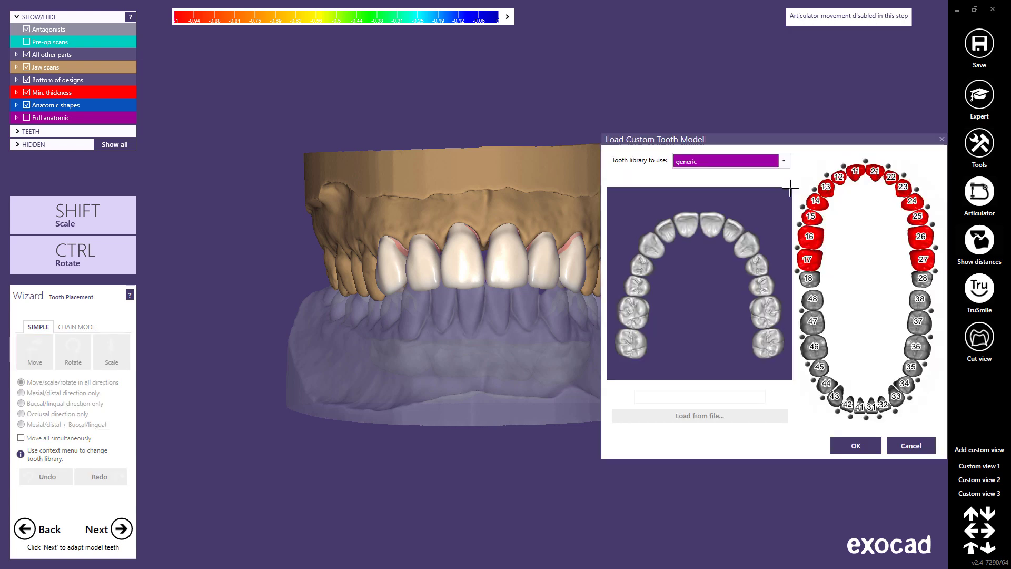
left_click(784, 160)
scroll(788, 234, "up", 3)
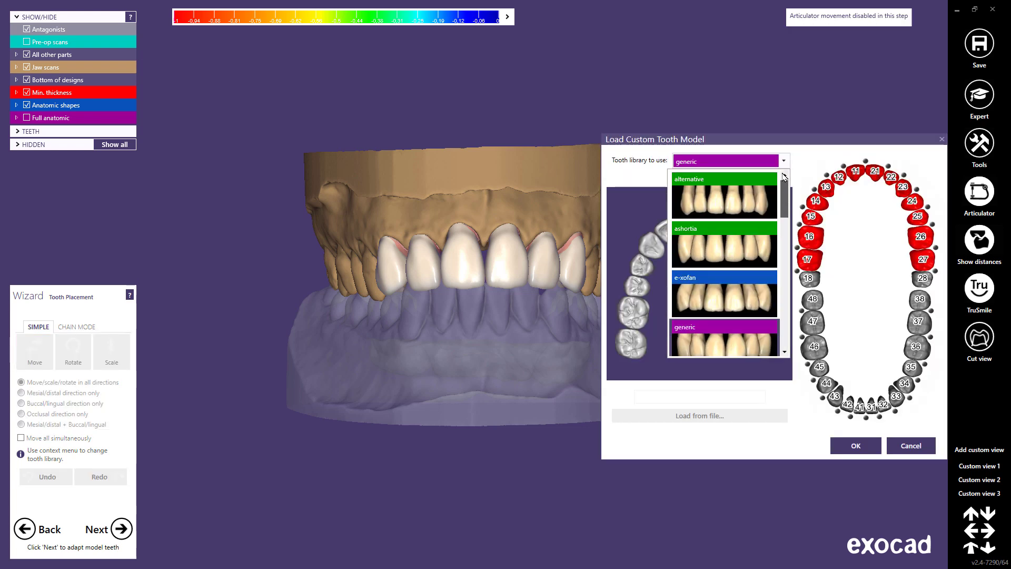
left_click(730, 295)
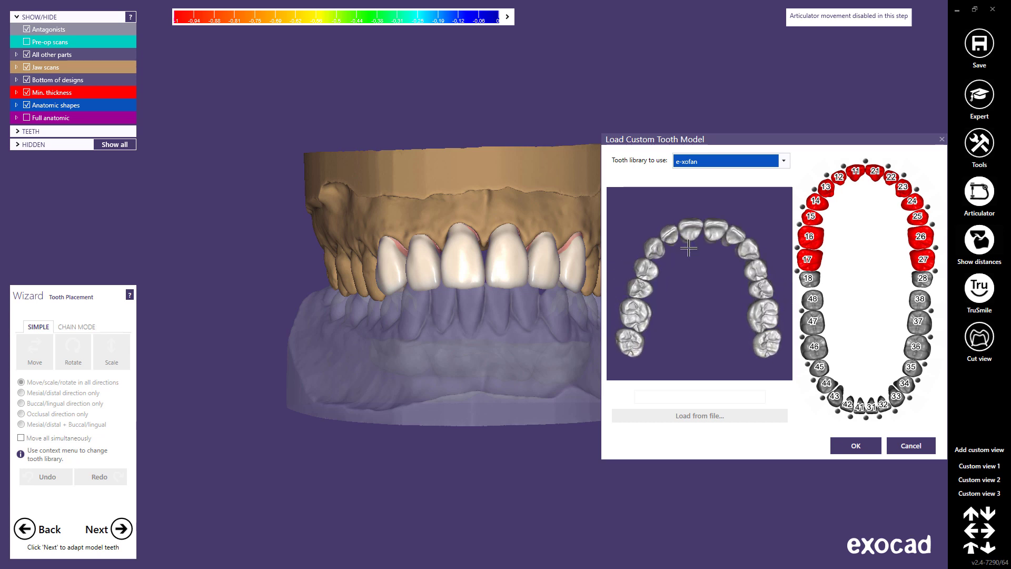
left_click(784, 161)
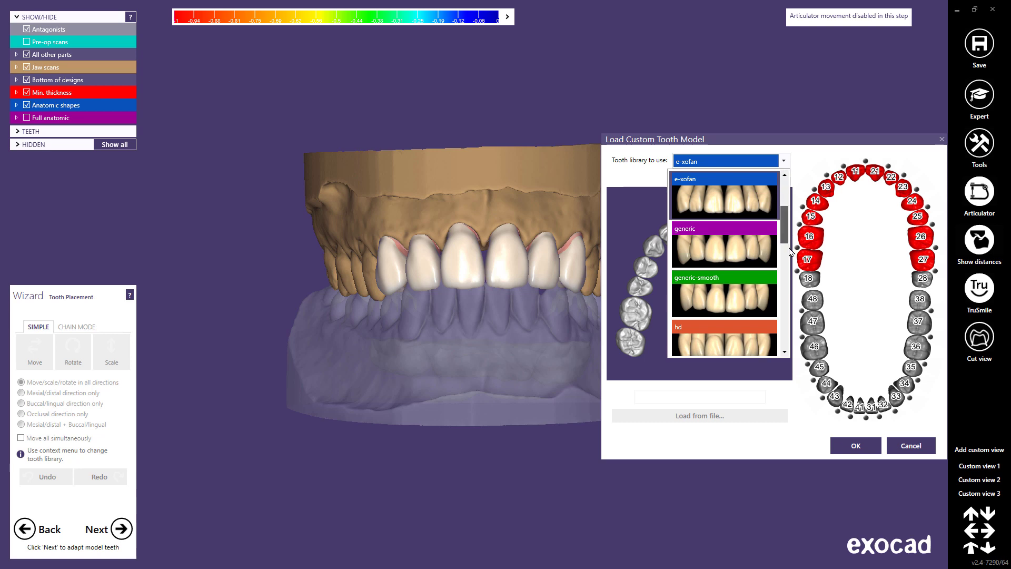
scroll(792, 253, "down", 3)
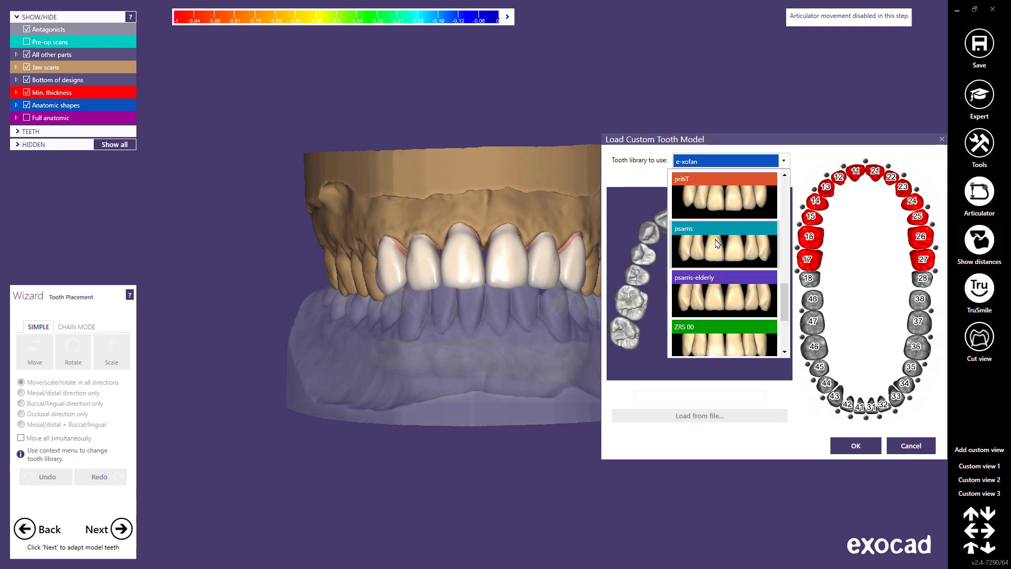
left_click(709, 247)
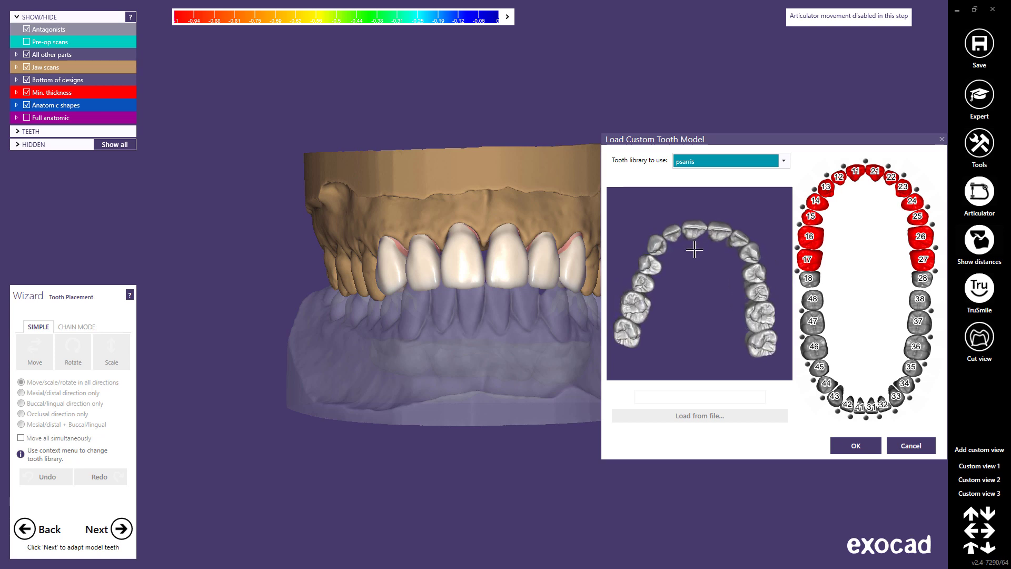
- Choose the psarris-elderly tooth library and reload the model teeth, discarding the previous designs
left_click(784, 162)
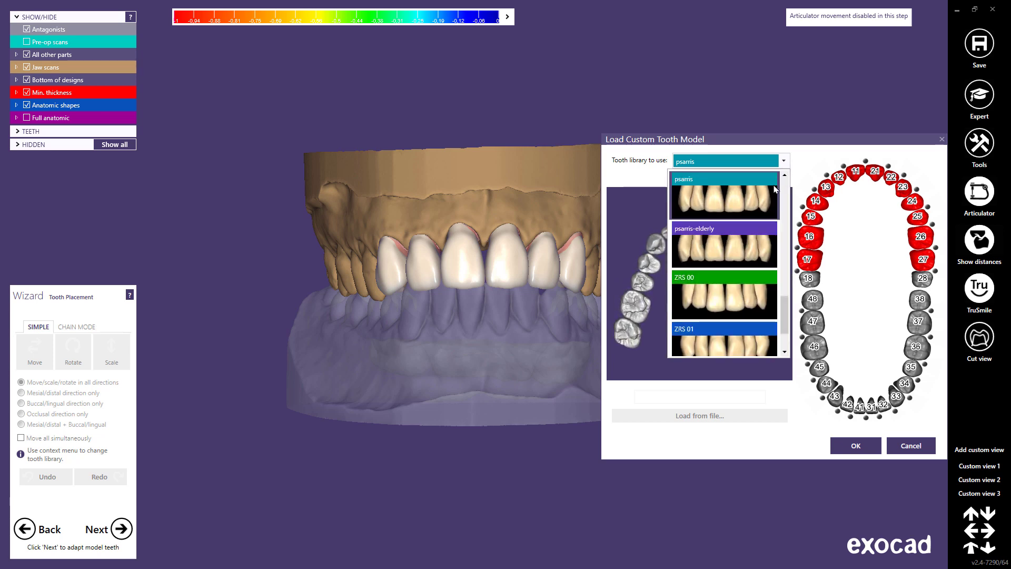
left_click(701, 244)
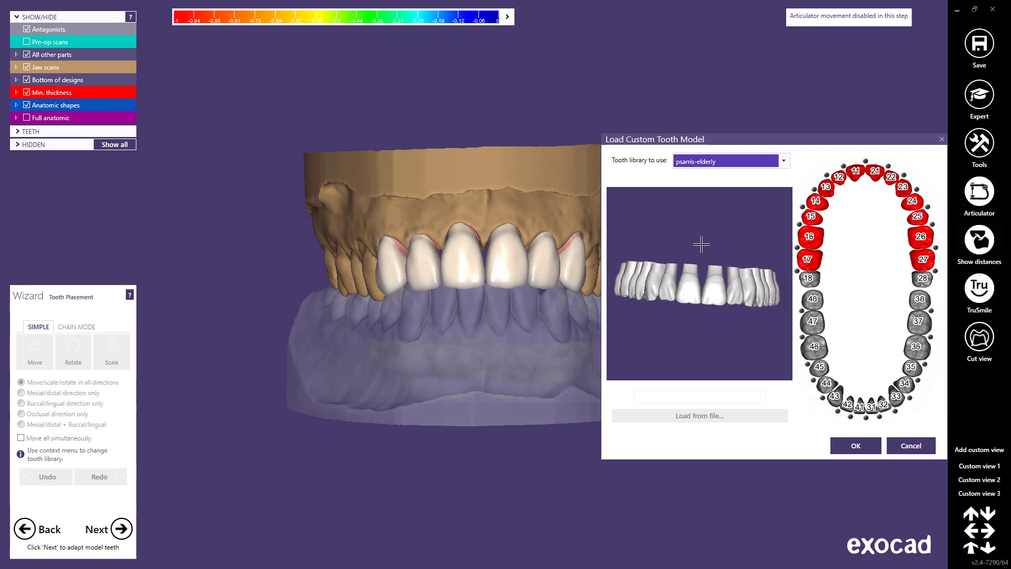
left_click(861, 451)
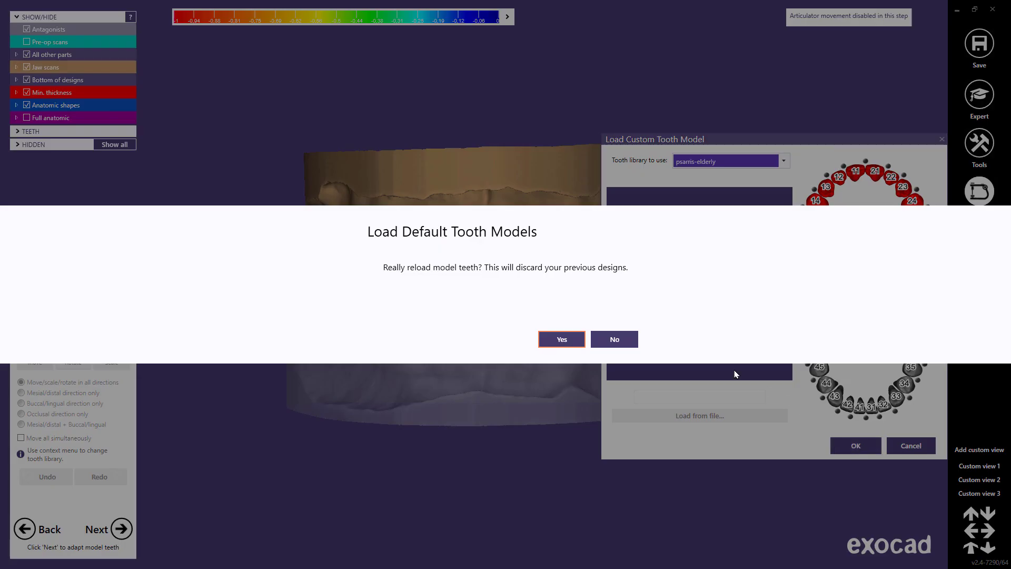
left_click(573, 339)
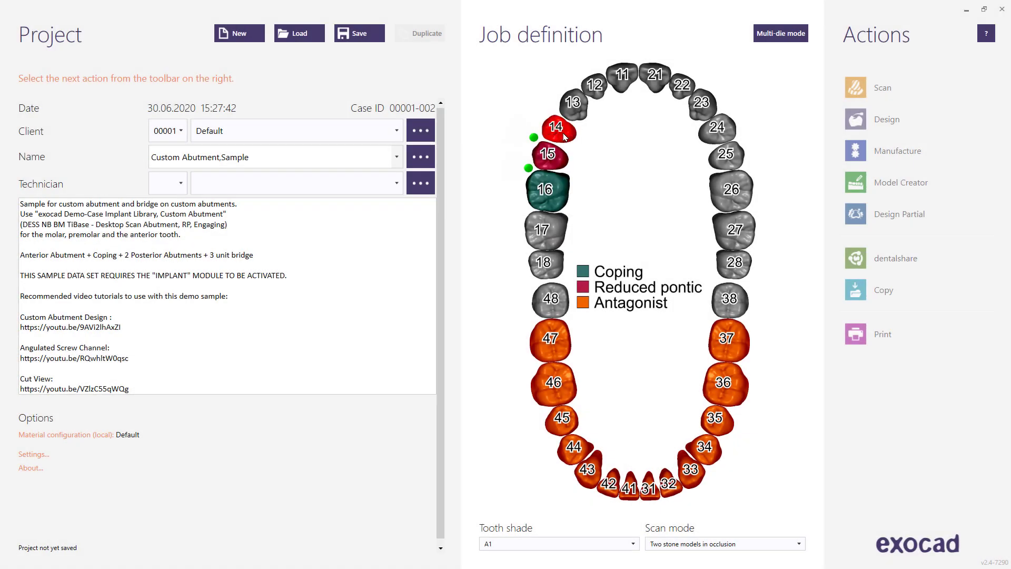
- Make the tooth 14 coping Screw-Retained and keep its cervical adaption at Pull to margin
left_click(565, 137)
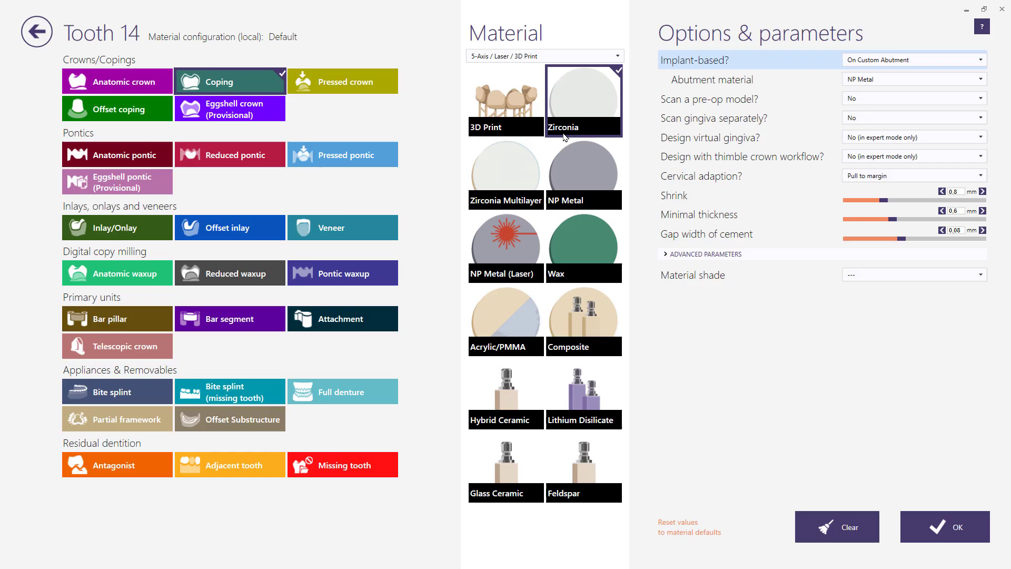
left_click(894, 63)
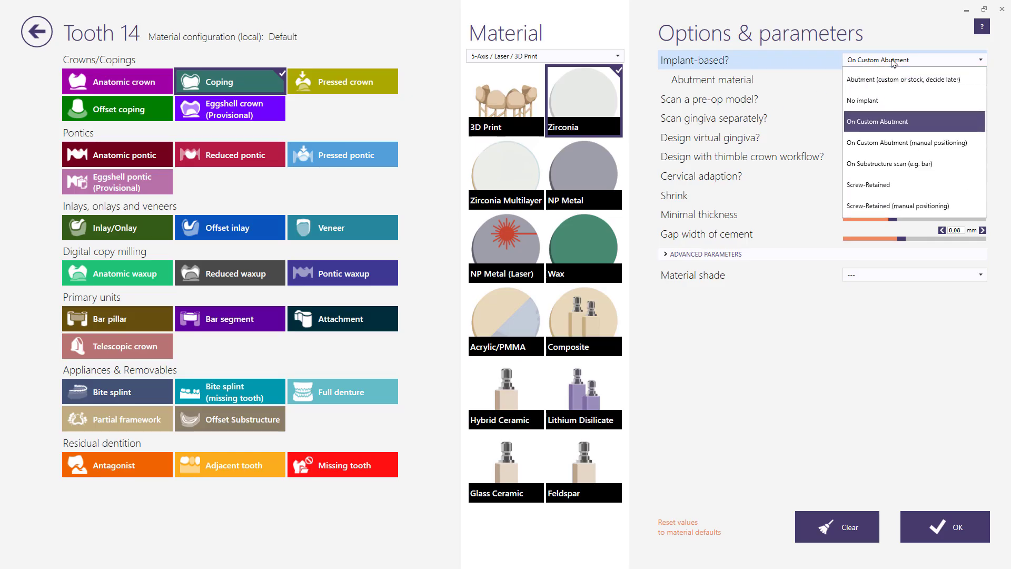
left_click(882, 184)
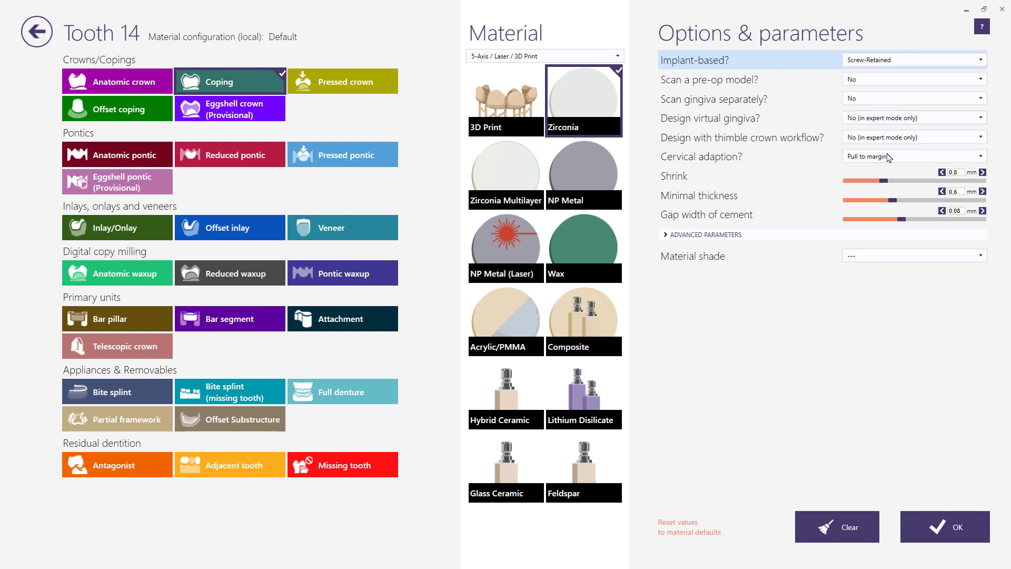
left_click(980, 158)
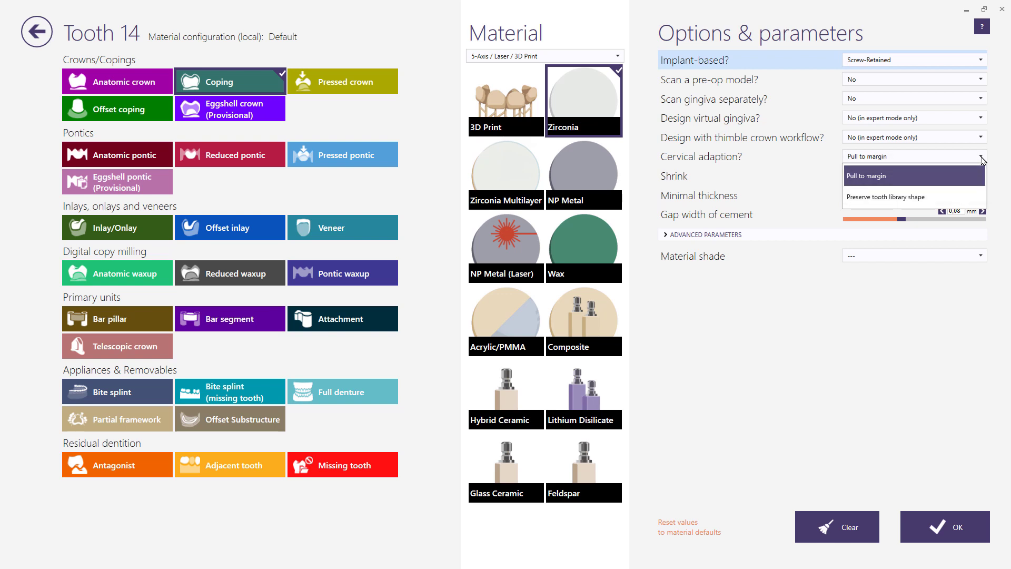
left_click(983, 160)
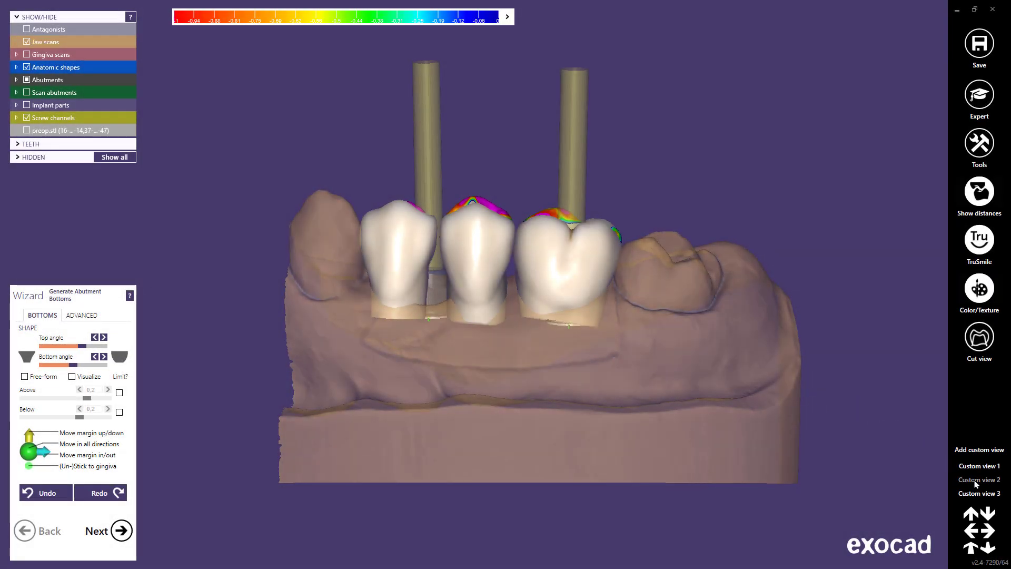
- Inspect the pull-to-margin crowns in Custom view 2 and Custom view 1, and accept the generated abutment bottoms
left_click(977, 480)
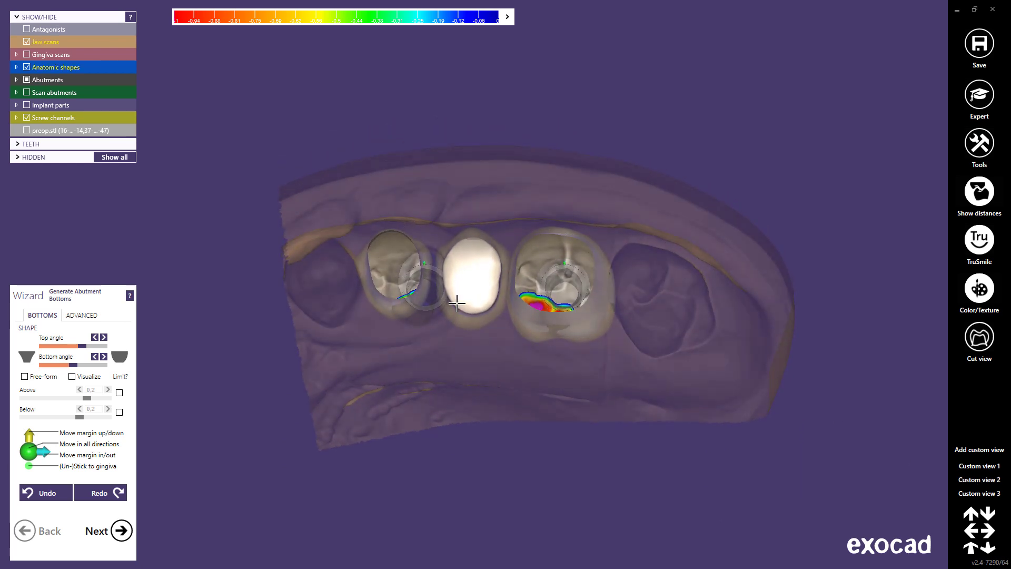
left_click(974, 468)
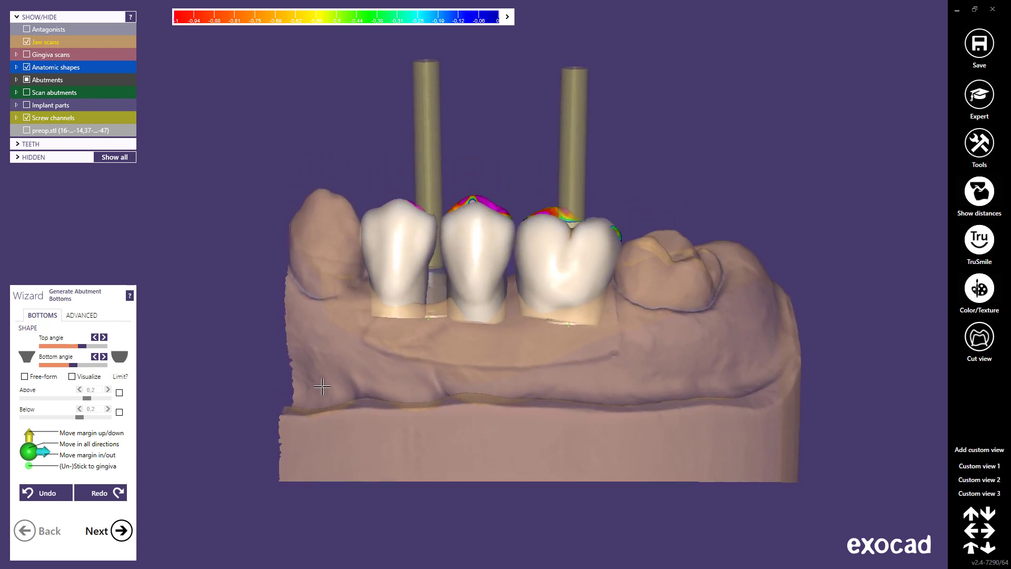
left_click(122, 531)
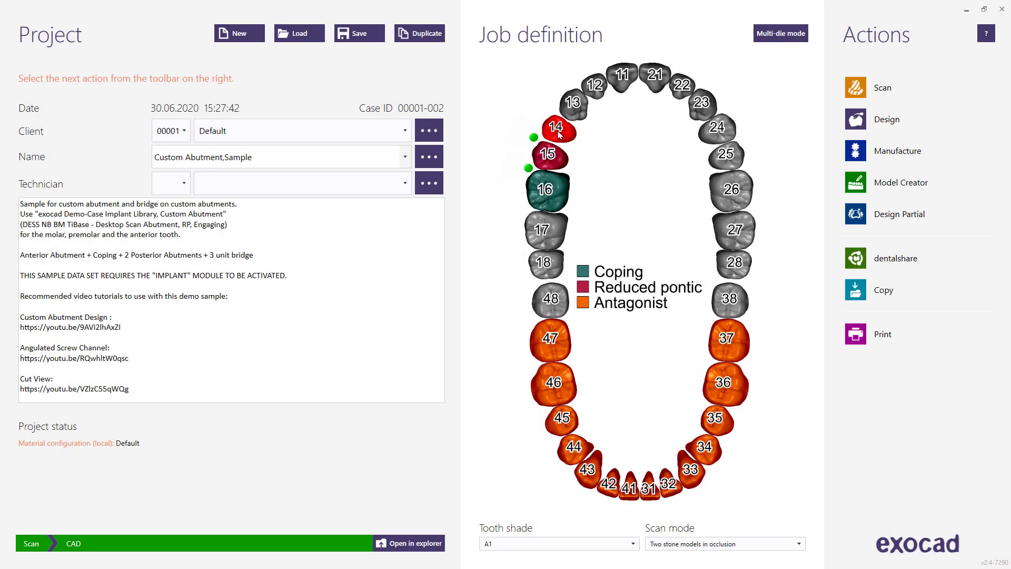
- Set the cervical adaption of the tooth 14 coping to Preserve tooth library shape
left_click(560, 135)
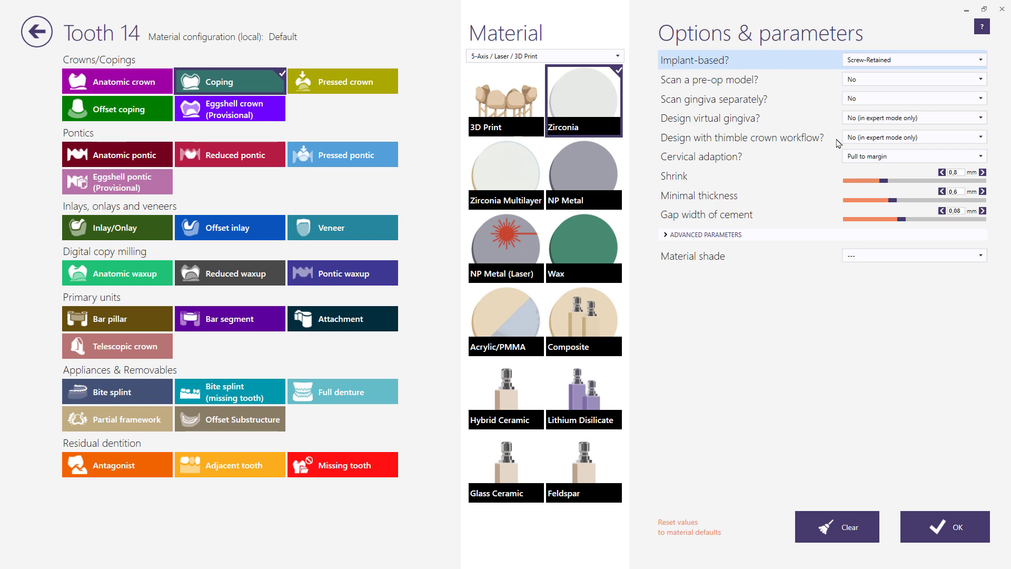
left_click(981, 157)
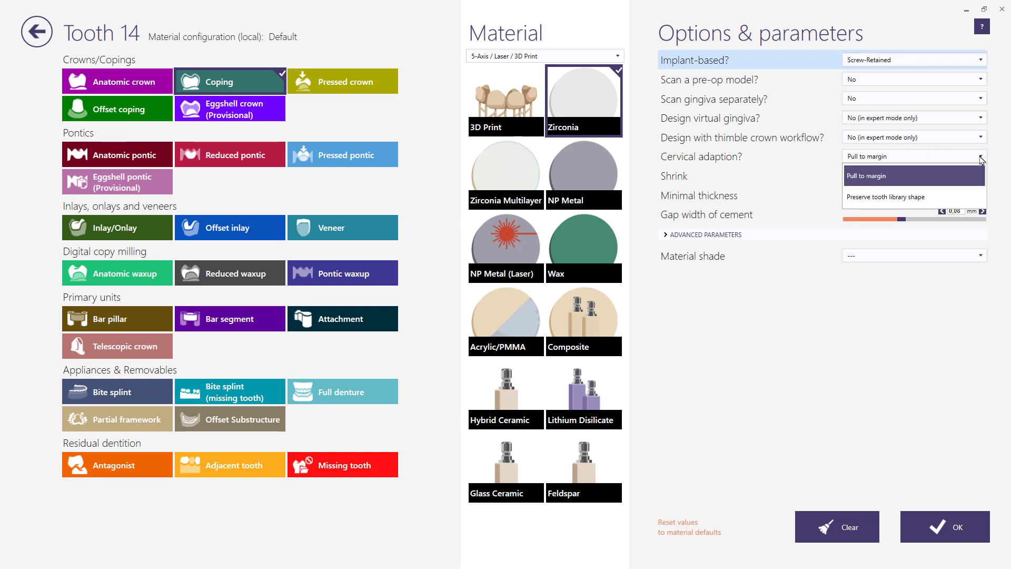
left_click(936, 199)
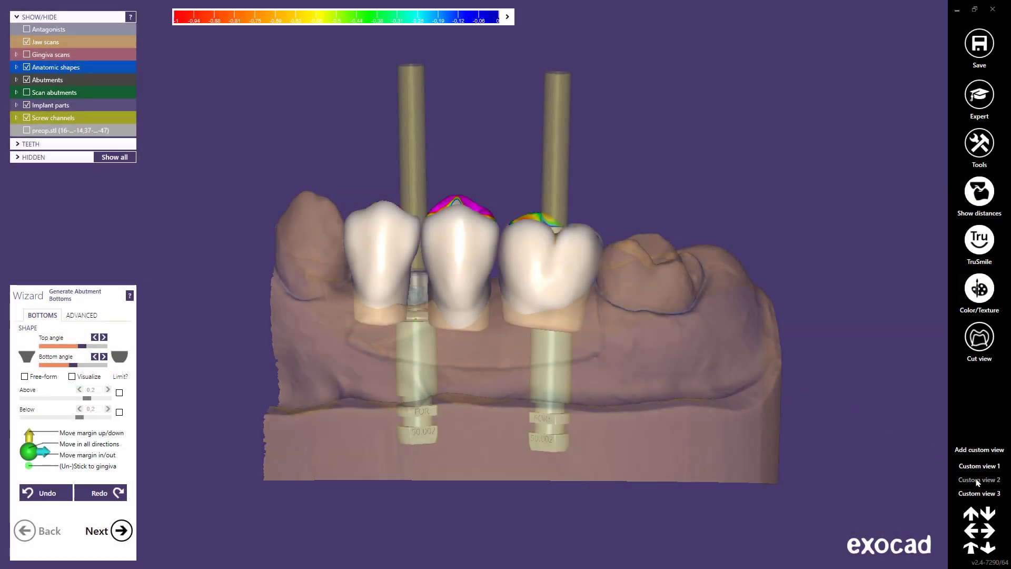
- Check the crowns with the preserved library shape in Custom views 2 and 1, and continue past Generate Abutment Bottoms
left_click(977, 480)
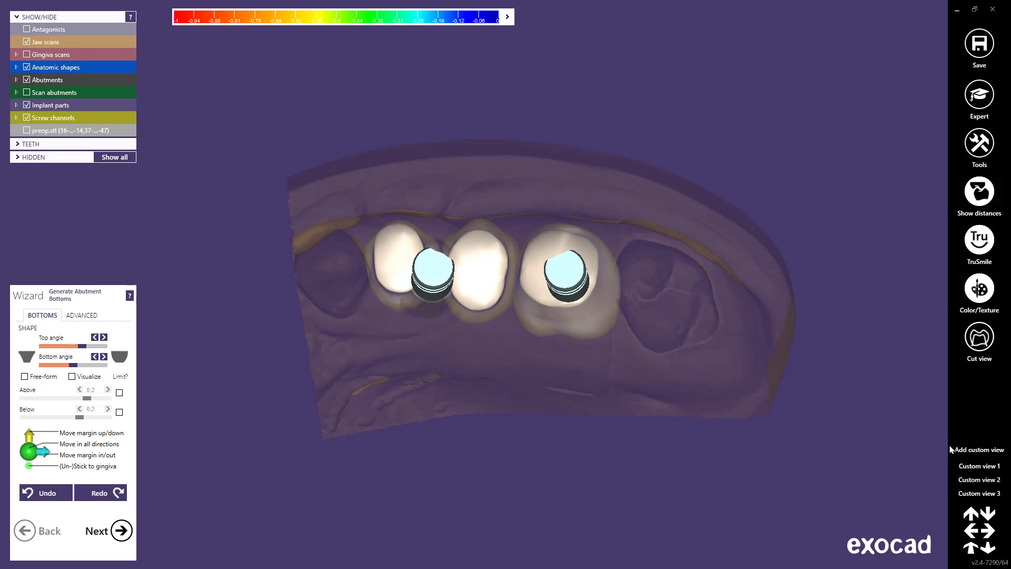
left_click(969, 467)
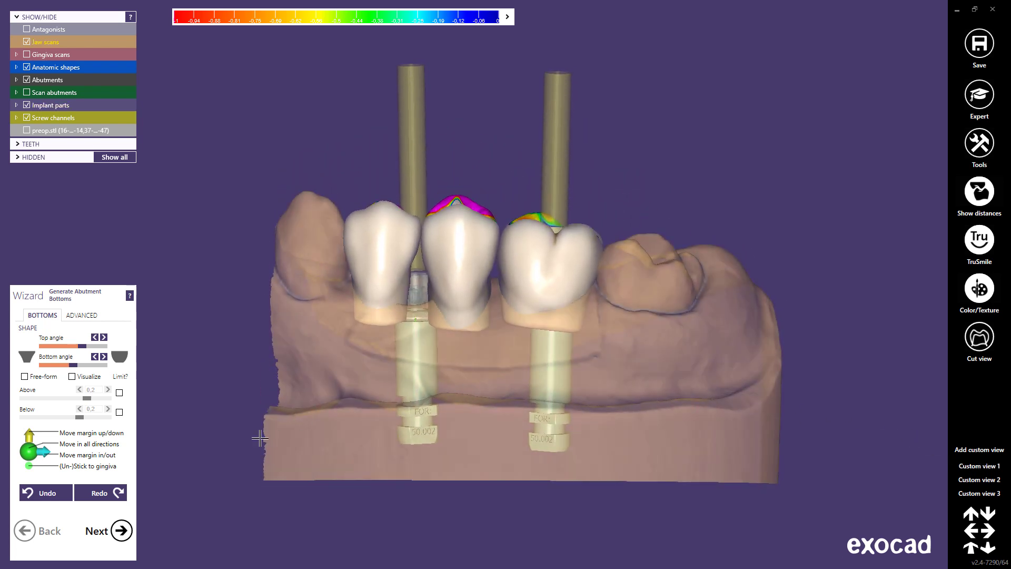
left_click(121, 534)
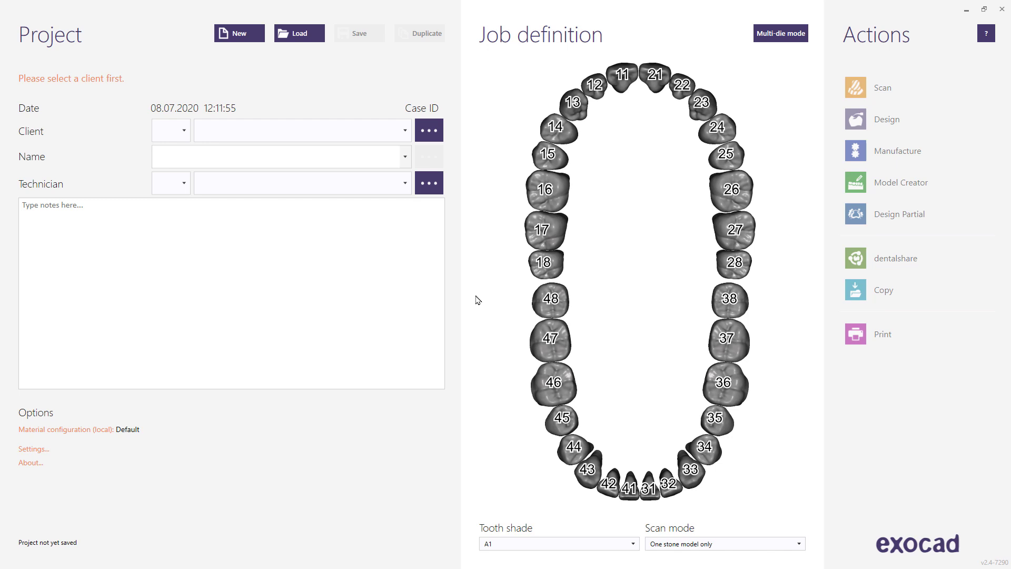
- Load the Screw Retained Thimble Substructure with Superstructure sample project and open the definition of tooth 16
left_click(305, 37)
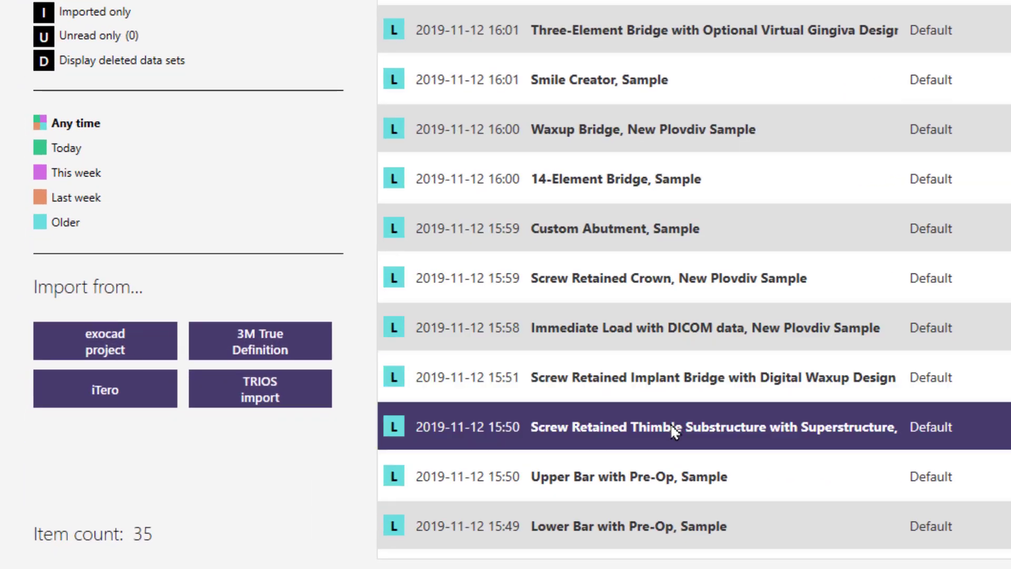
double_click(671, 426)
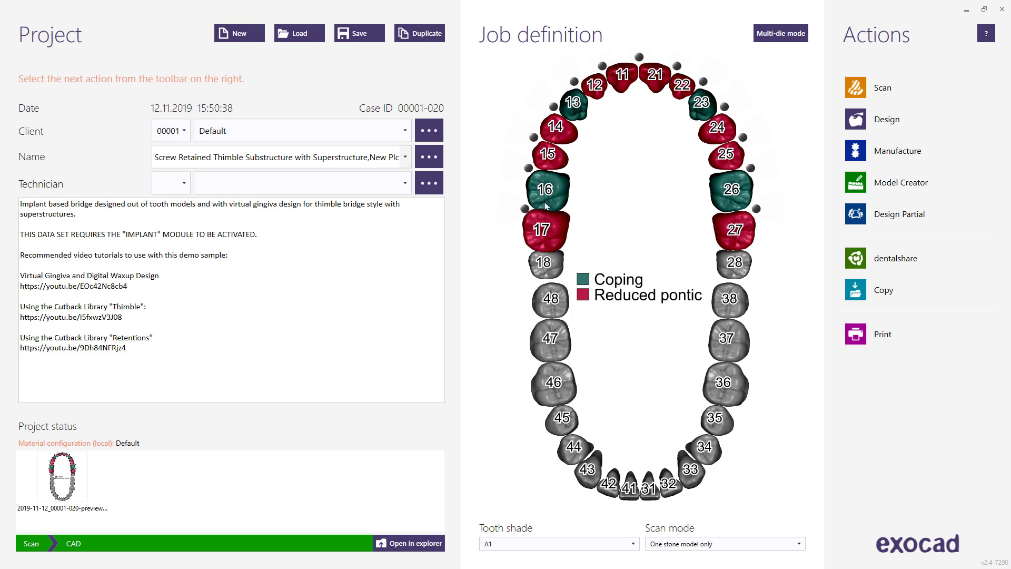
left_click(556, 191)
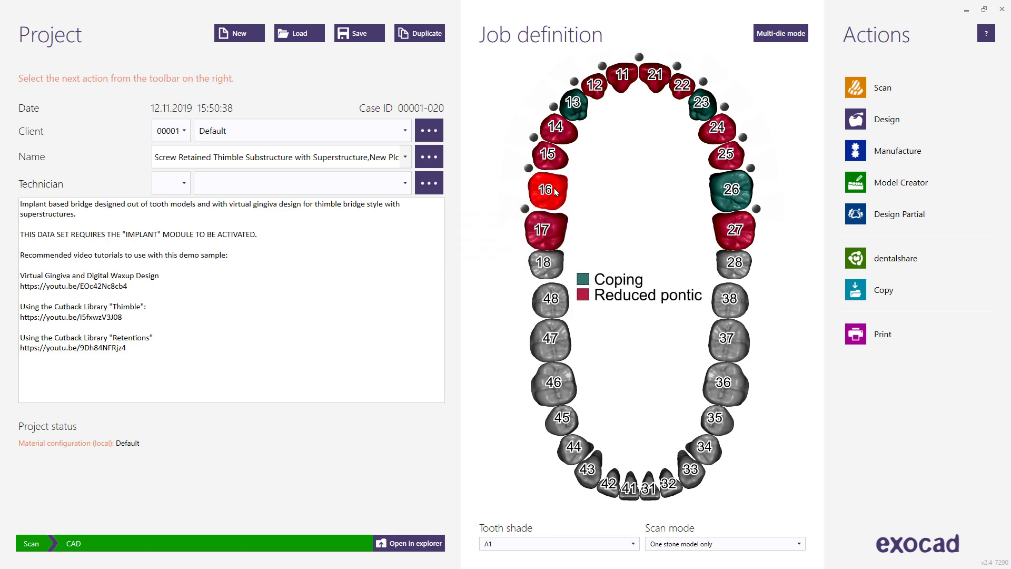
left_click(557, 192)
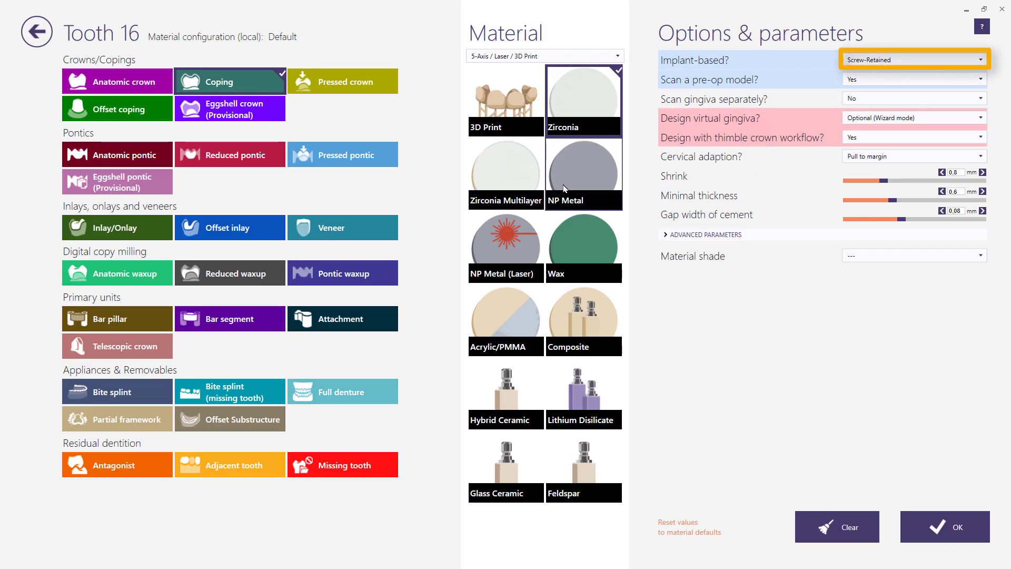
- Keep tooth 16 as Screw-Retained with the thimble crown workflow set to Yes, and confirm its definition
left_click(898, 61)
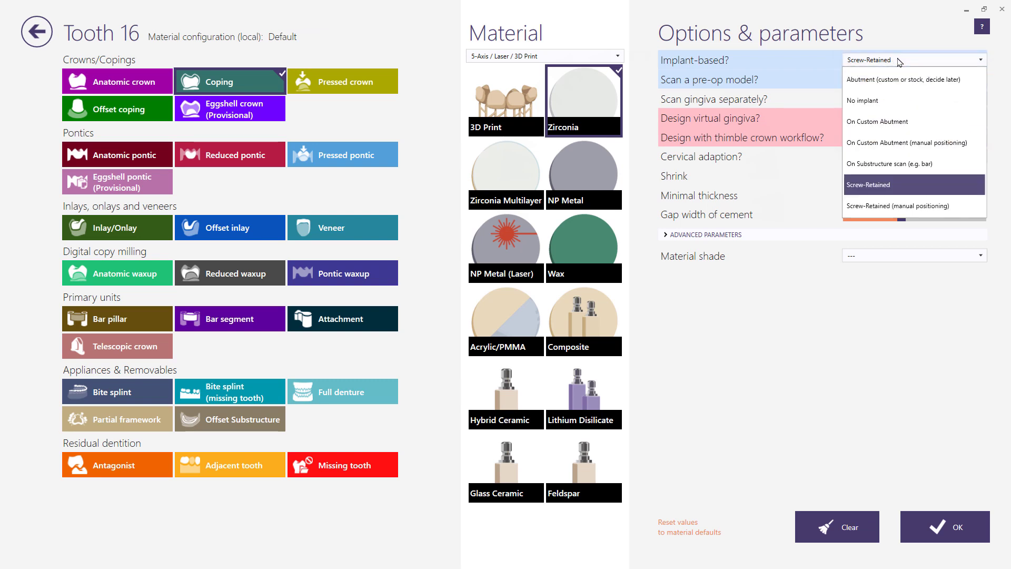
left_click(899, 62)
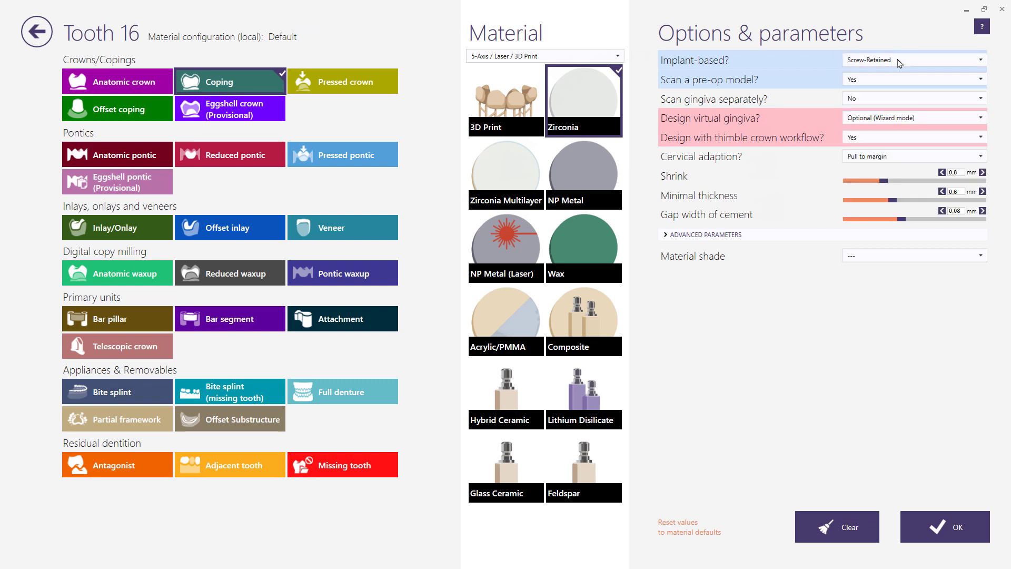
left_click(885, 140)
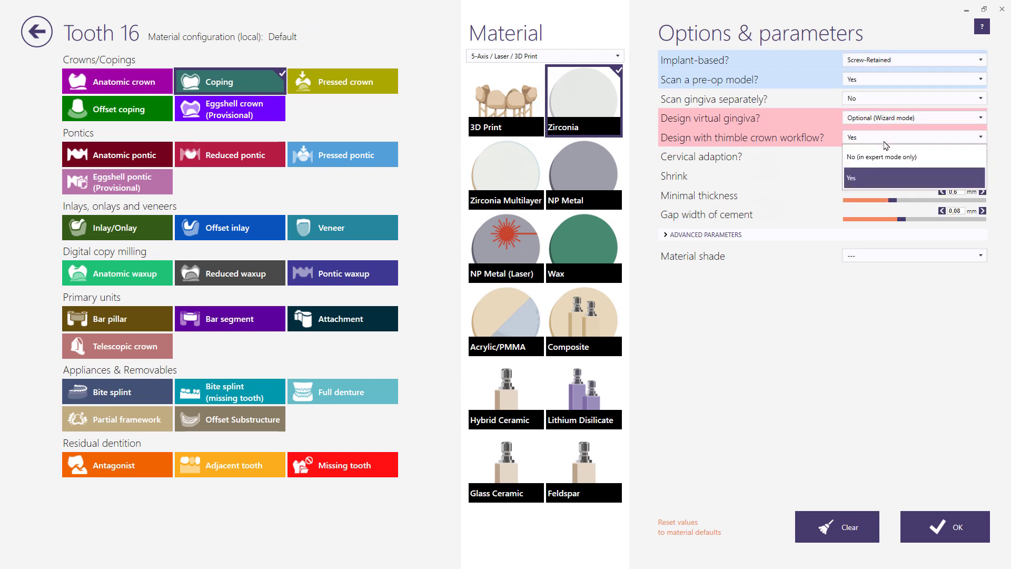
left_click(878, 181)
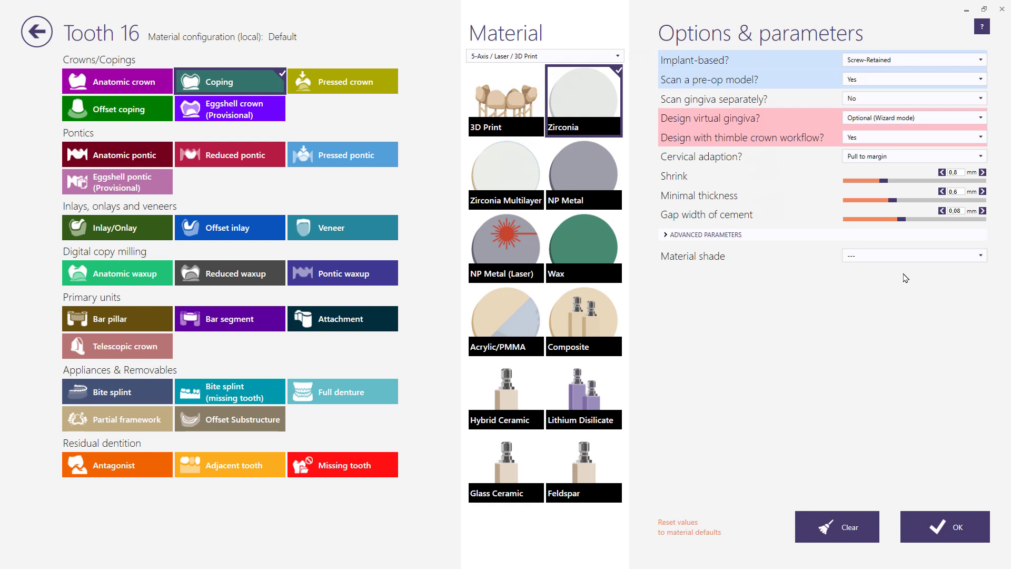
left_click(941, 516)
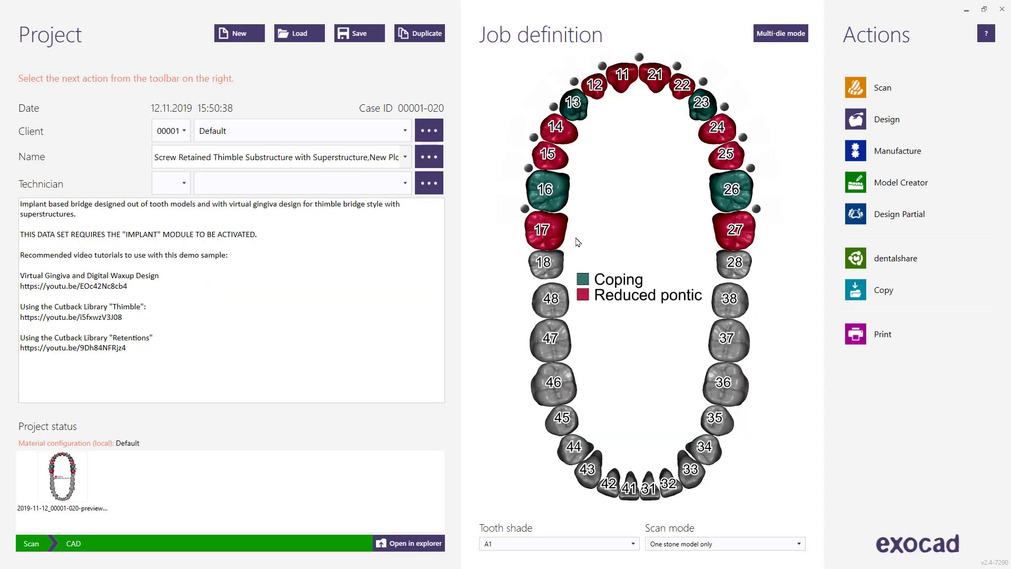
- Open the reduced pontic on tooth 17, keep its thimble crown workflow set to Yes, and confirm
left_click(554, 240)
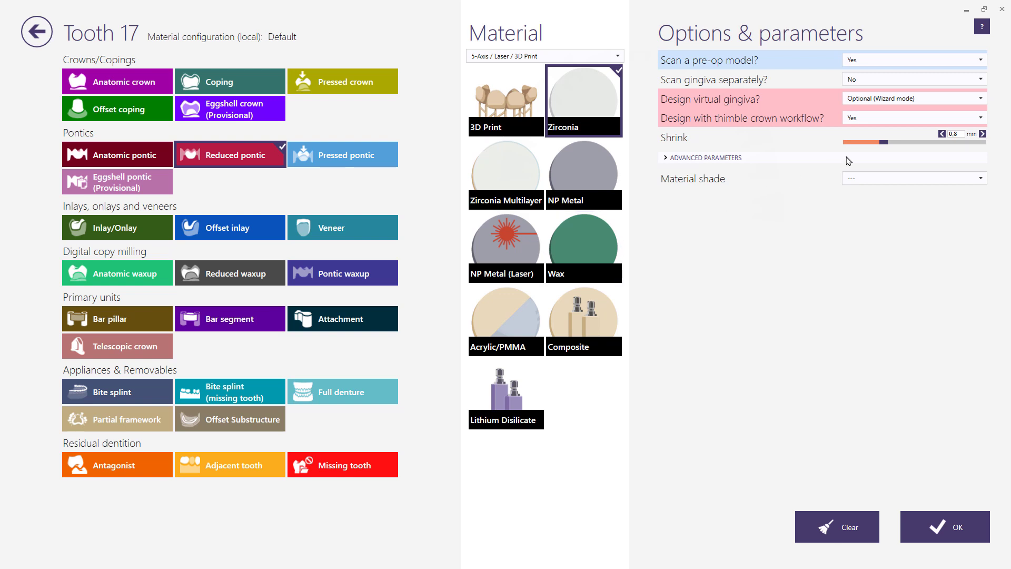
left_click(898, 119)
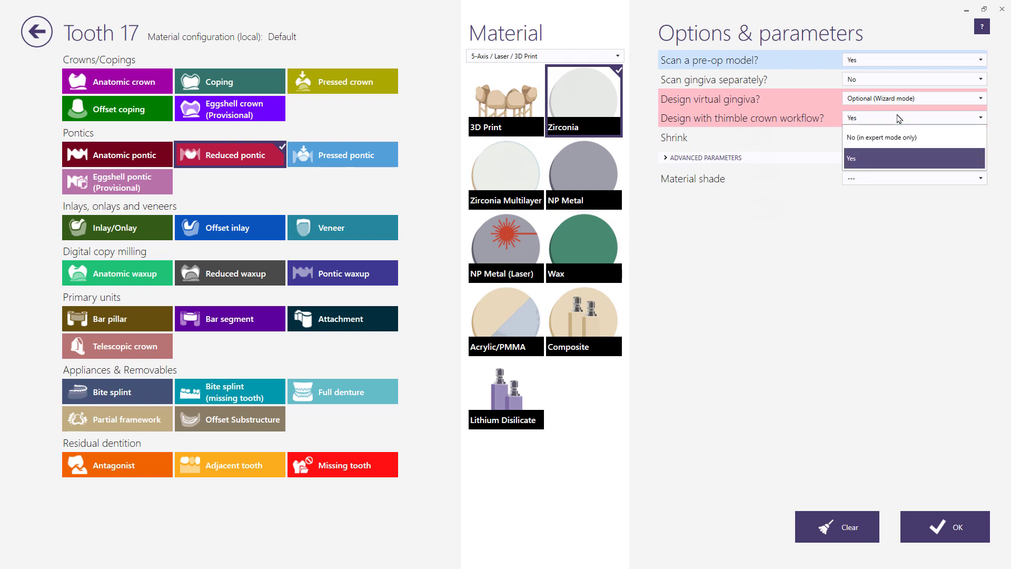
left_click(898, 119)
left_click(937, 522)
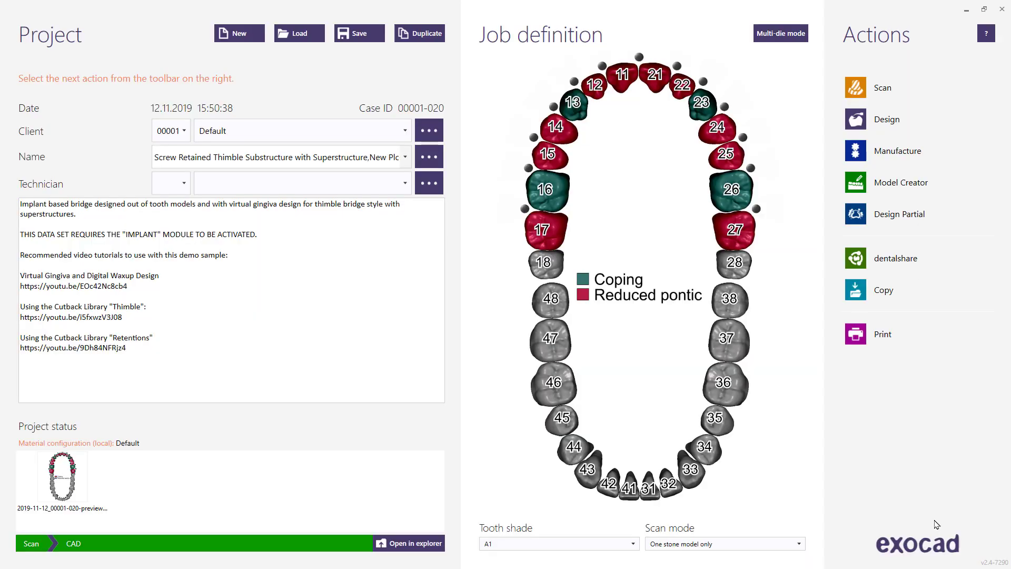
- Start the design of the thimble bridge case and advance through abutment bottoms, free-forming and pre-op adaptation to Virtual Waxup Bottom
left_click(526, 210)
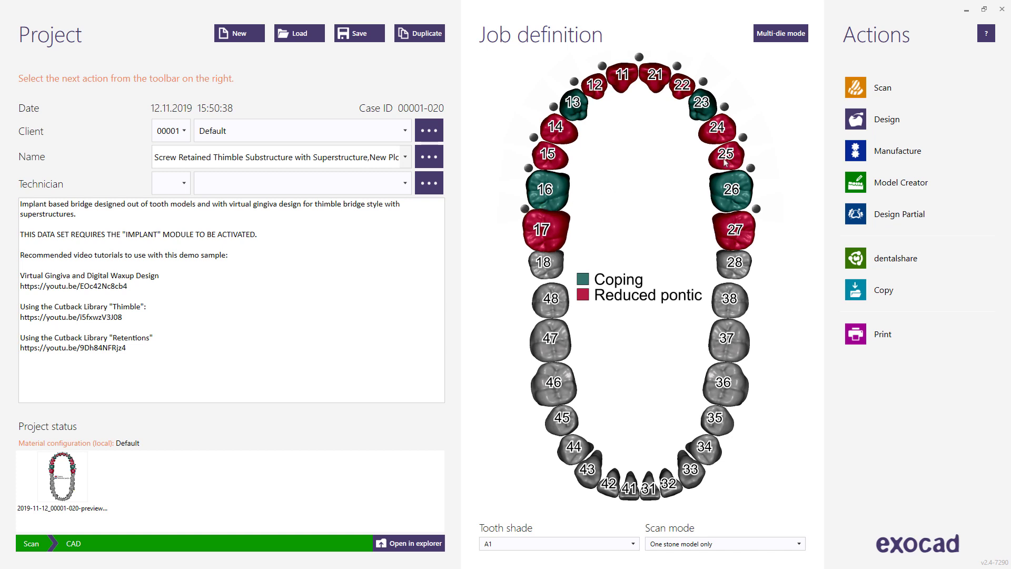
left_click(872, 121)
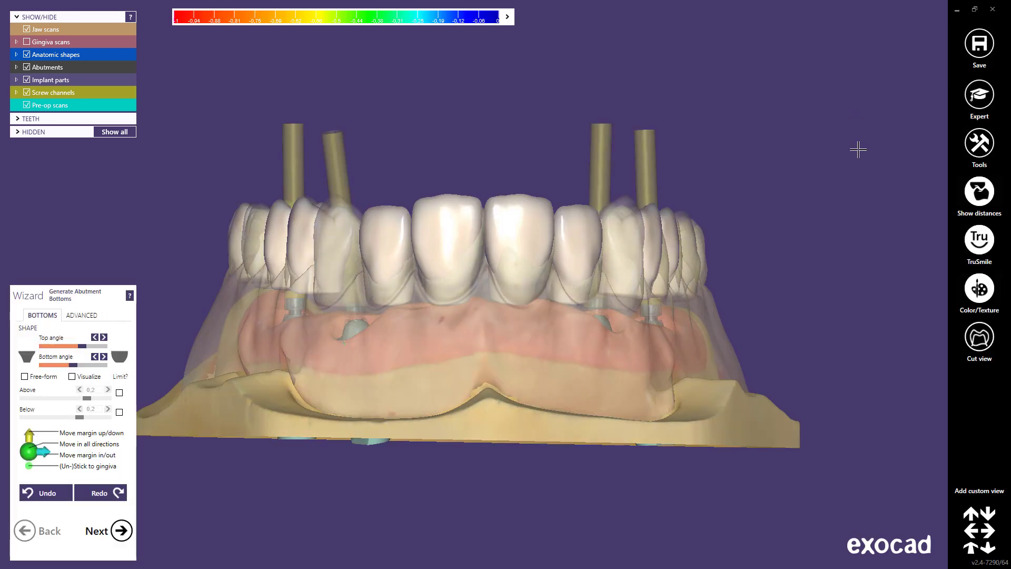
left_click(971, 549)
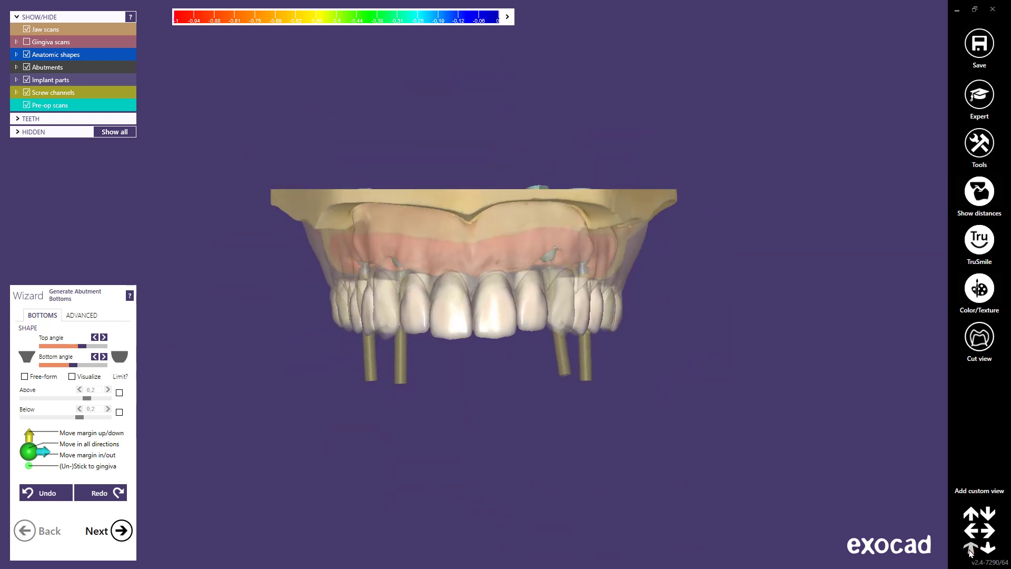
left_click(123, 532)
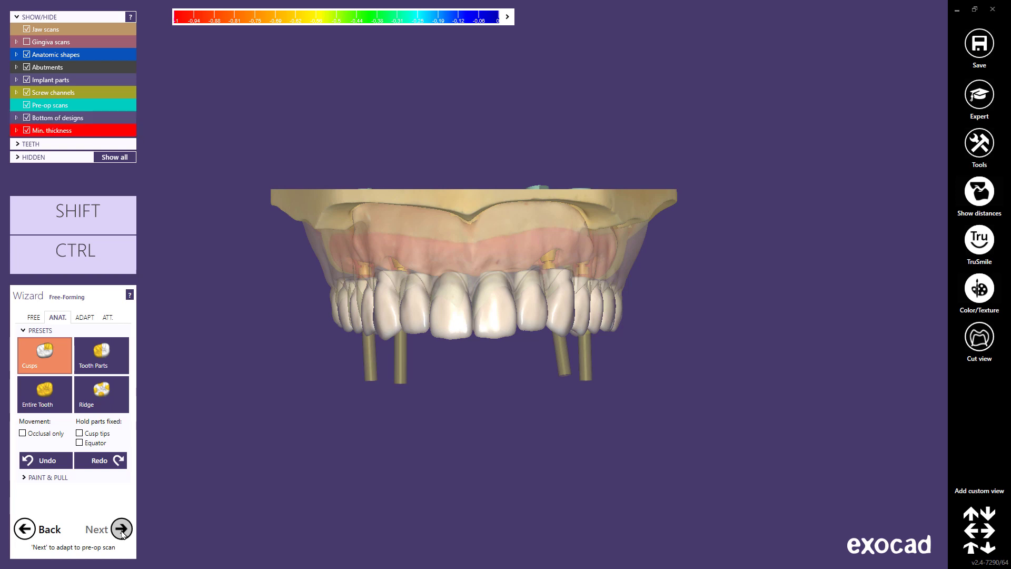
left_click(123, 531)
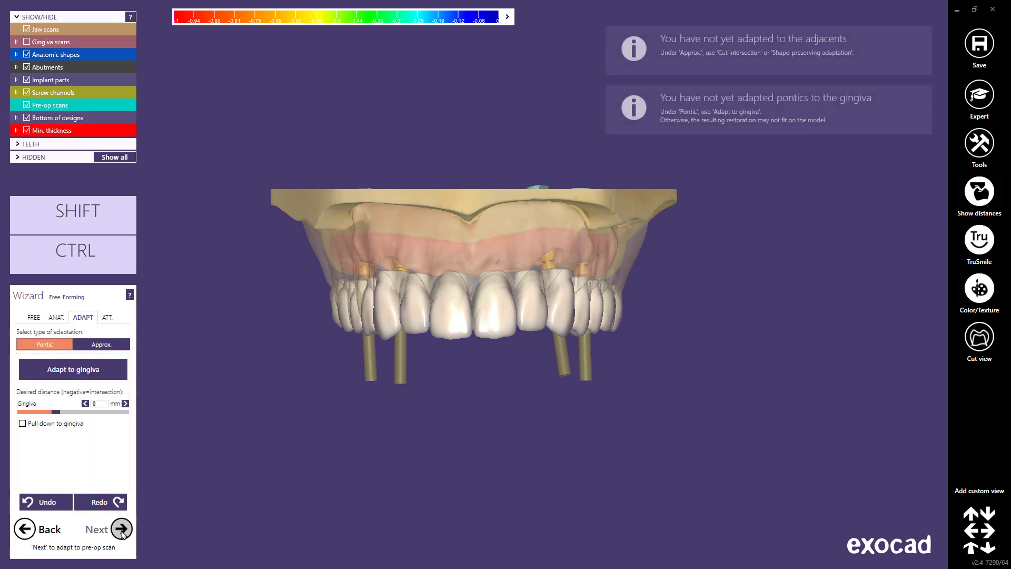
left_click(122, 532)
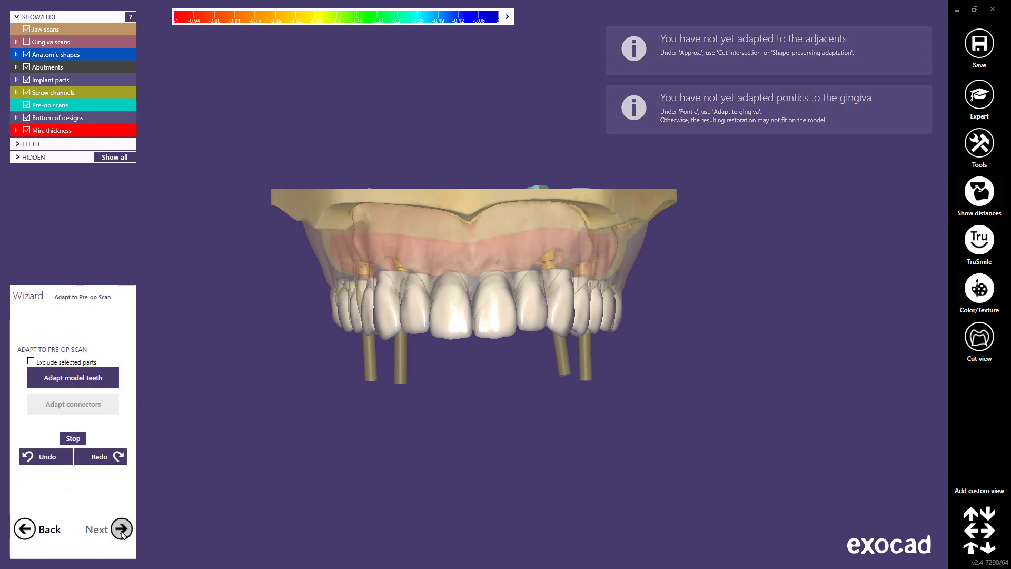
left_click(122, 531)
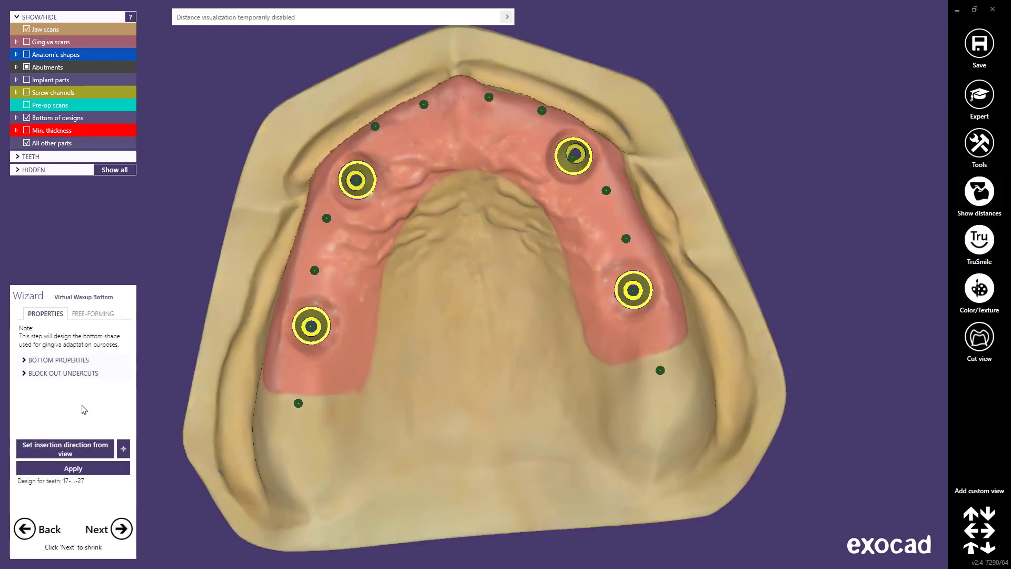
- Review the bottom properties and undercut block-out settings, and apply the virtual waxup bottom for teeth 17 to 27
left_click(25, 360)
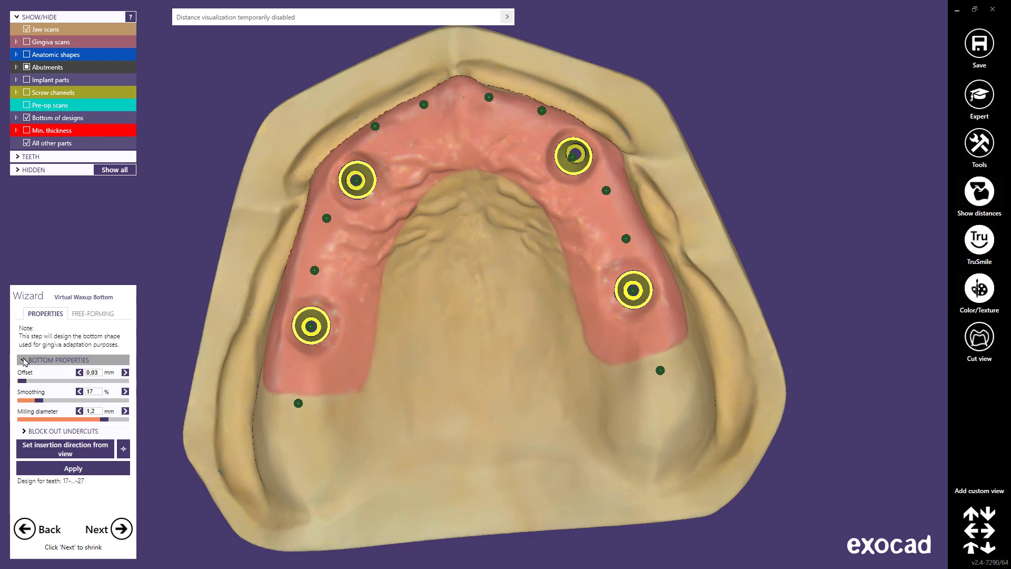
left_click(25, 431)
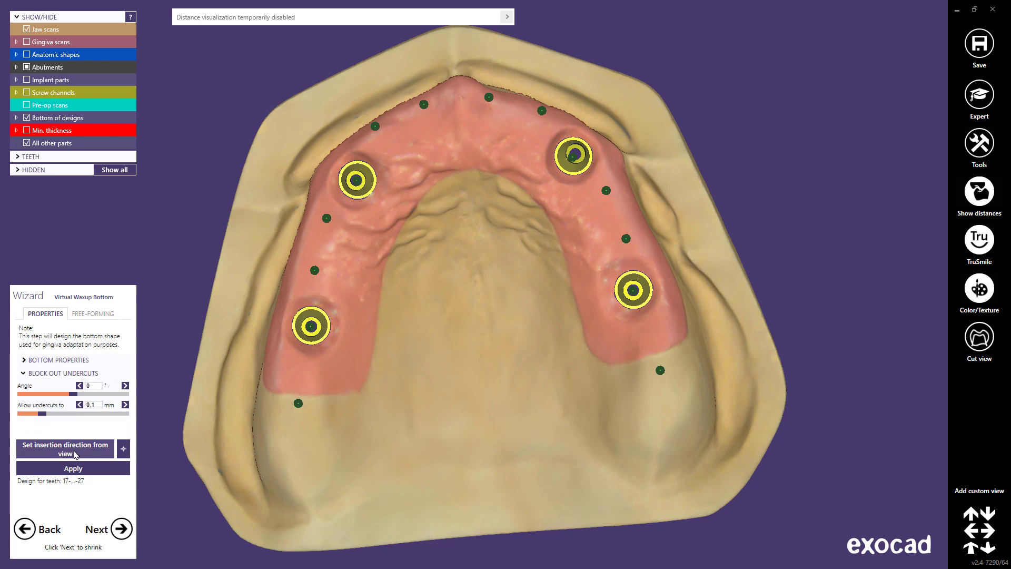
left_click(73, 468)
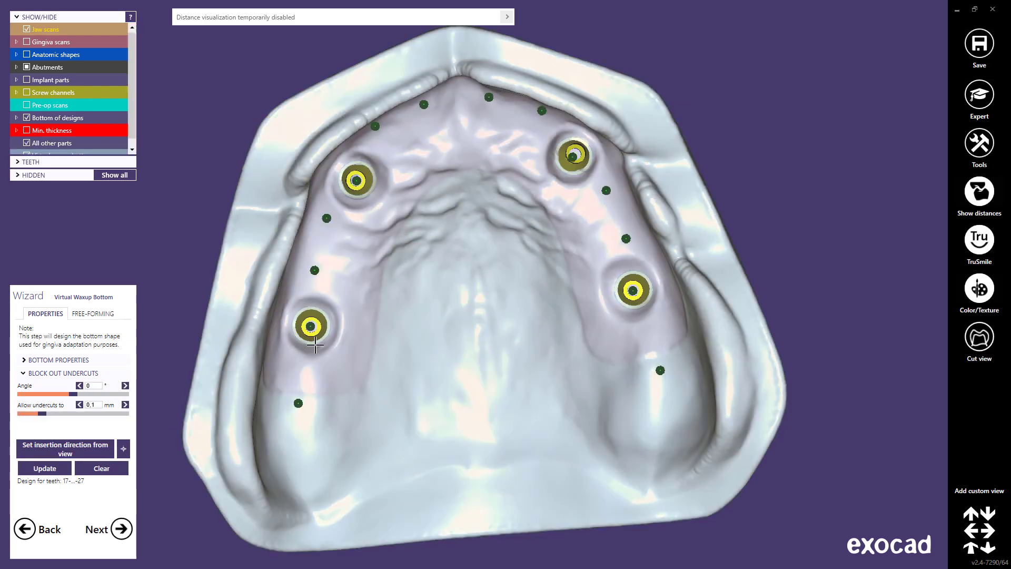
- Try adding material freehand over the anterior undercut area of the waxup bottom, and undo the brush strokes
mouse_move(460, 255)
right_mouse_down()
mouse_move(472, 239)
mouse_move(473, 249)
right_mouse_up()
left_click(93, 314)
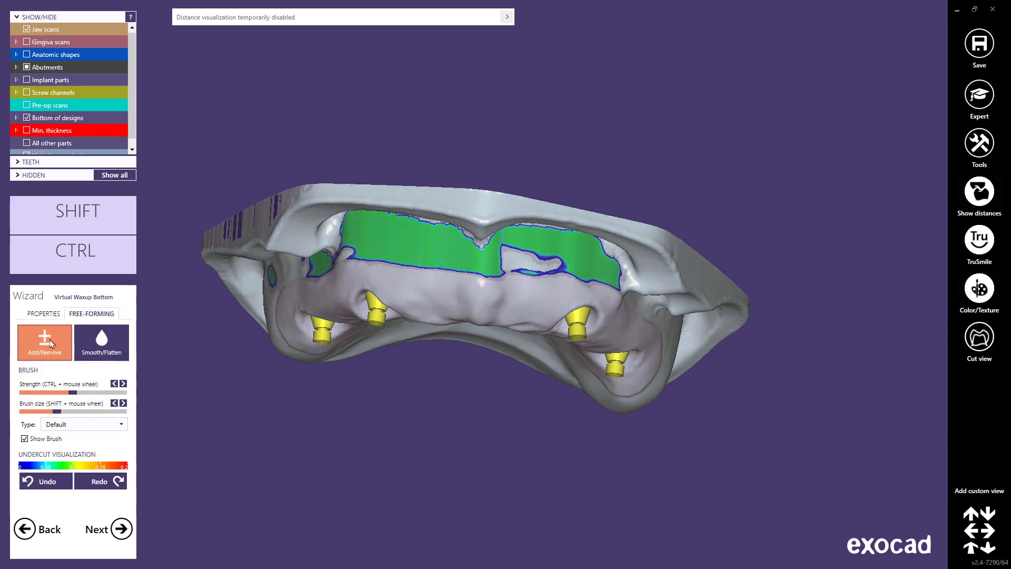
mouse_move(488, 263)
left_mouse_down()
mouse_move(431, 261)
mouse_move(494, 263)
mouse_move(480, 268)
left_mouse_up()
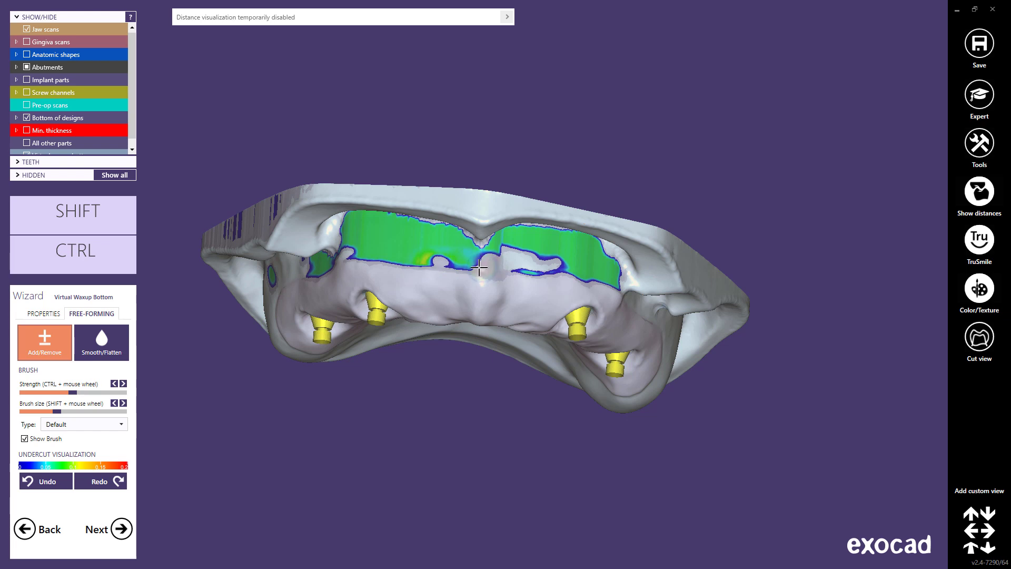
left_click(38, 482)
left_click(39, 482)
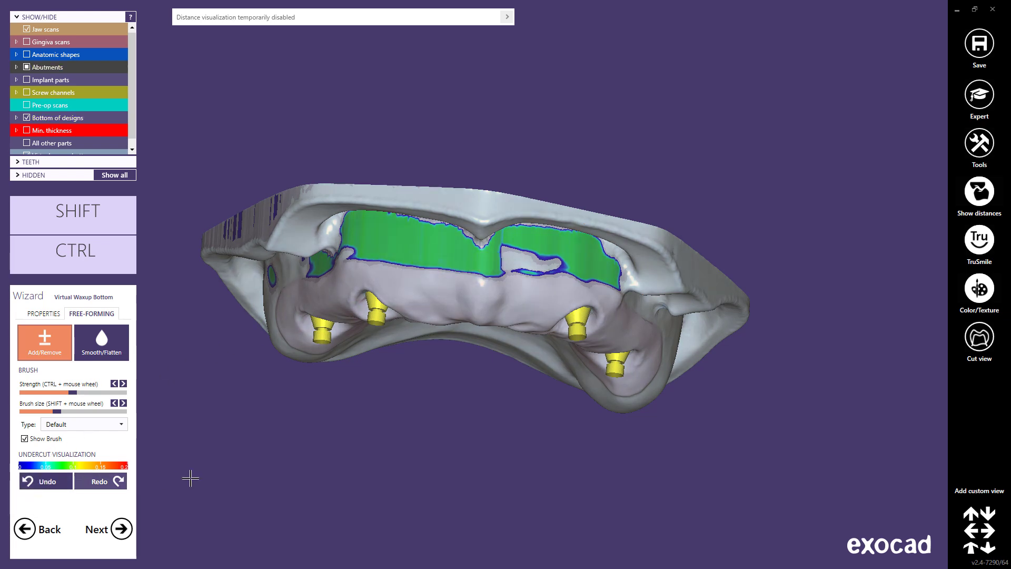
- Finish the virtual waxup bottom and choose to design a single gingiva for all neighboring teeth
left_click(970, 549)
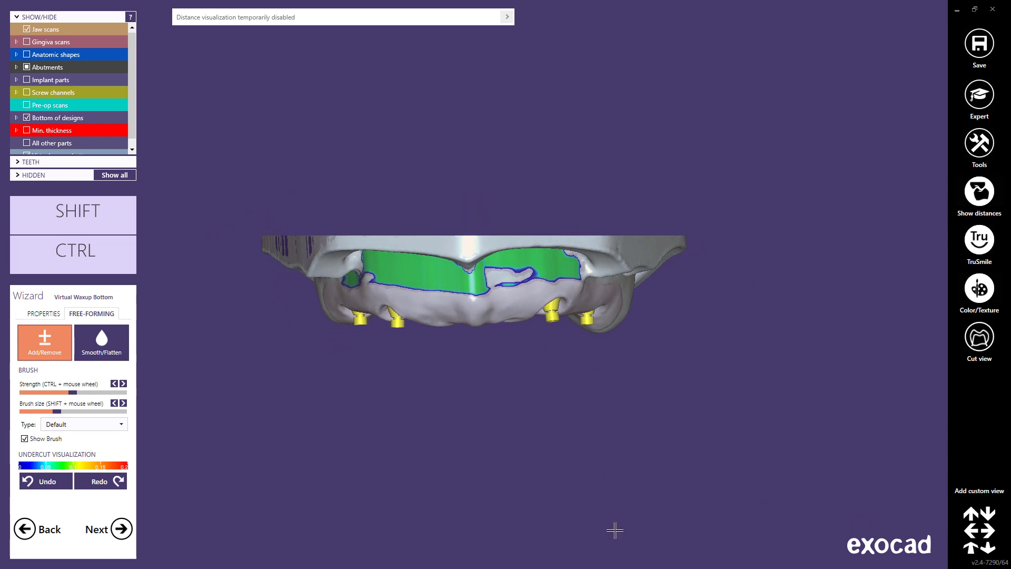
left_click(121, 529)
left_click(122, 528)
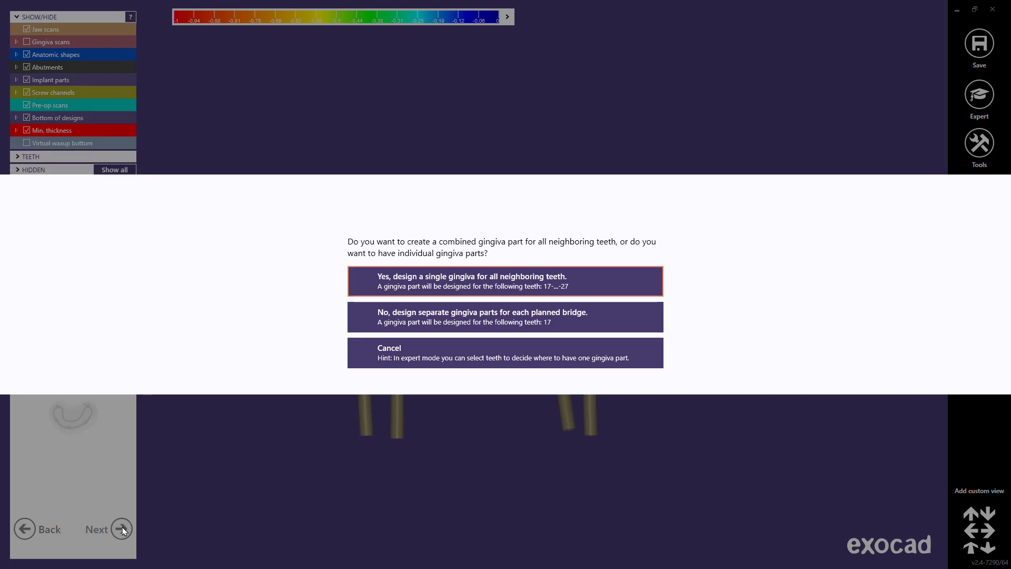
left_click(467, 285)
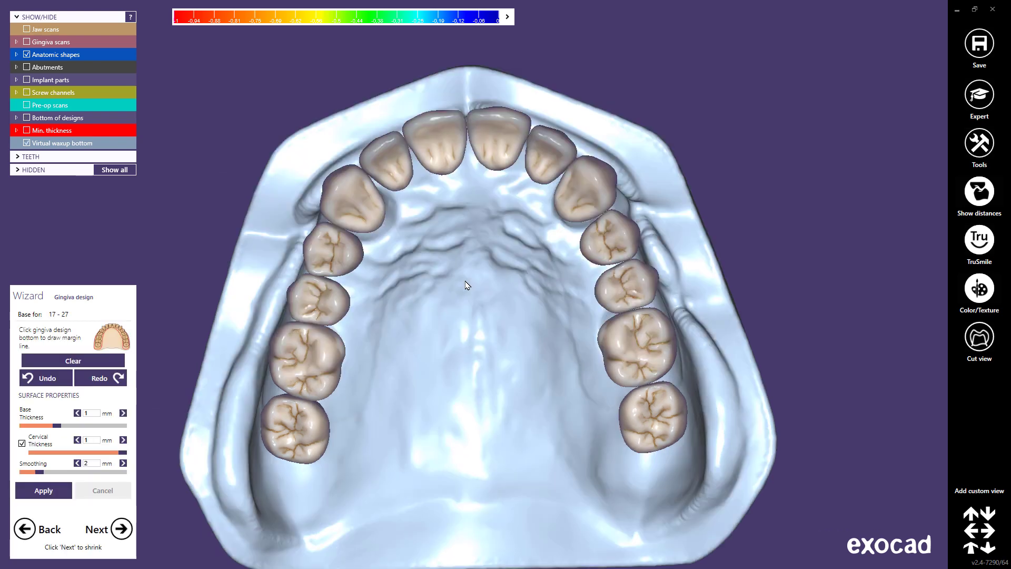
- Draw the palatal gingiva margin line from behind tooth 17 around the molar implant to the first premolar
middle_click(362, 422)
right_click_drag(438, 372, 439, 367)
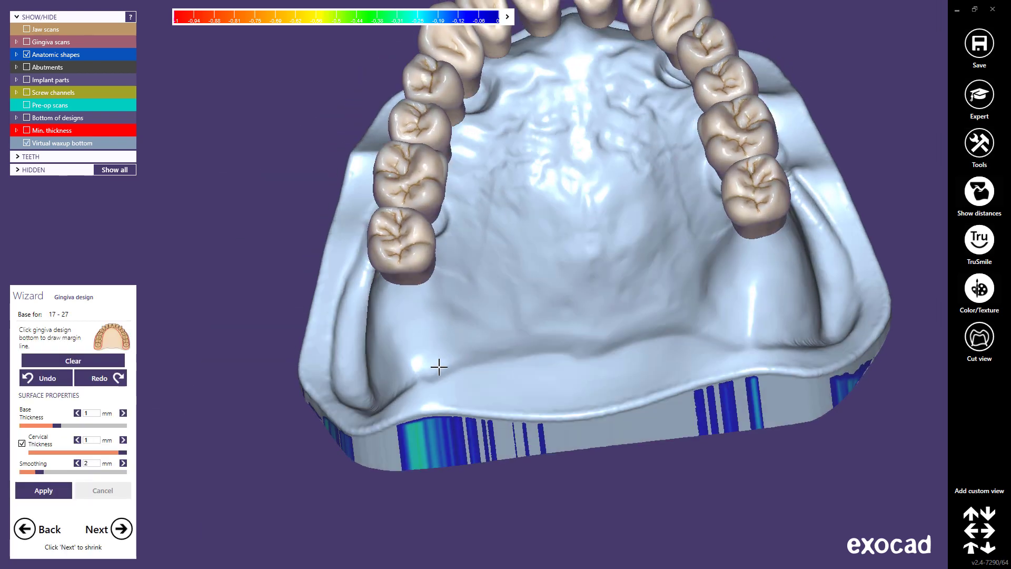
left_click(422, 284)
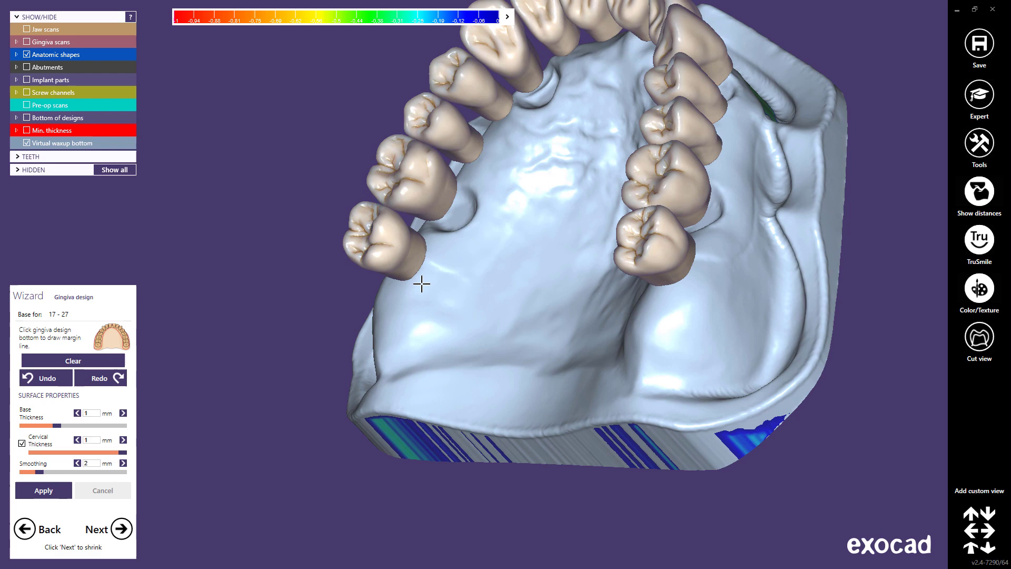
left_click(444, 242)
left_click(476, 228)
left_click(488, 202)
left_click(488, 175)
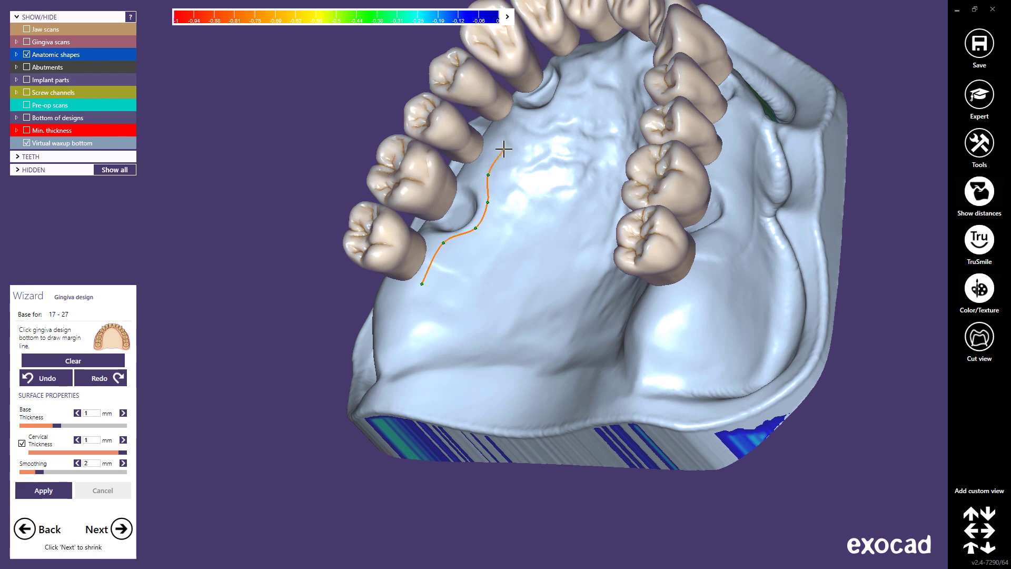
left_click(520, 118)
middle_click(520, 117)
right_click_drag(520, 117, 494, 269)
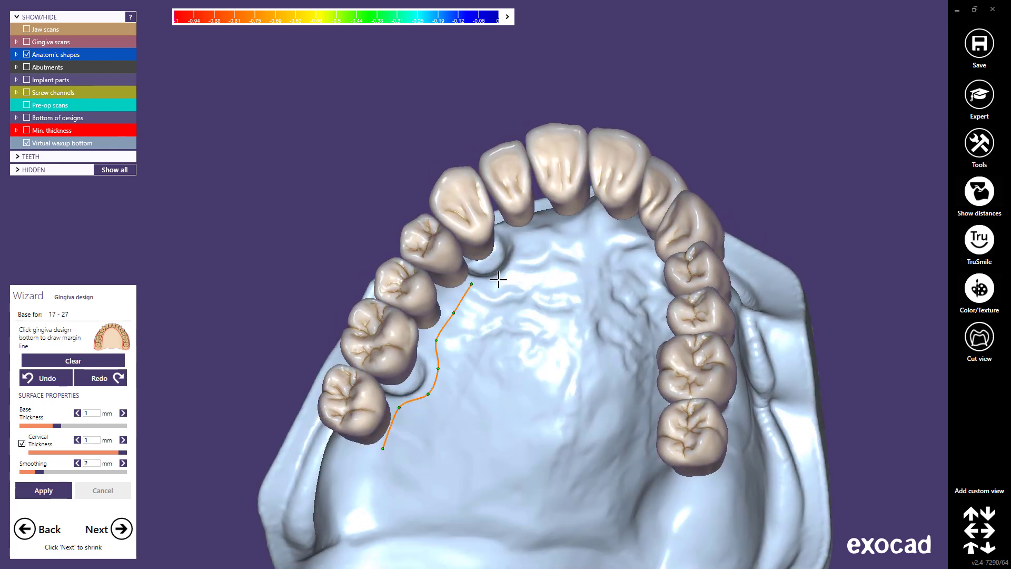
- Continue the gingiva margin line palatally behind the anterior teeth, from the first premolar 14 across to canine 23
left_click(501, 278)
left_click(518, 256)
left_click(528, 239)
right_click_drag(544, 241, 560, 224)
left_click(555, 228)
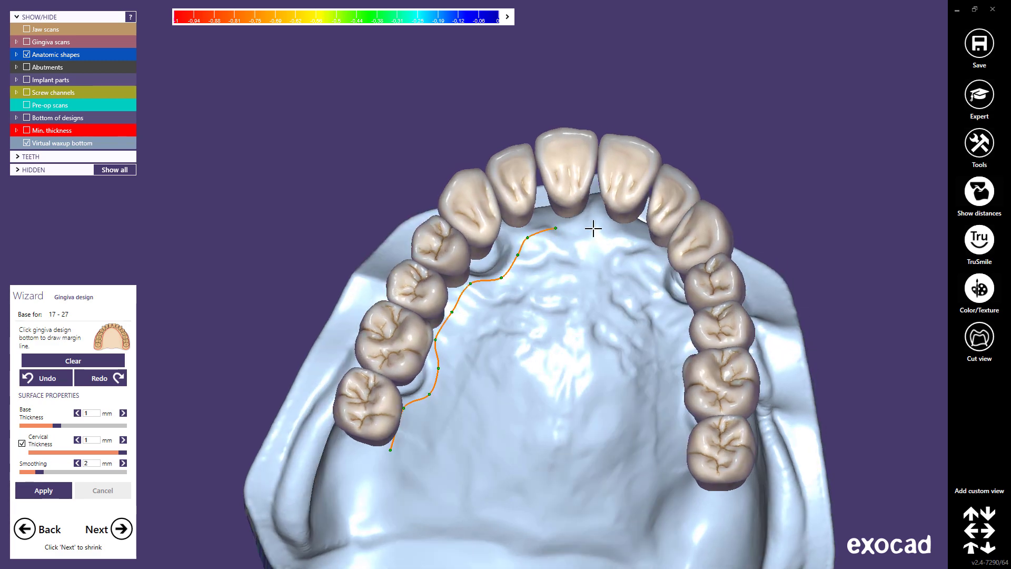
left_click(593, 228)
left_click(627, 238)
right_click_drag(629, 242, 649, 266)
left_click(656, 265)
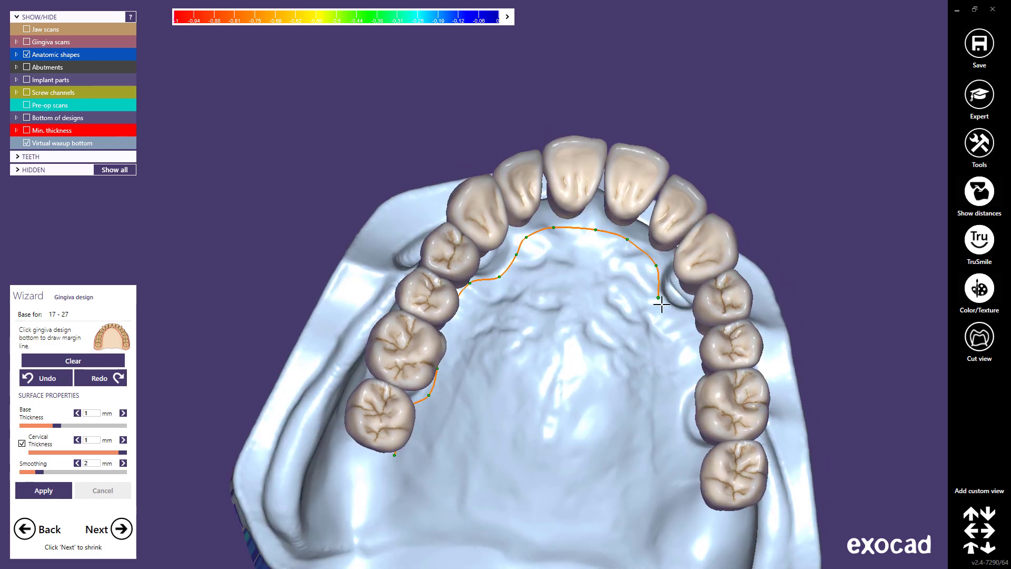
- Extend the palatal gingiva margin line from canine 23 along the premolars and molars to tooth 27
left_click(659, 298)
left_click(684, 319)
left_click(690, 349)
left_click(694, 377)
left_click(682, 398)
left_click(682, 434)
left_click(697, 460)
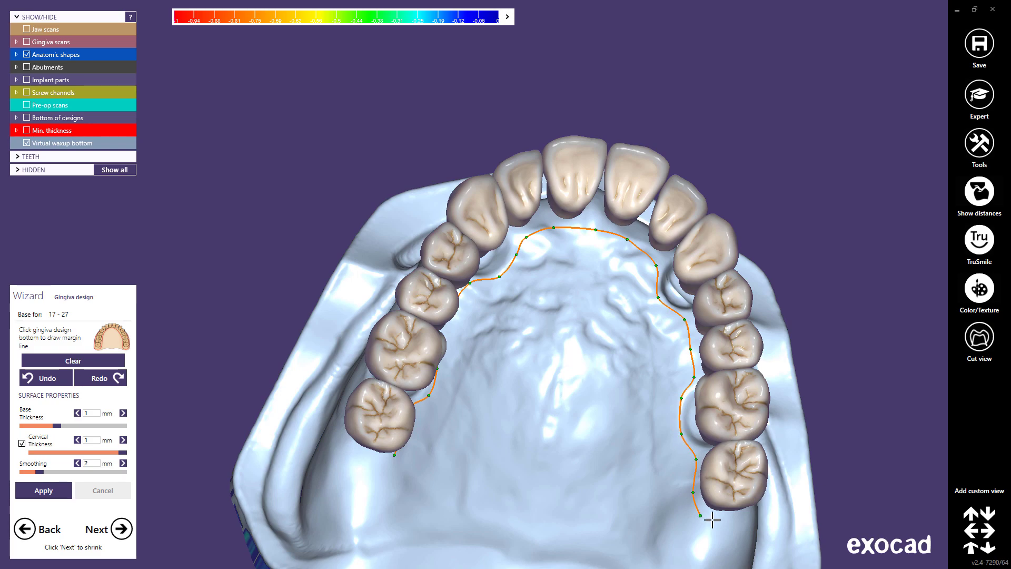
- Bring the gingiva margin line around tooth 27 and along the buccal side below the implant at tooth 26
right_click_drag(707, 518, 524, 374)
left_click(487, 288)
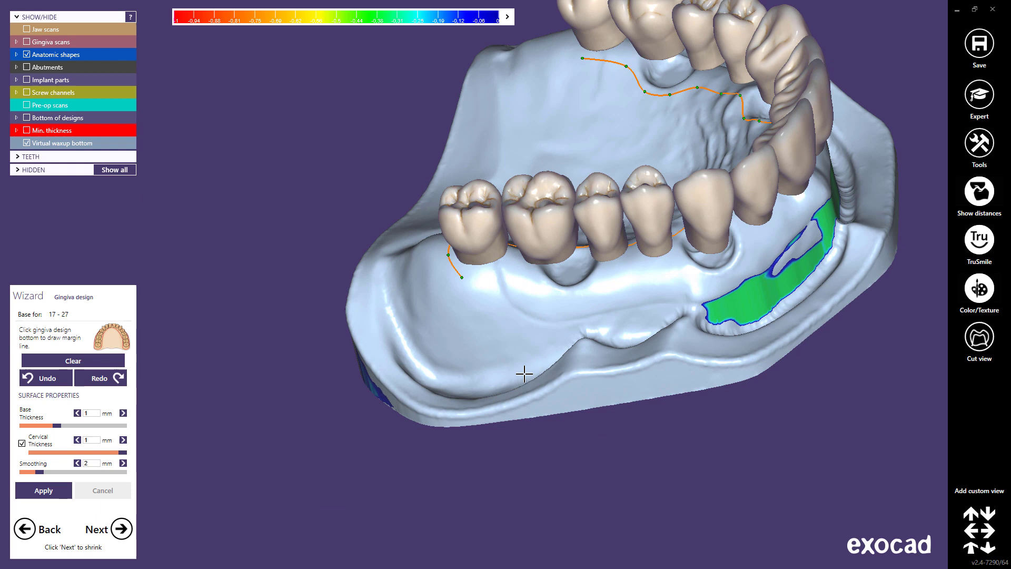
left_click(498, 277)
left_click(529, 272)
left_click(557, 289)
left_click(588, 288)
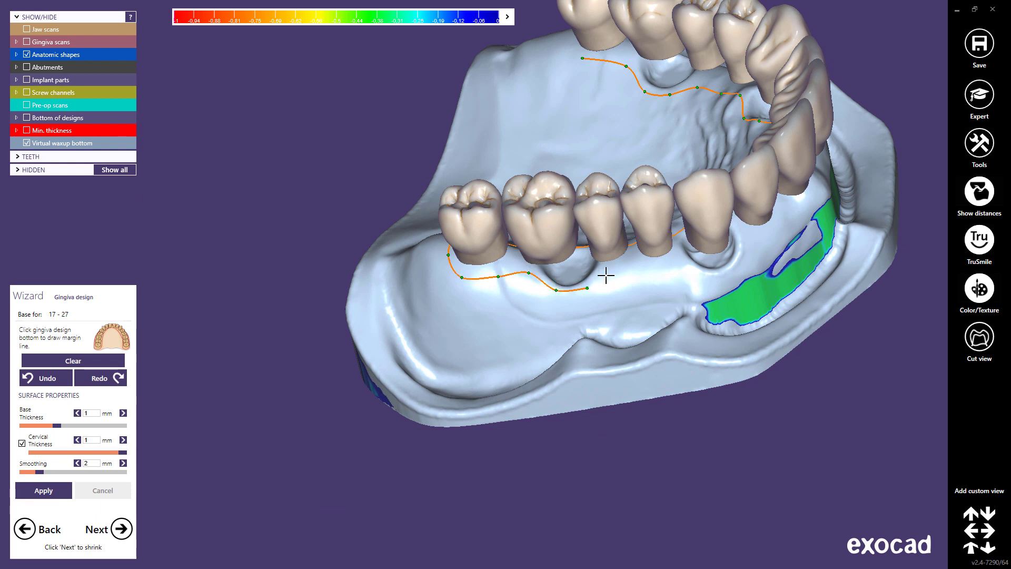
- Continue the buccal gingiva margin line past the premolars and around the implant at canine 23 to tooth 22
left_click(610, 272)
left_click(647, 266)
left_click(676, 262)
left_click(698, 270)
left_click(729, 270)
left_click(743, 256)
left_click(752, 237)
- Draw the labial gingiva margin line across the front teeth from tooth 22 to canine 13
middle_click(806, 219)
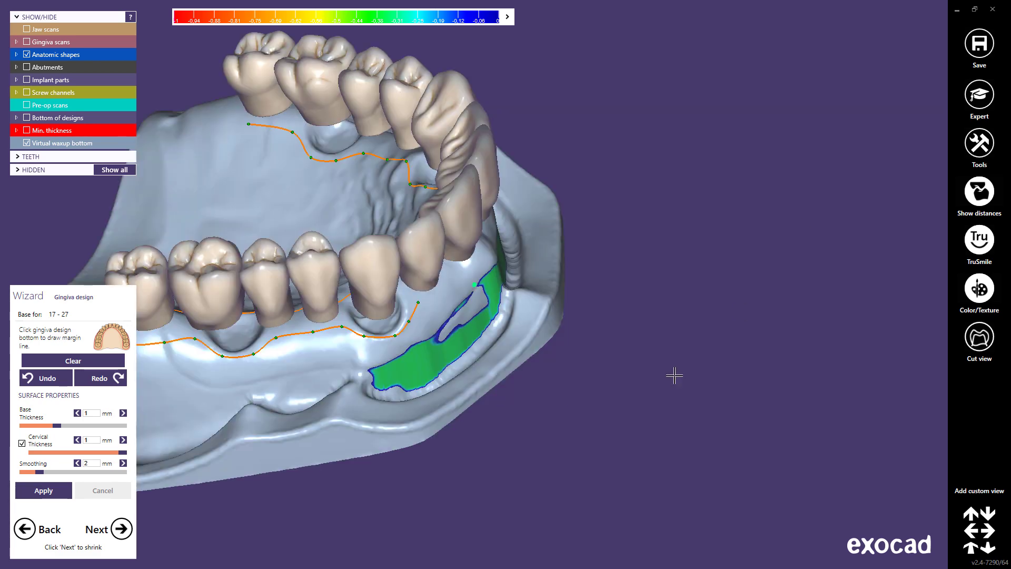
right_click_drag(513, 350, 493, 329)
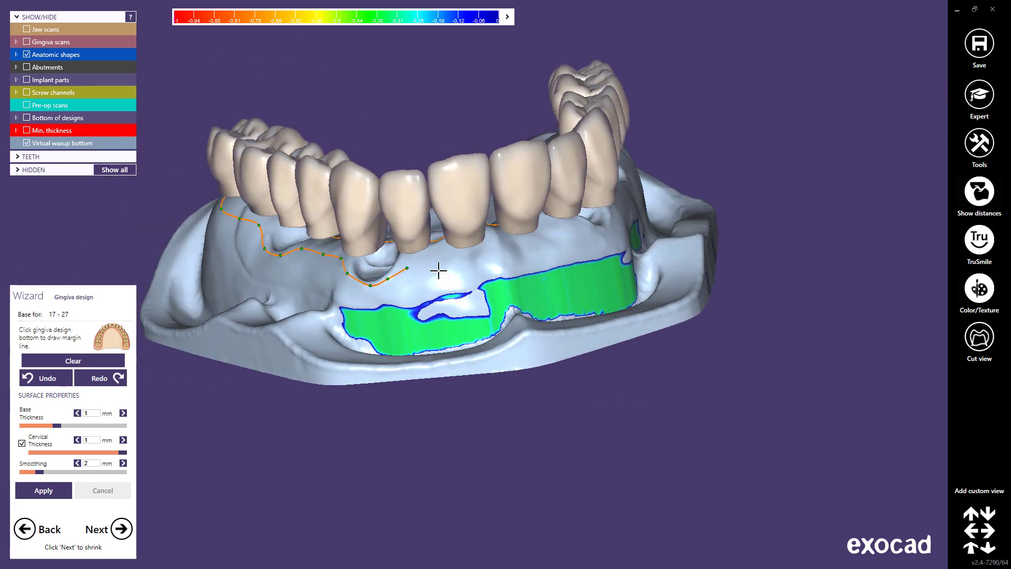
left_click(434, 260)
left_click(482, 256)
left_click(530, 246)
left_click(577, 229)
left_click(591, 228)
- Continue the buccal gingiva margin line around the implant at canine 13 and past the premolars to tooth 16
middle_click(593, 238)
right_click_drag(534, 296, 532, 265)
left_click(535, 261)
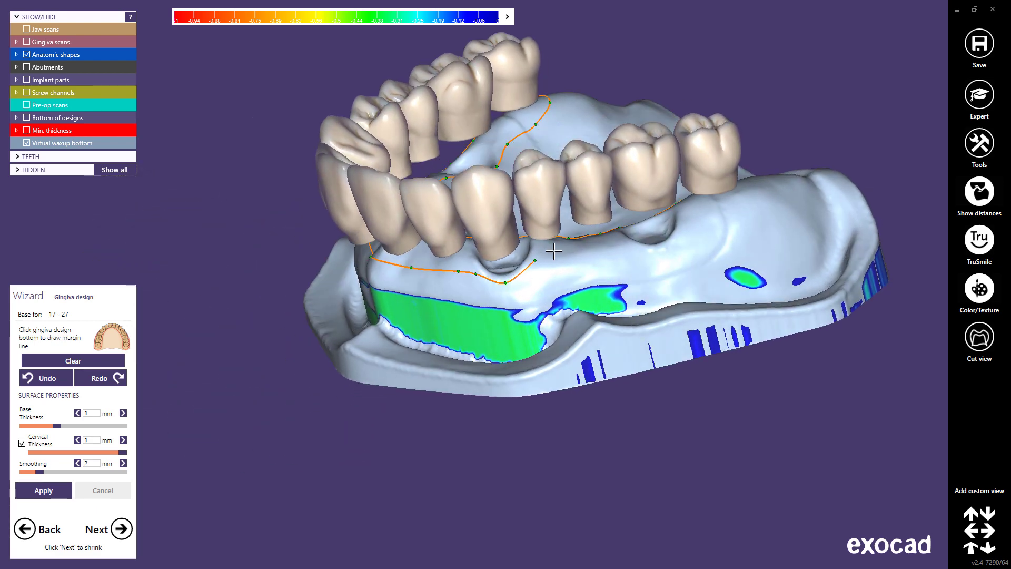
left_click(560, 251)
left_click(607, 243)
left_click(624, 241)
left_click(660, 248)
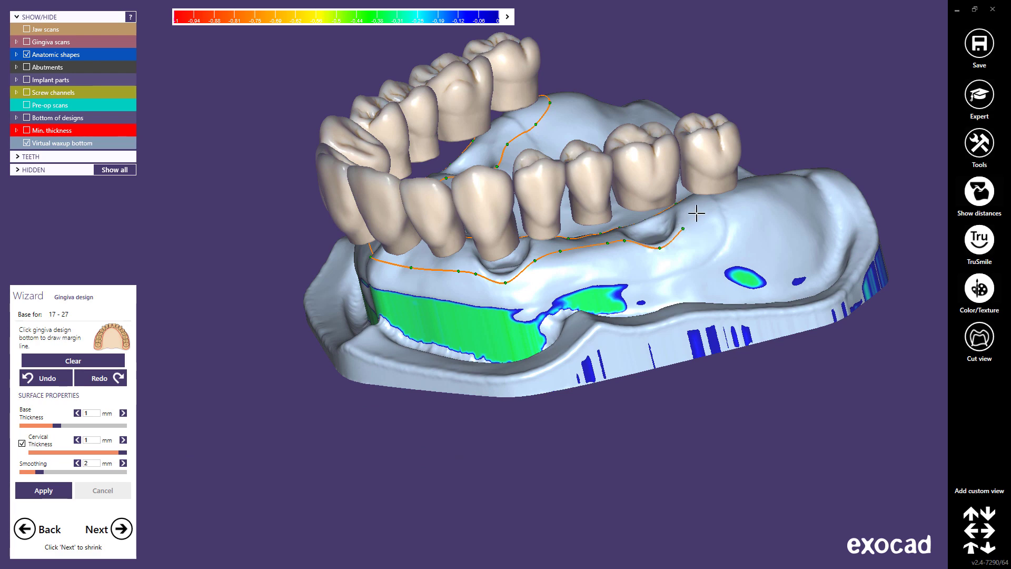
- Close the gingiva margin line behind tooth 17 to generate the gingiva, and proceed to gingiva free-forming
right_click_drag(745, 208, 501, 280)
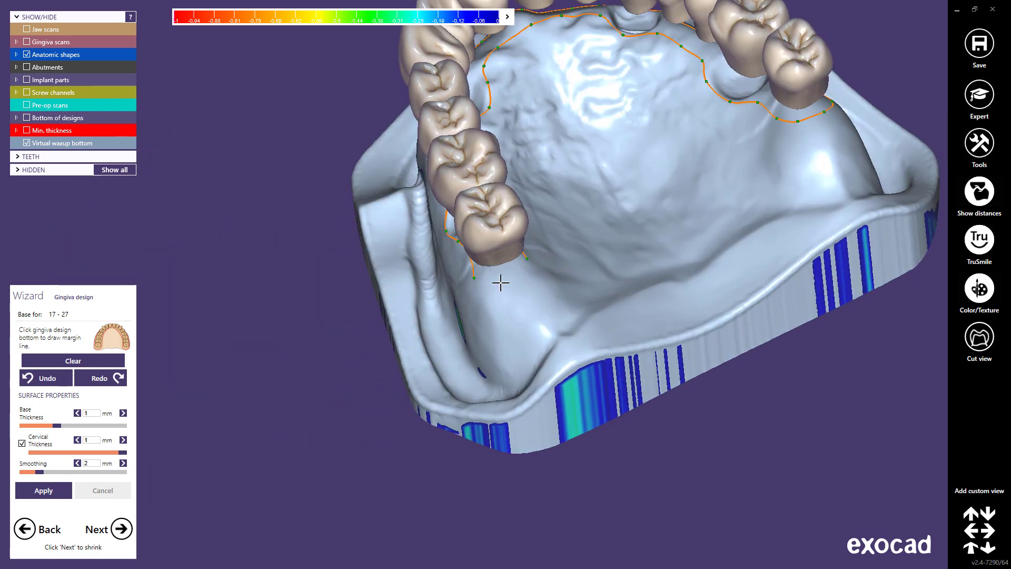
left_click(529, 259)
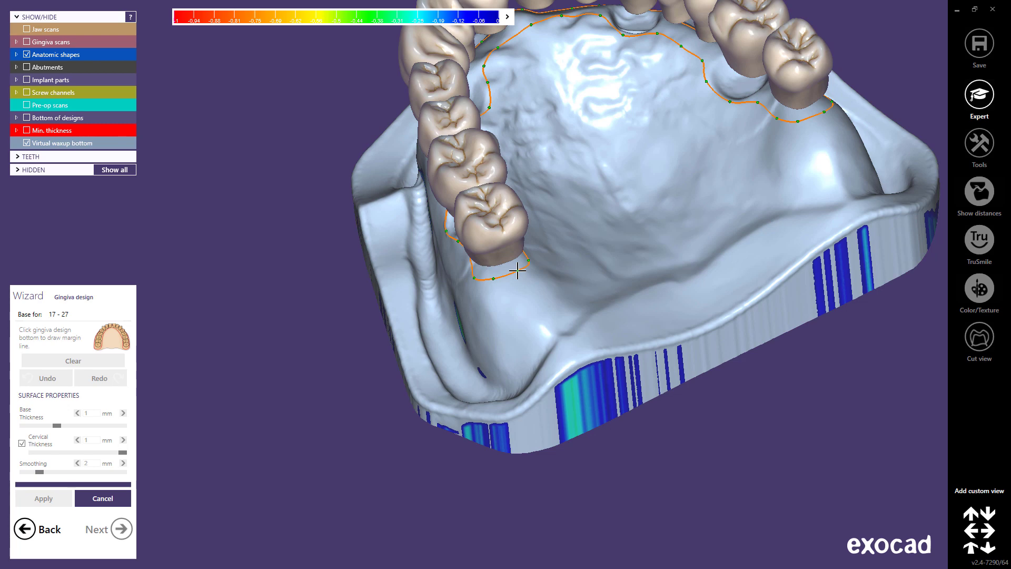
left_click(970, 549)
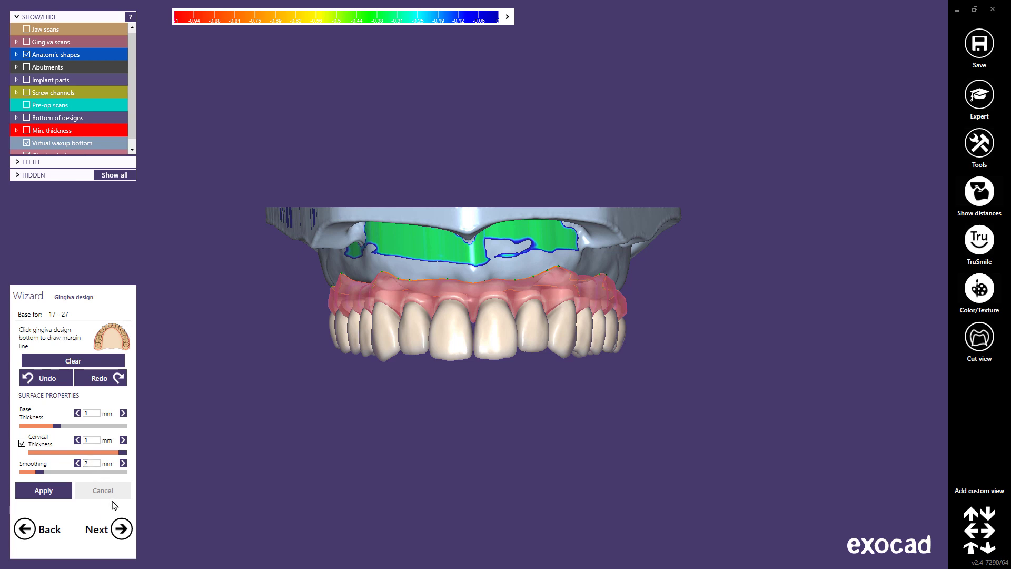
left_click(123, 529)
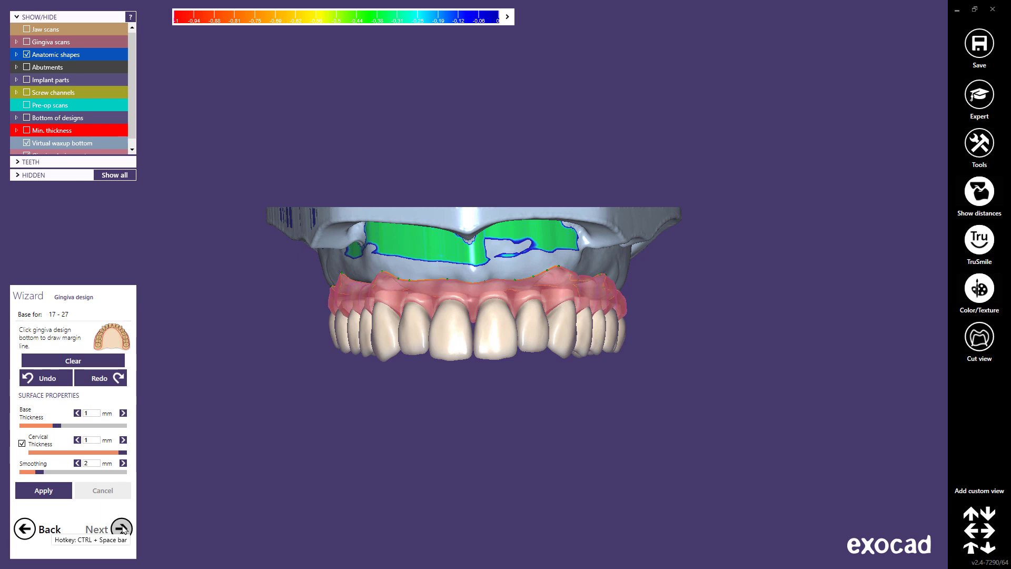
left_click(122, 528)
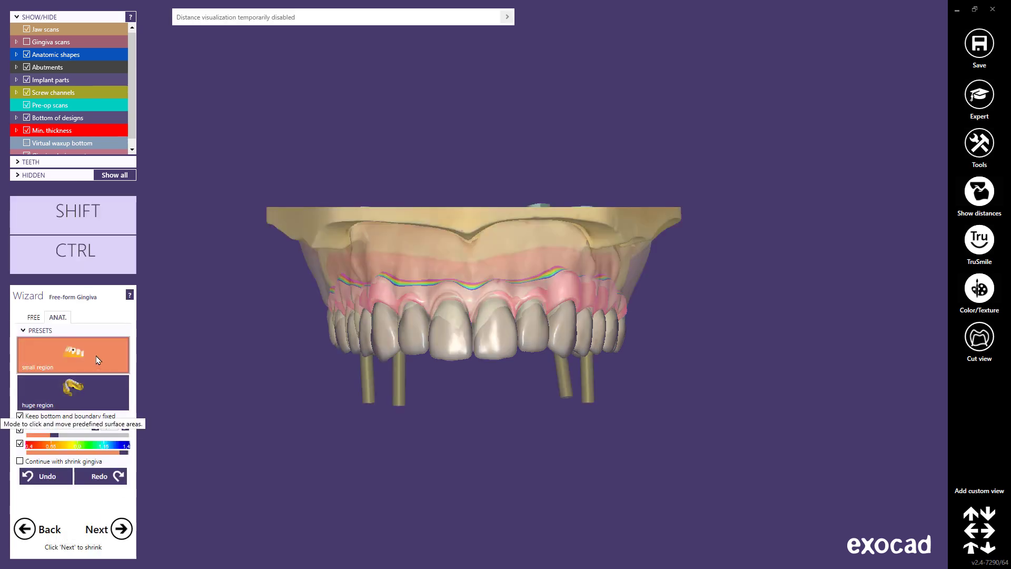
- Hide the pre-op scans to expose the designed gingiva and teeth
key("ctrl")
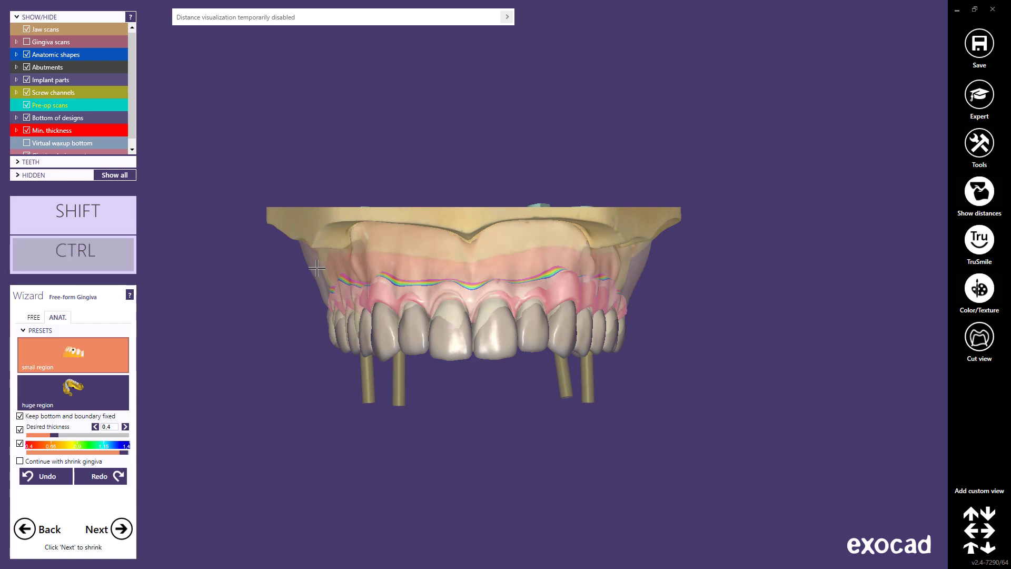
left_click(317, 270, "ctrl")
scroll(400, 299, "up", 3)
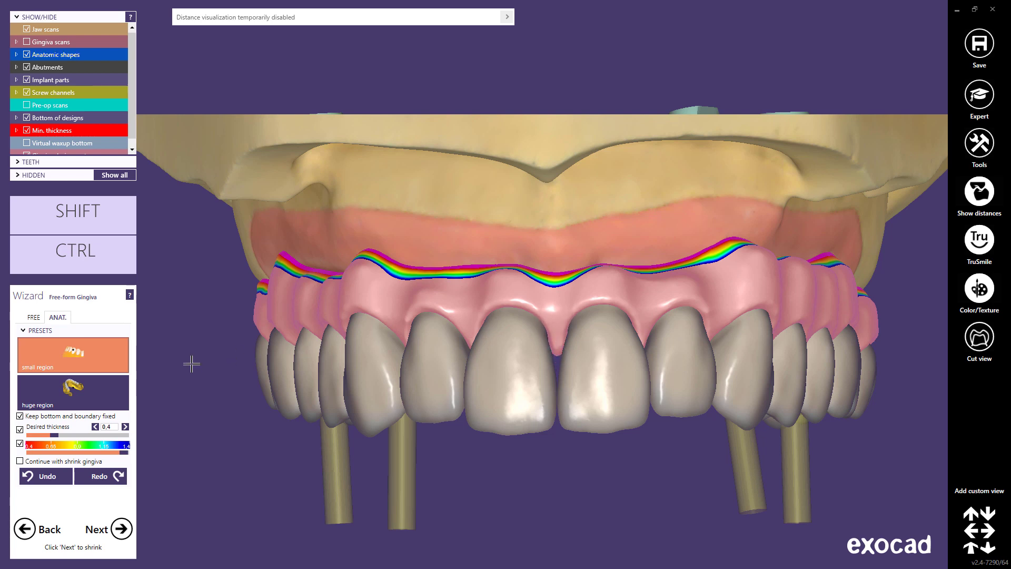
- Try the huge region preset for the gingiva, undo the gingiva changes, and show the freehand brush options
left_click(115, 389)
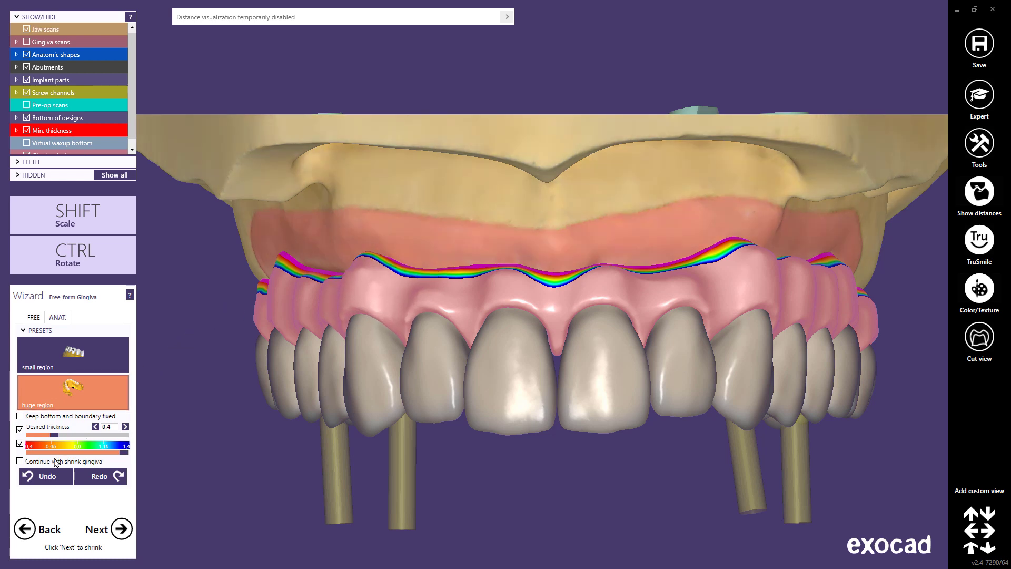
left_click(48, 476)
left_click(46, 475)
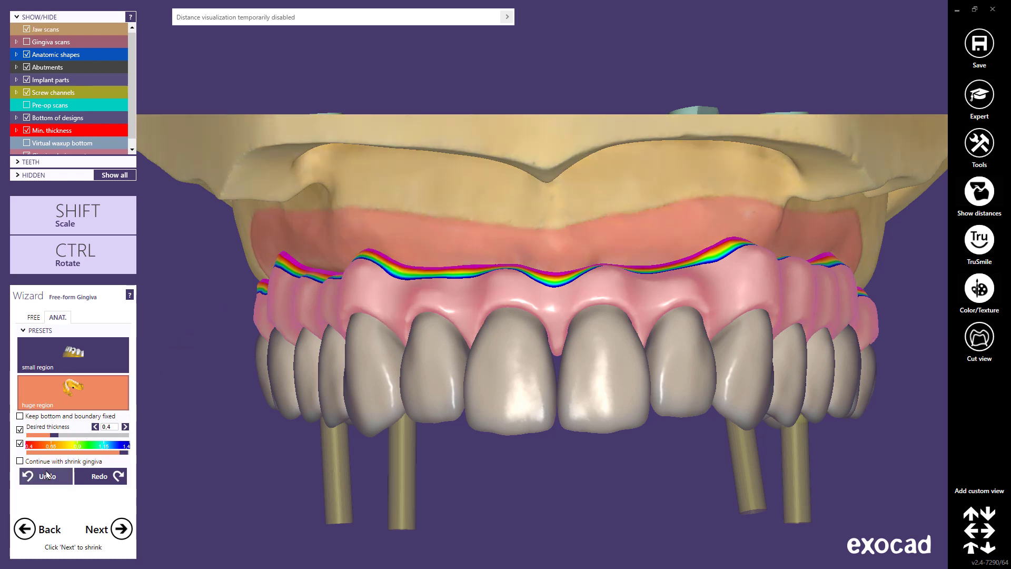
left_click(46, 475)
left_click(34, 317)
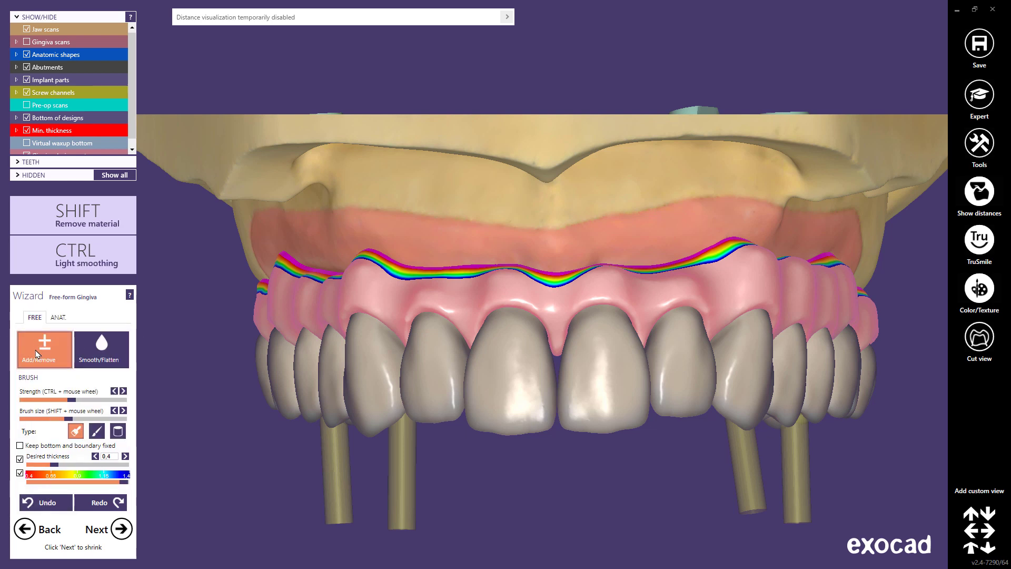
- Proceed from gingiva free-forming to shrinking and reduce the teeth with the thimble cutback design
left_click(123, 528)
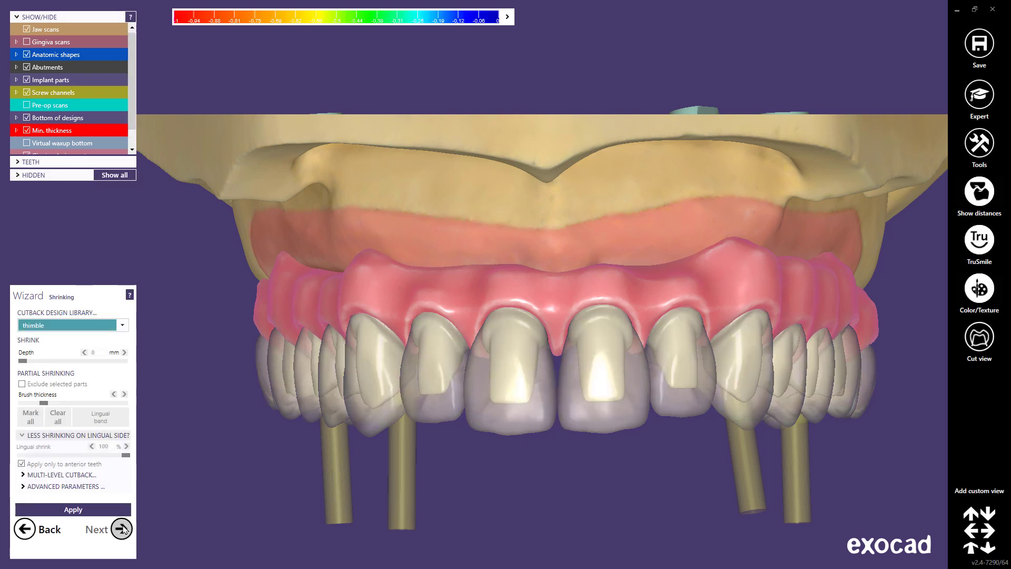
left_click(971, 548)
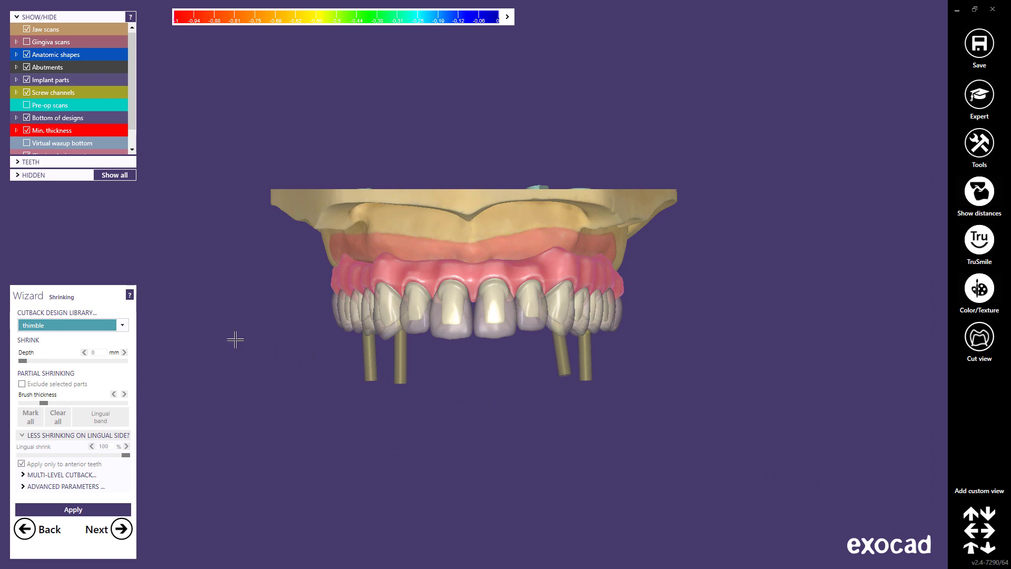
left_click(123, 325)
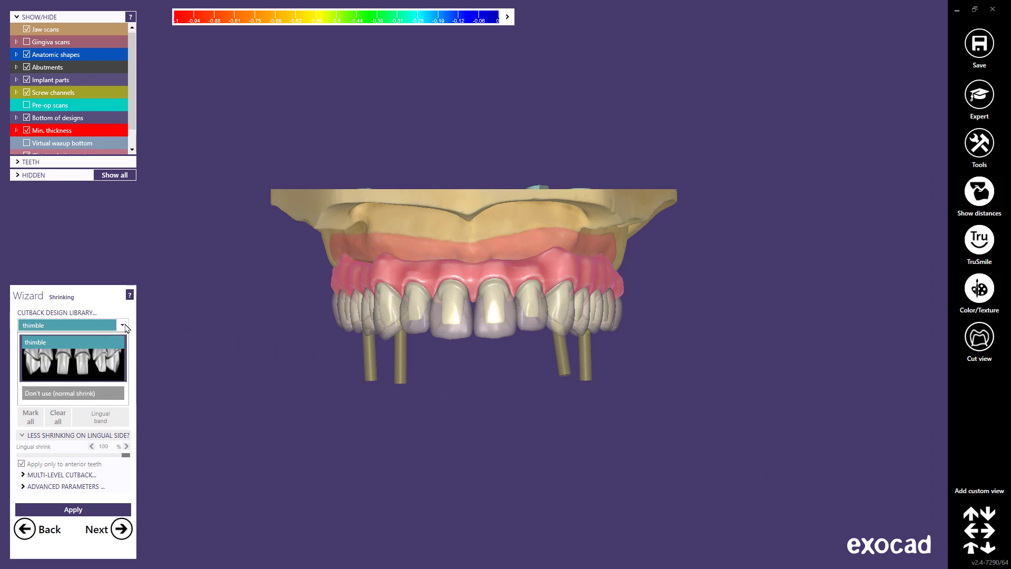
left_click(124, 326)
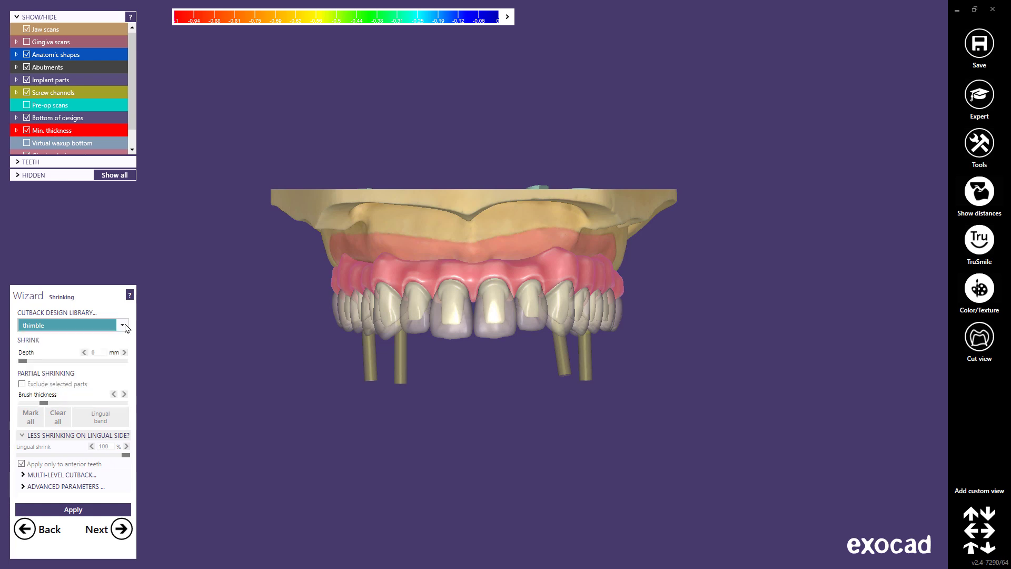
left_click(122, 530)
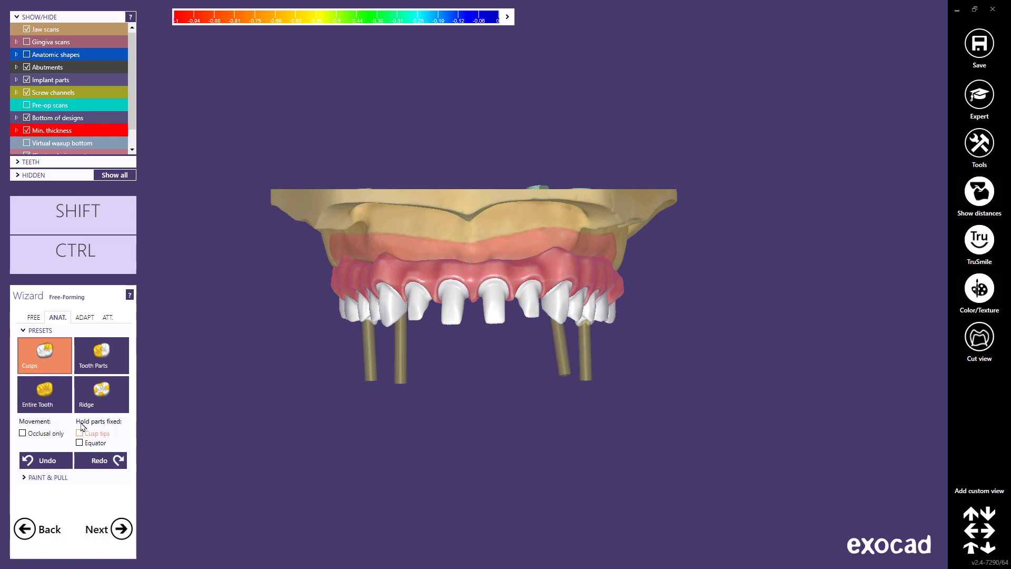
- Try rotating the central incisor stump at tooth 21 with the Entire Tooth preset, and undo the change
left_click(50, 403)
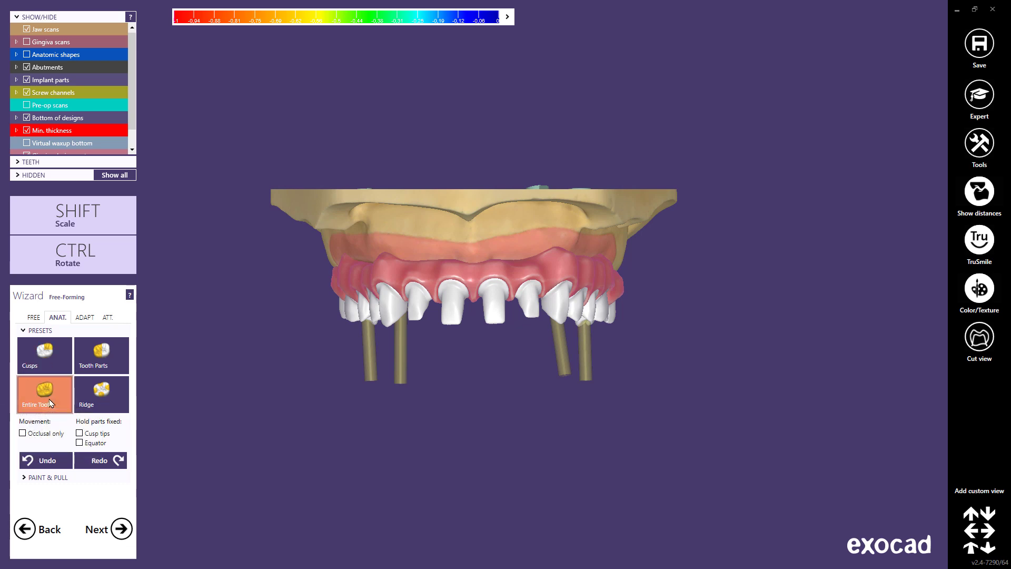
key("ctrl")
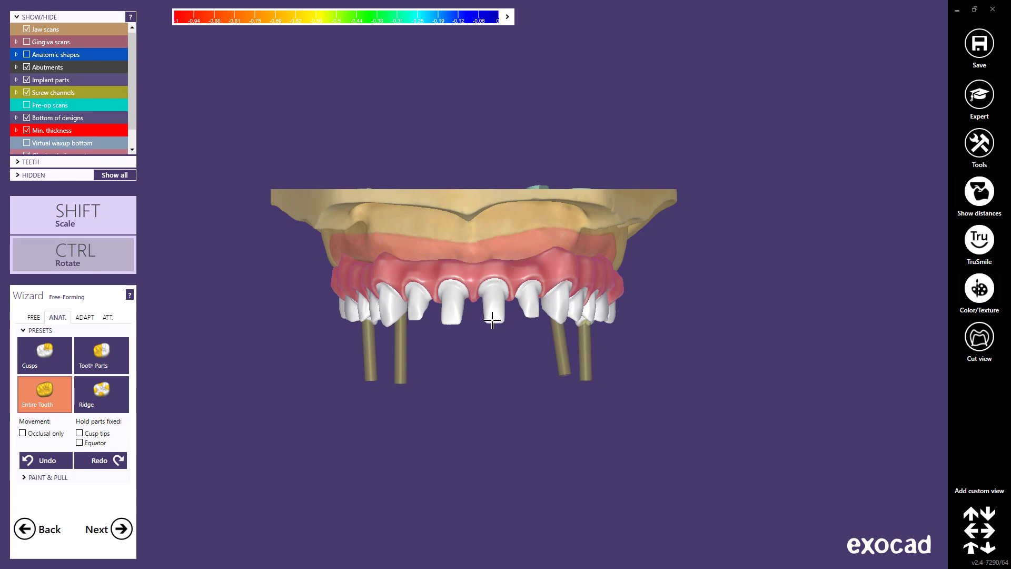
left_click_drag(492, 320, 494, 319, "ctrl")
key("ctrl+shift")
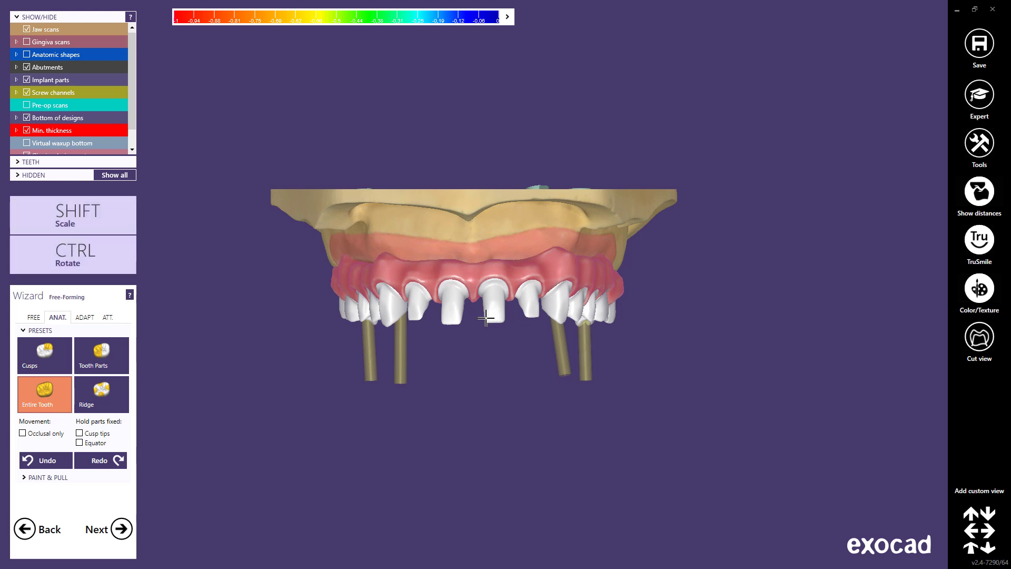
left_click(53, 462)
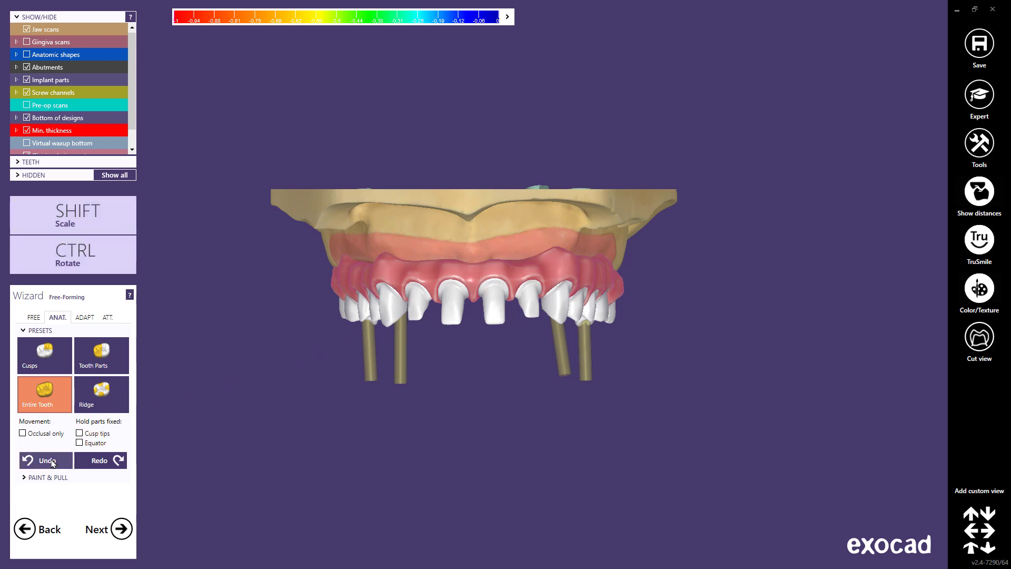
- Finish free-forming without adapting the pontics to the gingiva, and choose to design the thimble superstructure now
left_click(122, 532)
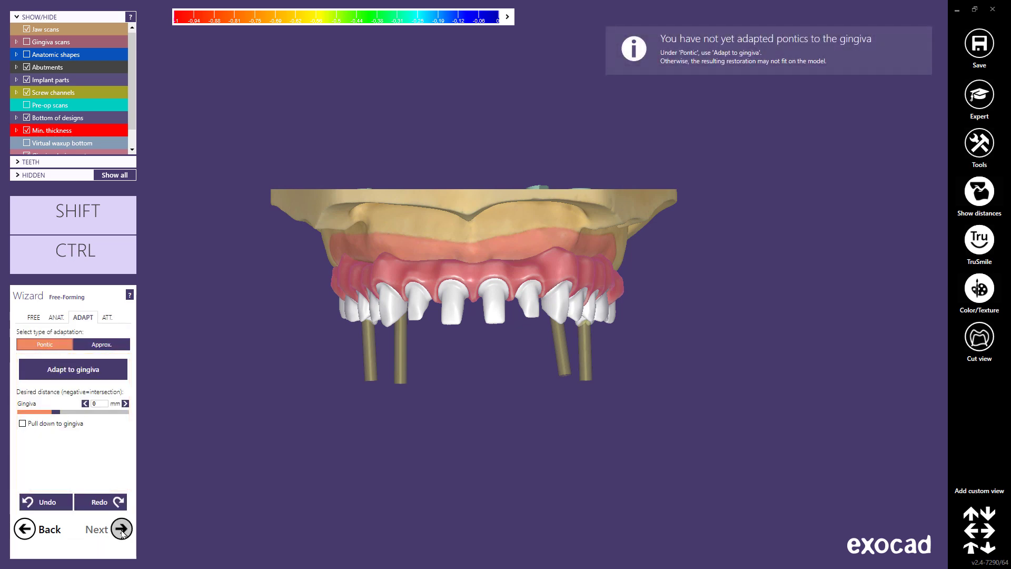
left_click(122, 532)
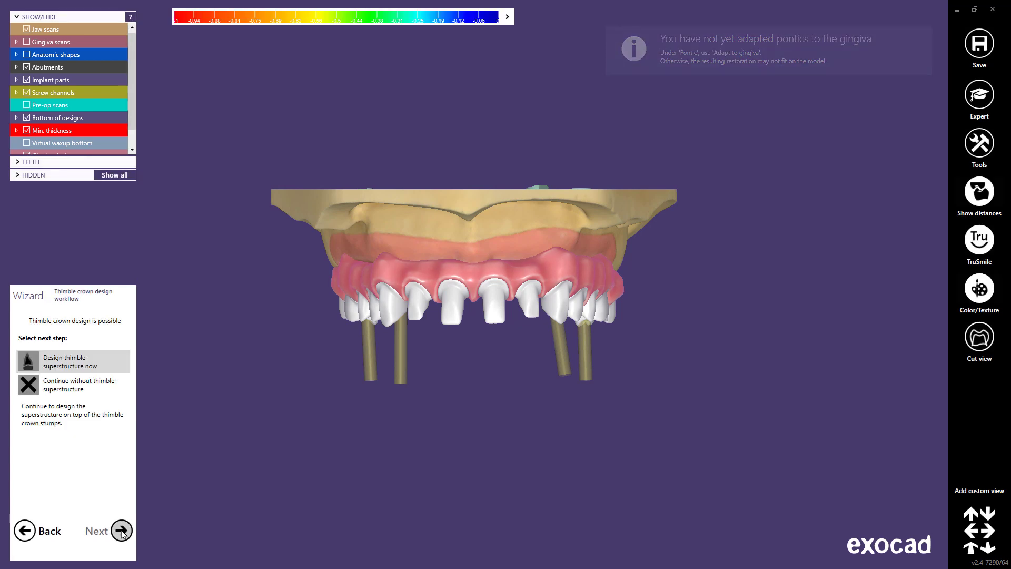
left_click(77, 367)
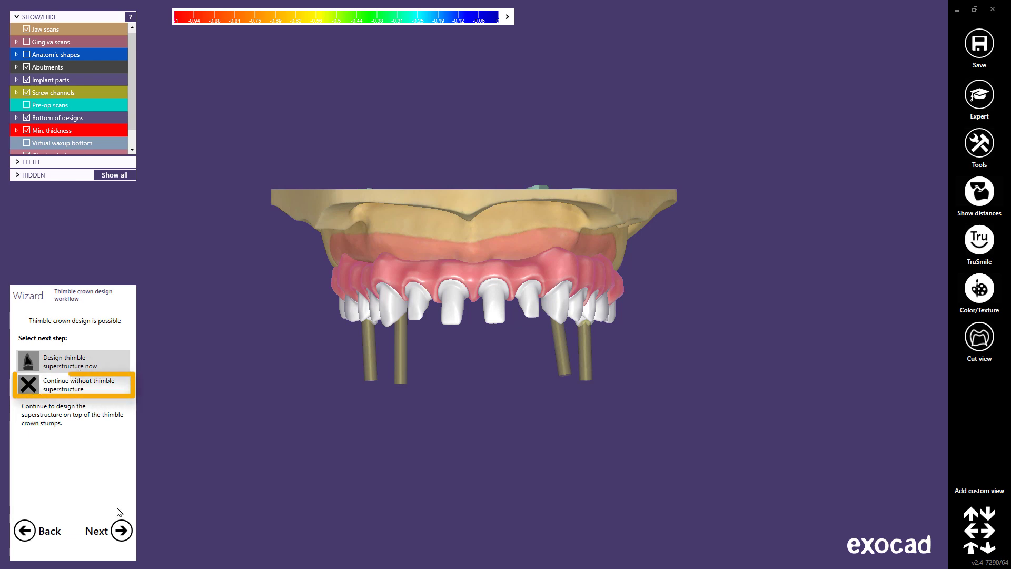
left_click(121, 531)
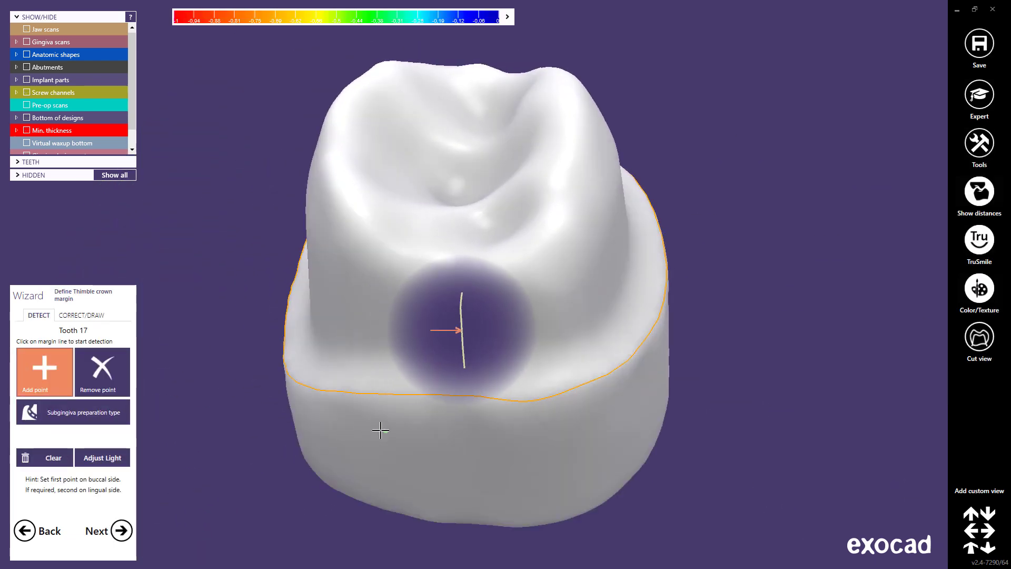
- Correct a point on tooth 17's thimble crown margin, and accept the detected margins for tooth 16 and the remaining teeth
middle_click(381, 429)
right_click_drag(405, 339, 430, 315)
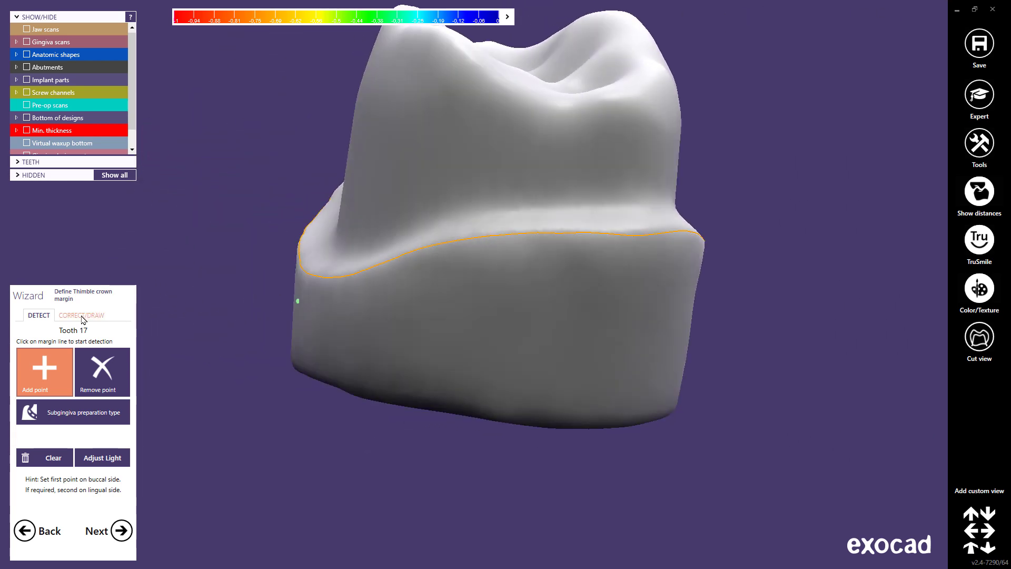
left_click(83, 318)
mouse_move(453, 252)
left_mouse_down()
mouse_move(457, 230)
mouse_move(456, 240)
left_mouse_up()
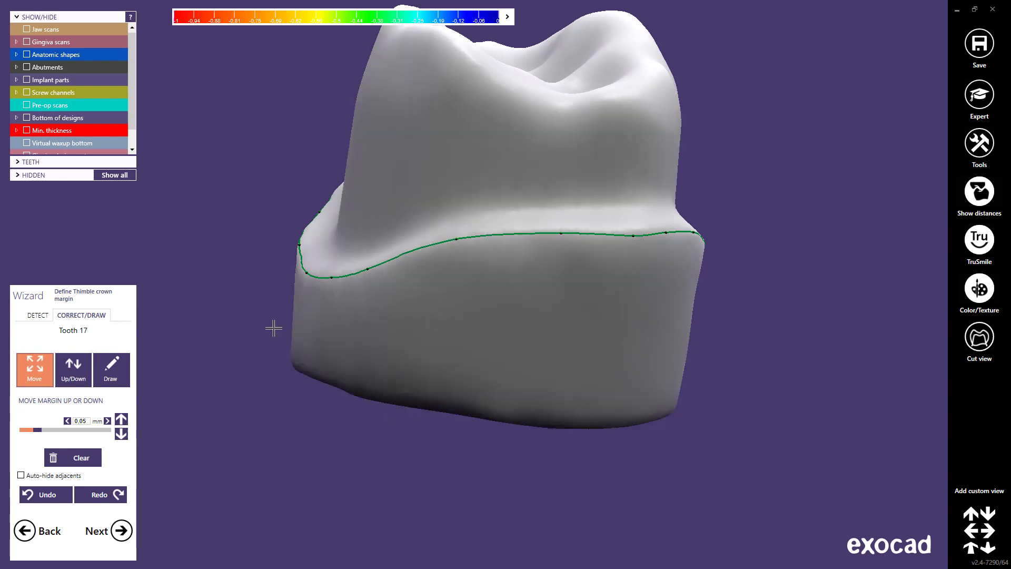
left_click(122, 531)
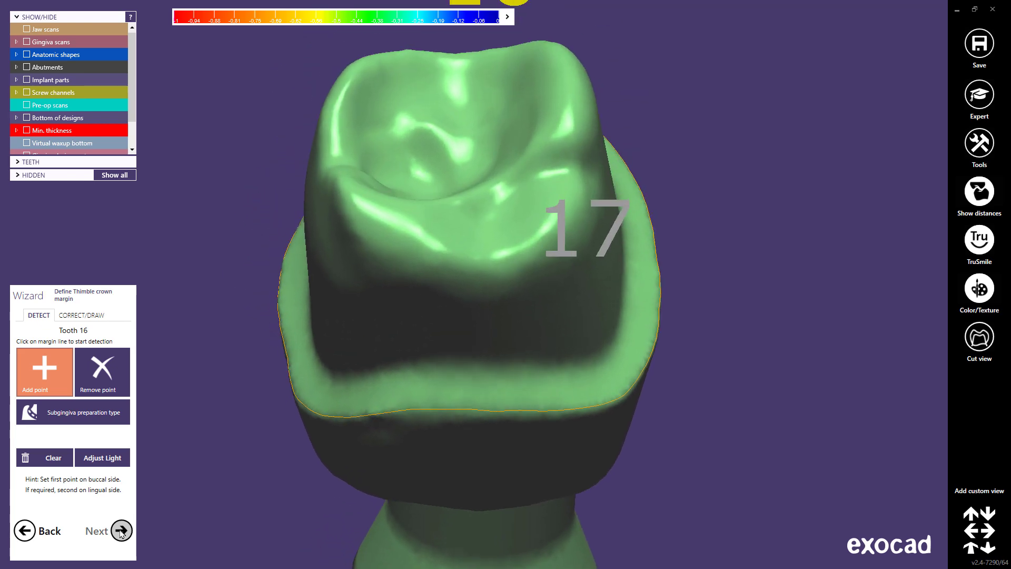
left_click(121, 530)
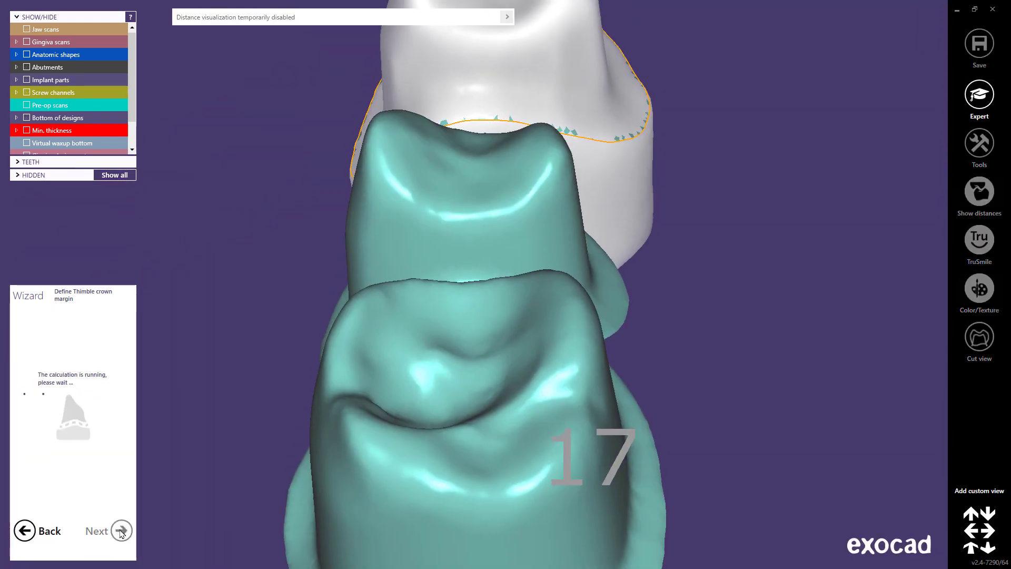
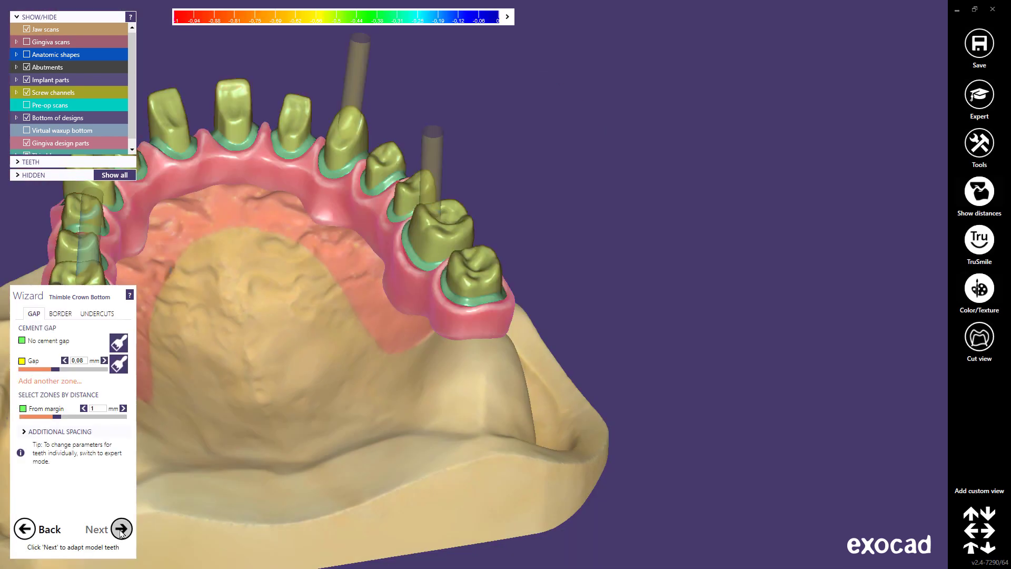
- Review the gap, border and undercut parameters of the thimble crown bottoms, and generate the crowns with the existing settings
left_click(971, 548)
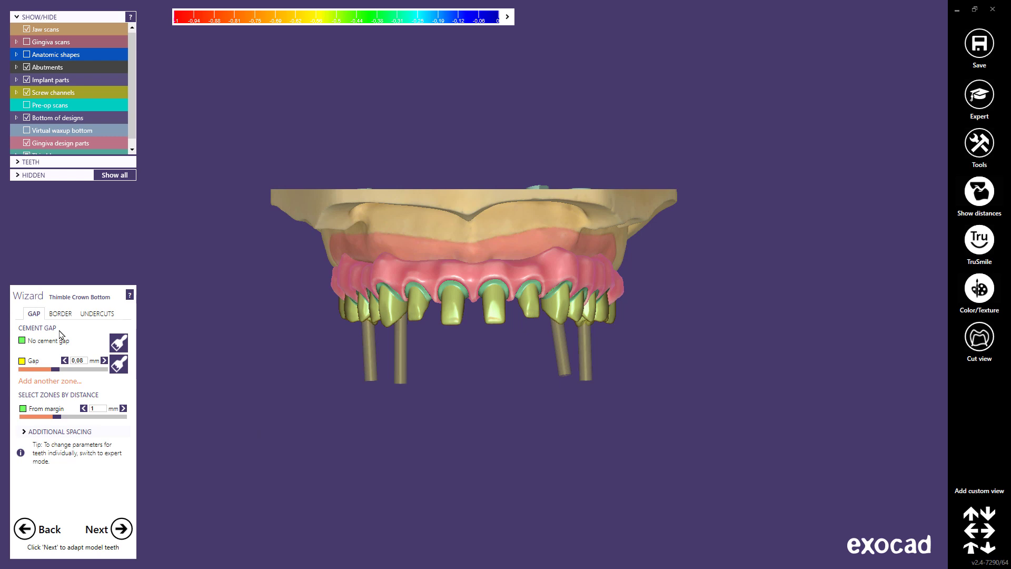
left_click(61, 314)
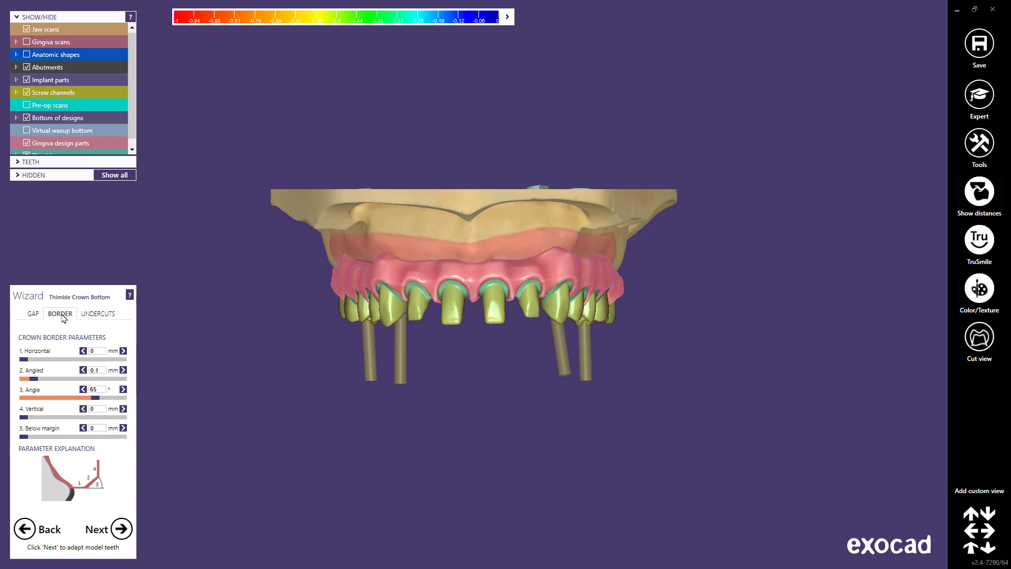
left_click(106, 315)
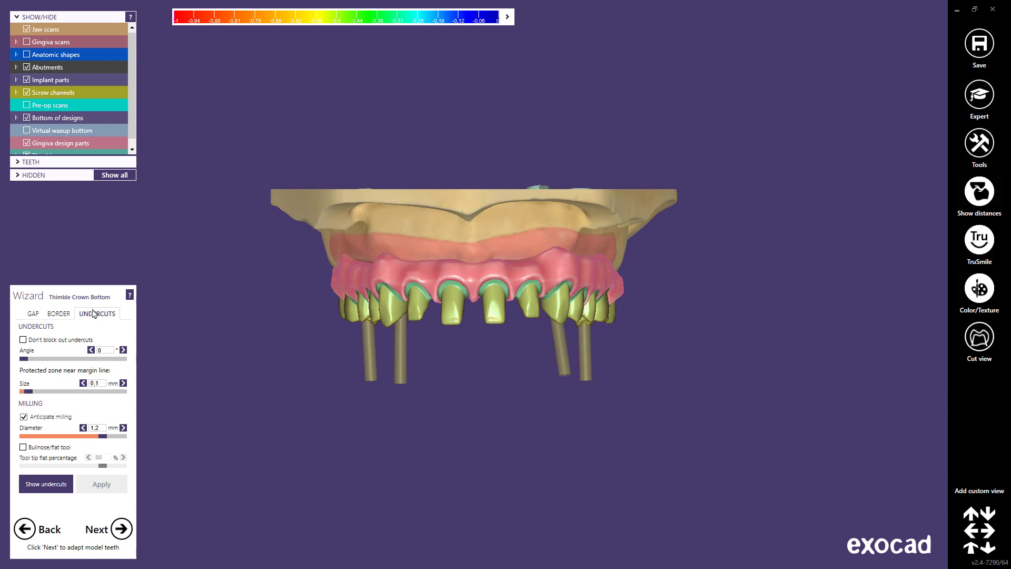
left_click(34, 314)
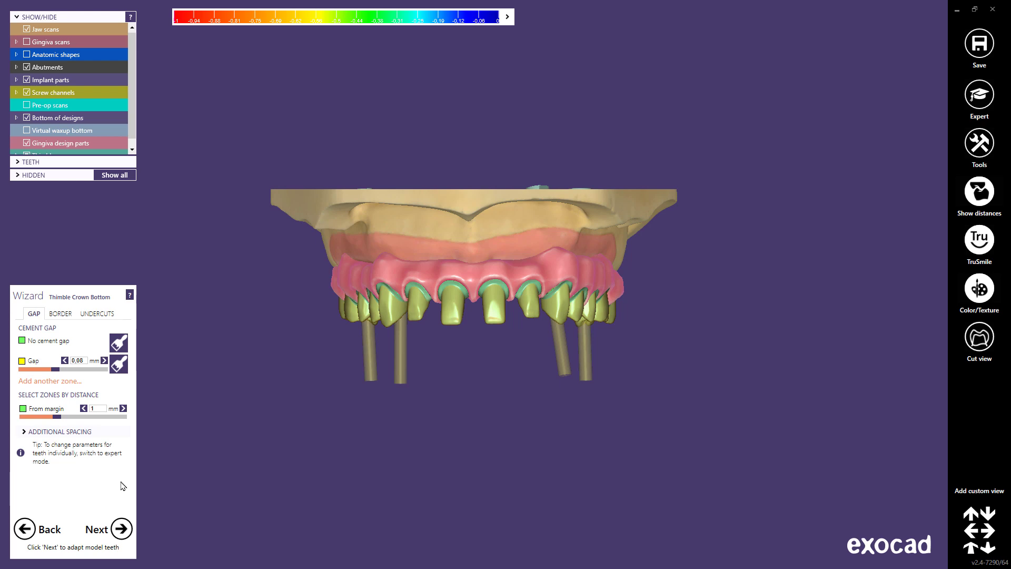
left_click(122, 530)
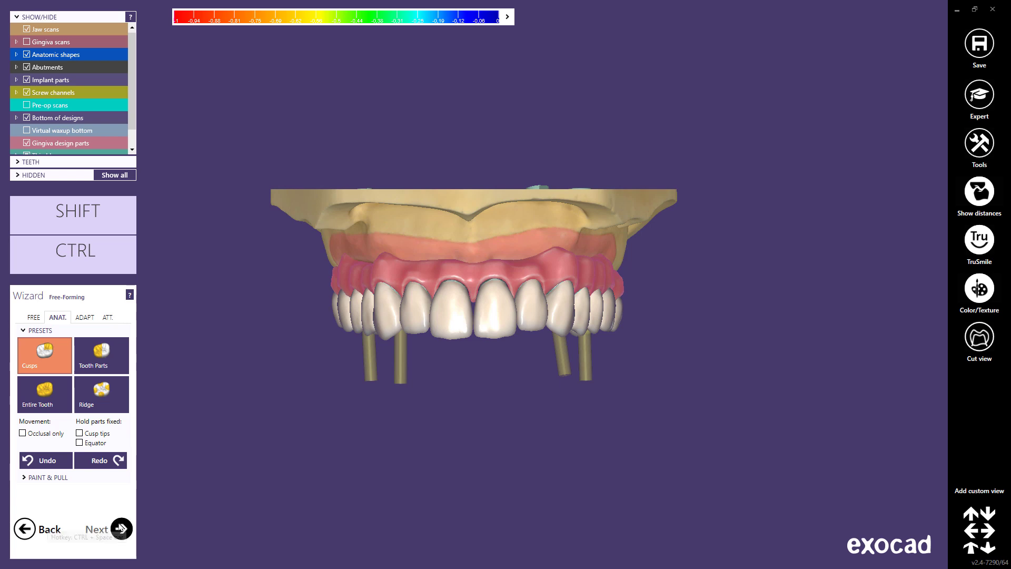
- Pass through crown free-forming without adapting to the adjacents, and adapt the gingiva to the thimble crowns
left_click(121, 529)
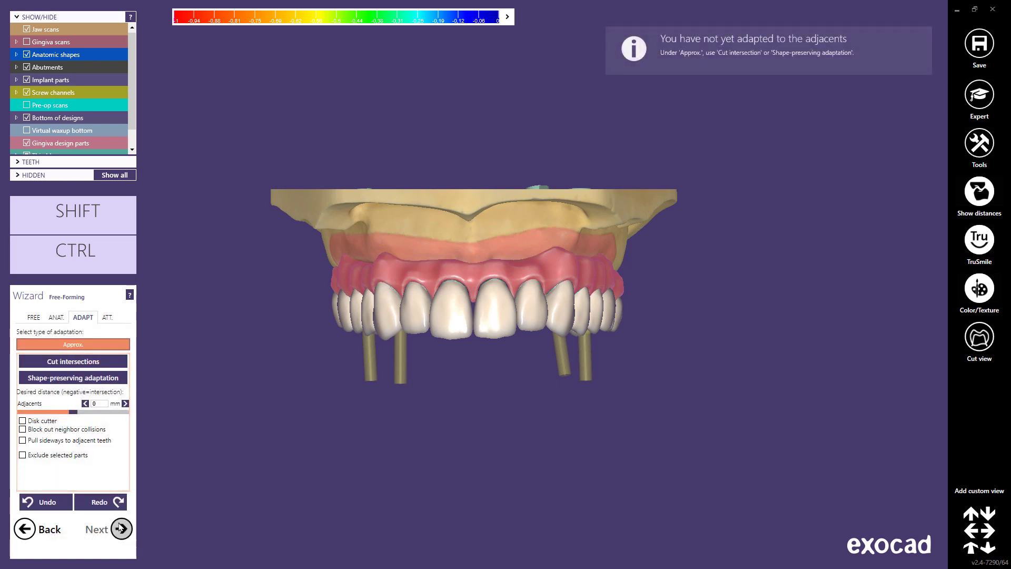
left_click(121, 527)
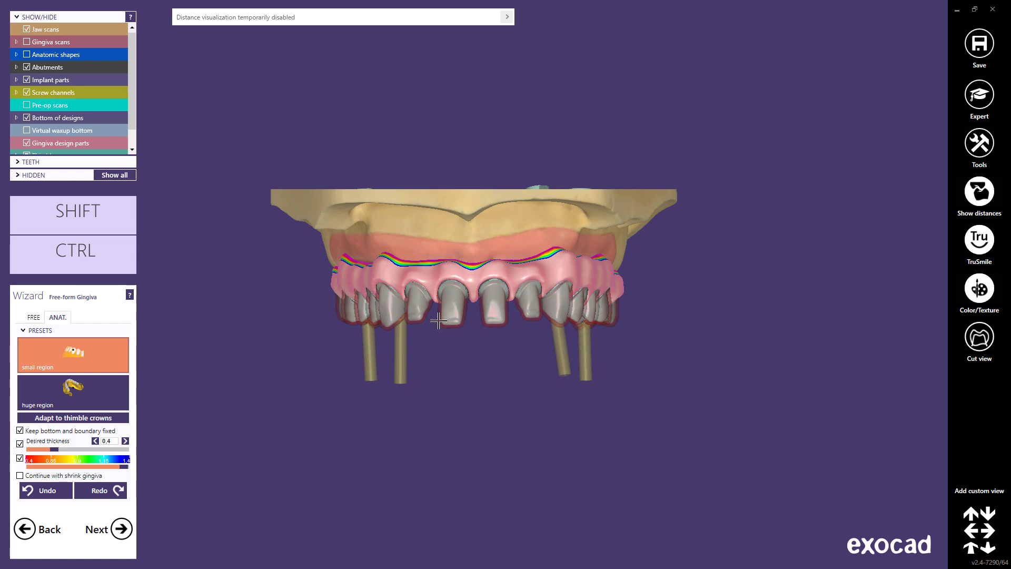
left_click(93, 417)
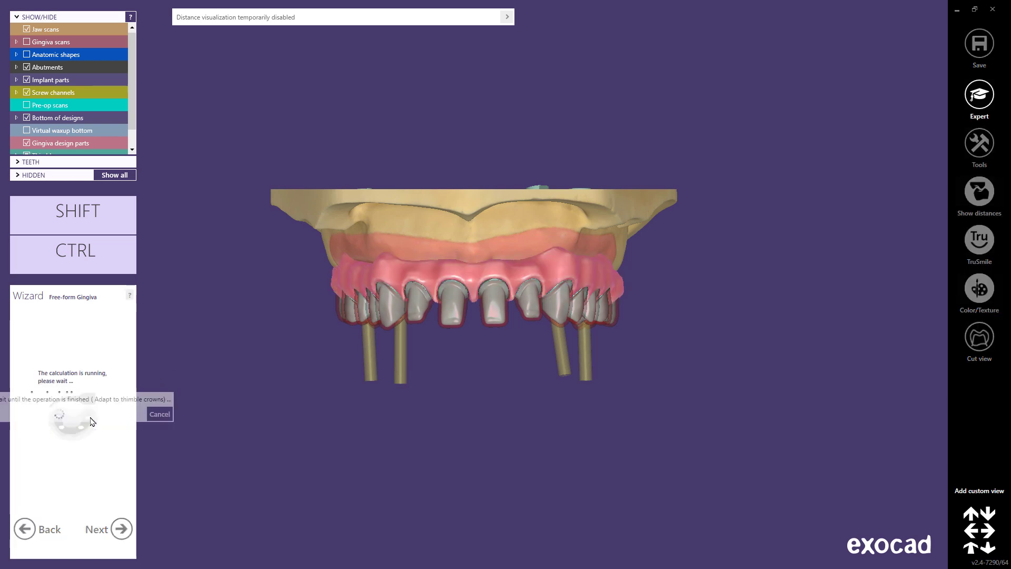
- Examine the adapted gingiva around the thimble crown margins up close and in a cross-section through canine 13
middle_click(378, 279)
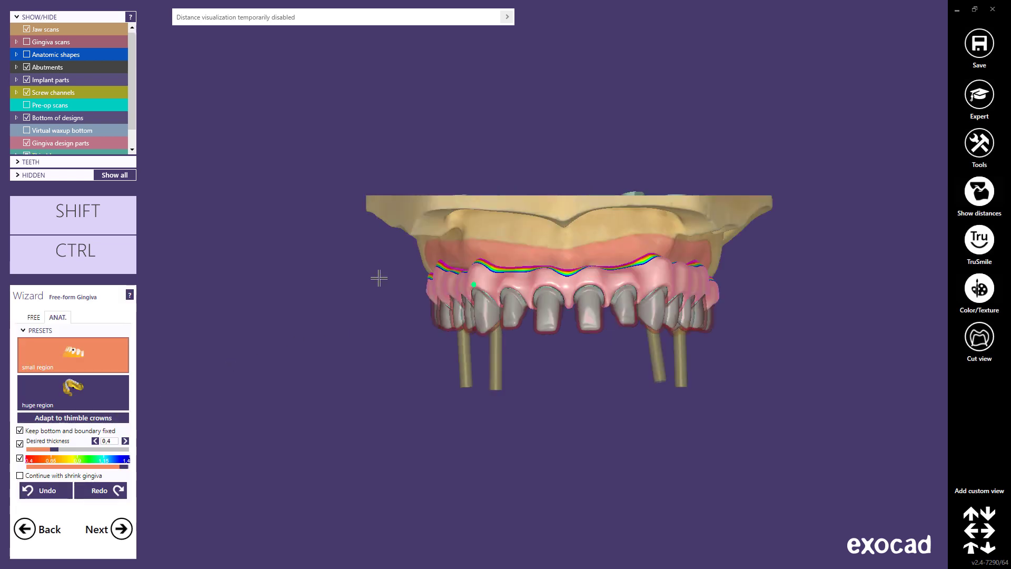
right_click_drag(480, 321, 475, 320)
scroll(475, 320, "up", 6)
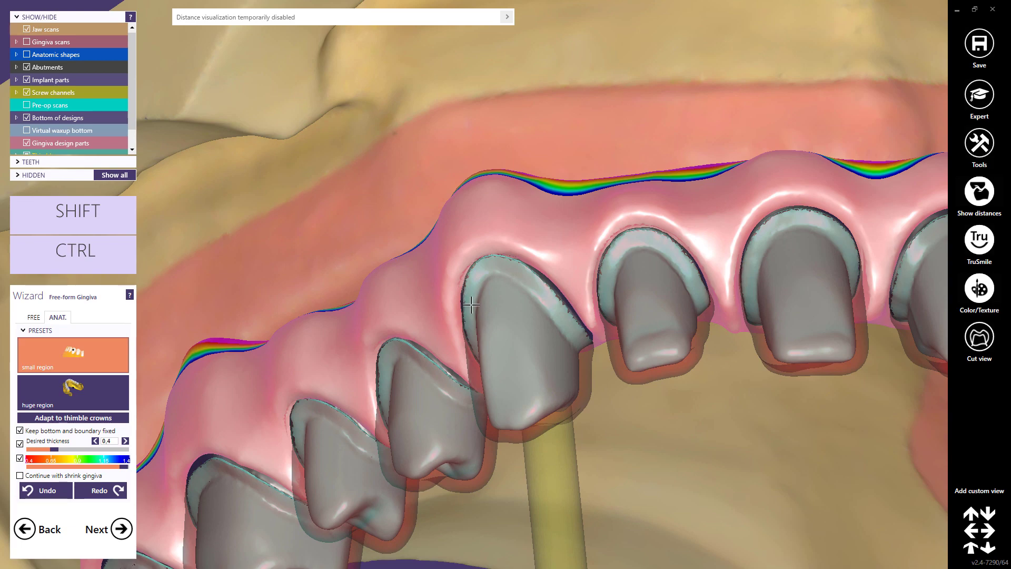
right_click_drag(472, 306, 480, 306)
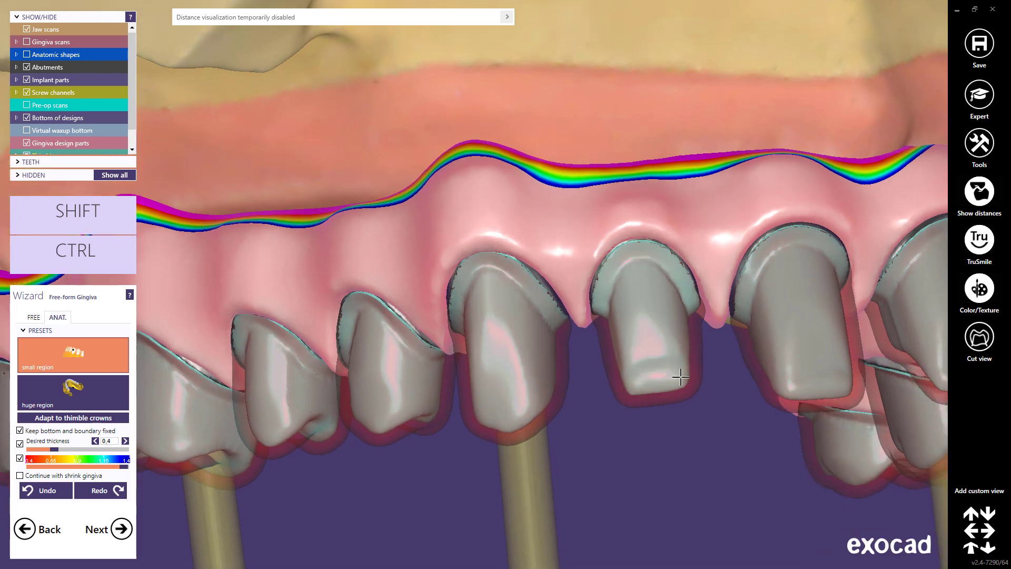
left_click(981, 341)
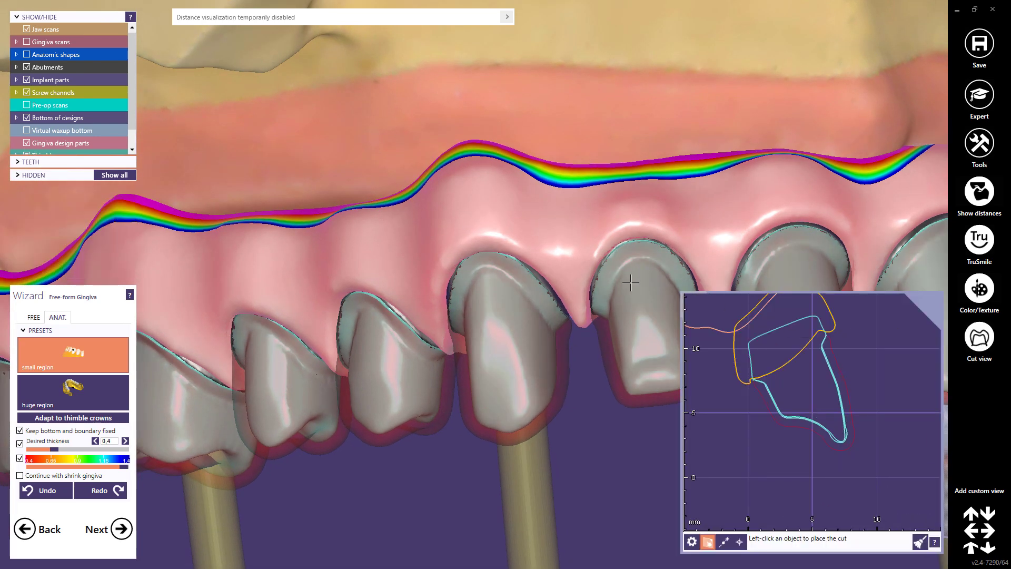
left_click(484, 287)
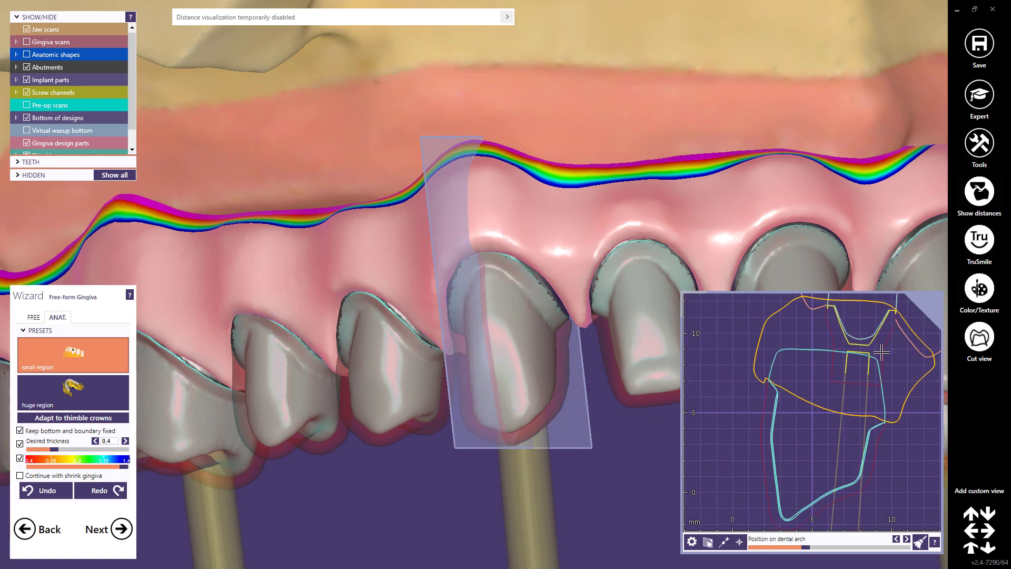
left_click(971, 350)
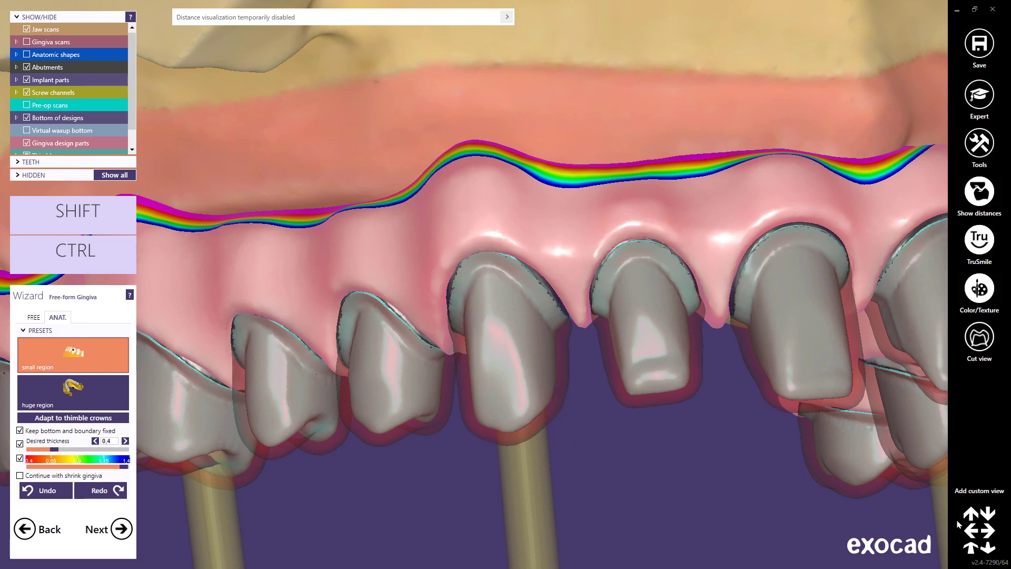
left_click(970, 548)
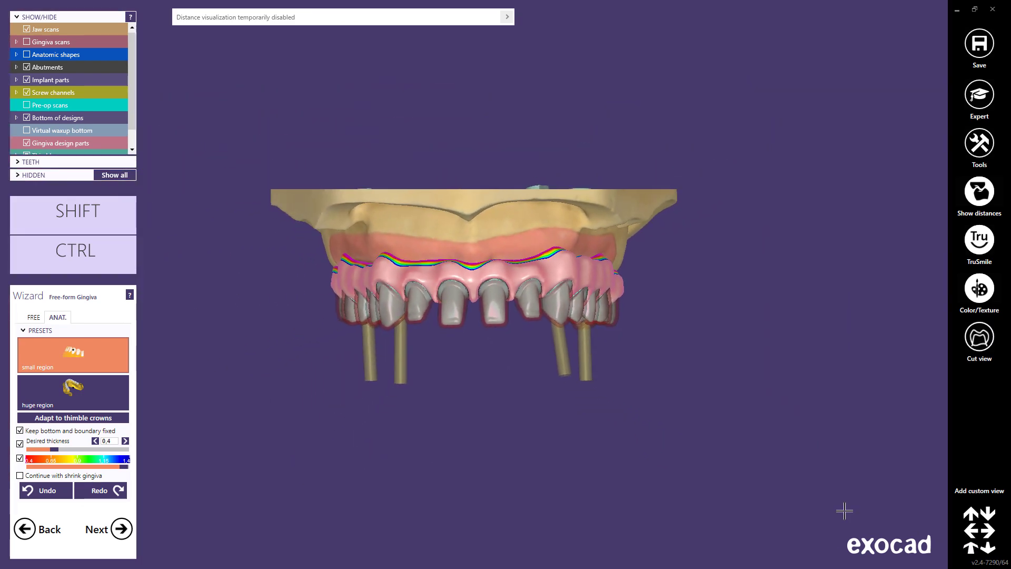
- Proceed to shrinking the thimble crowns and select the facial-ridges cutback design
left_click(122, 529)
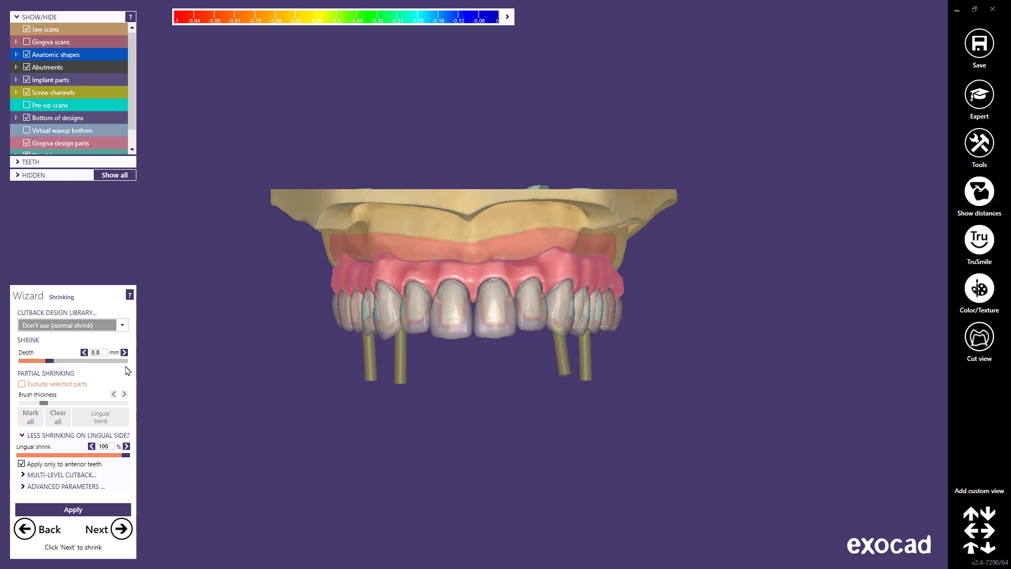
left_click(123, 326)
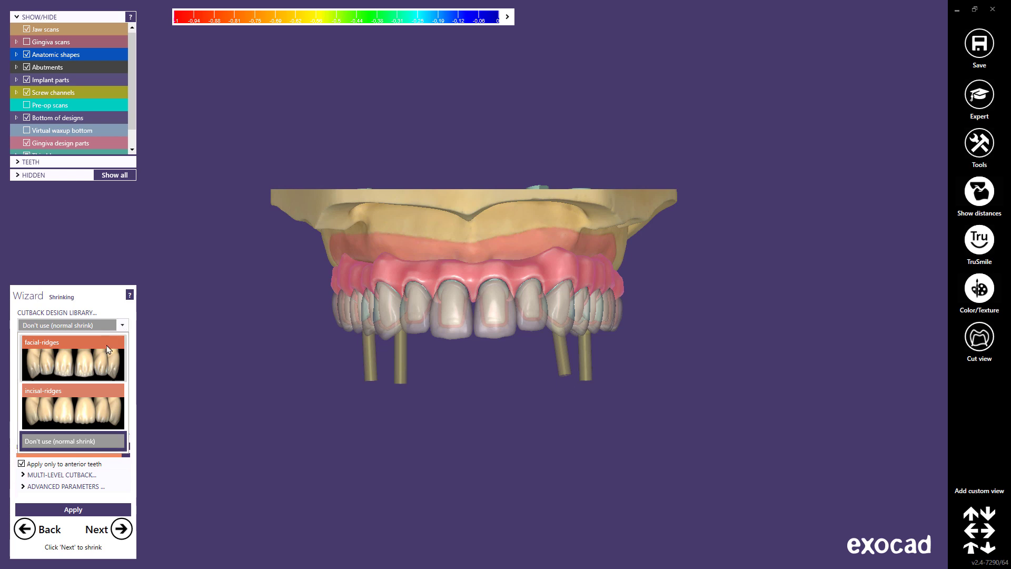
left_click(101, 364)
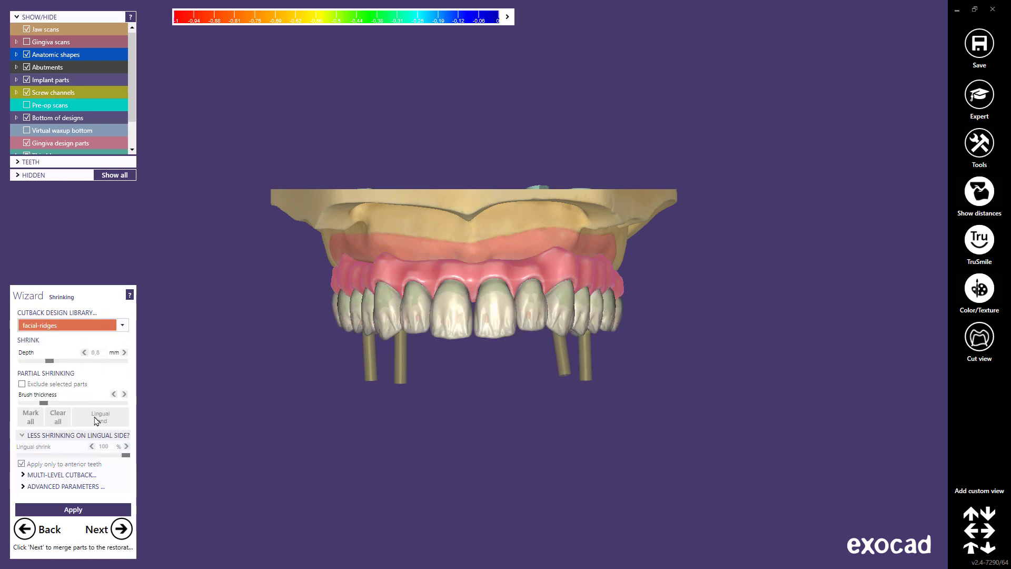
- Apply the facial-ridges cutback to the teeth and complete anatomic free-forming with the Tooth Parts preset selected
left_click(96, 509)
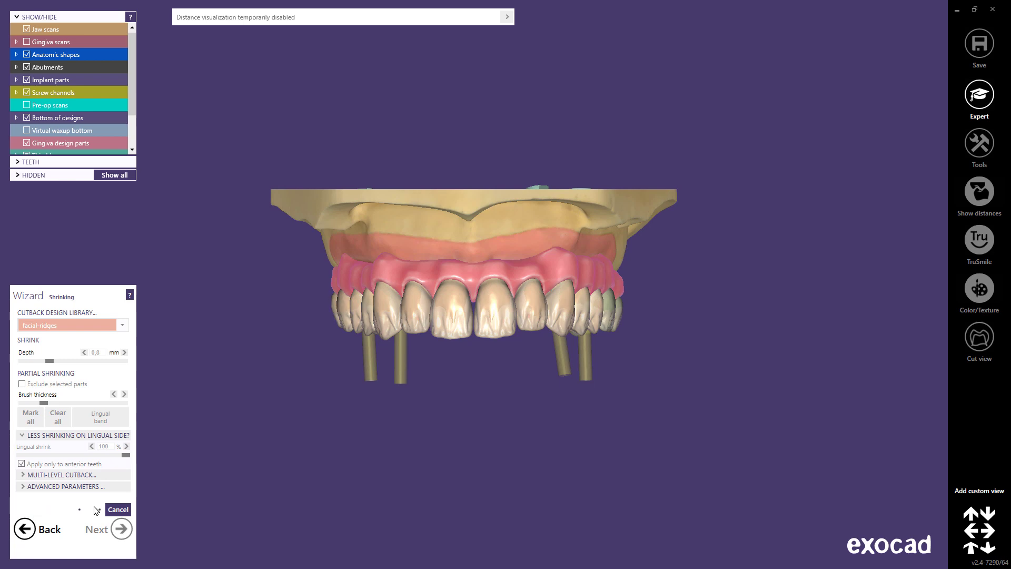
left_click(121, 530)
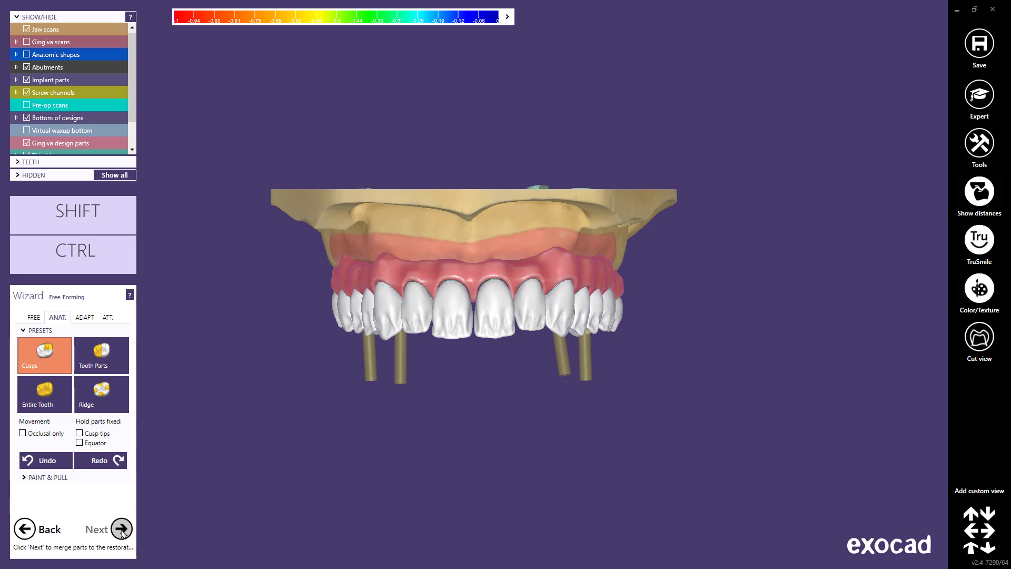
left_click(102, 358)
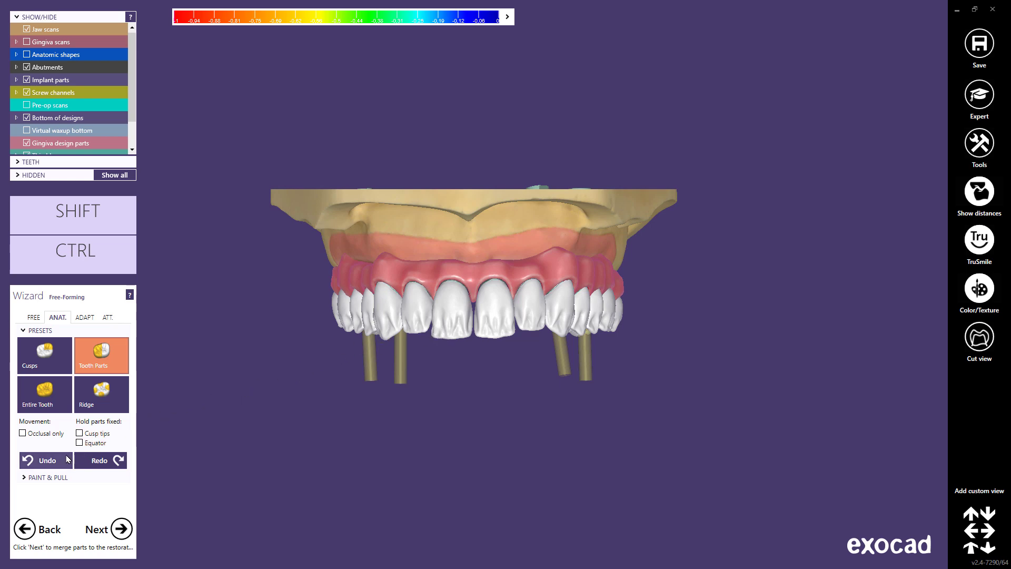
left_click(122, 529)
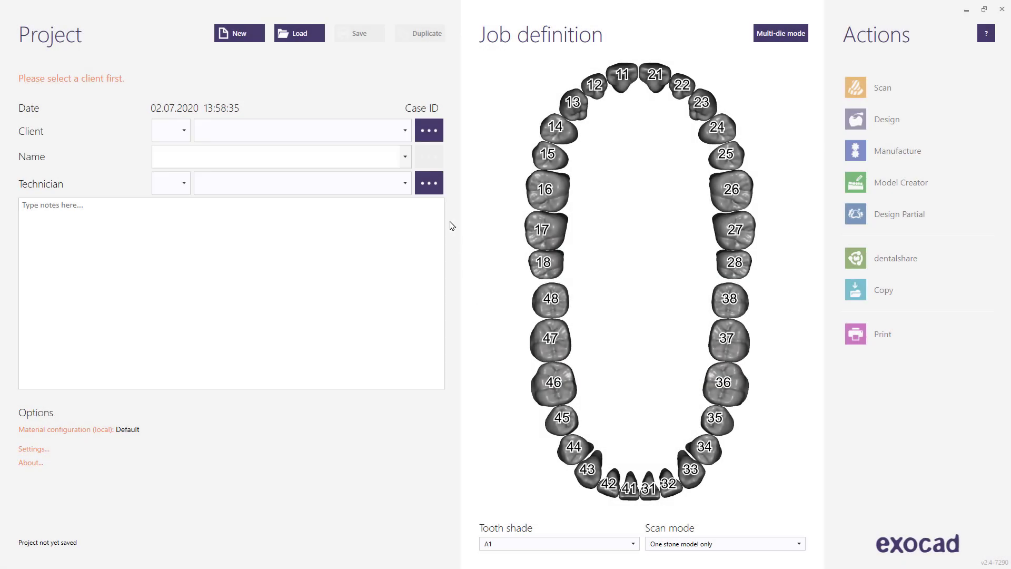
- Load the project "Immediate Load with DICOM data, New Plovdiv Sample"
left_click(309, 37)
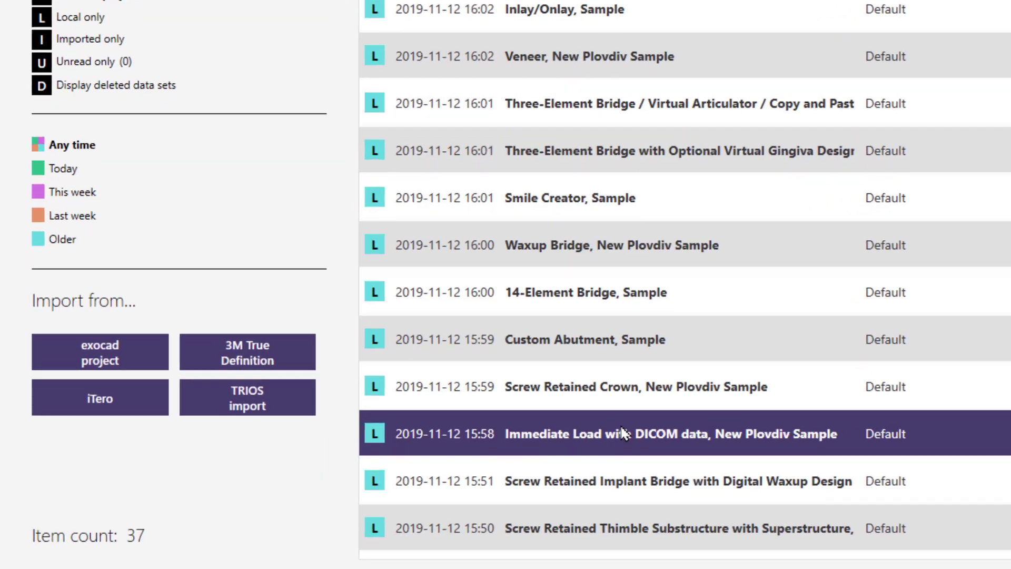
left_click(623, 433)
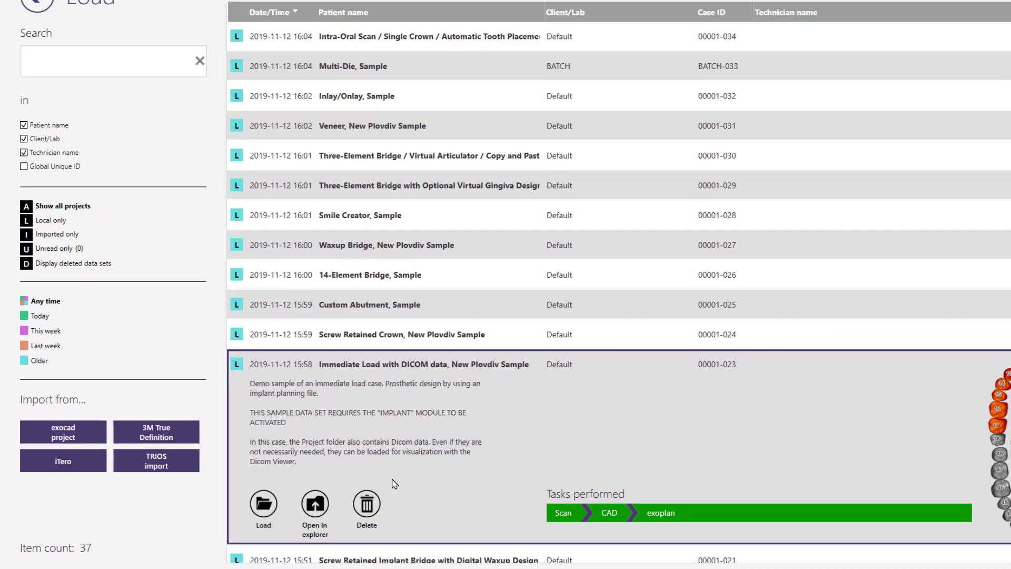
left_click(438, 459)
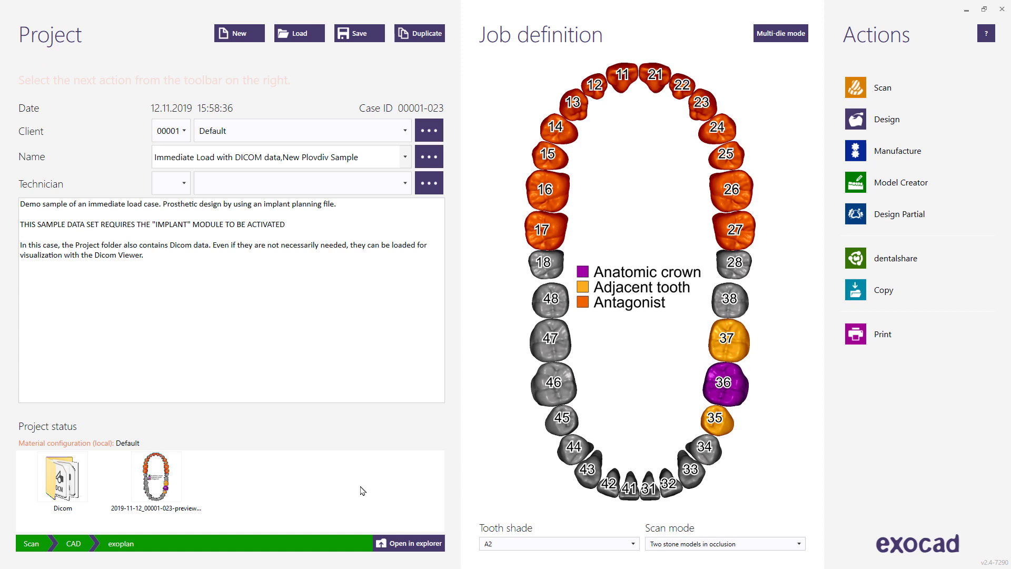
- Set tooth 36's implant-based option to "Abutment (custom or stock, decide later)" and accept the tooth definition
left_click(719, 393)
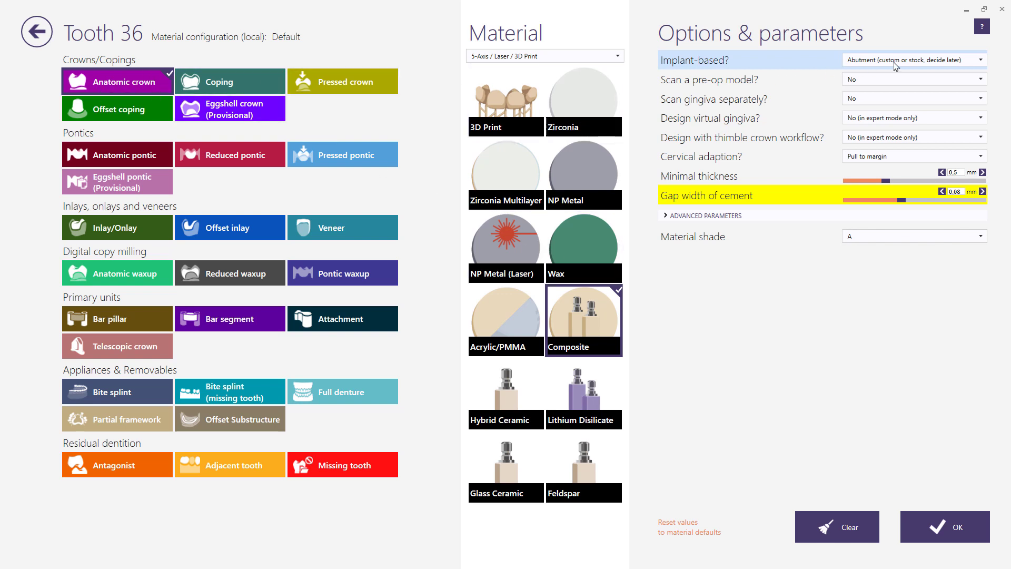
left_click(937, 61)
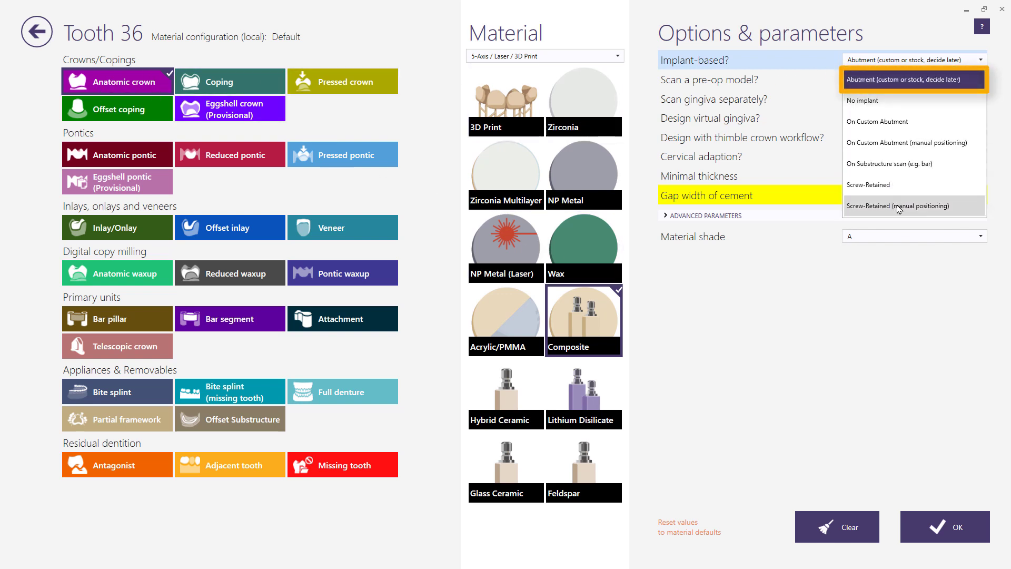
left_click(908, 83)
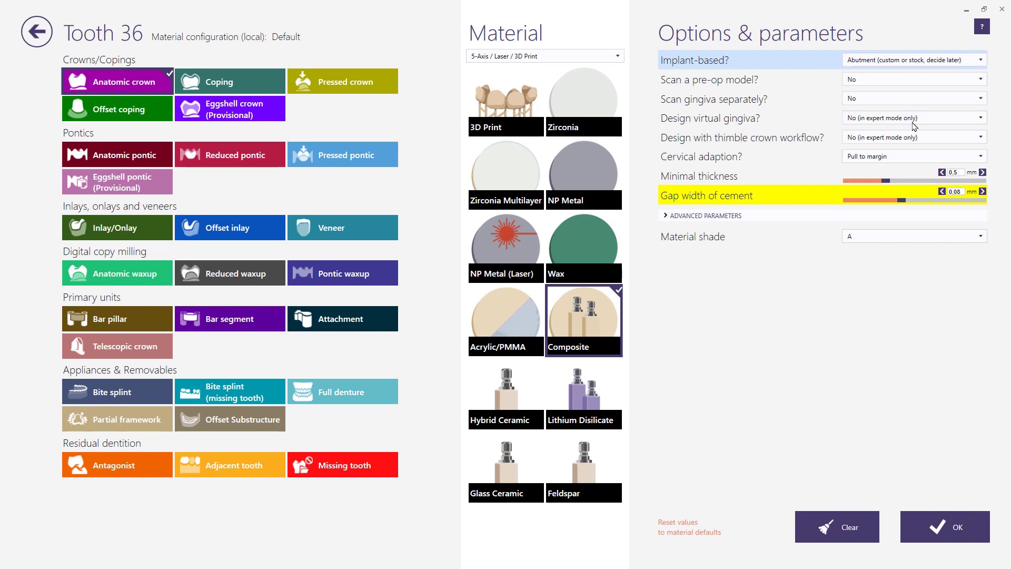
left_click(942, 527)
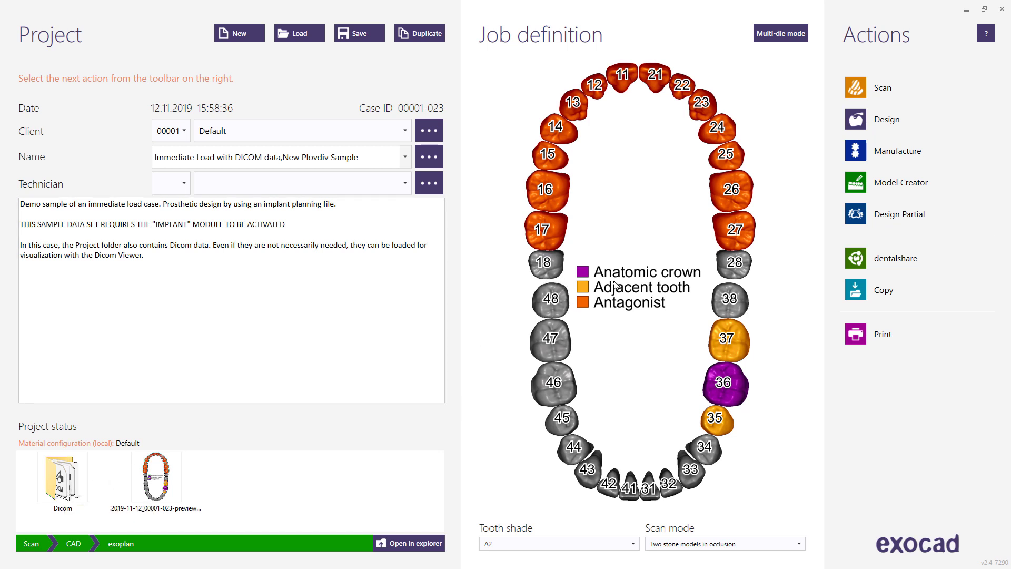
- Start designing the case and import the implant planning info file with the planned implant positions and tooth setup
left_click(889, 112)
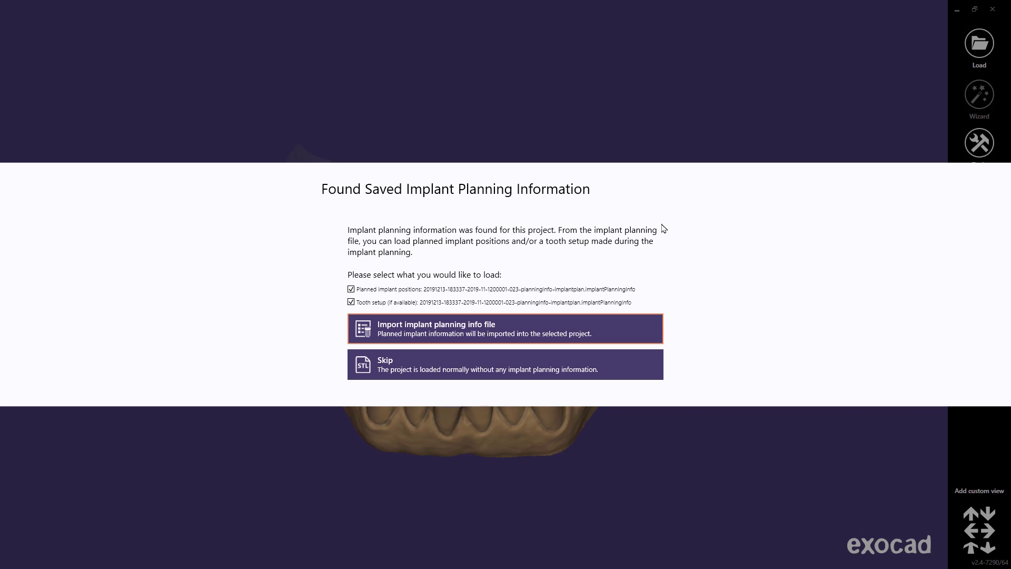
left_click(534, 334)
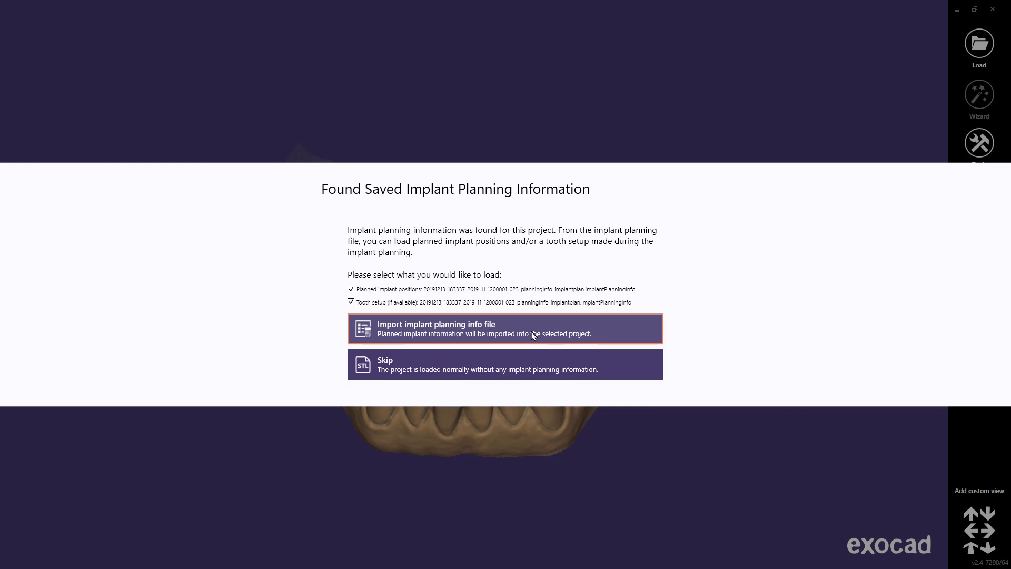
left_click(531, 333)
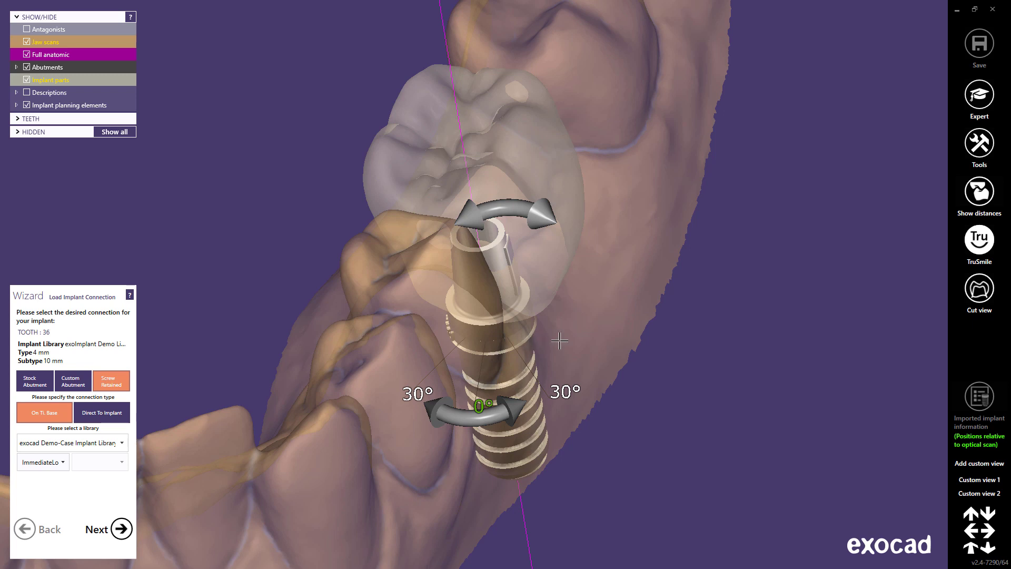
- Hide the jaw scans and load a stock abutment for tooth 36 from the exoImplant Demo Library - StockAbutment
key("1")
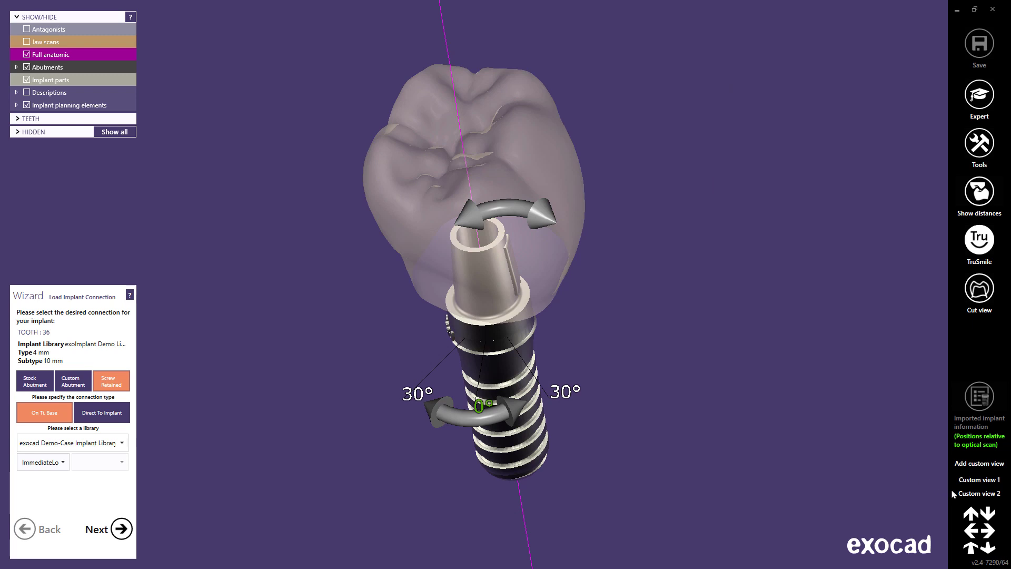
left_click(968, 493)
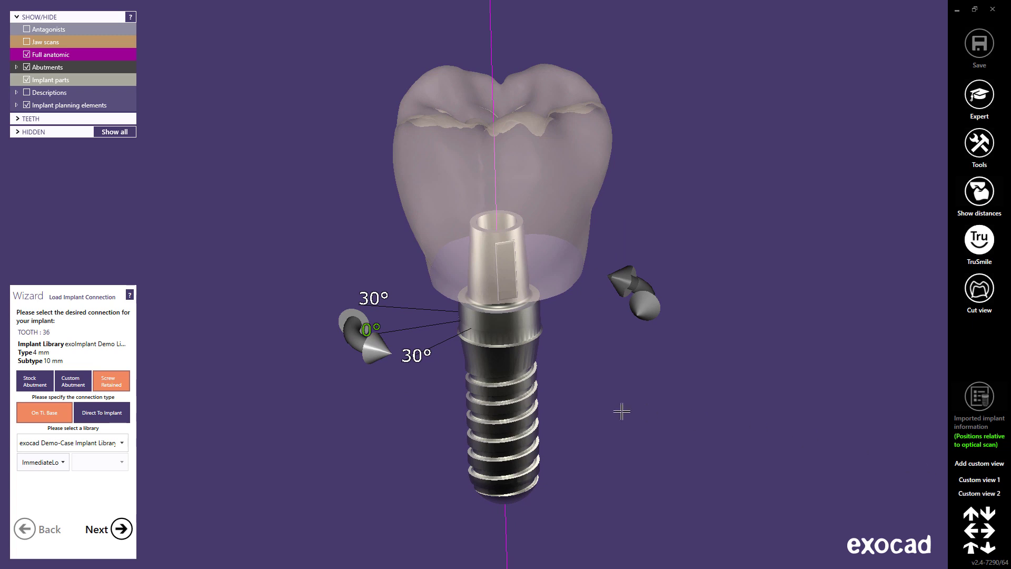
left_click(35, 382)
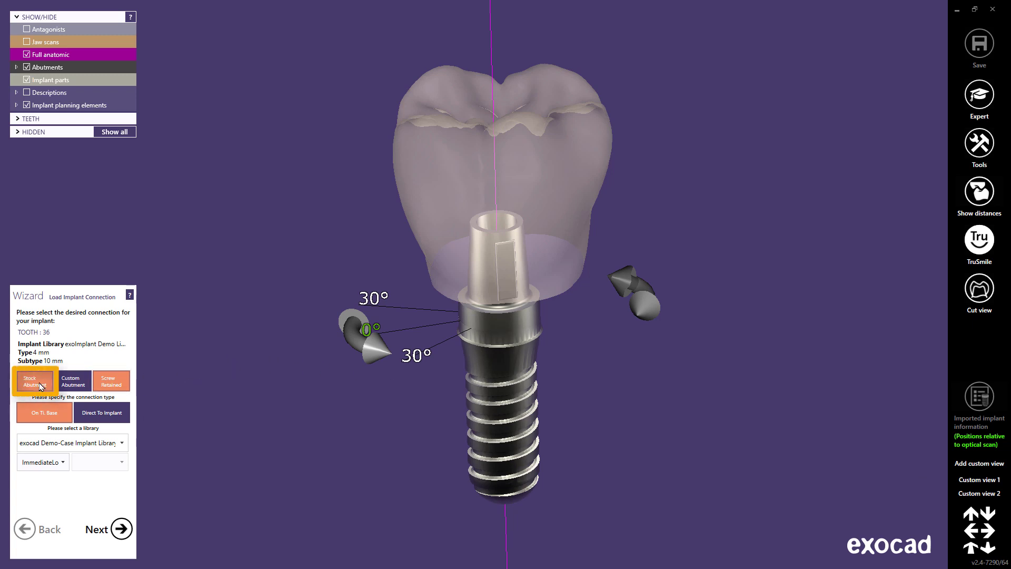
left_click(121, 411)
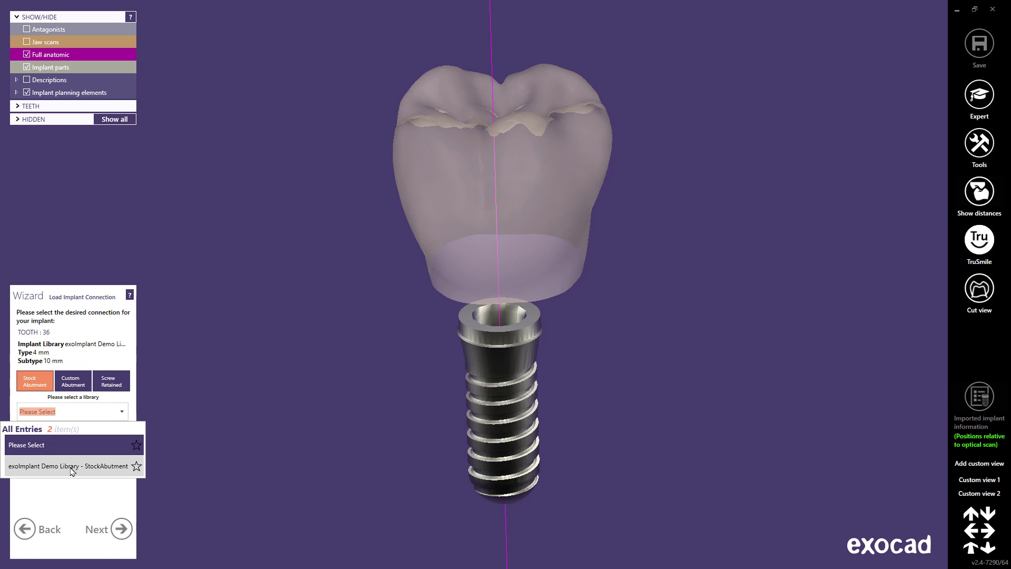
left_click(73, 466)
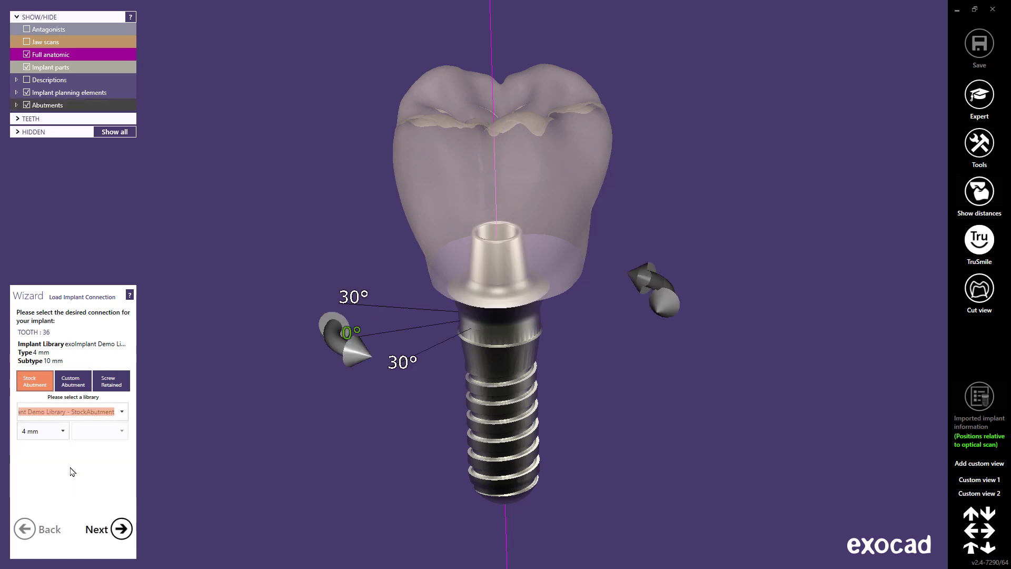
- Try the "4 mm - 15 degrees" stock abutment on the implant, switch back to 4 mm, and inspect the resulting crown
left_click(55, 432)
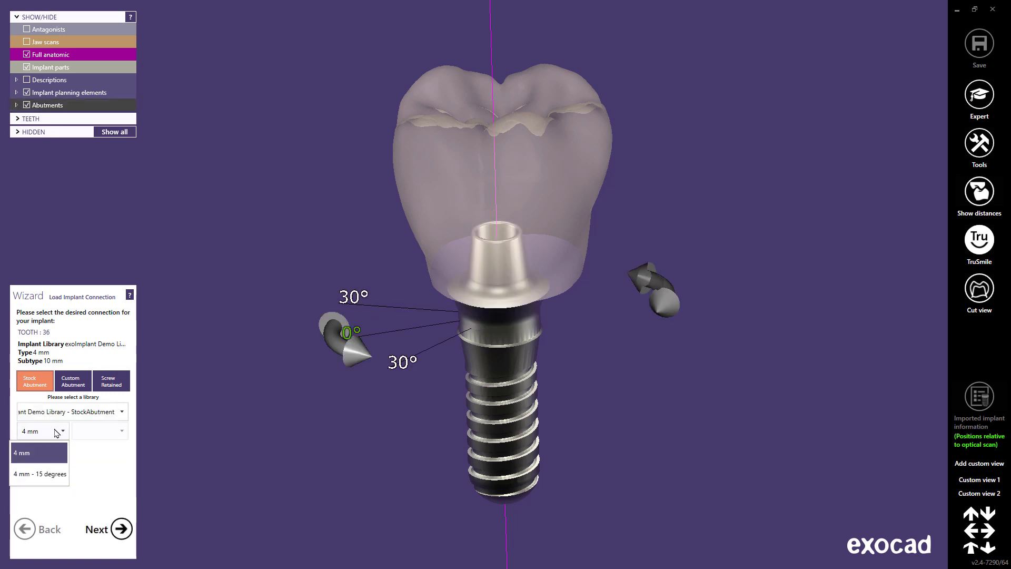
left_click(47, 477)
left_click_drag(360, 344, 312, 320)
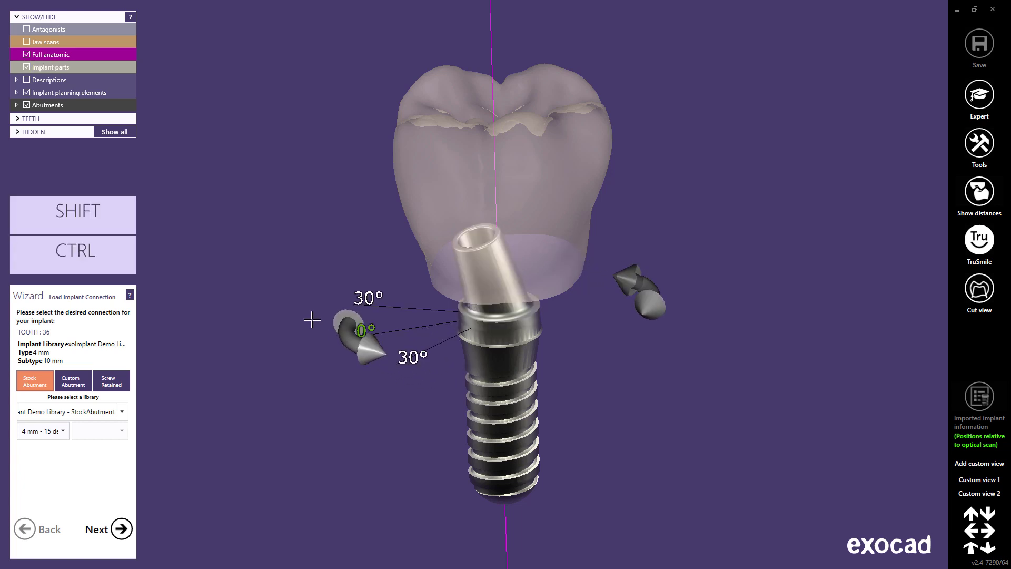
left_click(61, 432)
left_click(47, 453)
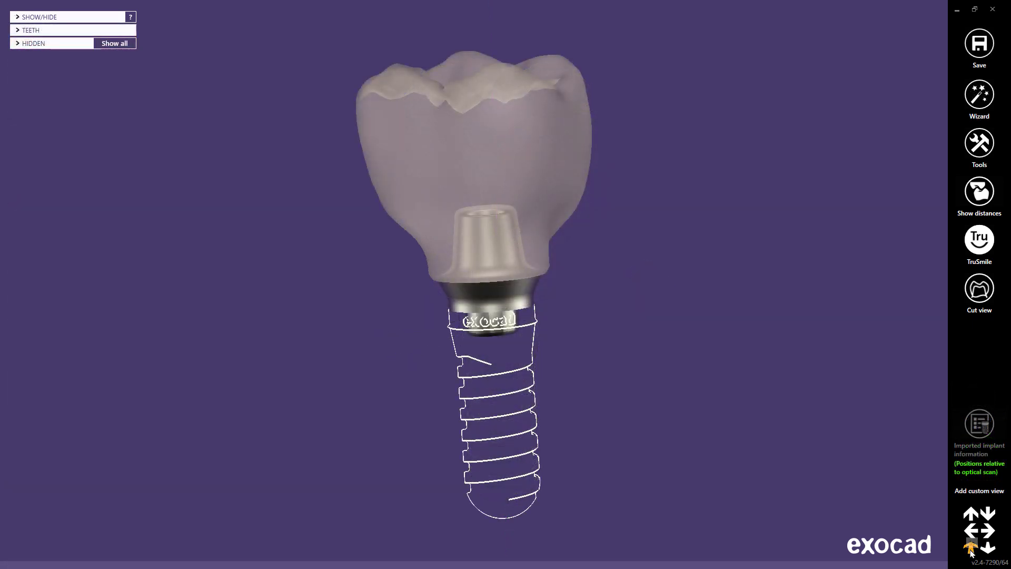
left_click(971, 552)
left_click(988, 534)
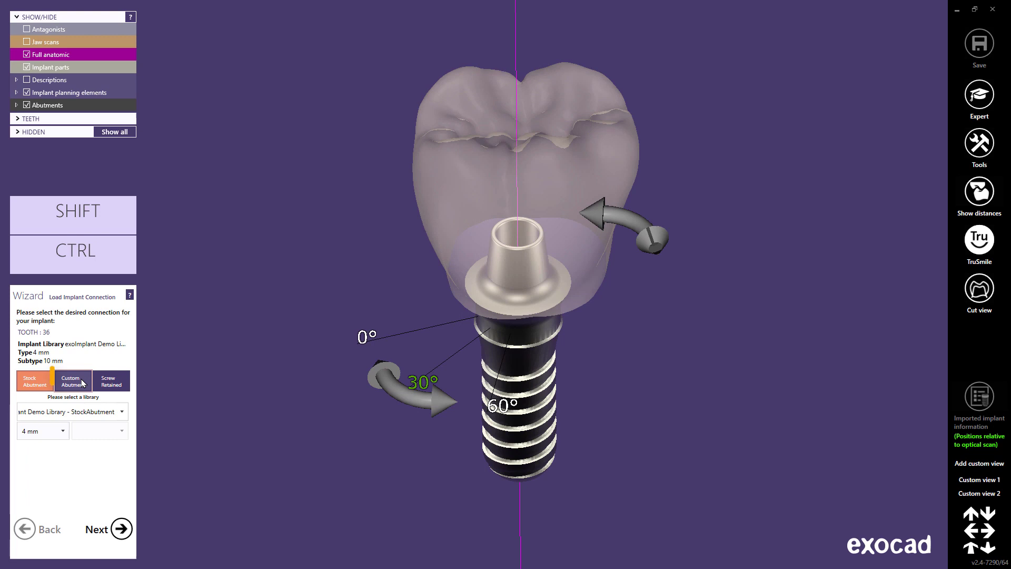
- Change tooth 36 to a custom abutment on a Ti base from the exocad Demo Implant Library and inspect the resulting design
left_click(82, 382)
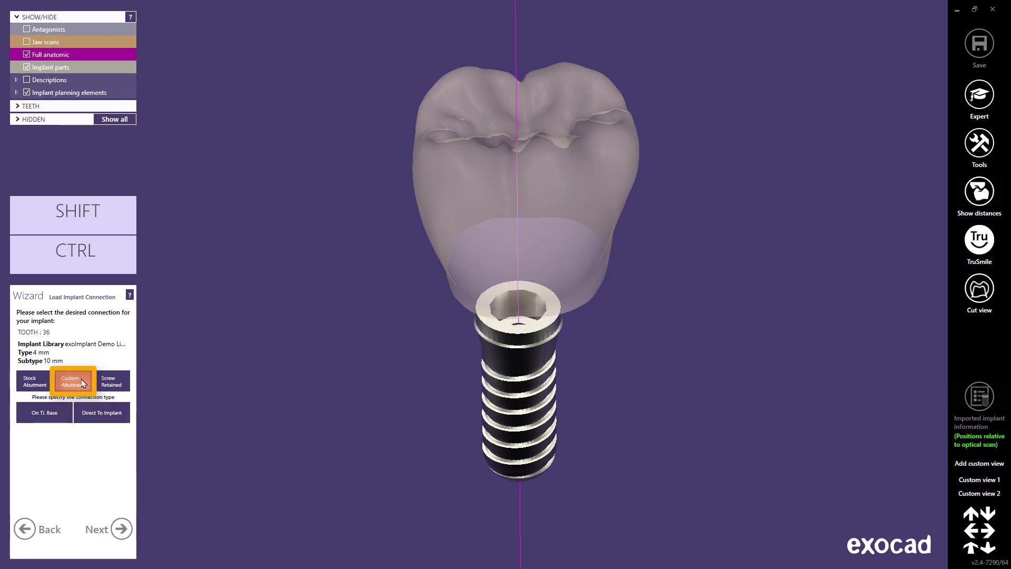
left_click(41, 415)
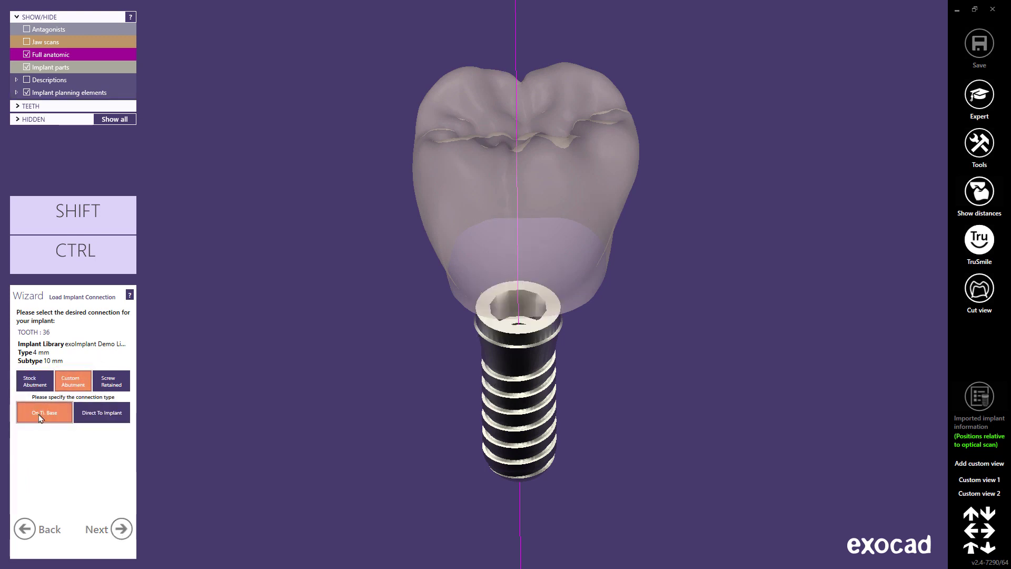
left_click(120, 444)
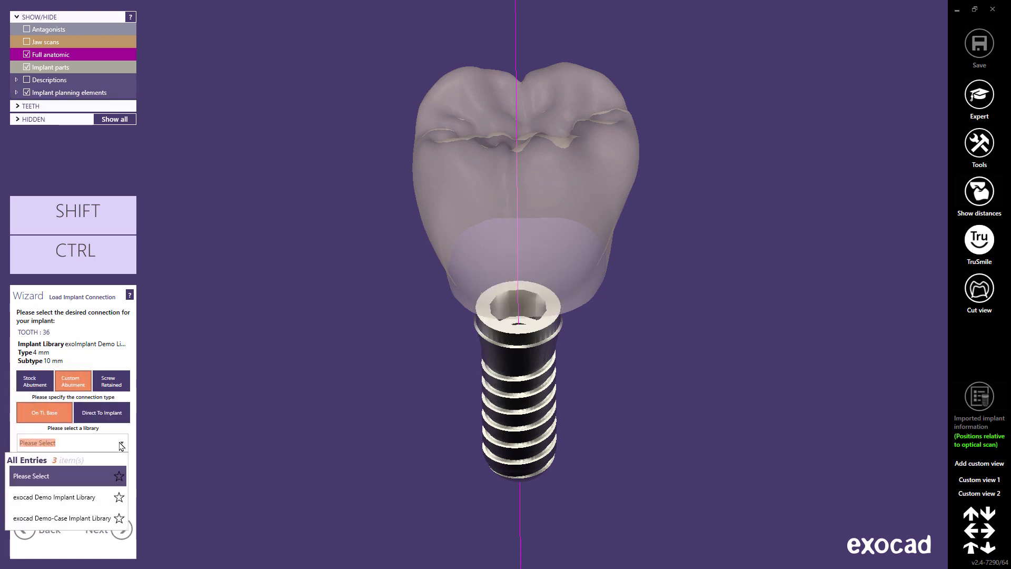
left_click(56, 498)
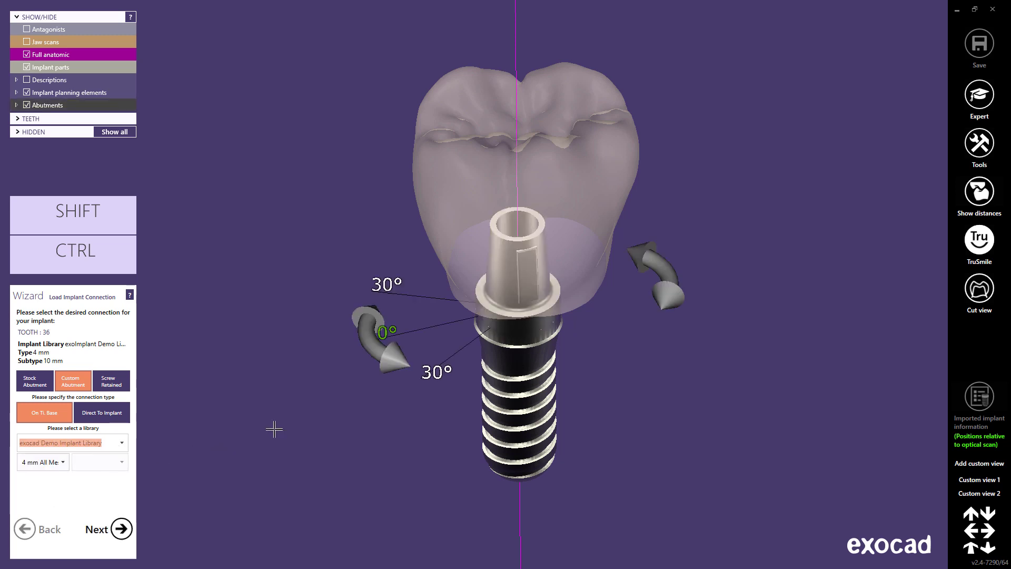
left_click_drag(372, 352, 433, 395)
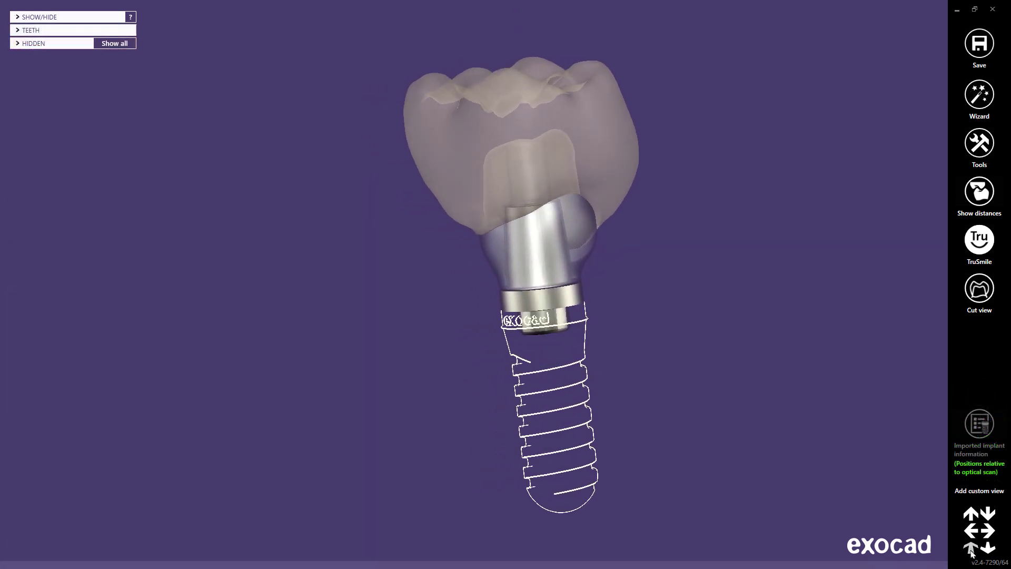
left_click(990, 531)
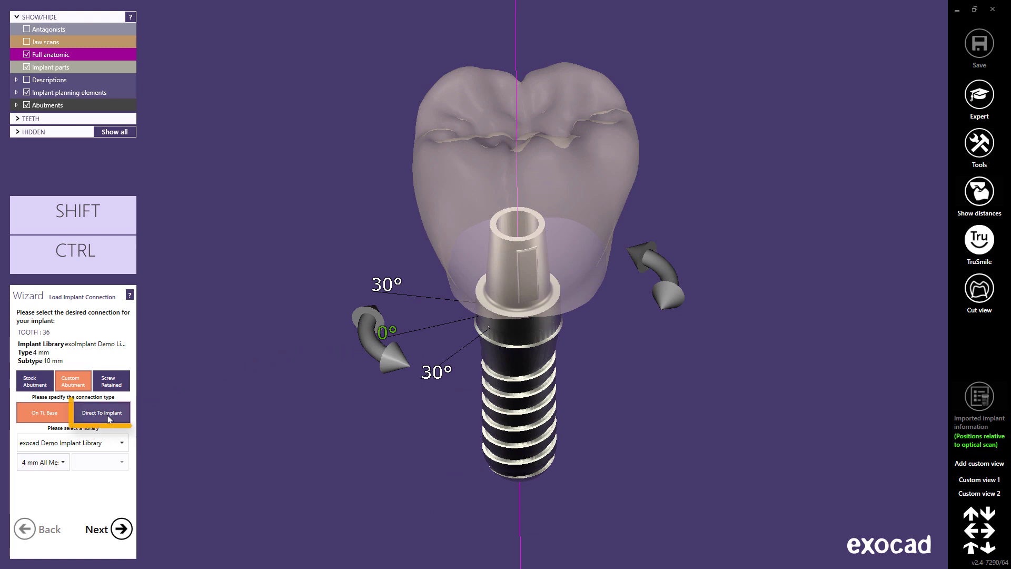
- Change tooth 36 to a custom abutment direct to implant from the exocad Demo Implant Library and inspect the resulting design
left_click(109, 417)
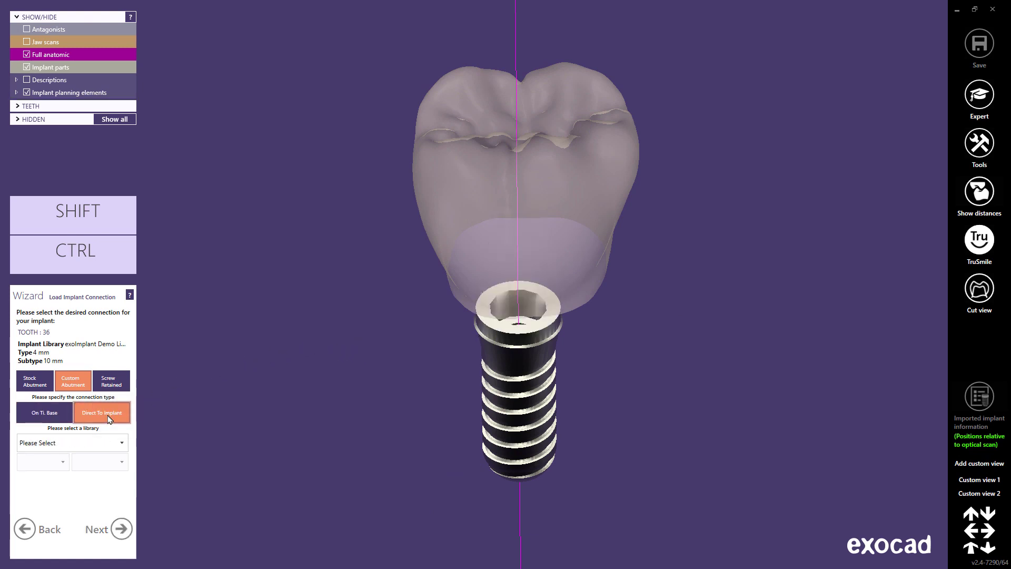
left_click(53, 442)
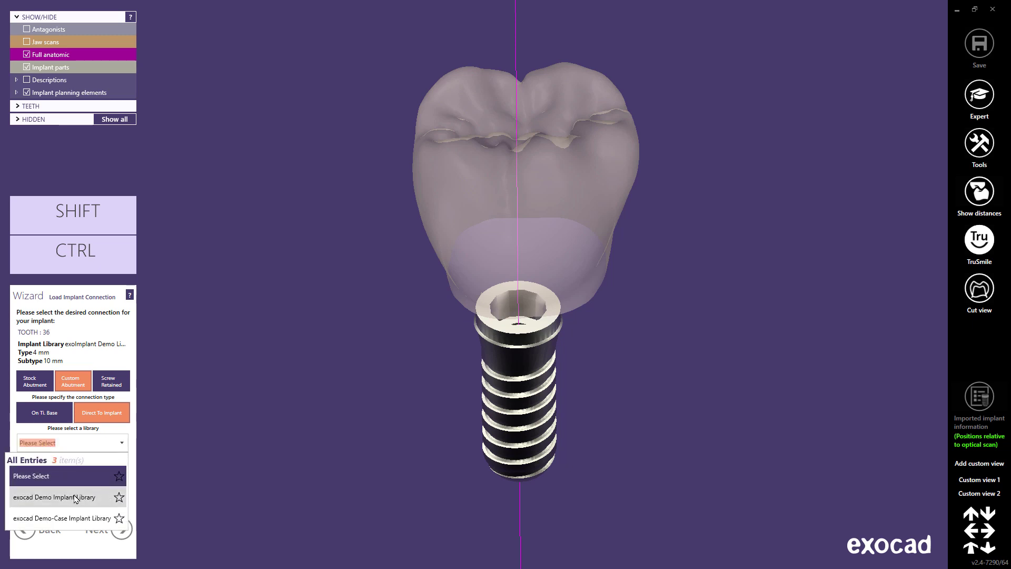
left_click(76, 498)
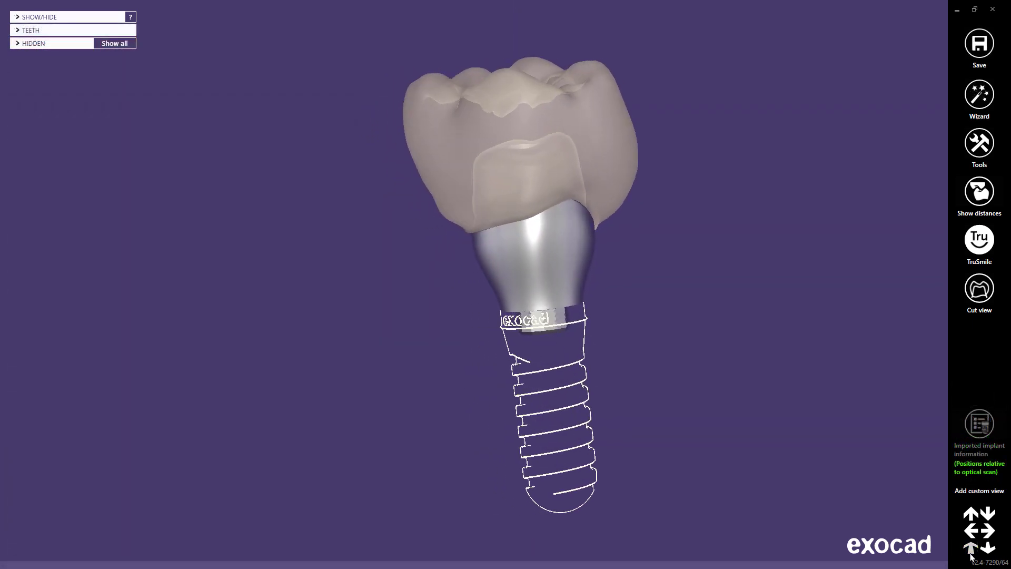
left_click(970, 555)
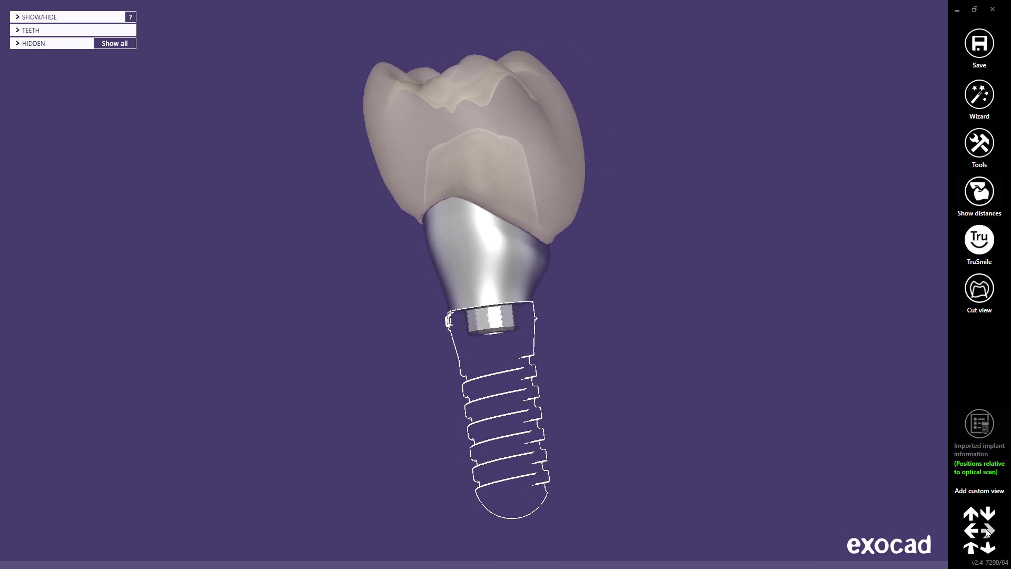
left_click(986, 529)
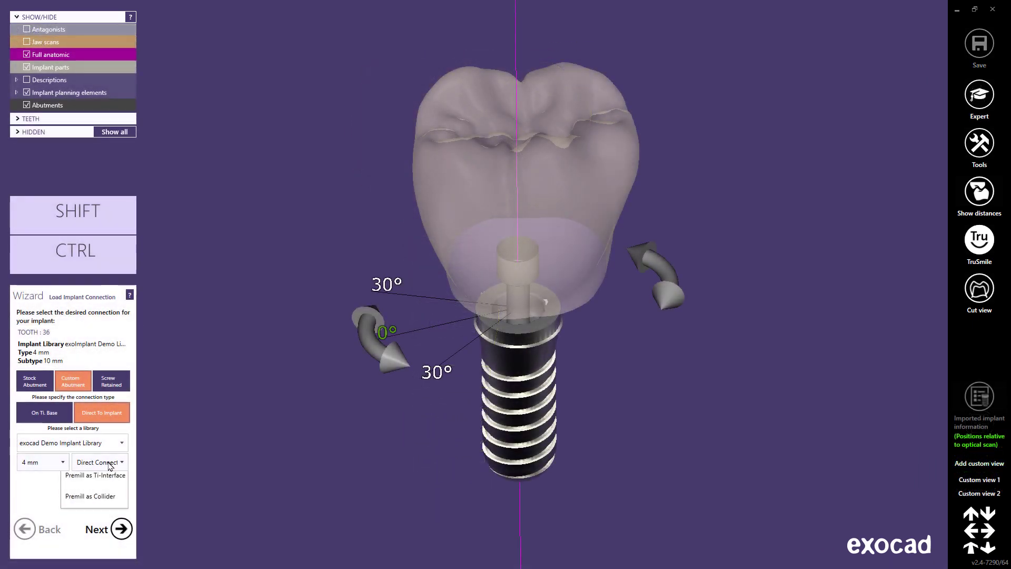
- Try the Premill as Ti-Interface connection for the custom abutment, view the blank semi-transparently, and switch back to Direct Connection
left_click(108, 463)
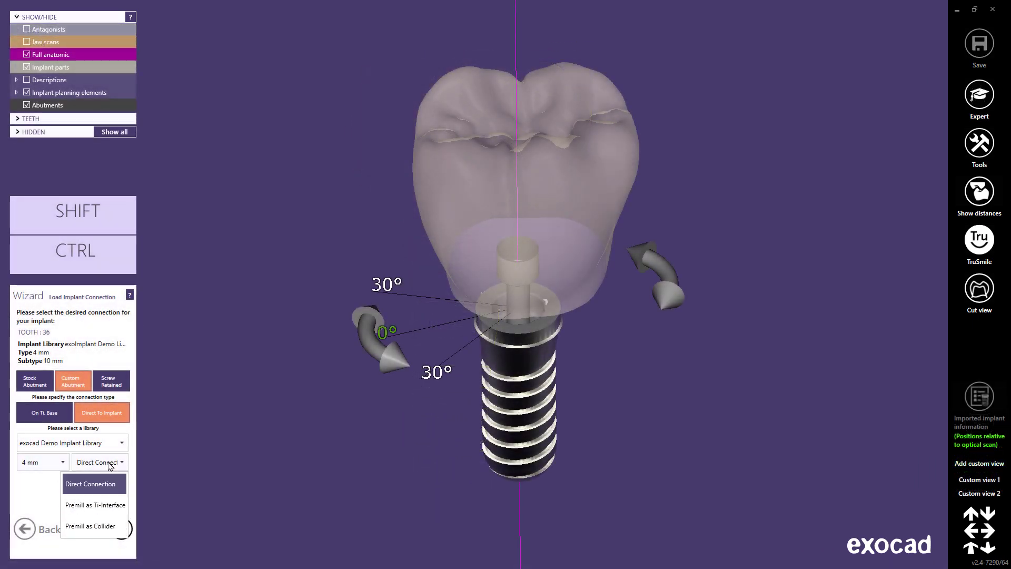
left_click(104, 505)
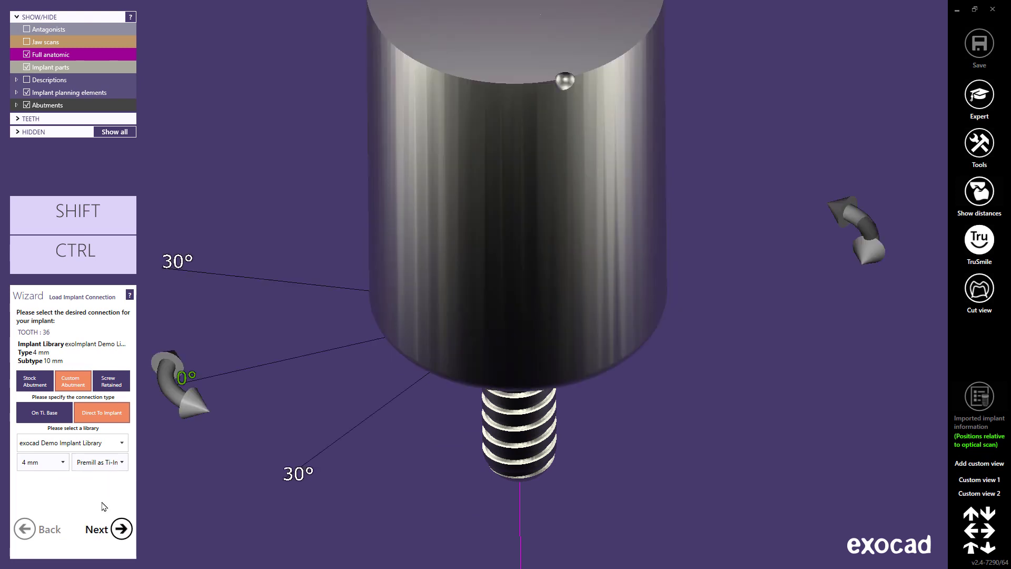
left_click(465, 283, "shift")
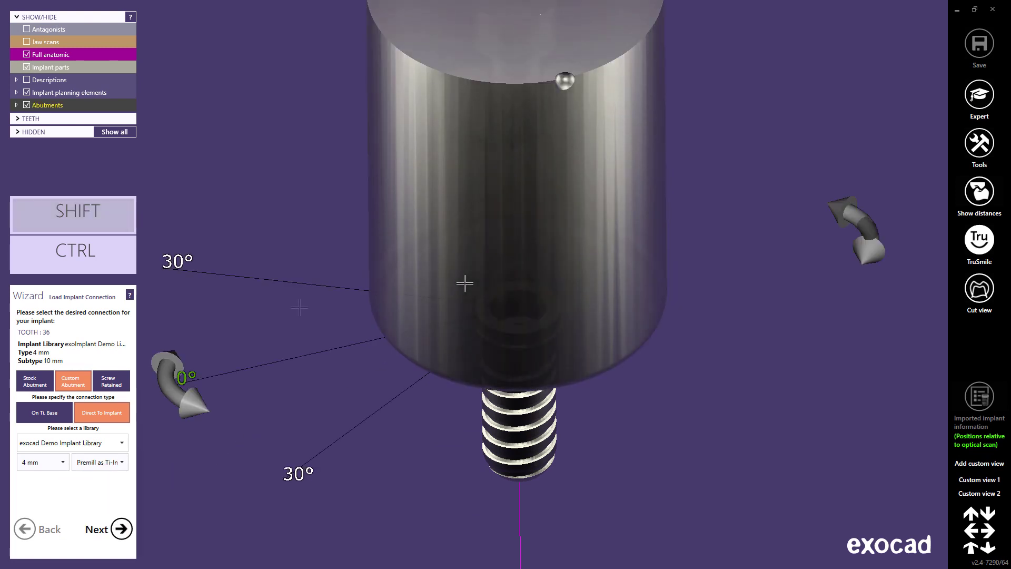
left_click(119, 461)
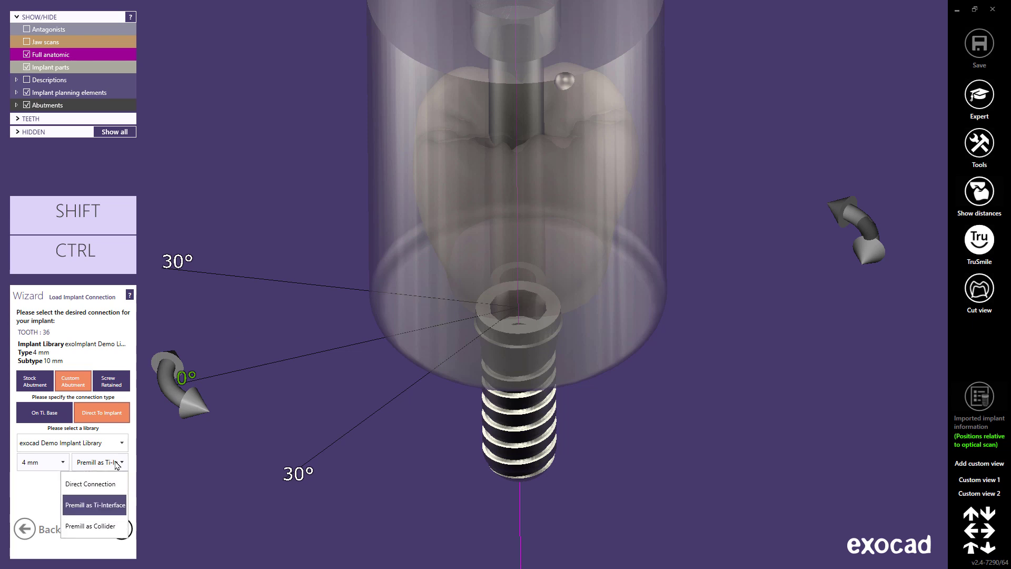
left_click(107, 484)
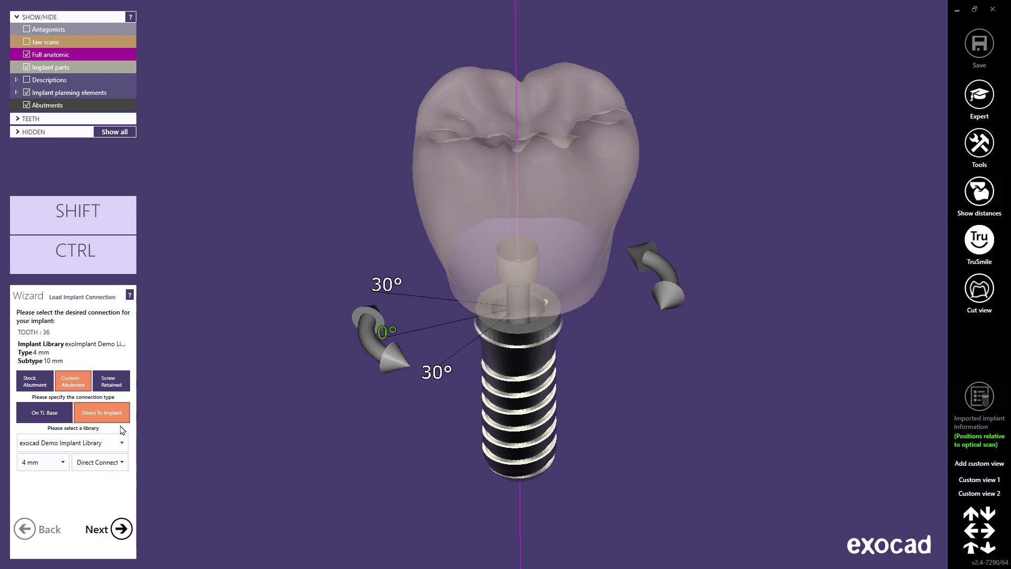
- Change tooth 36 to a screw-retained crown on a Ti base from the exocad Demo Implant Library and inspect the resulting design
left_click(117, 381)
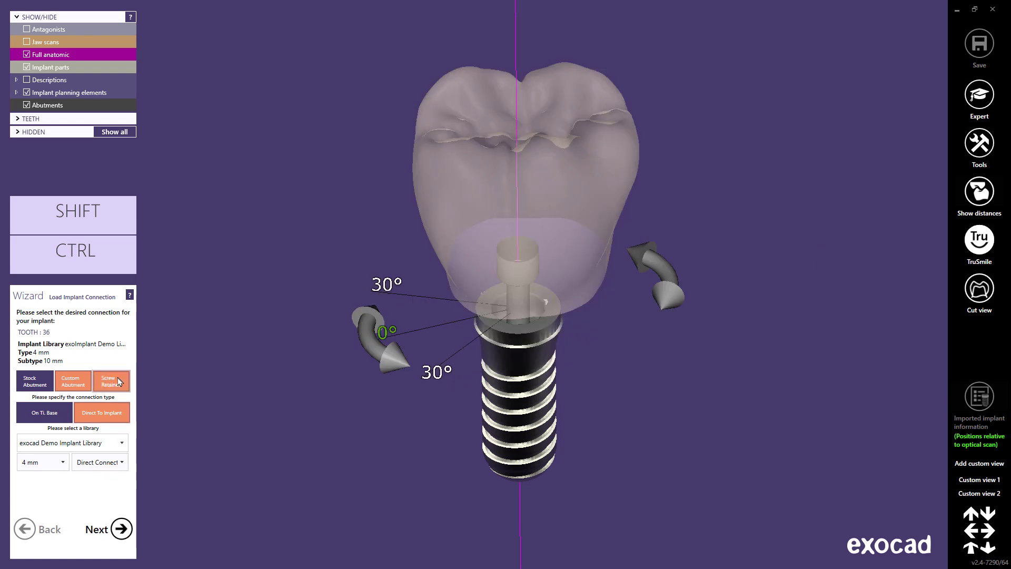
left_click(125, 444)
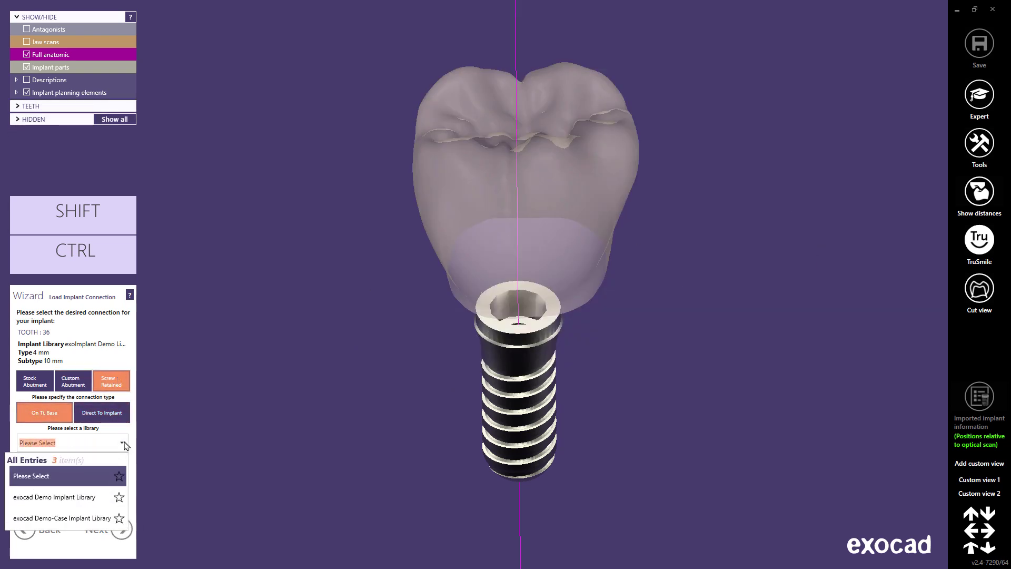
left_click(87, 499)
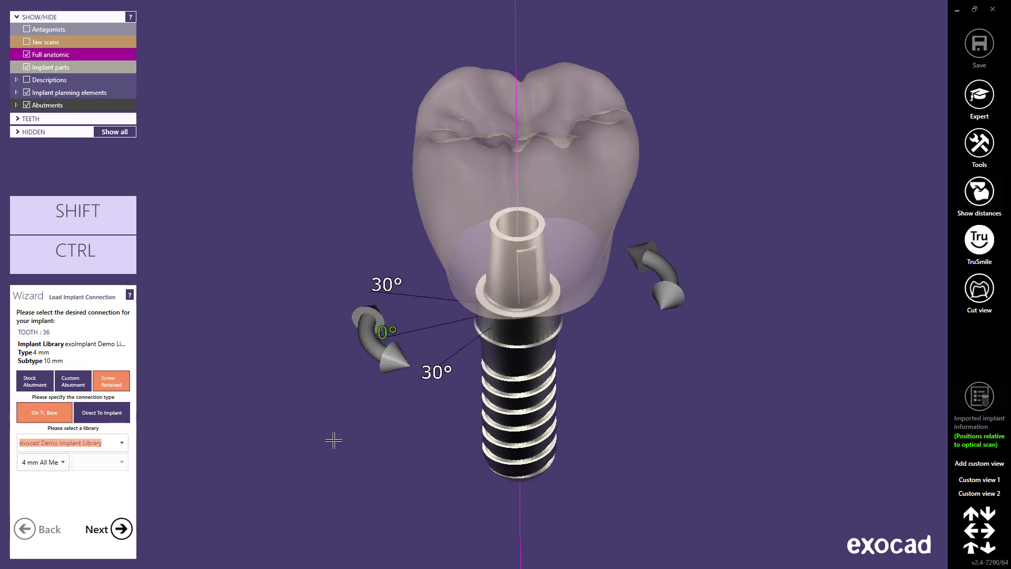
left_click_drag(372, 342, 424, 369)
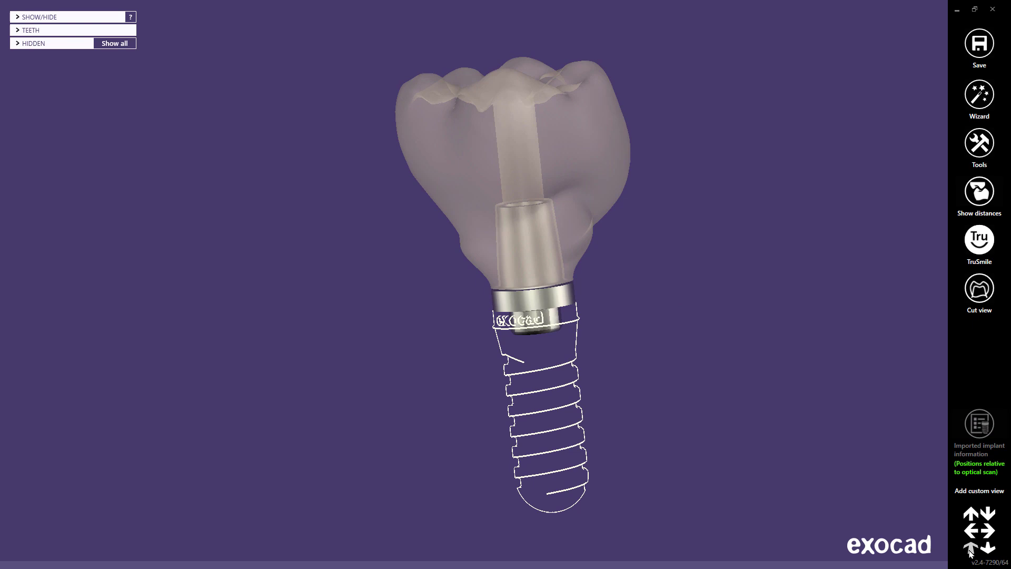
left_click(971, 550)
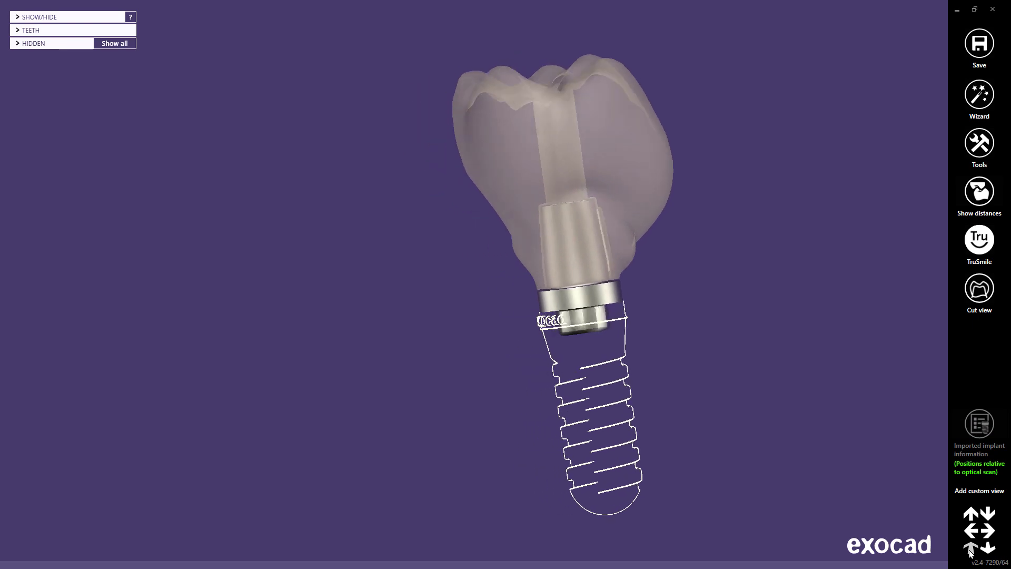
left_click(991, 532)
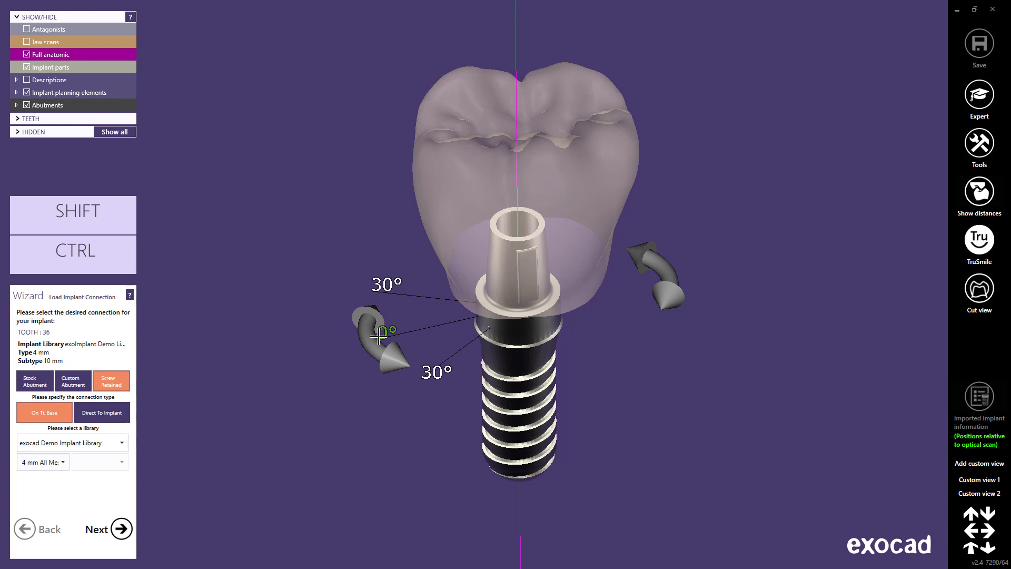
- Change the screw-retained crown to direct to implant using the exocad Demo Implant Library and inspect the resulting design
left_click(126, 413)
left_click(72, 442)
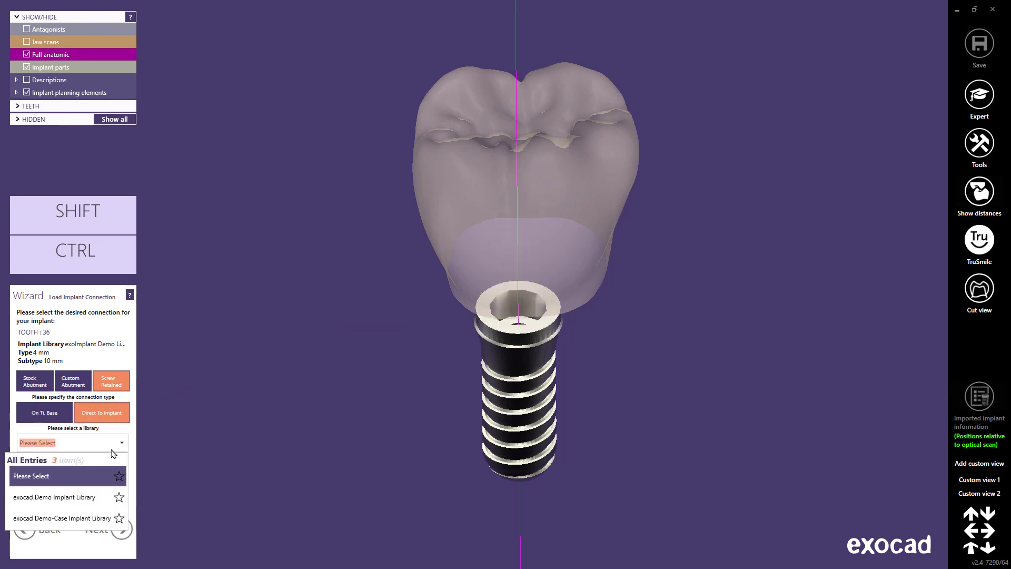
left_click(68, 498)
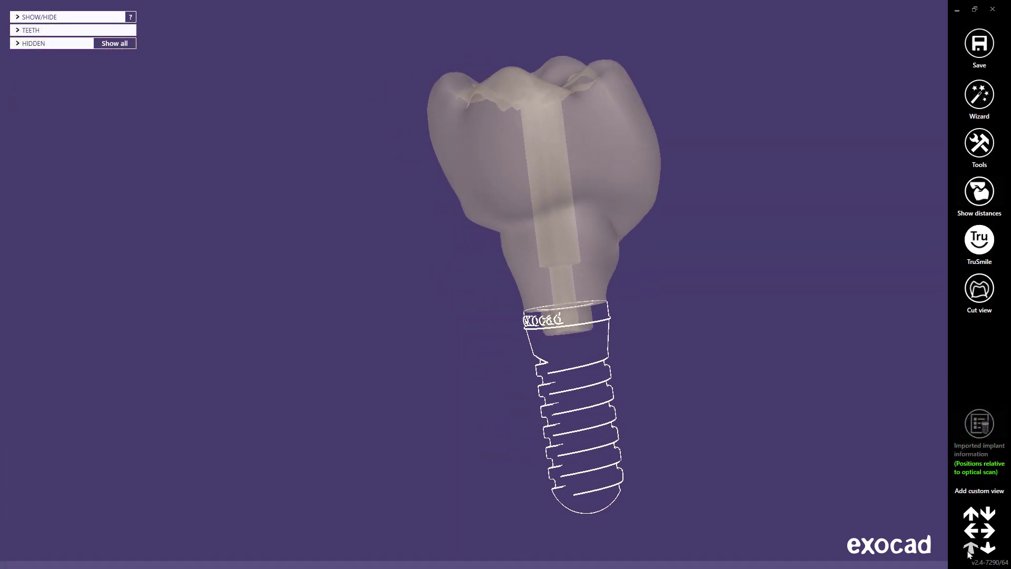
left_click(969, 552)
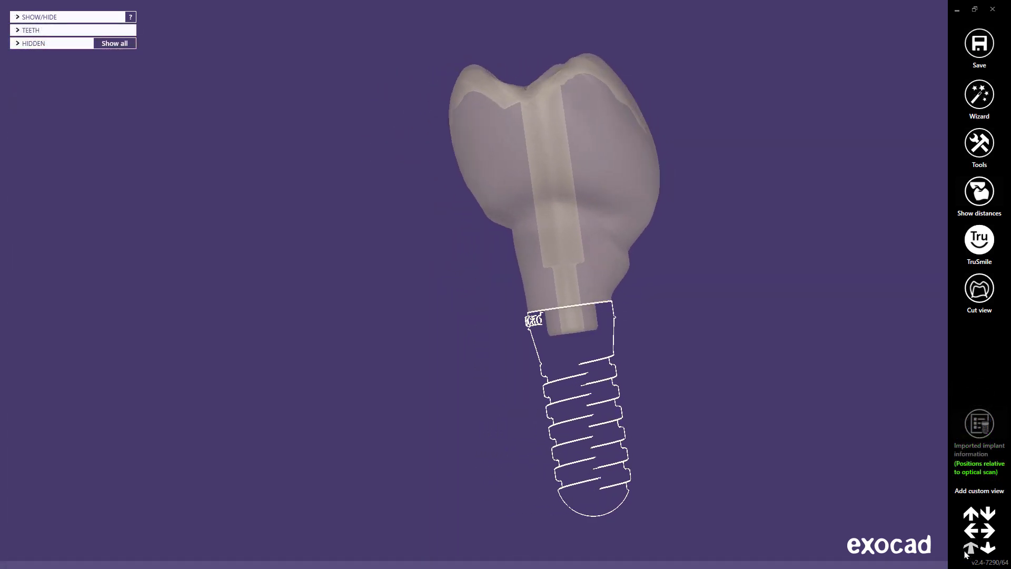
left_click(992, 534)
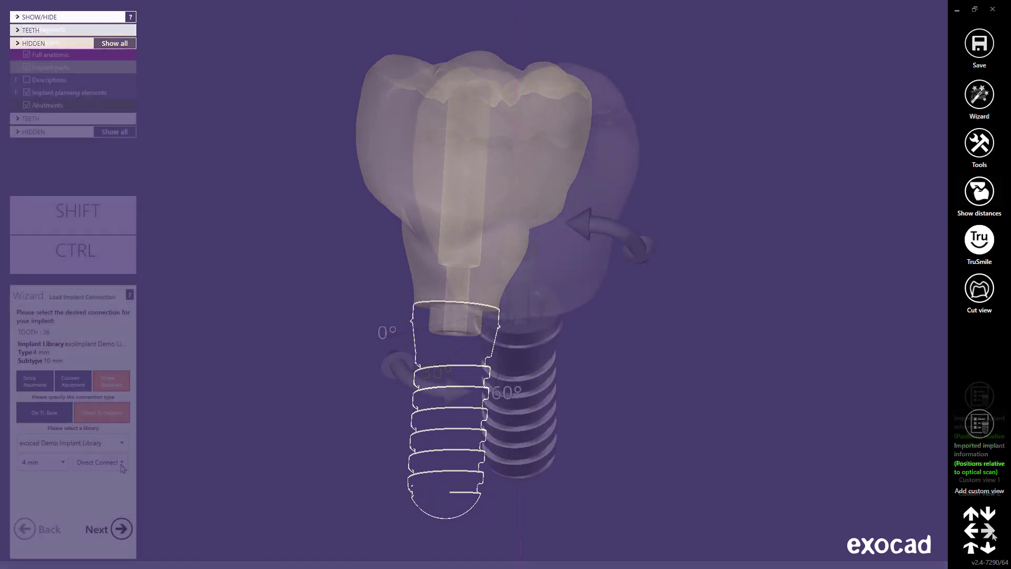
- Try Premill as Ti-Interface for the screw-retained crown with the semi-transparent blank rotated to 30°, and switch back to Direct Connection
left_click(122, 461)
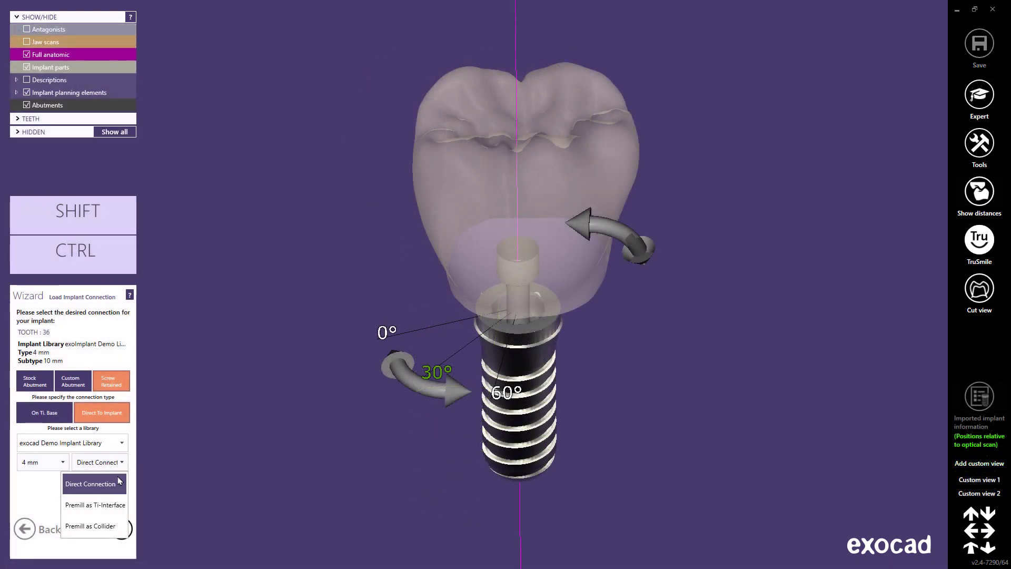
left_click(107, 506)
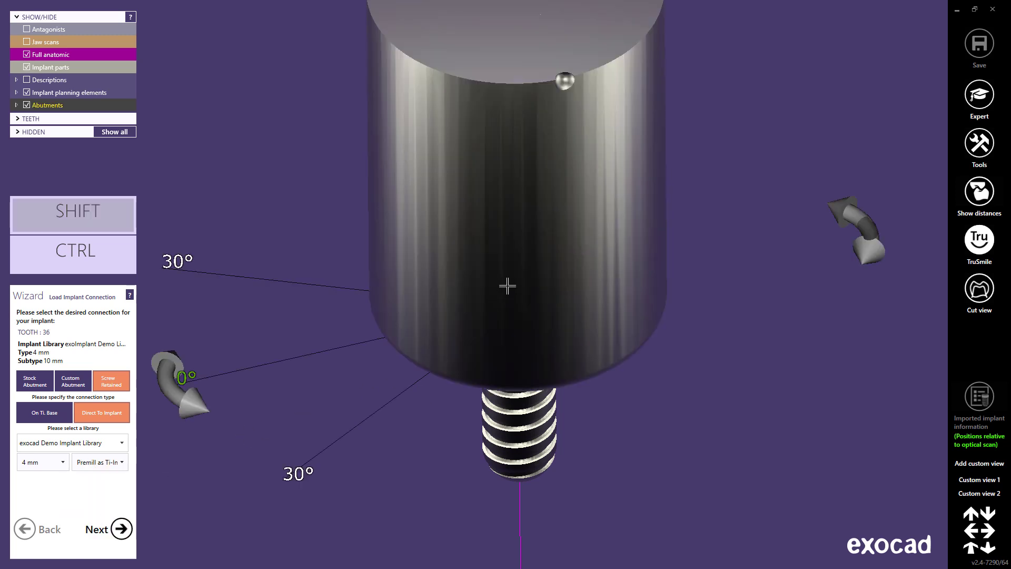
left_click(507, 286, "shift")
left_click_drag(174, 382, 153, 241)
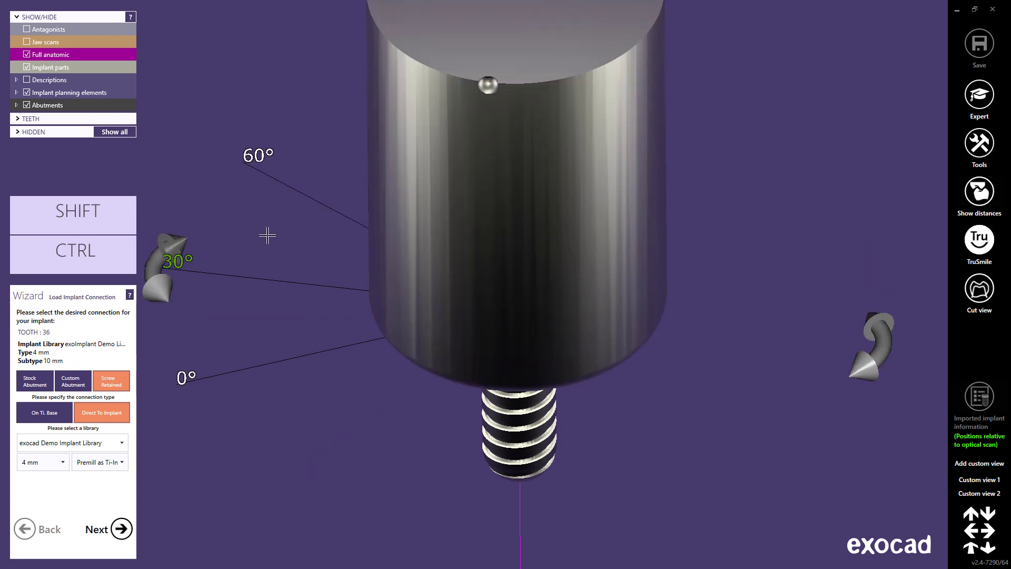
left_click(454, 241, "shift")
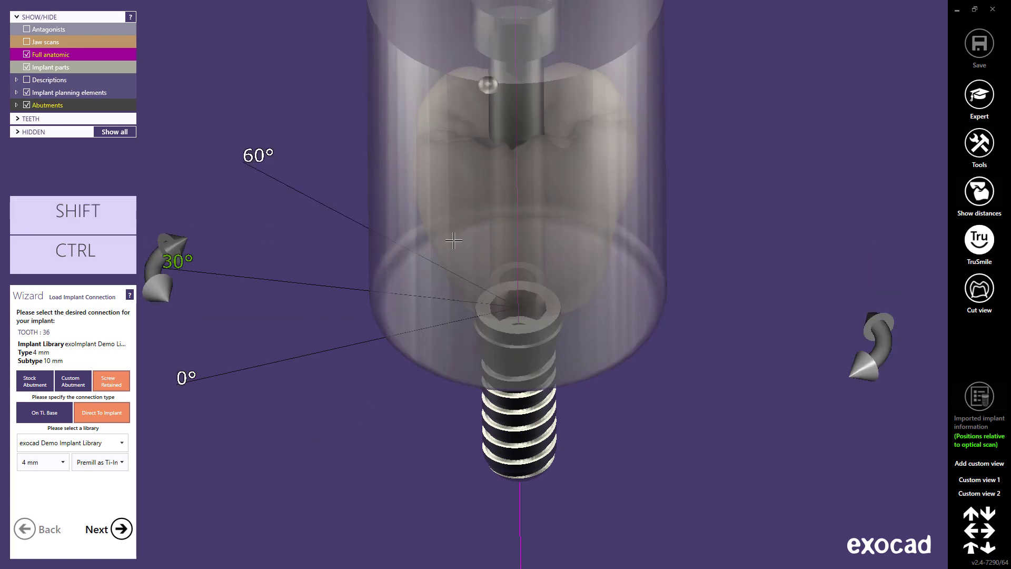
left_click(123, 463)
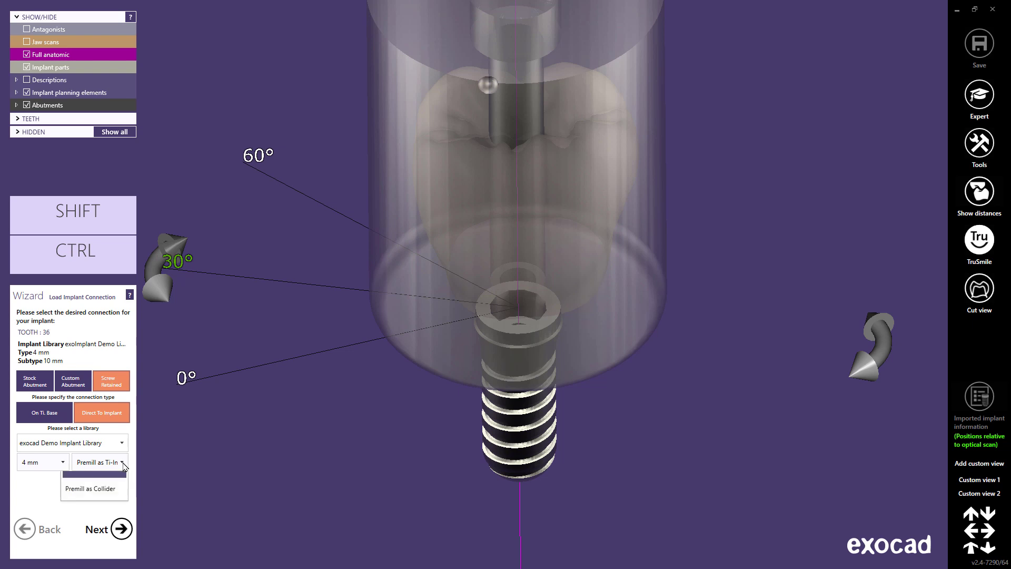
left_click(112, 484)
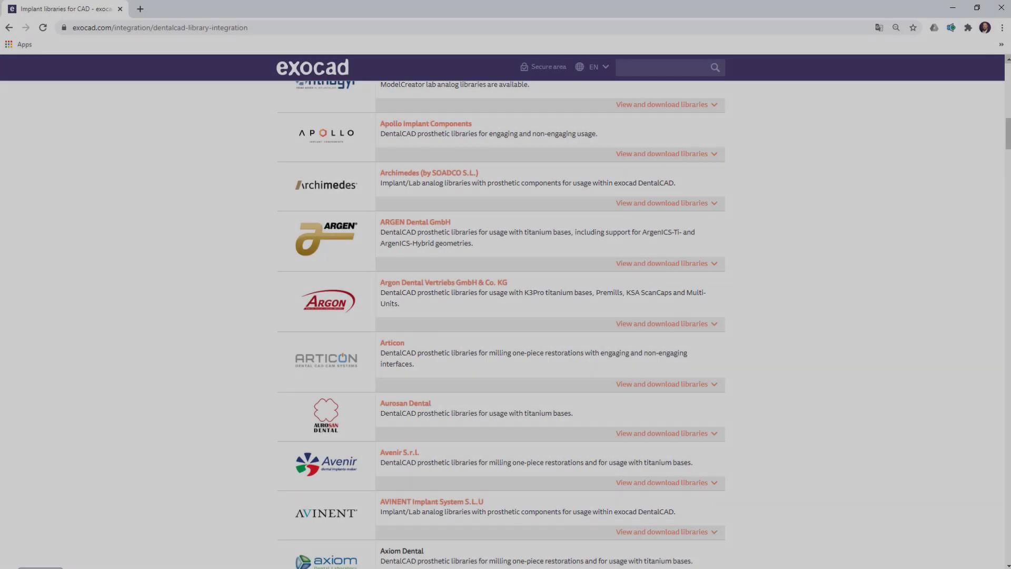
- Switch to the browser and look through the implant manufacturers on exocad's DentalCAD library integration page
scroll(501, 316, "down", 10)
scroll(500, 325, "down", 20)
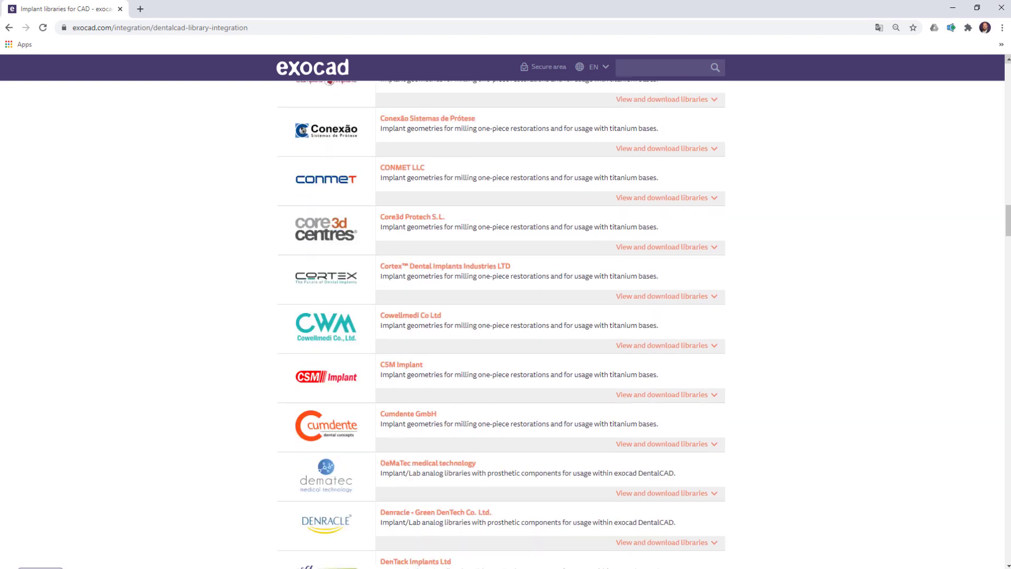
scroll(501, 325, "down", 20)
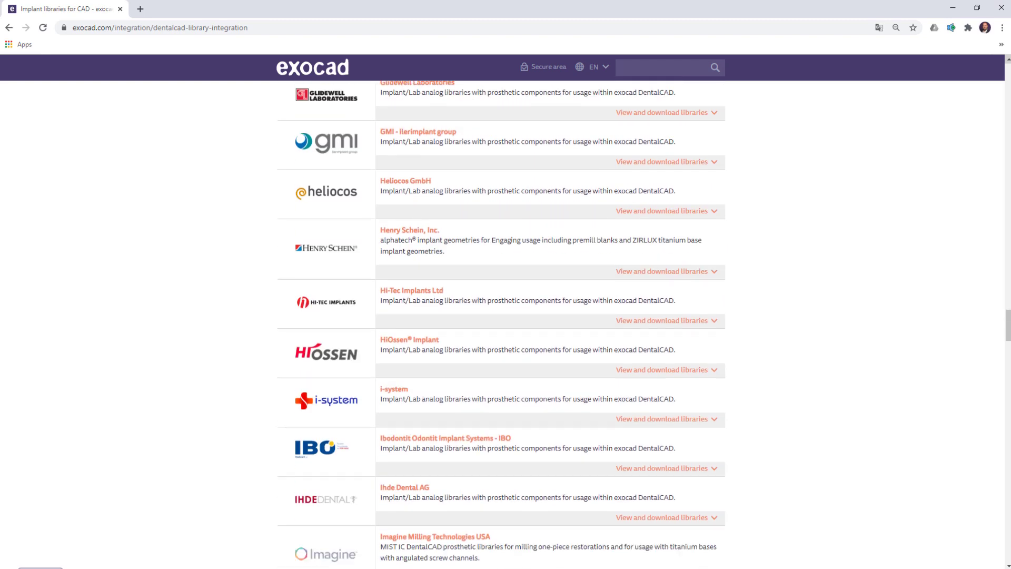
scroll(501, 324, "down", 20)
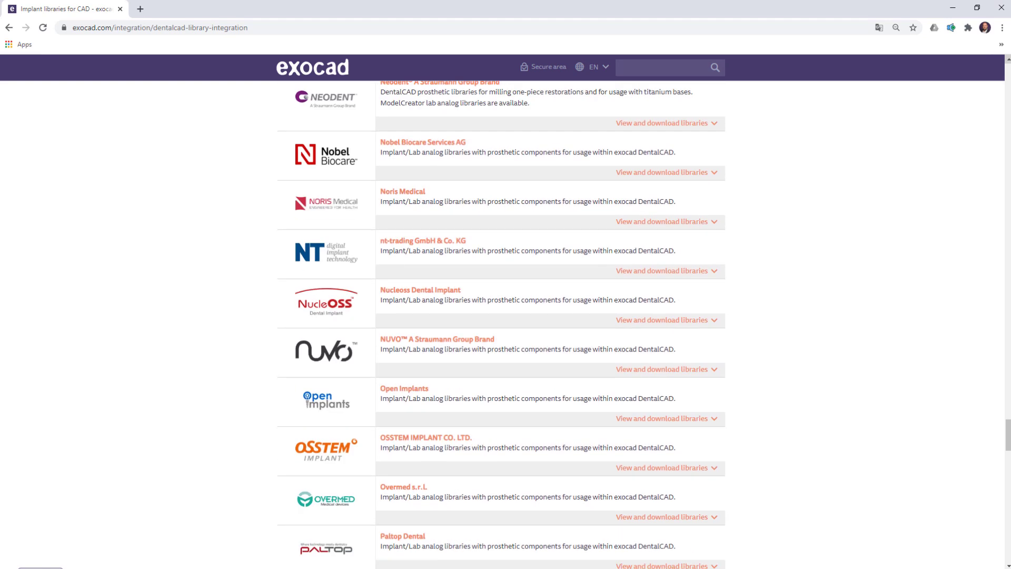
scroll(501, 324, "down", 15)
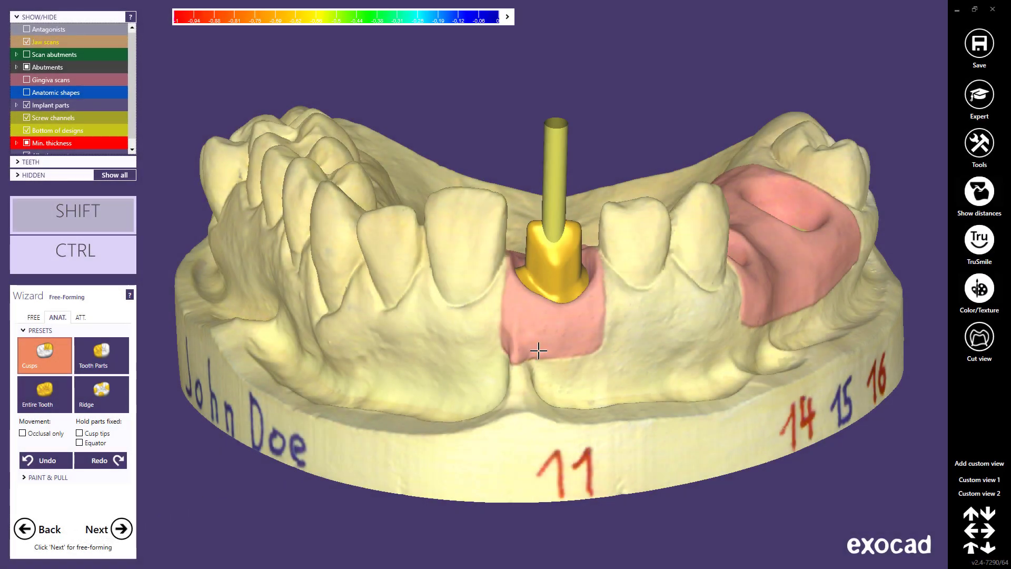
- In the tooth 11 case, hide the jaw model to isolate the abutment and implant, and switch from the wizard to expert mode
left_click(537, 350, "shift")
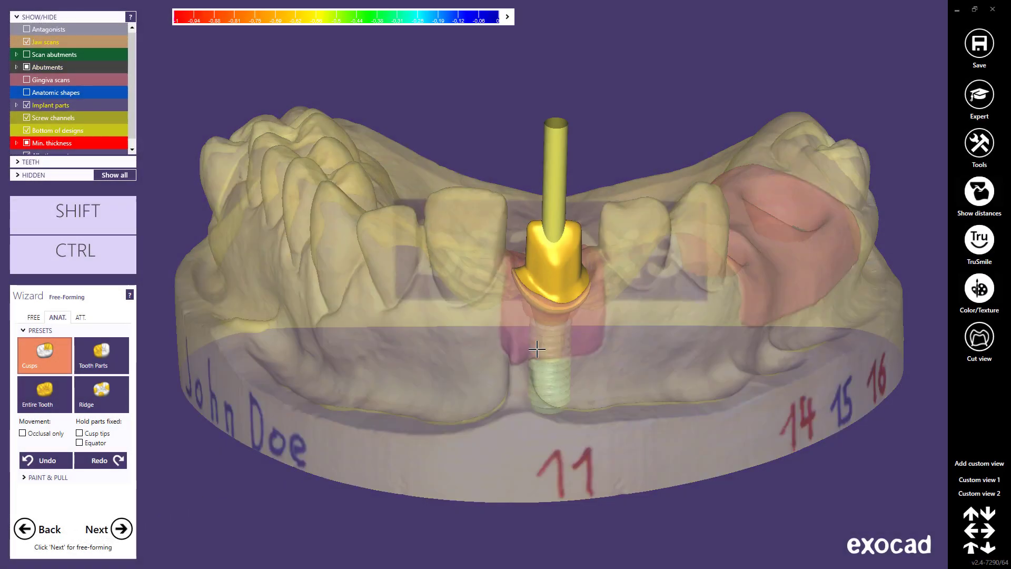
left_click(525, 345, "ctrl")
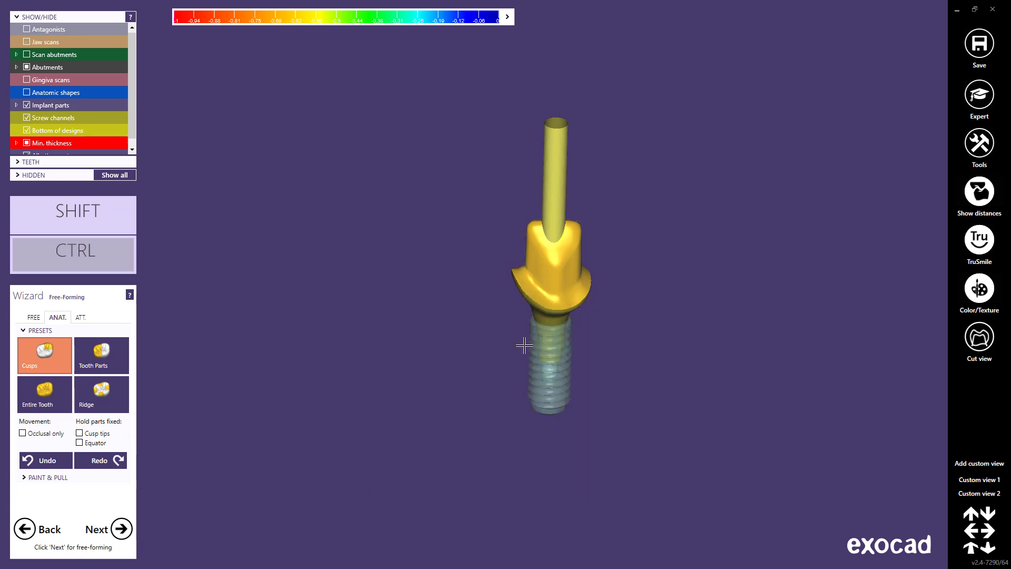
left_click(967, 494)
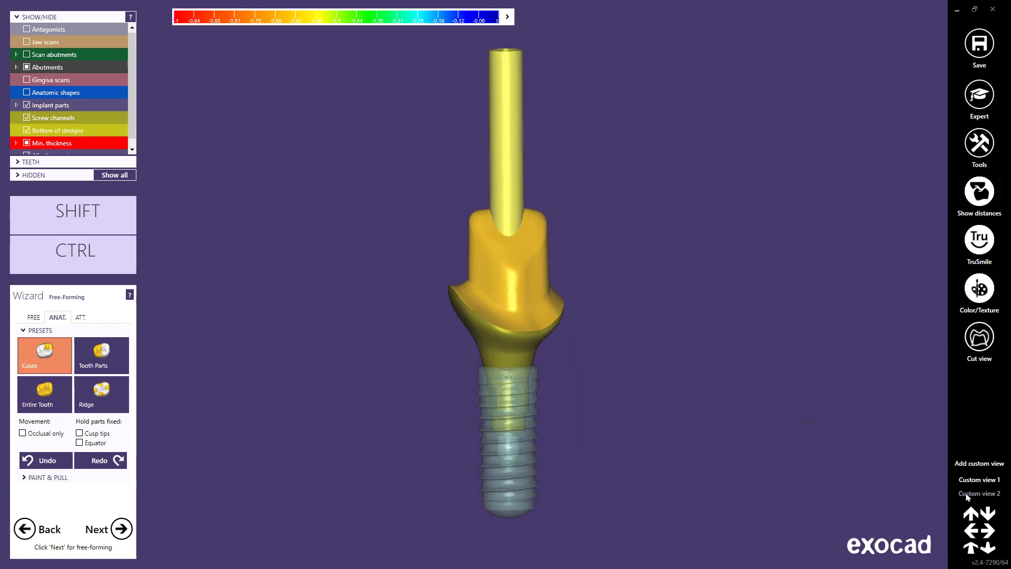
left_click(977, 102)
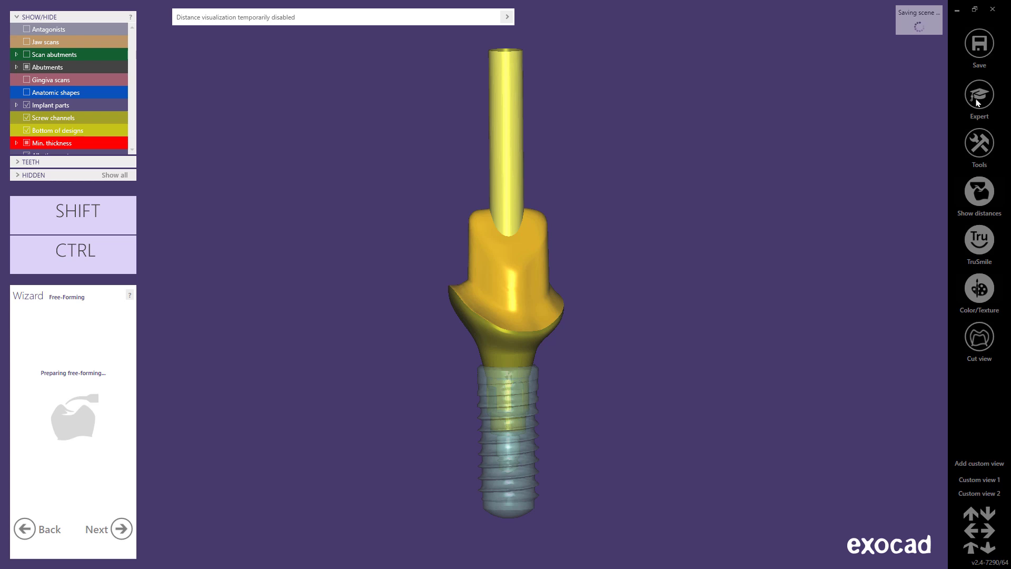
left_click(976, 103)
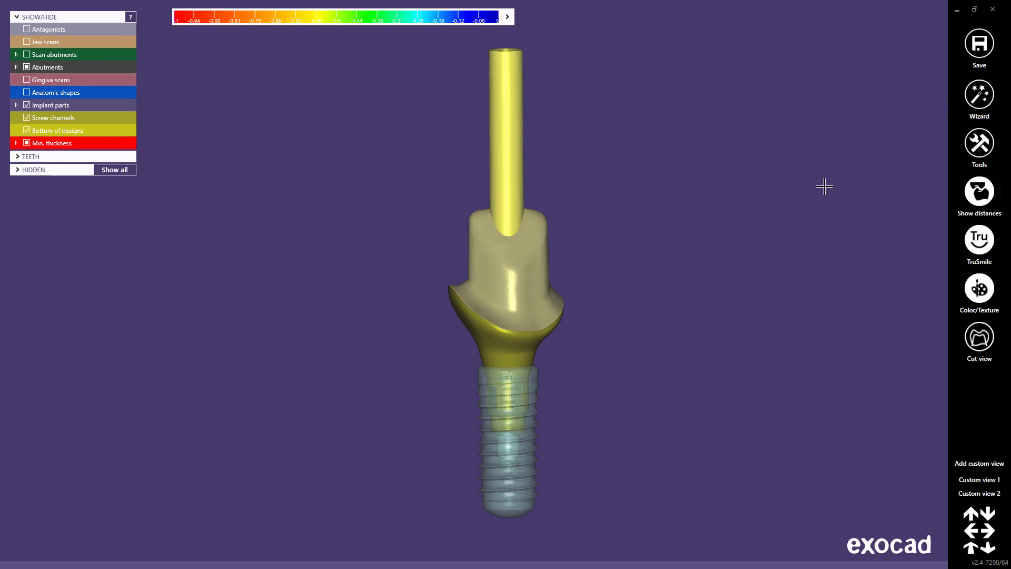
- Open the implant connection library switch for tooth 11 and change the abutment material to CARES Abutment, ZrO2
right_click(684, 238)
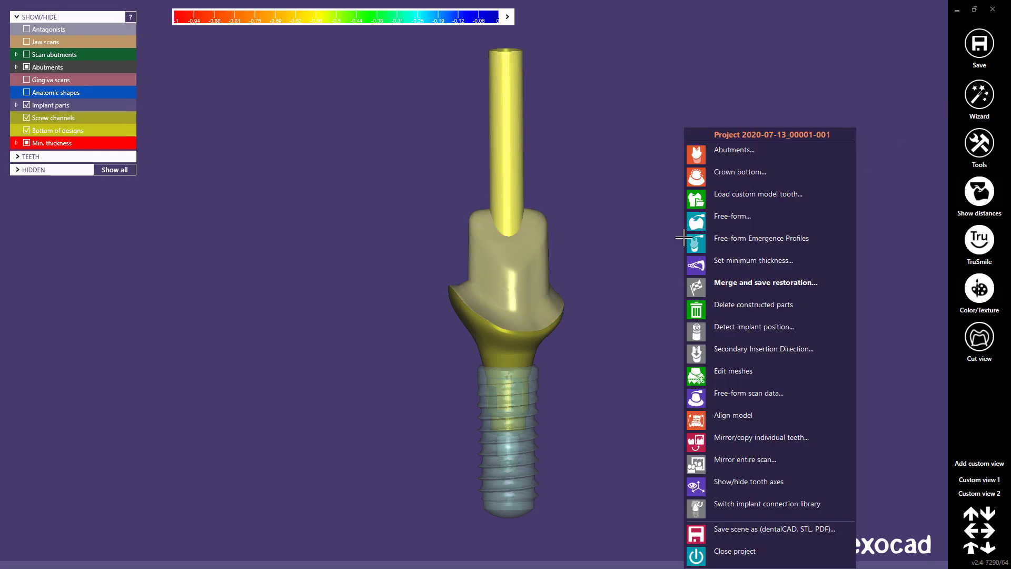
left_click(747, 506)
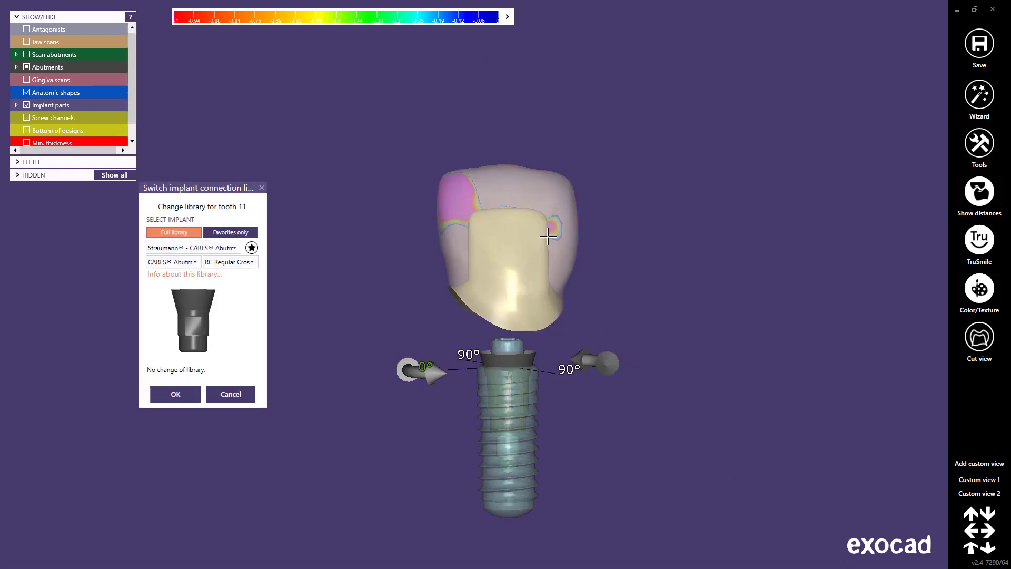
left_click(234, 248)
left_click(235, 248)
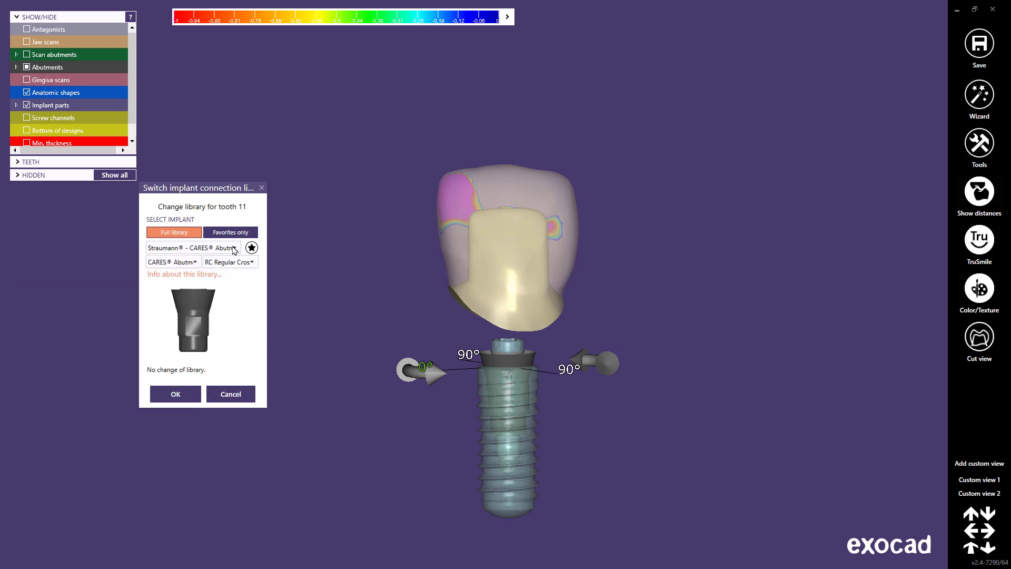
left_click(194, 262)
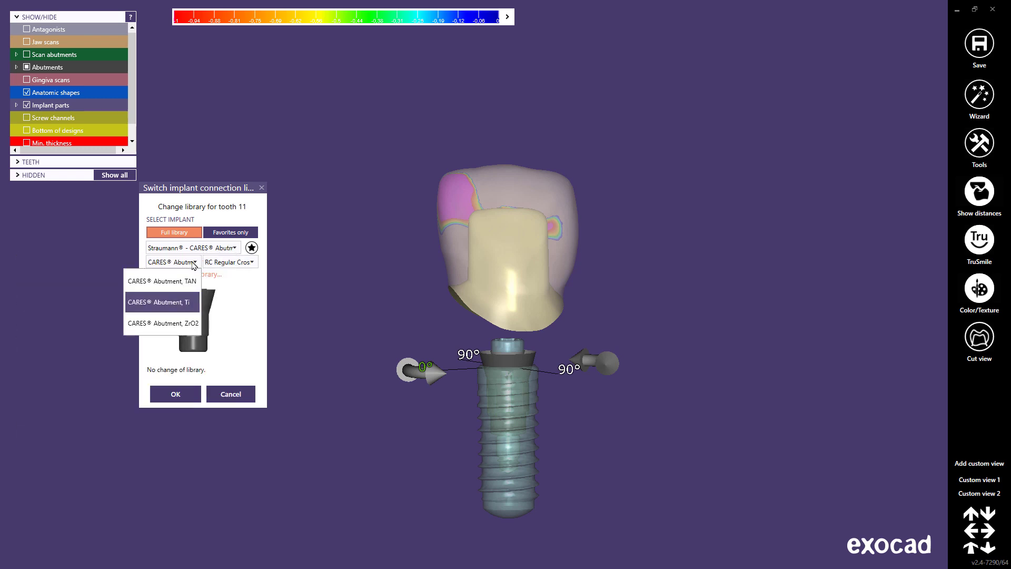
left_click(188, 323)
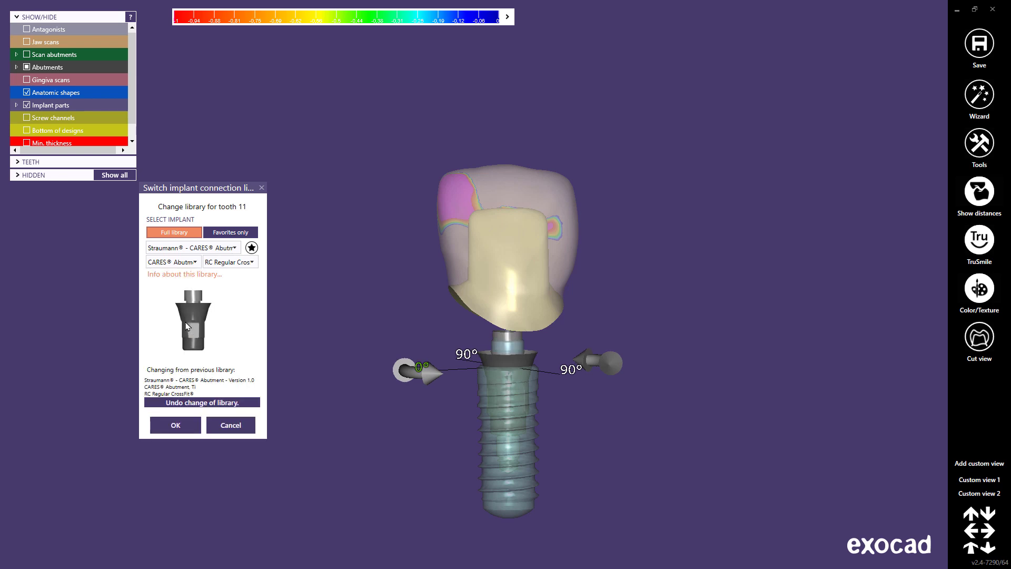
- Try the nt-trading Preform L-Series 0.5 and nt-trading L TiB libraries on tooth 11, rotating the TiBase to 90°
left_click(235, 248)
left_click_drag(236, 367, 244, 321)
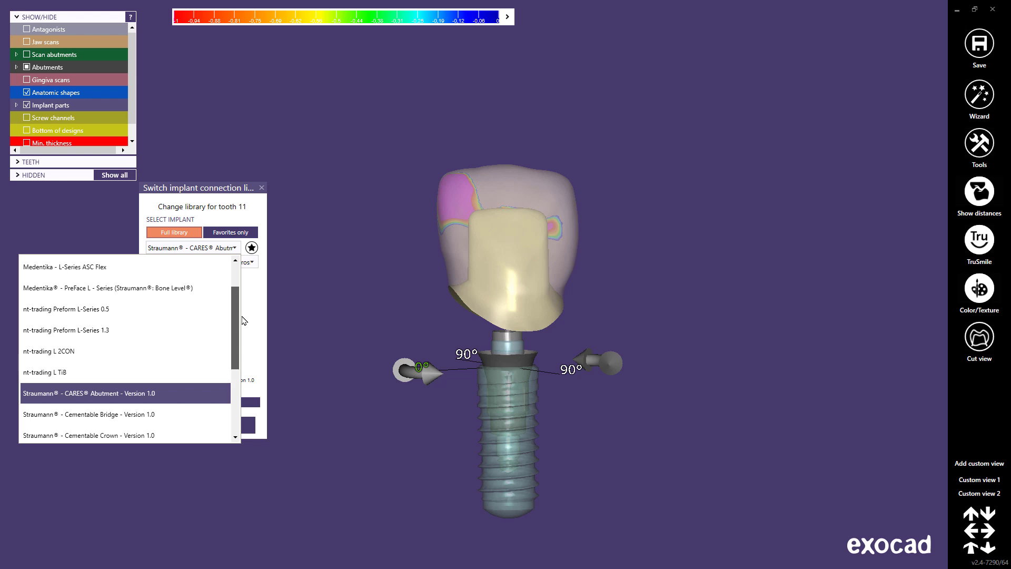
left_click(164, 316)
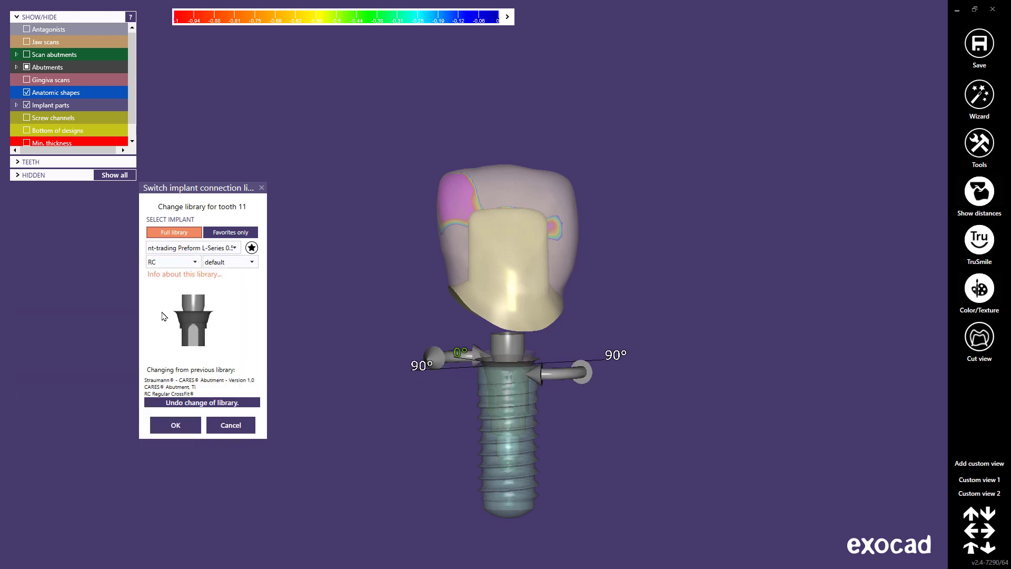
left_click(235, 249)
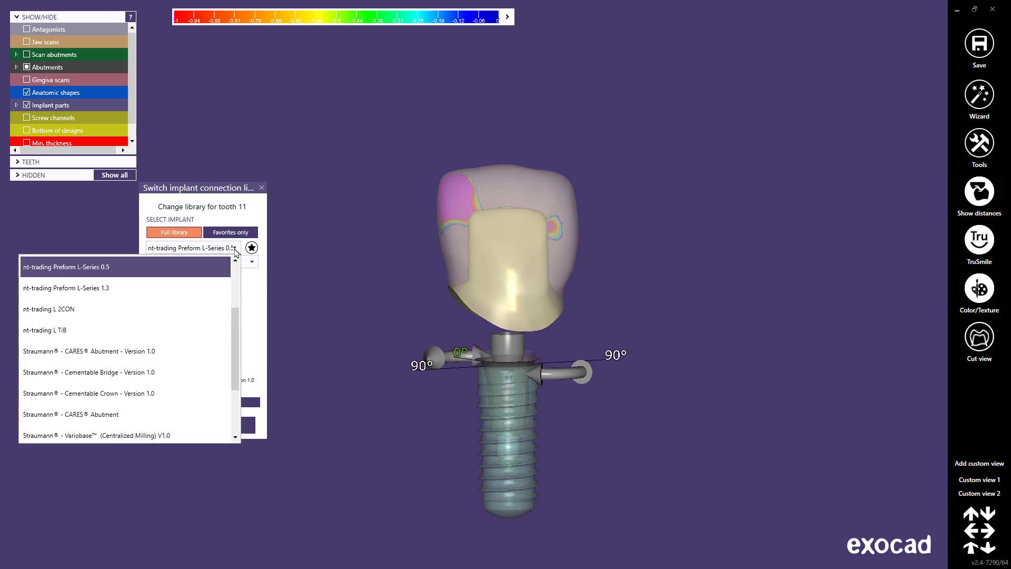
left_click(151, 332)
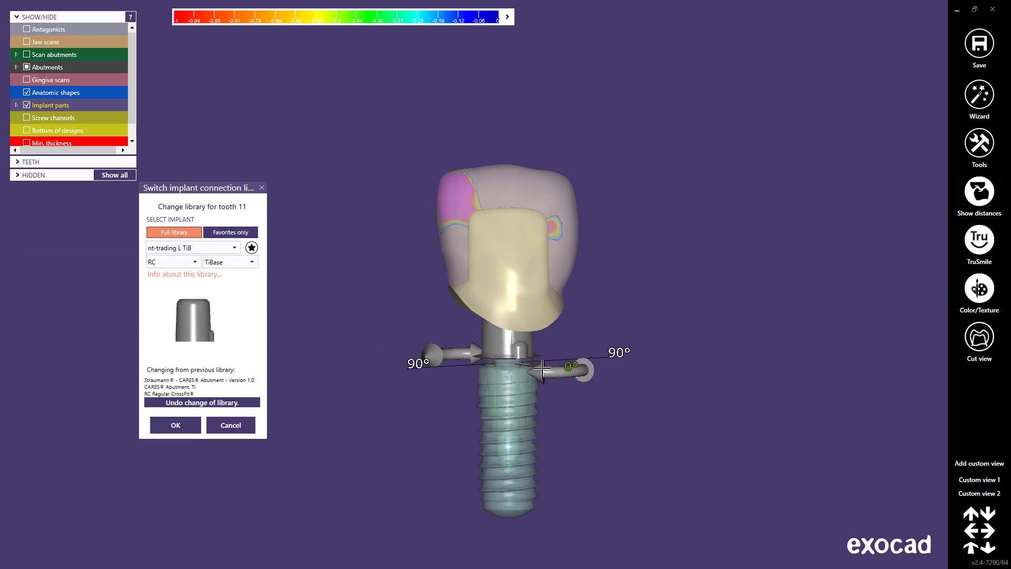
left_click_drag(542, 369, 431, 375)
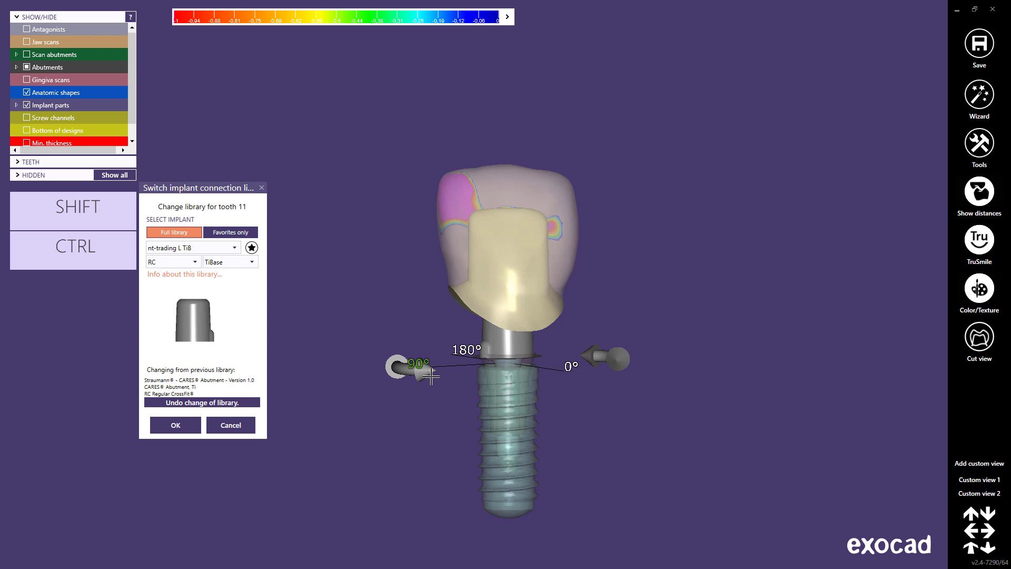
- Switch tooth 11 to the Medentika MedentiCAD L-Series (Straumann: Bone Level) library, apply the change and return to the wizard
left_click(235, 249)
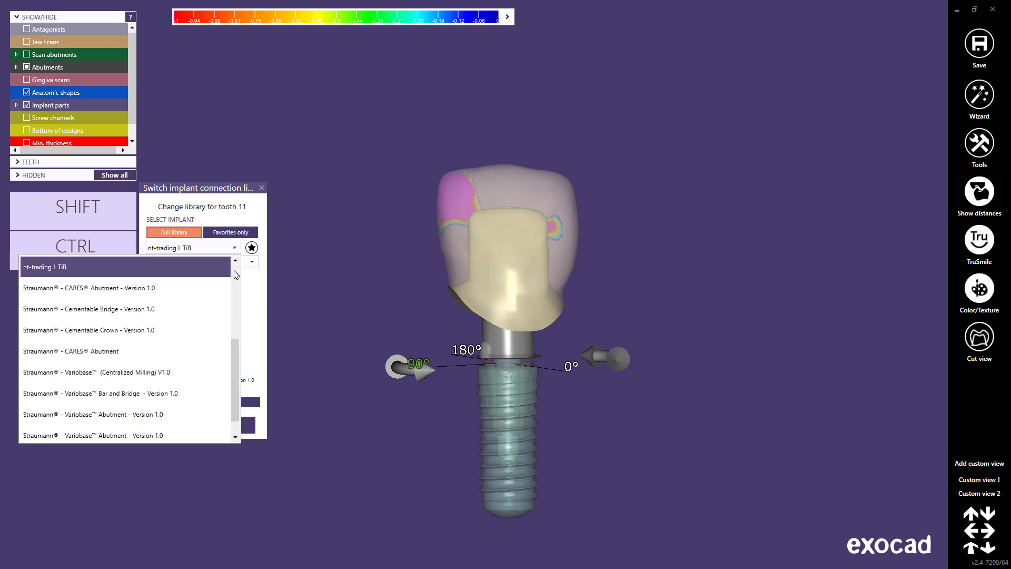
scroll(237, 279, "up", 3)
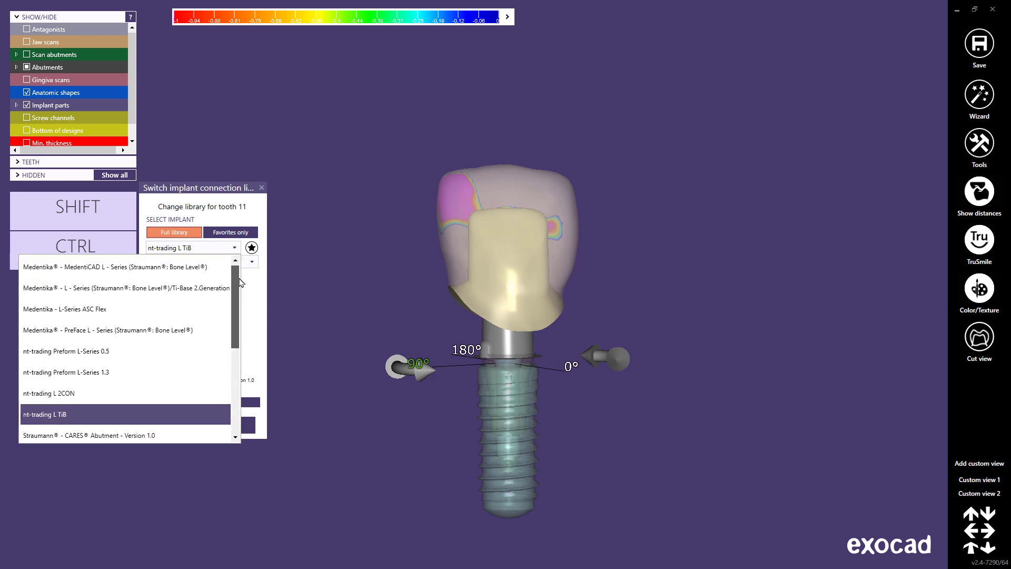
left_click(177, 267)
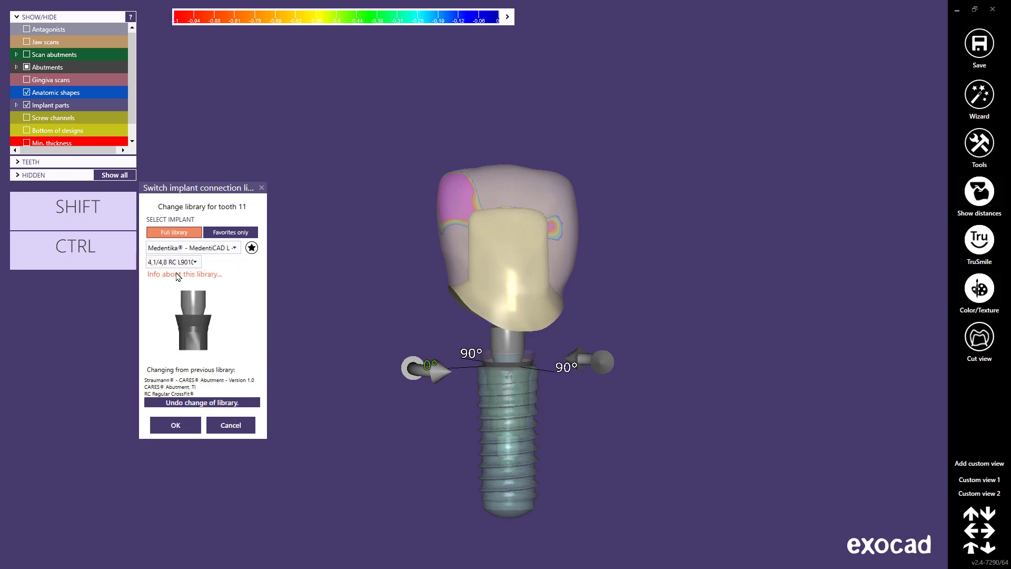
left_click(176, 425)
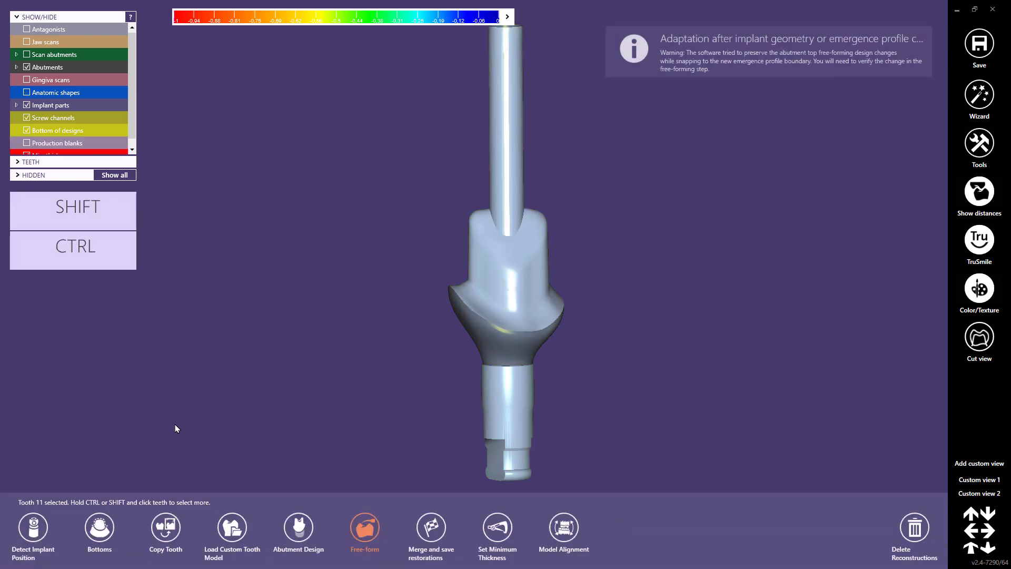
left_click(979, 95)
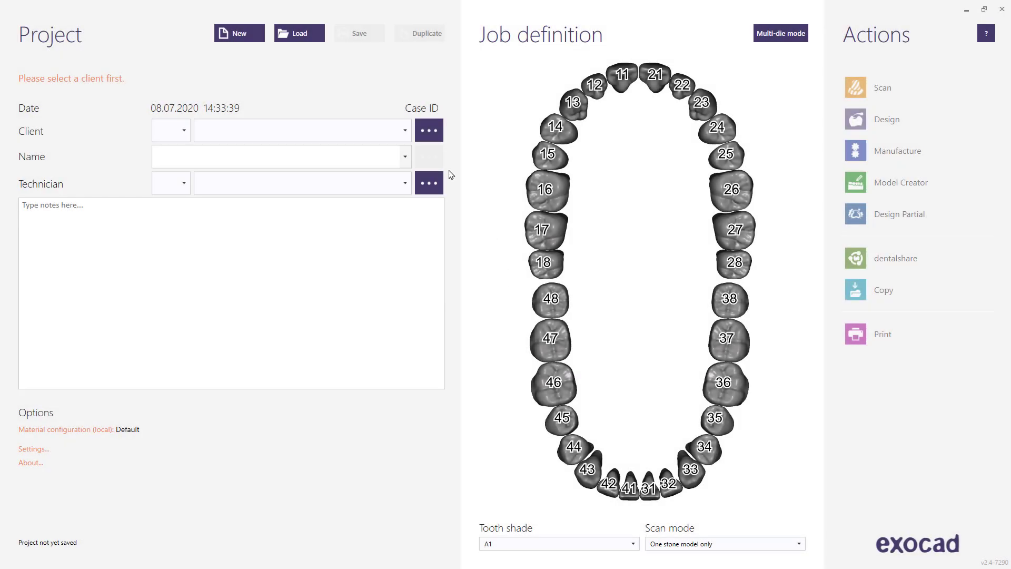
- Load the sample project "Offset Coping Substructure on scanned bar, New Plovdiv Sample" in the project database
left_click(307, 40)
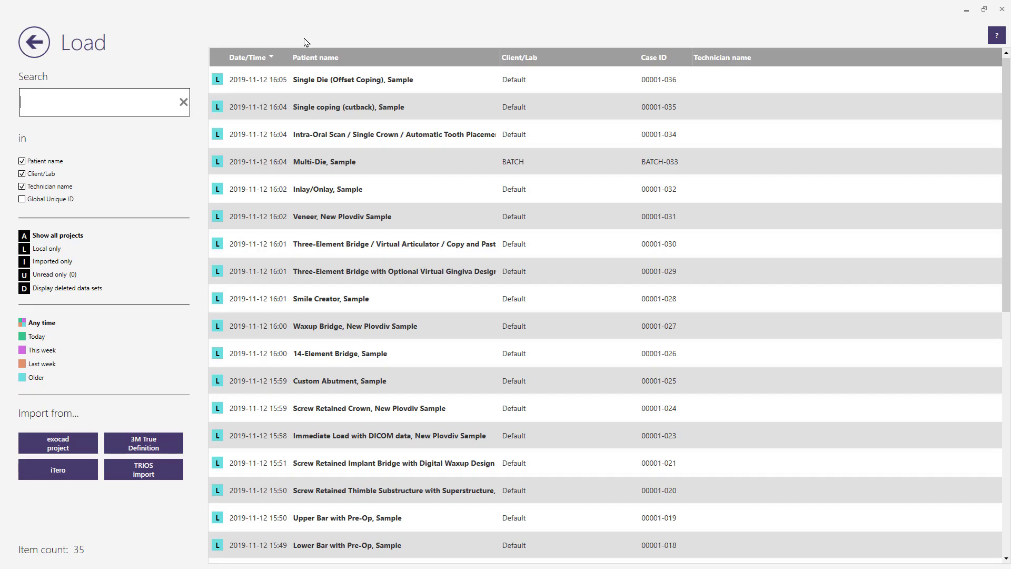
scroll(420, 252, "down", 6)
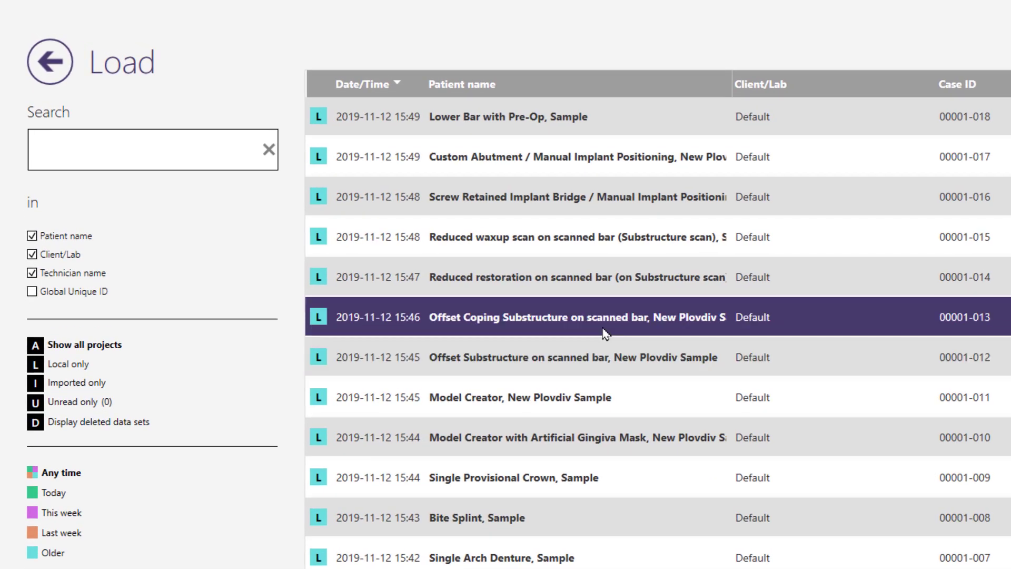
double_click(606, 332)
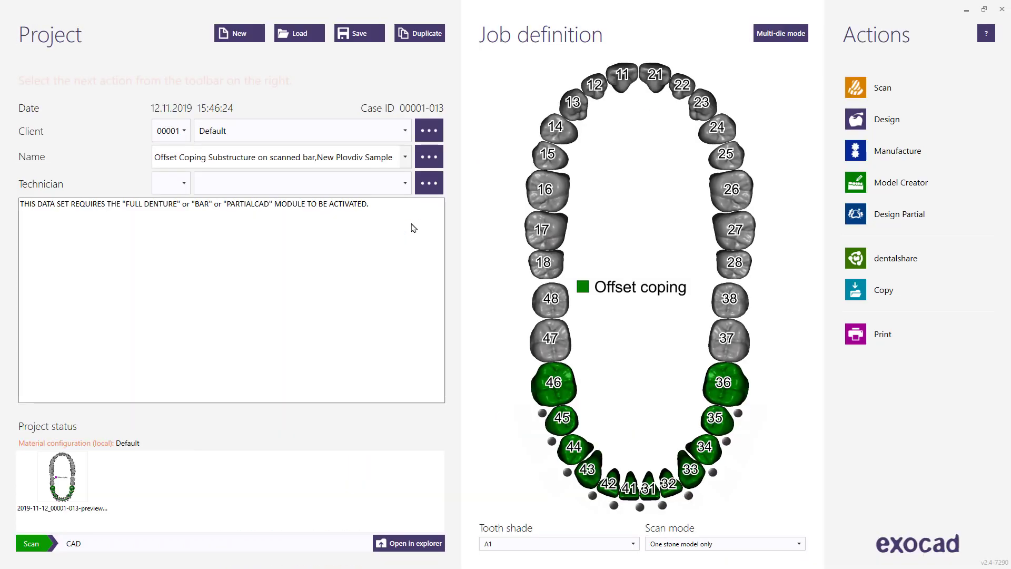
- Examine the job definition of tooth 46, including its implant-based option and advanced parameters
left_click(557, 383)
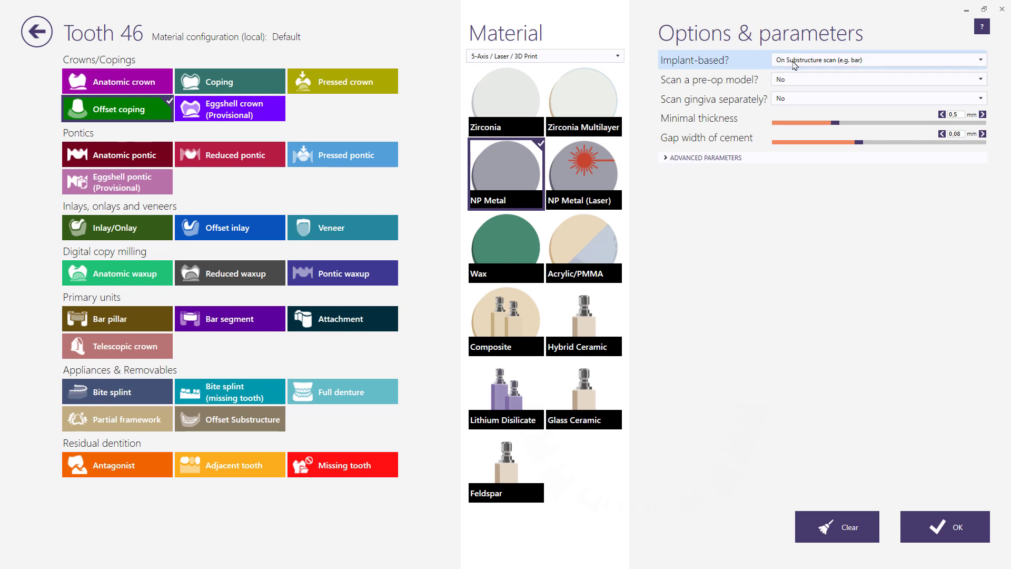
left_click(684, 156)
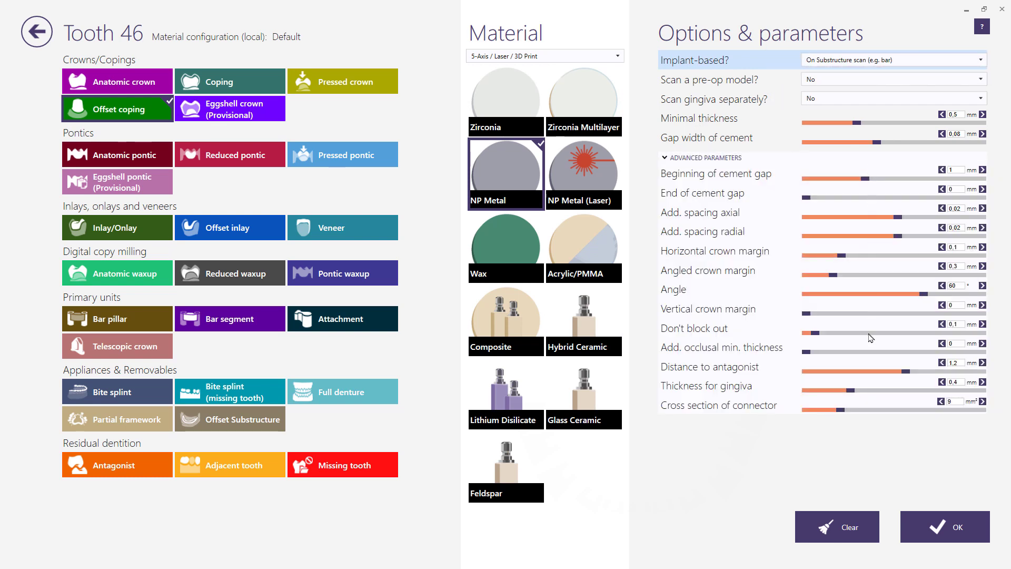
left_click(954, 536)
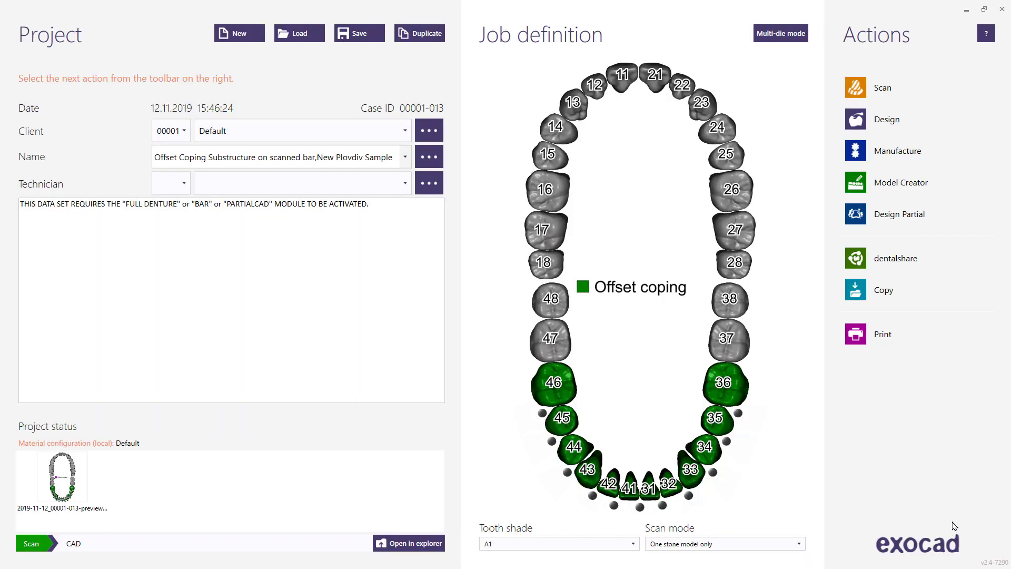
- Start the design of the scanned bar case and store a frontal view of the bar as a custom view
left_click(920, 130)
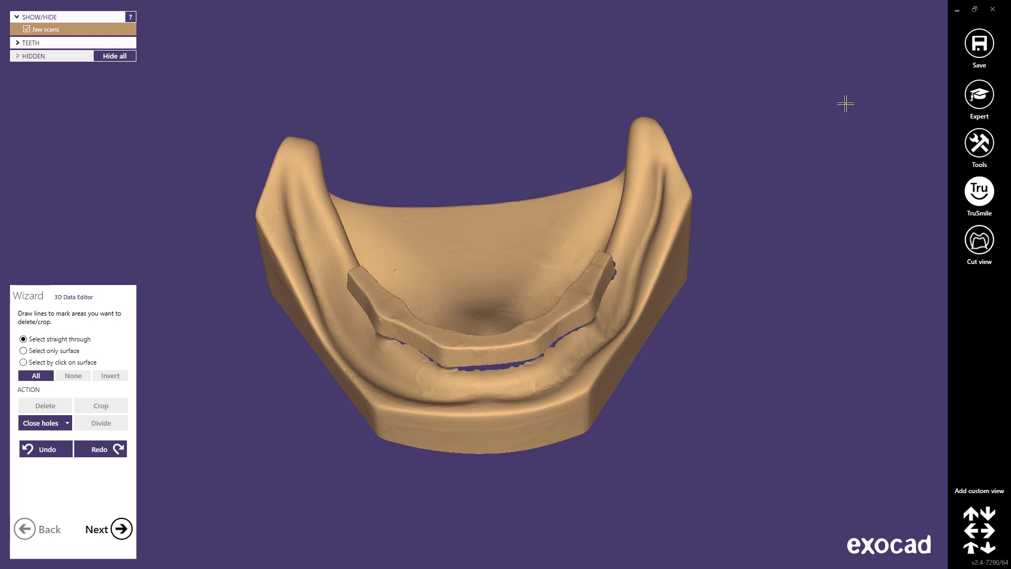
middle_click(461, 293)
right_click_drag(464, 288, 464, 288)
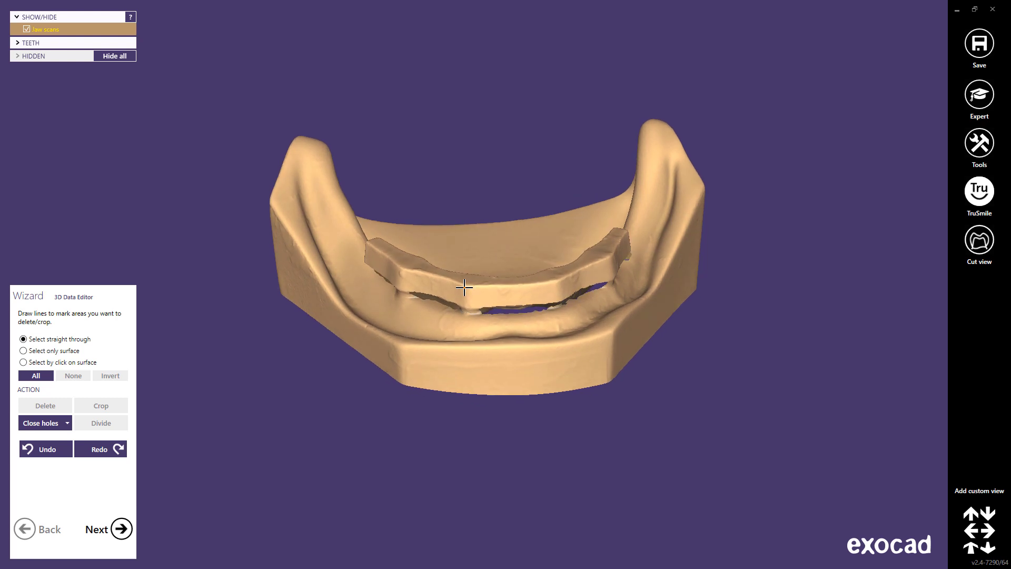
left_click(967, 491)
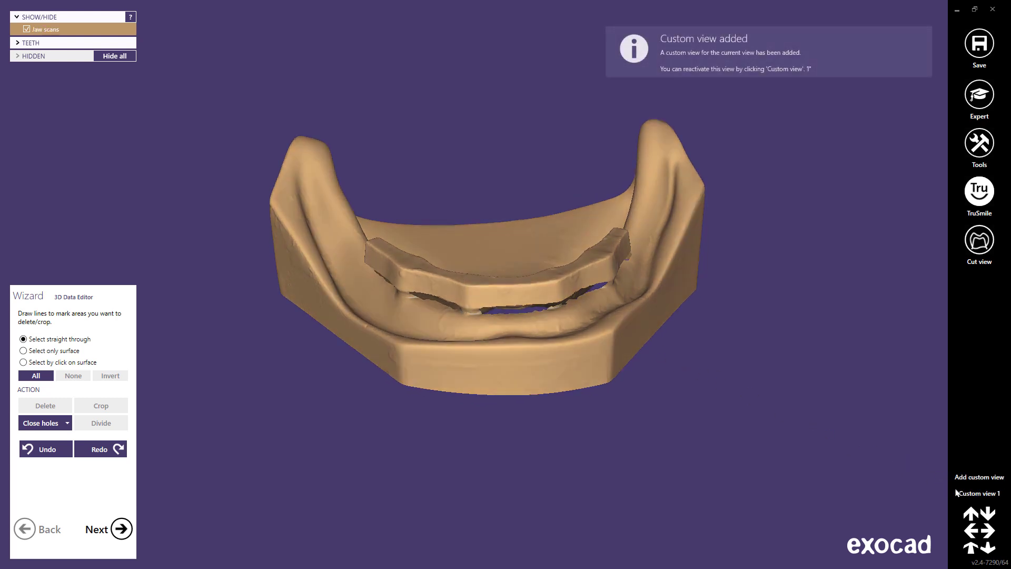
- Detect the waxup bottom margin for 36 to 46 with two points along the bar's lower edge, and accept it
left_click(122, 530)
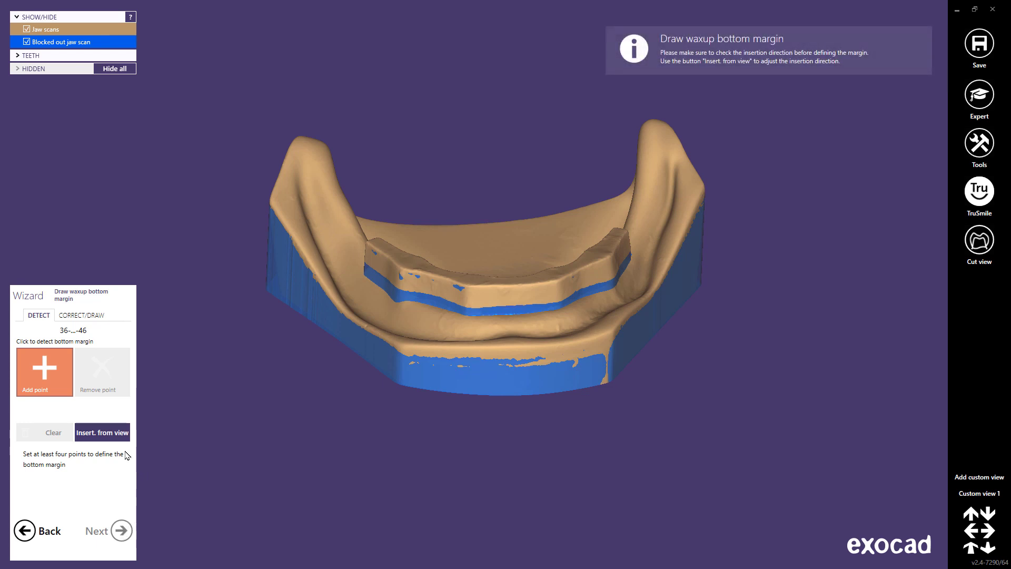
left_click(113, 436)
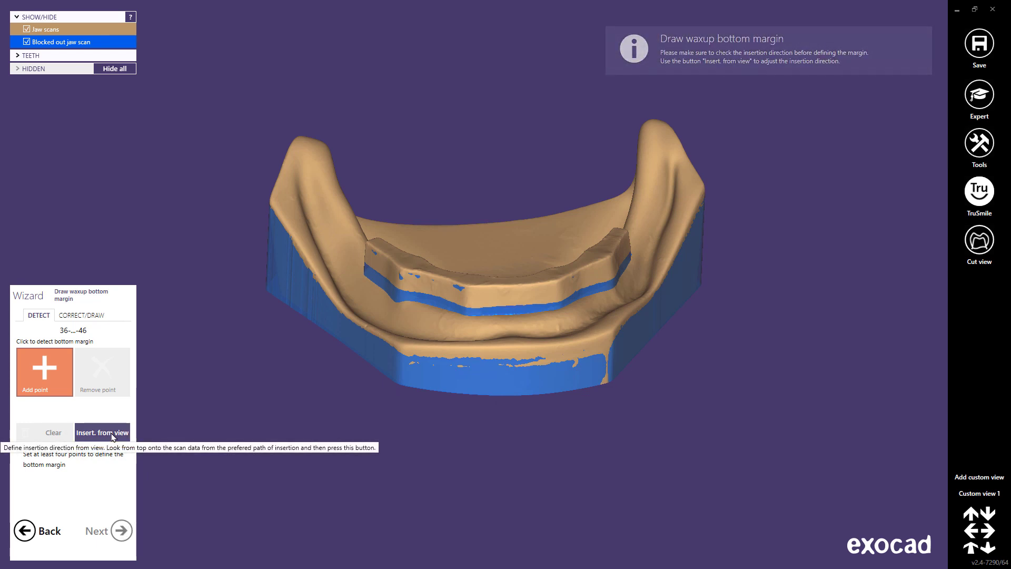
left_click(433, 304)
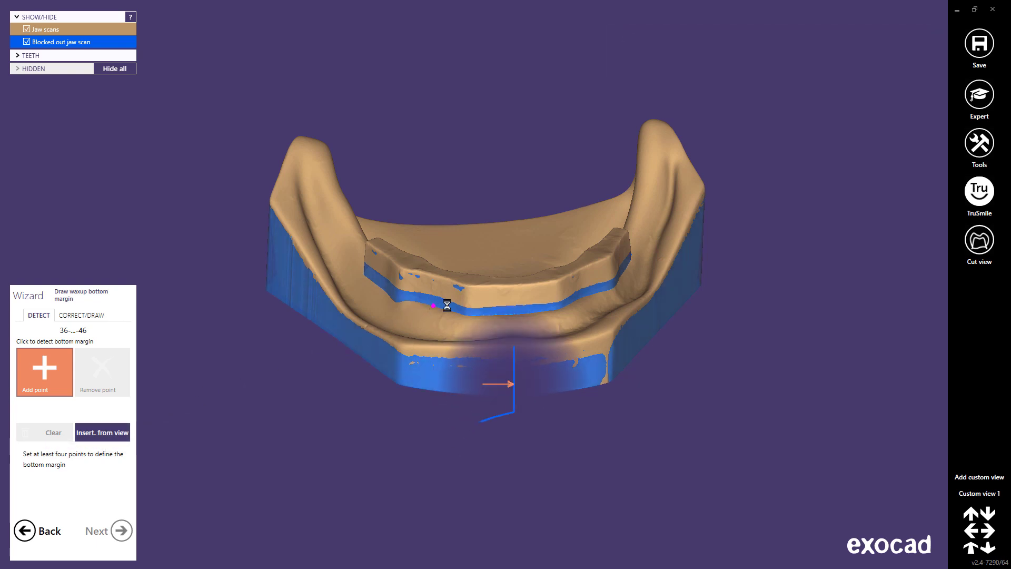
left_click(590, 295)
right_click_drag(585, 311, 544, 266)
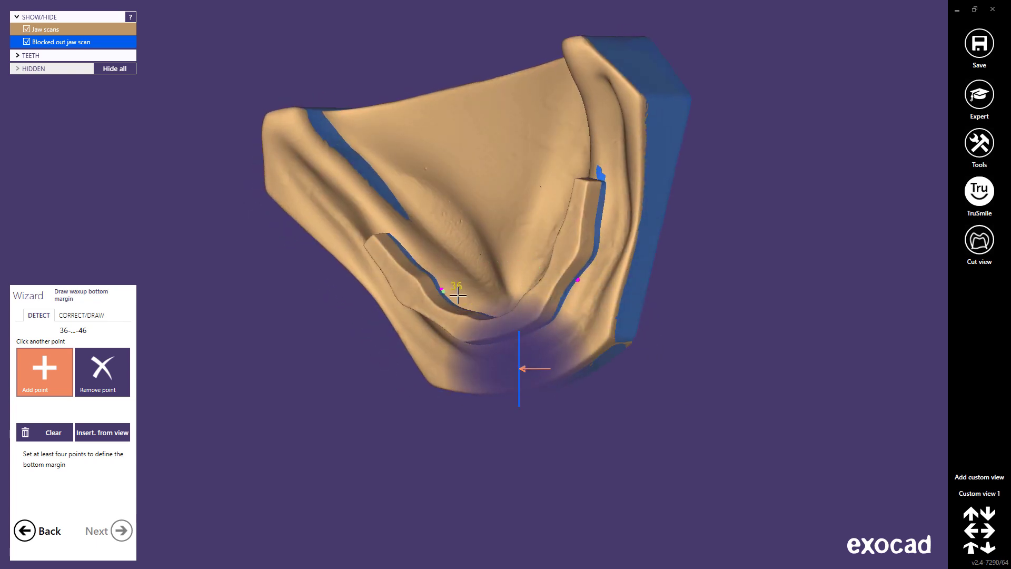
left_click(629, 344)
left_click(978, 493)
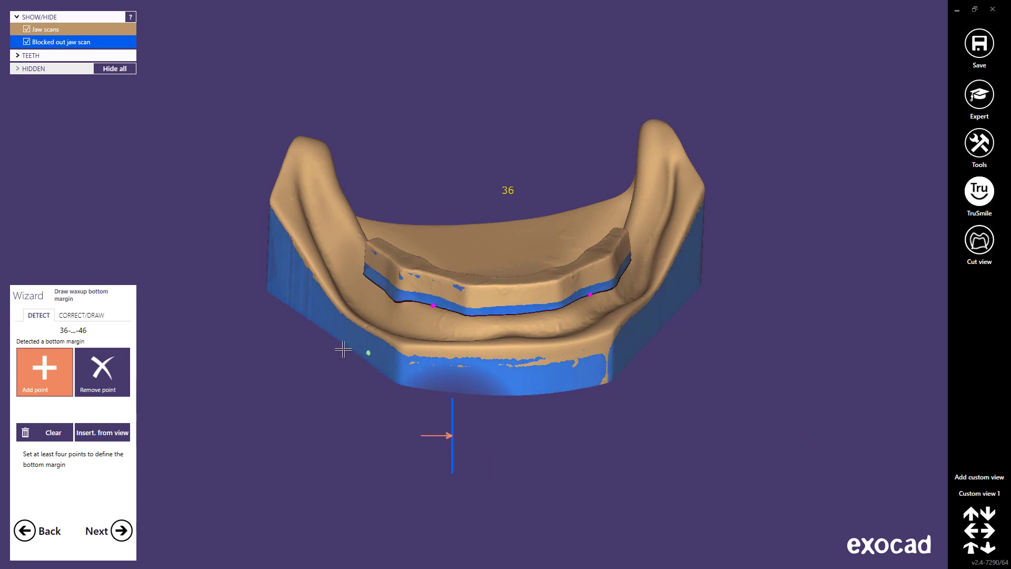
left_click(360, 355)
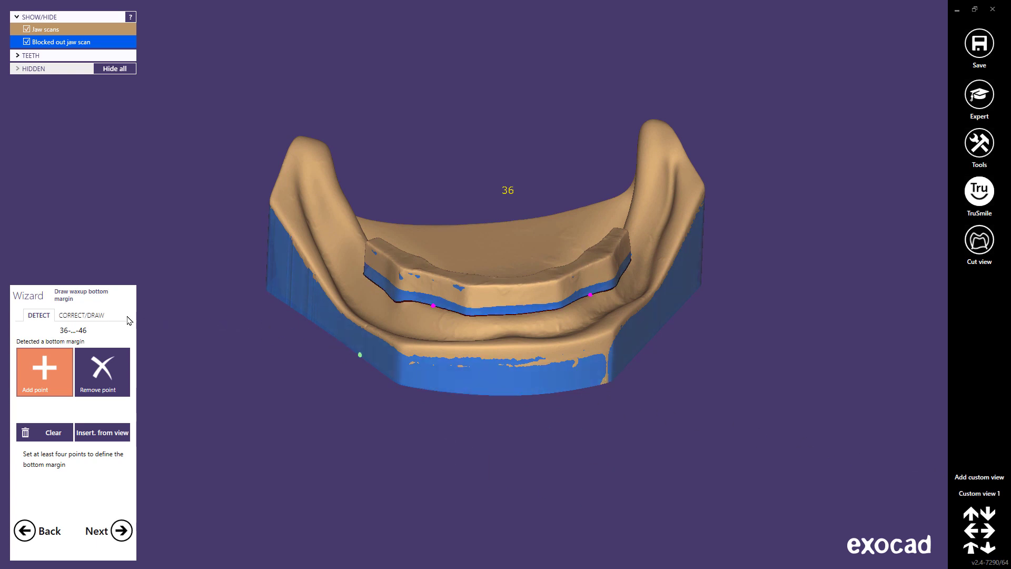
left_click(94, 315)
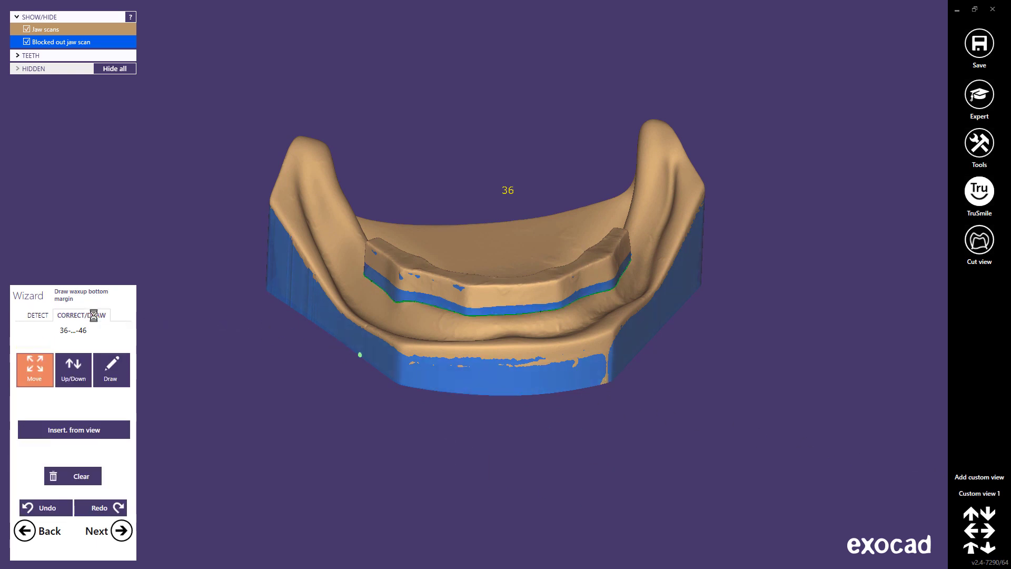
left_click(121, 531)
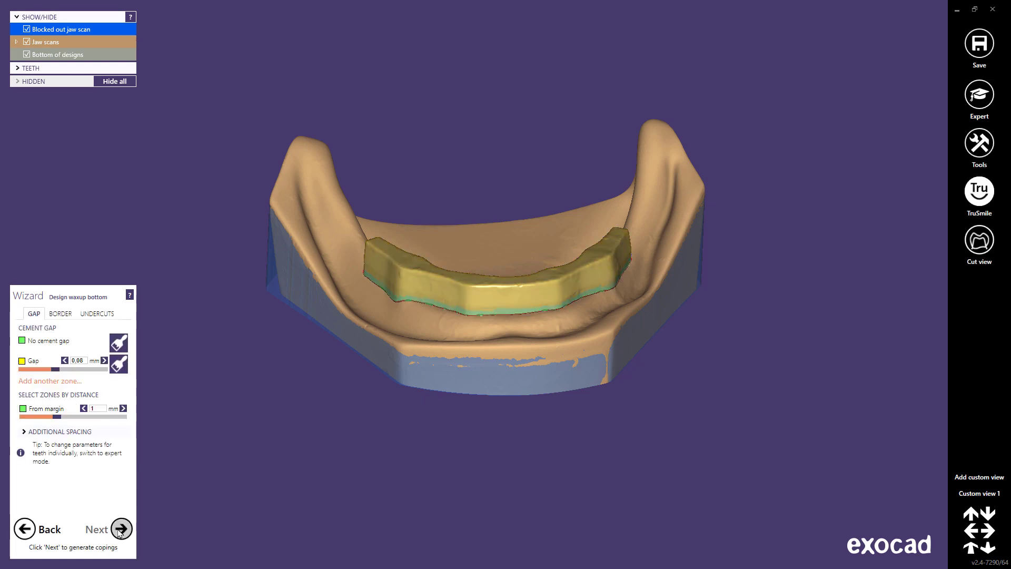
- Set the no-cement-gap distance from the margin to 0 mm and generate the offset coping over the bar
left_click_drag(56, 417, 16, 419)
left_click(85, 364)
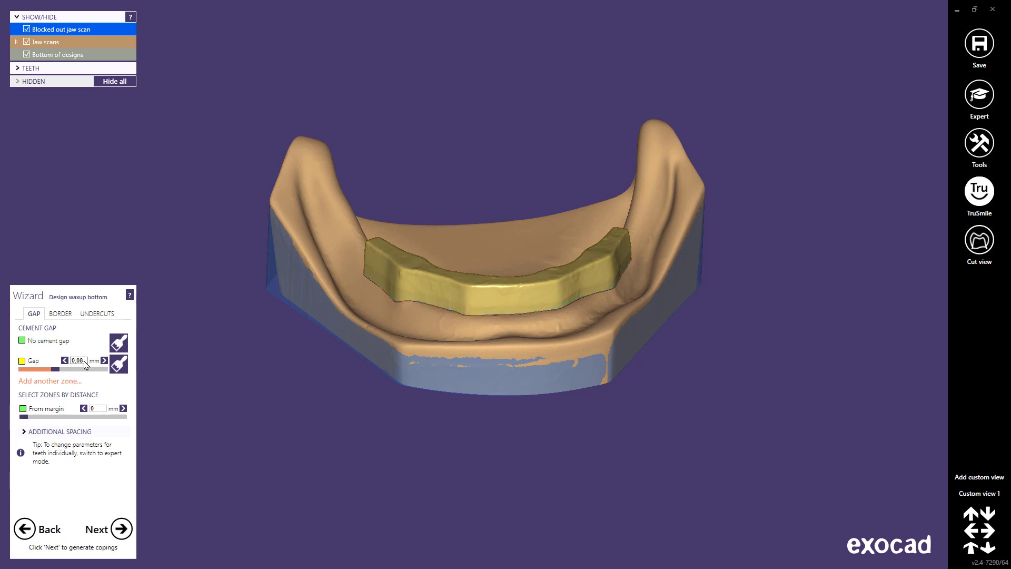
left_click(85, 362)
left_click(82, 372)
left_click(122, 529)
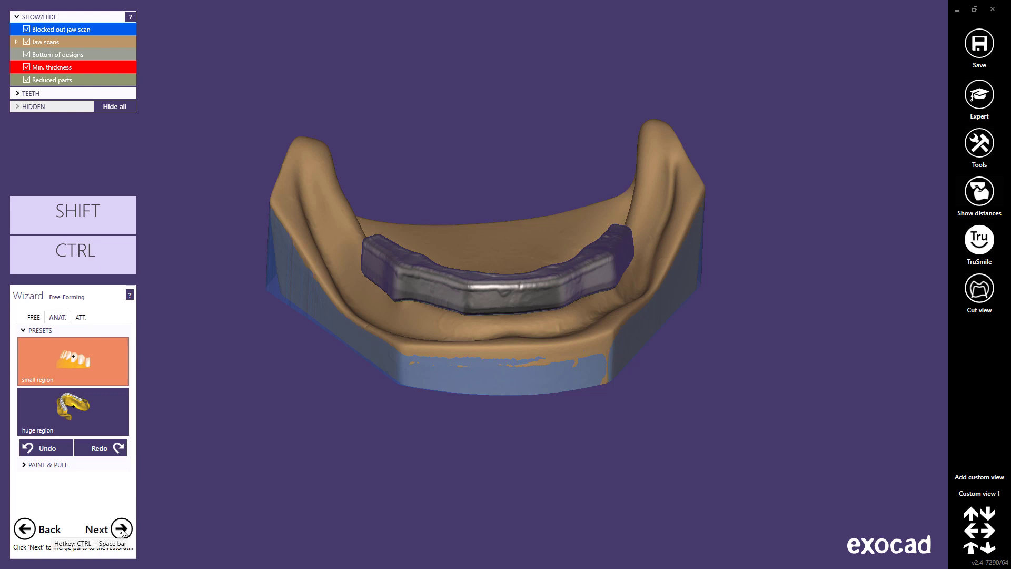
- Look through the free and attachment options for free-forming the coping over the bar
left_click(33, 317)
left_click(79, 317)
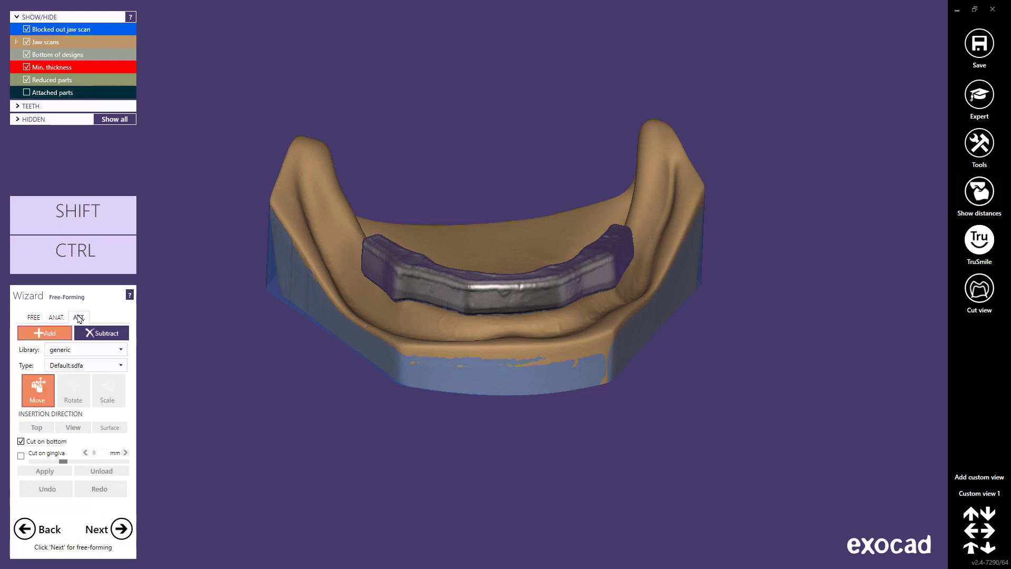
- Choose the donut_shape_3.sdfa attachment from the Ring_Donut_Retention library and dismiss its disclaimer
left_click(123, 351)
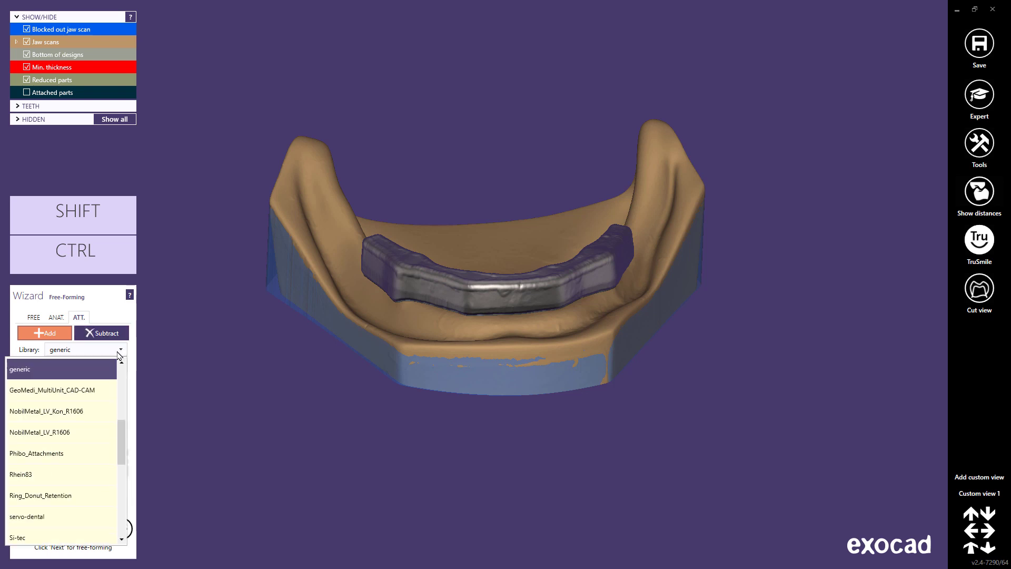
left_click(74, 495)
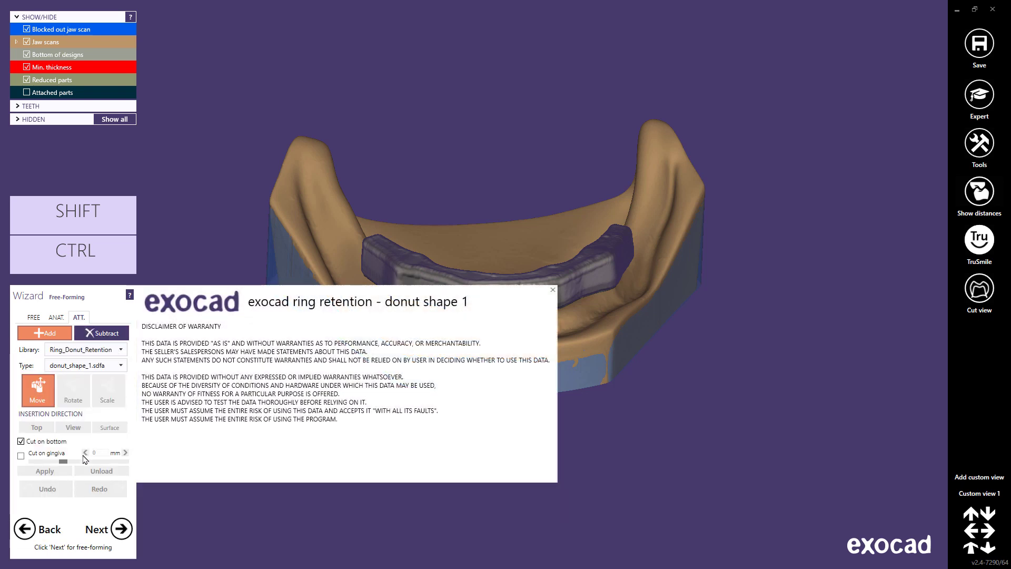
left_click(120, 365)
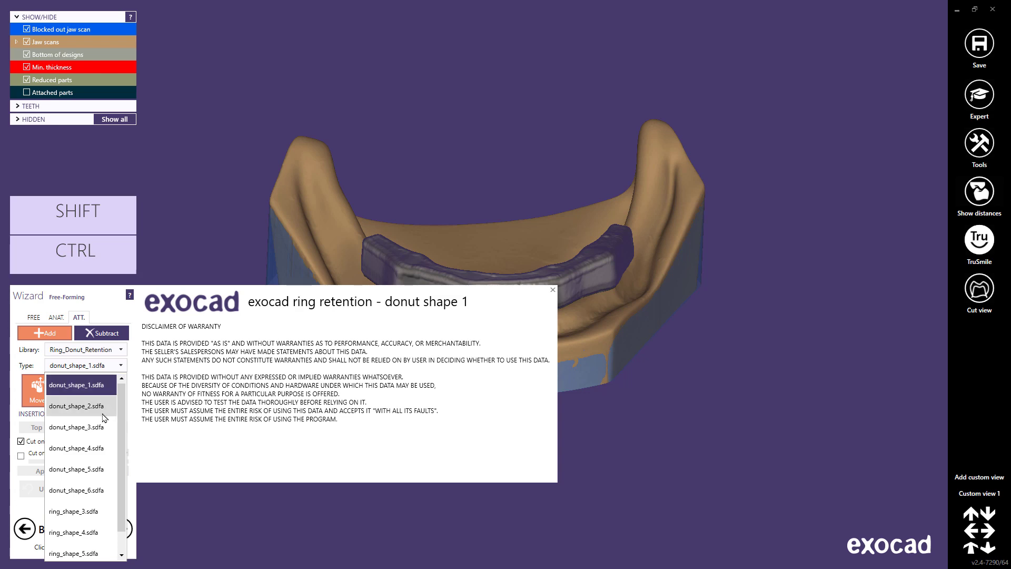
left_click(99, 427)
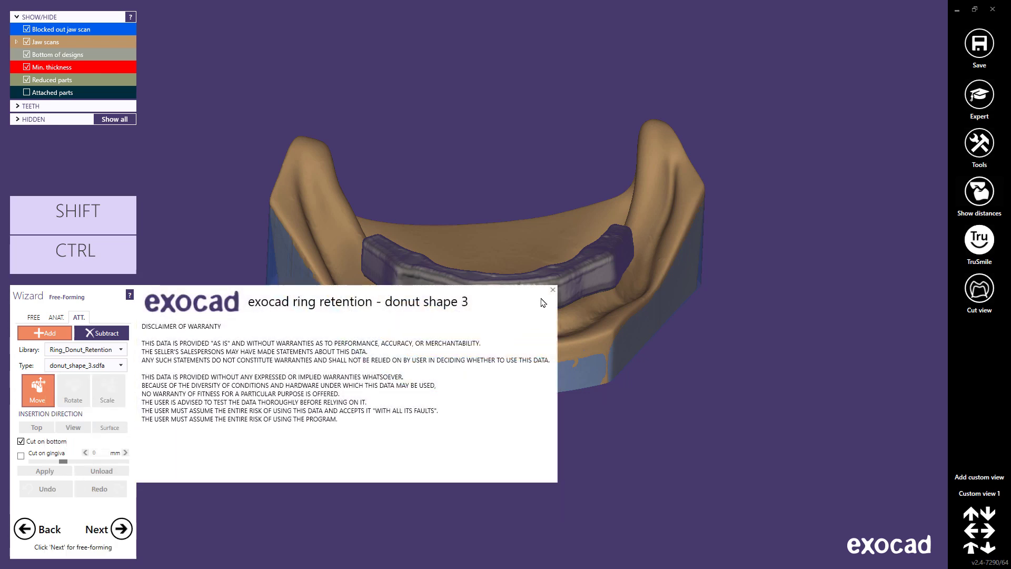
left_click(553, 290)
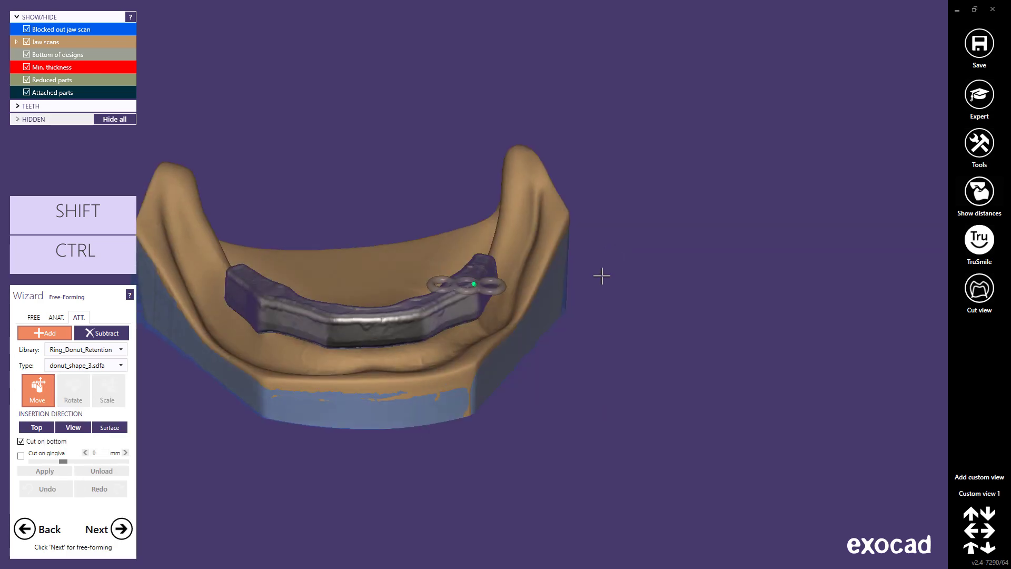
- Place the donut-shaped retention over the bar's right-hand end and turn it roughly in line with the jaw ridge
left_click(507, 211)
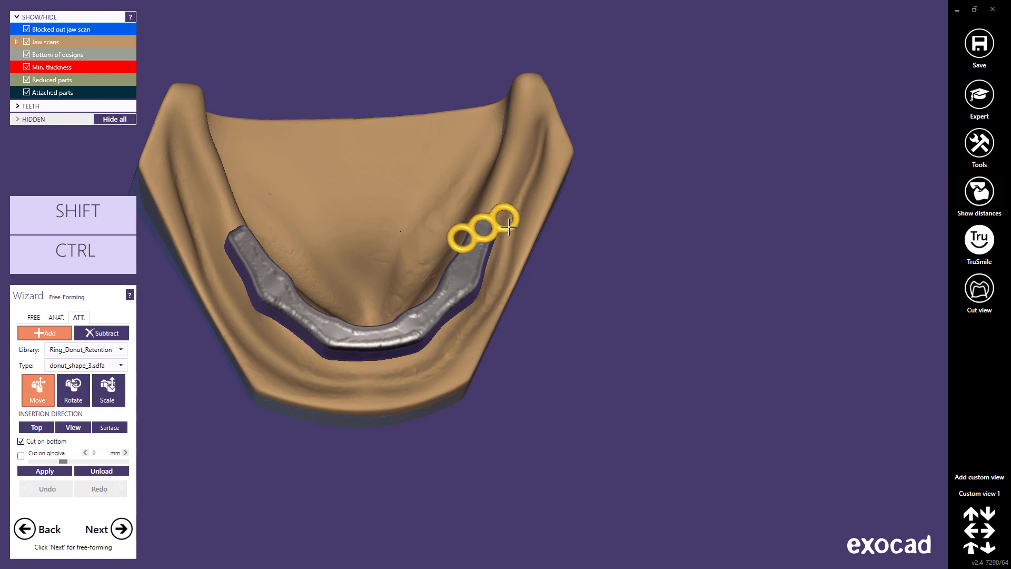
key("ctrl")
left_click_drag(508, 207, 505, 162, "ctrl")
right_click_drag(505, 163, 481, 299)
scroll(499, 292, "up", 3)
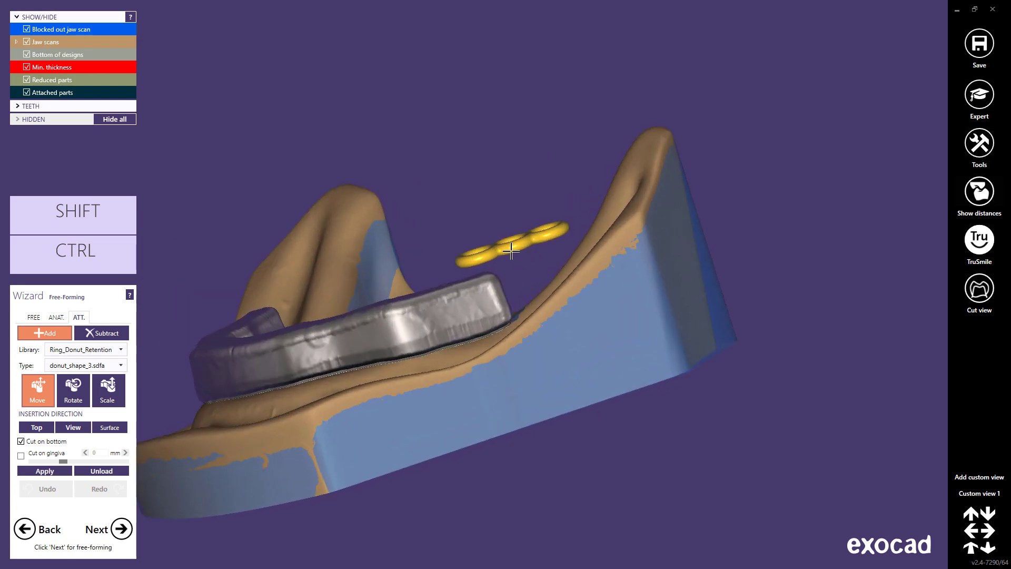
- Lower the donut retention onto the end of the coping, tilt it to follow the rising ridge, and apply the attachment
left_click_drag(513, 256, 530, 297)
left_click_drag(569, 267, 568, 257, "ctrl+shift")
left_click_drag(519, 290, 500, 299, "ctrl+shift")
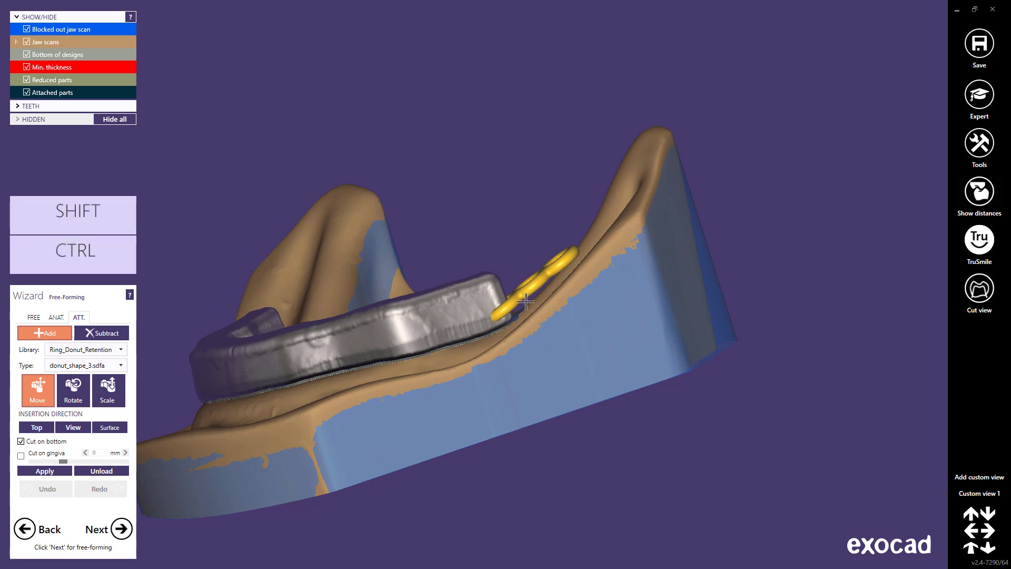
right_click_drag(530, 353, 511, 276)
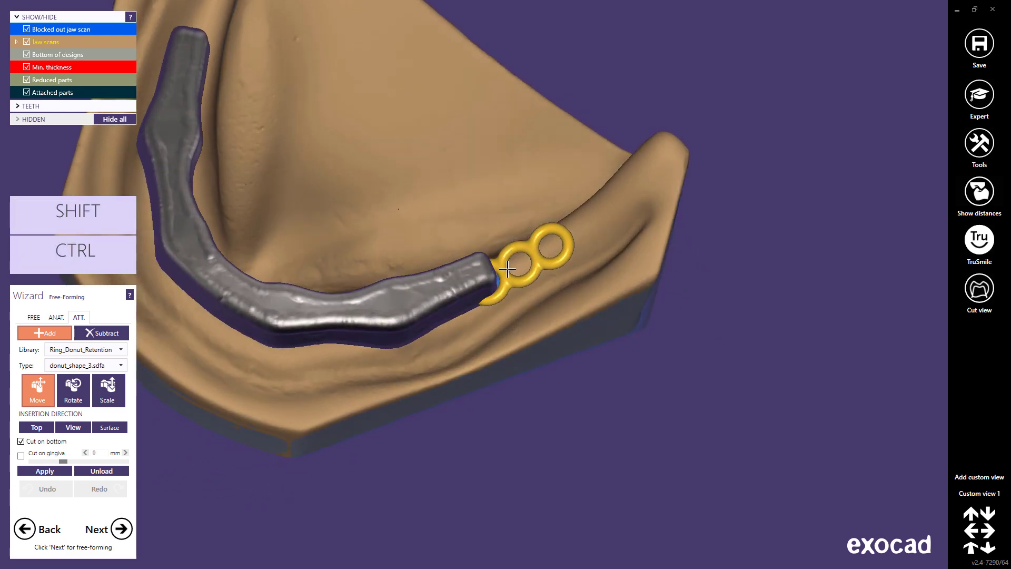
mouse_move(507, 270)
right_mouse_down()
mouse_move(508, 258)
mouse_move(487, 271)
right_mouse_up()
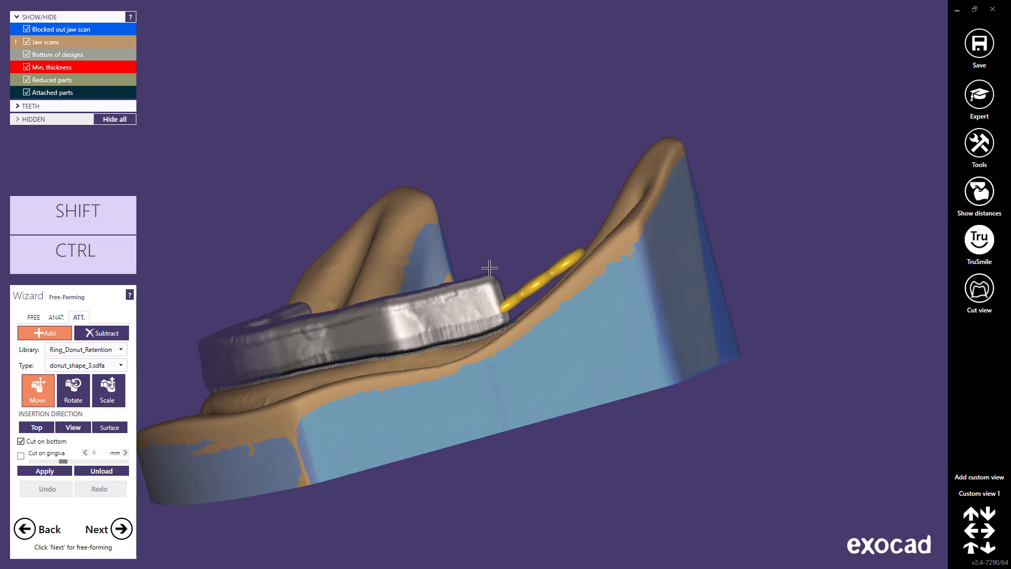
left_click(51, 471)
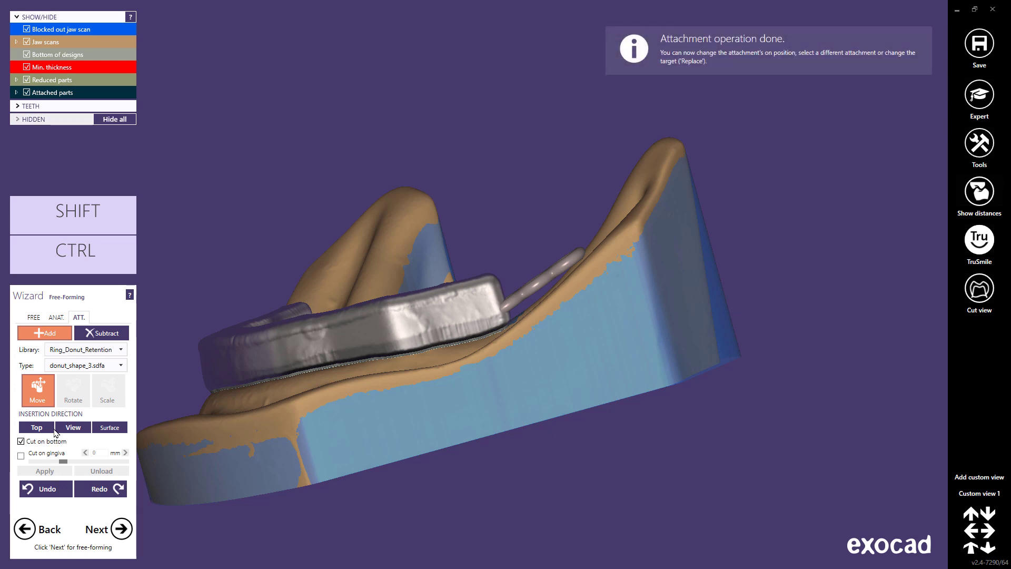
- Inspect the attached donut retention from above with the small-region anatomic free-forming preset active
left_click(57, 317)
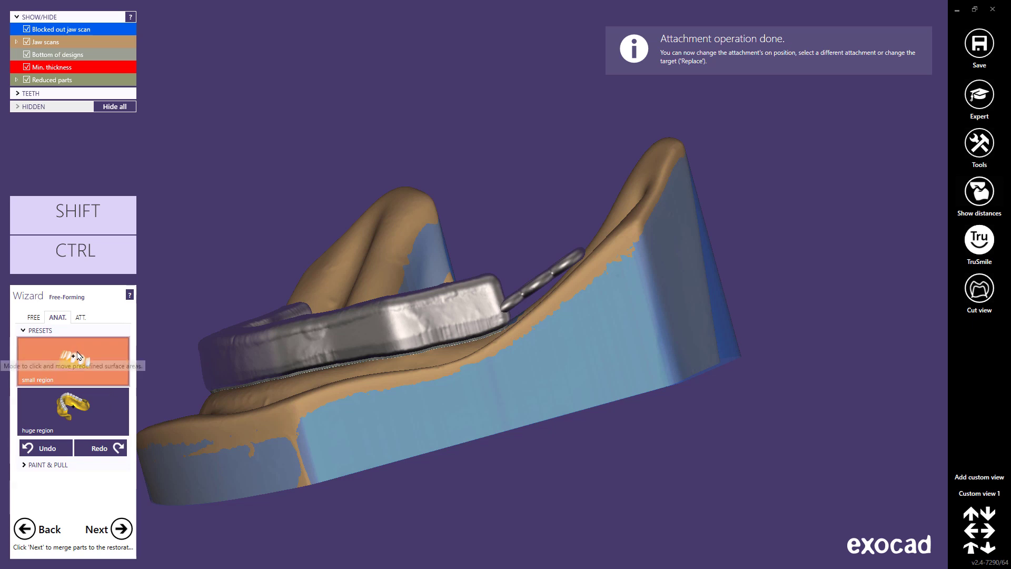
left_click(77, 356)
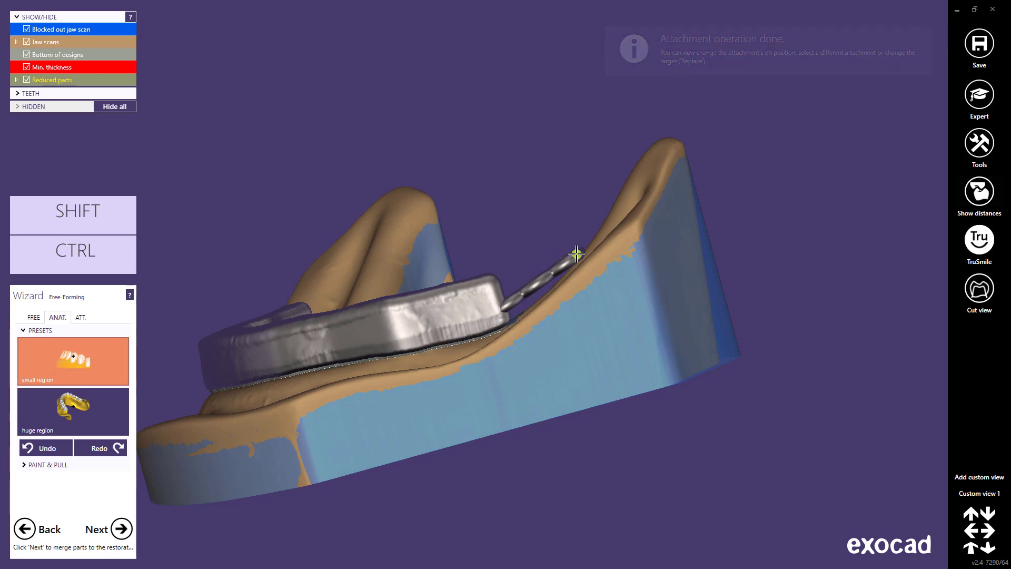
right_click_drag(575, 254, 572, 252)
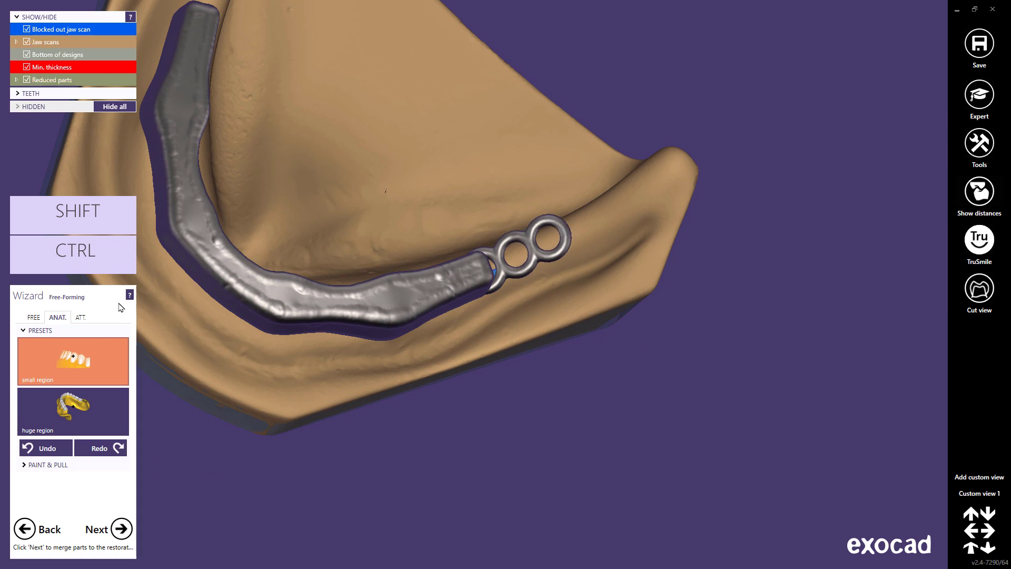
- Select the ring_shape_3.sdfa attachment from the Ring_Donut_Retention library and dismiss its disclaimer
left_click(80, 320)
left_click(122, 366)
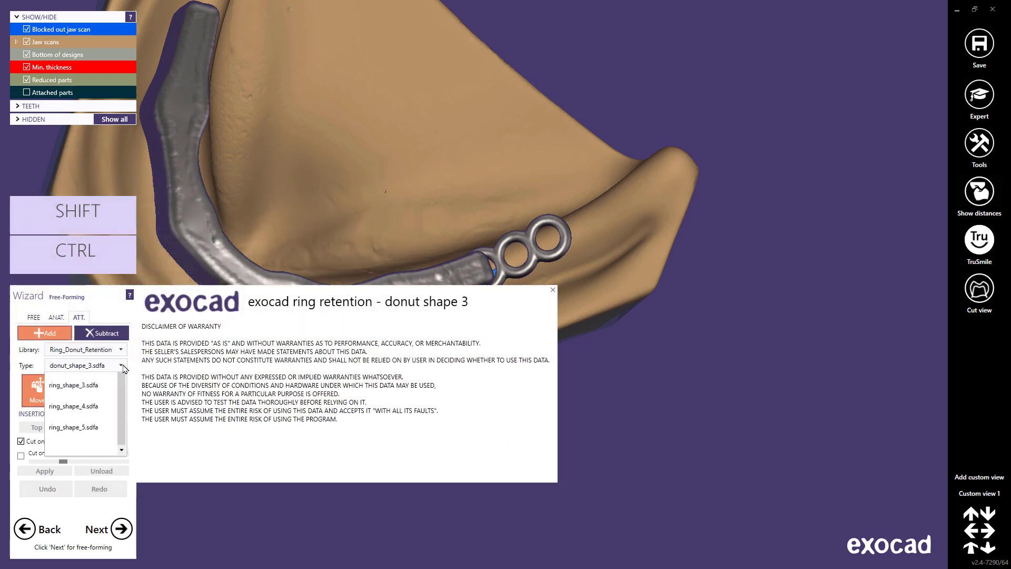
left_click(89, 490)
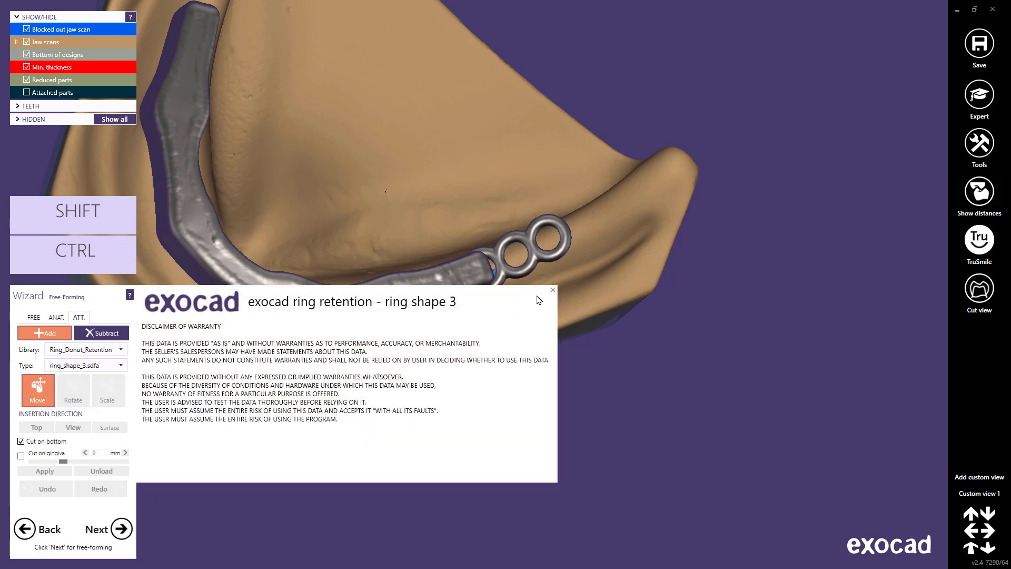
left_click(553, 291)
- Place the ring_shape_3 retention at the bar's other end, turn it along the ridge, and tilt it so it connects to the coping
left_click(214, 63)
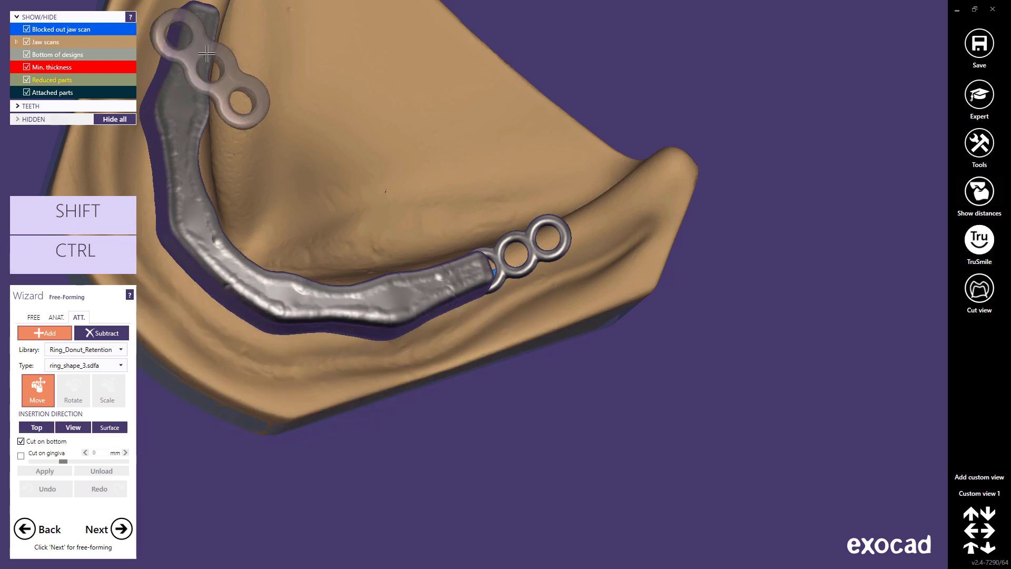
middle_click(207, 54)
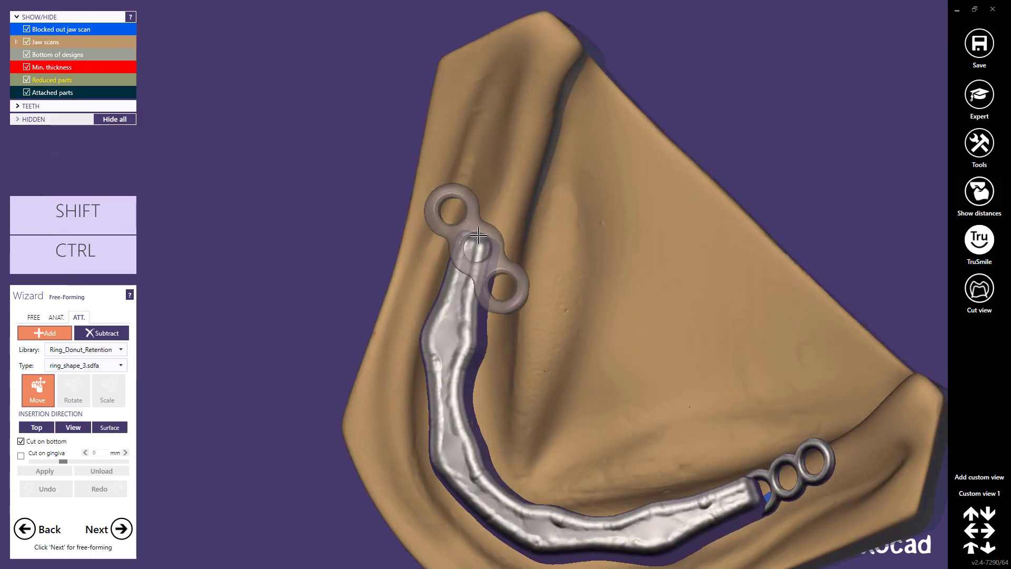
left_click(514, 284)
left_click_drag(513, 284, 512, 192)
right_click_drag(495, 307, 500, 306)
left_click_drag(587, 234, 591, 203, "ctrl+shift")
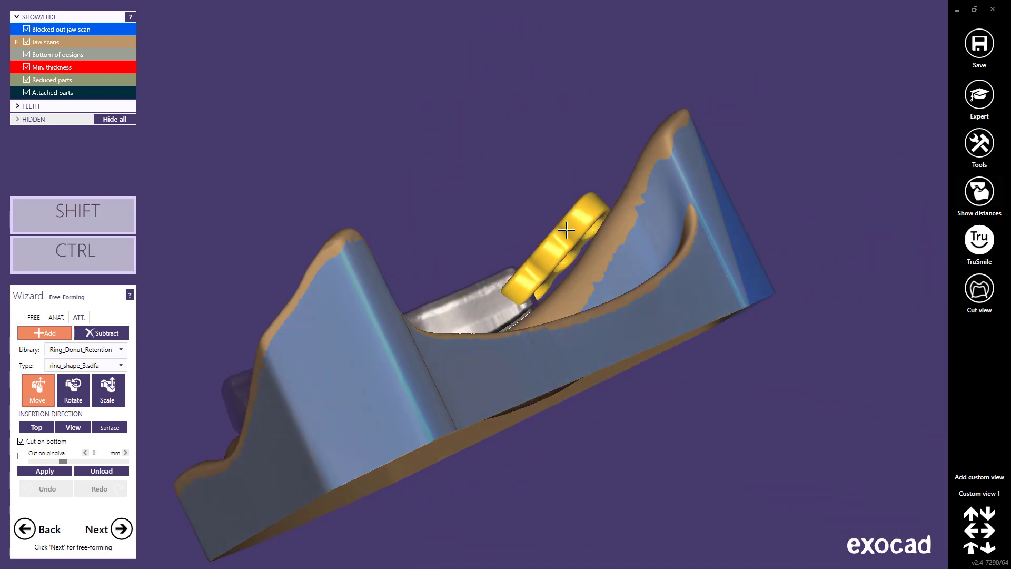
left_click_drag(548, 257, 565, 241, "ctrl")
right_click_drag(580, 254, 579, 254)
left_click_drag(567, 250, 601, 232)
right_click_drag(601, 233, 597, 300)
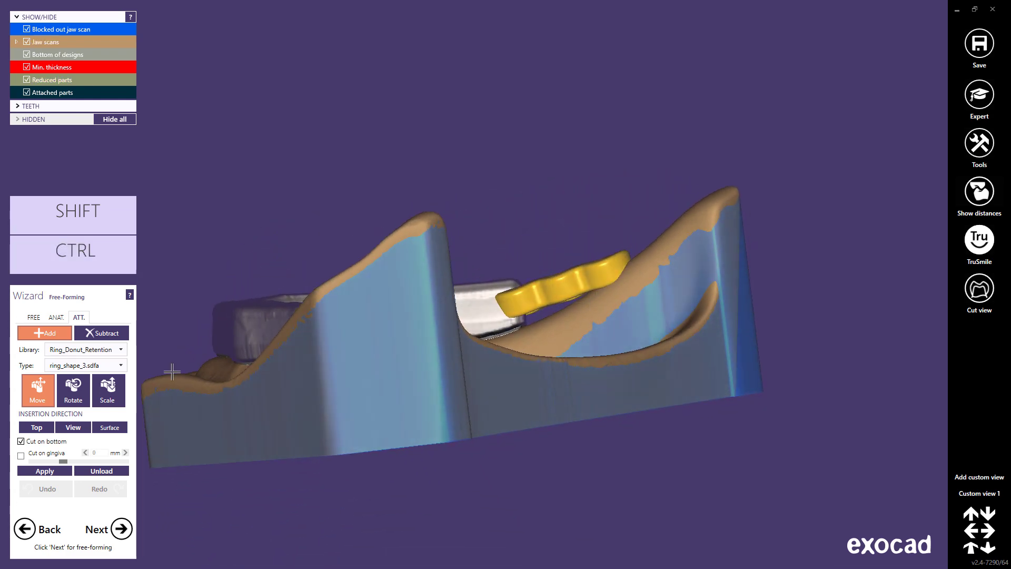
- Switch the retention from cutting on the bottom to cutting on the gingiva at 0.5 mm, and apply the attachment
left_click(108, 391)
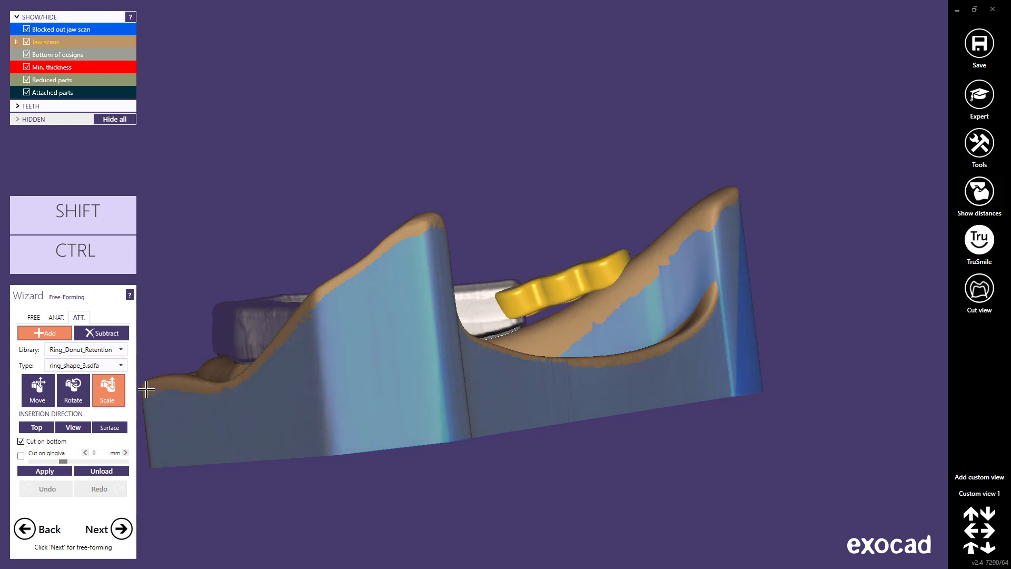
left_click(20, 456)
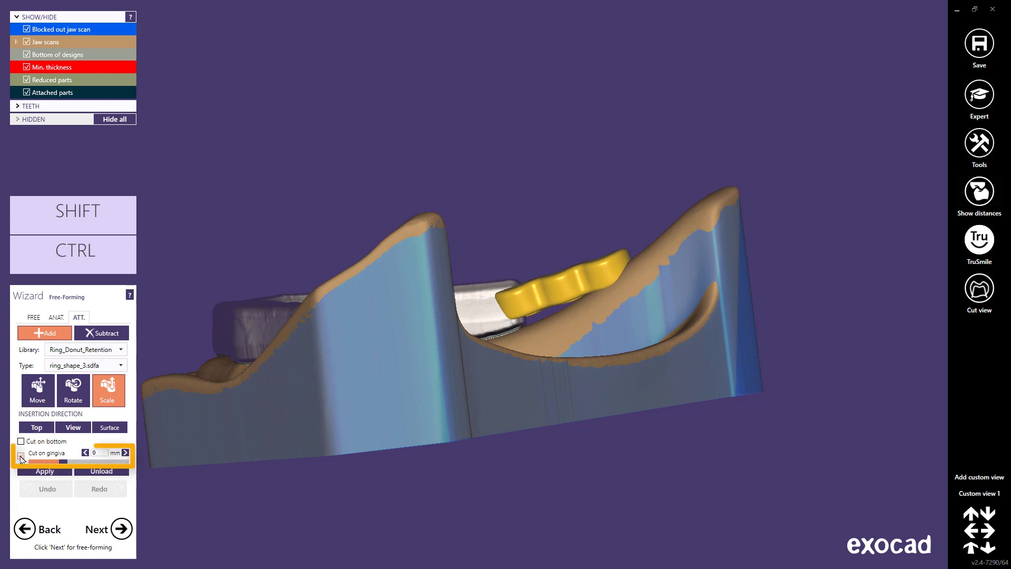
left_click(103, 454)
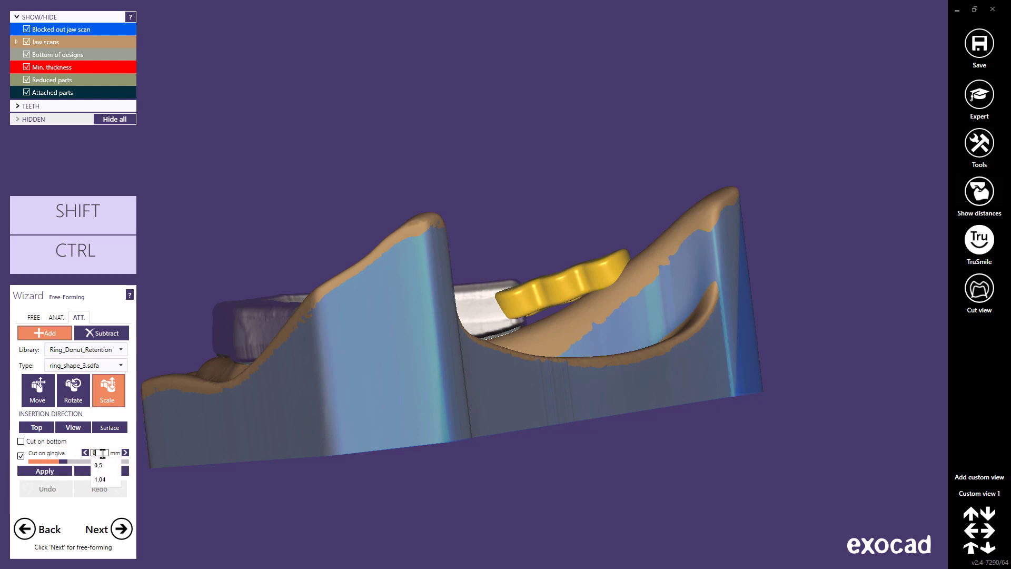
left_click(103, 466)
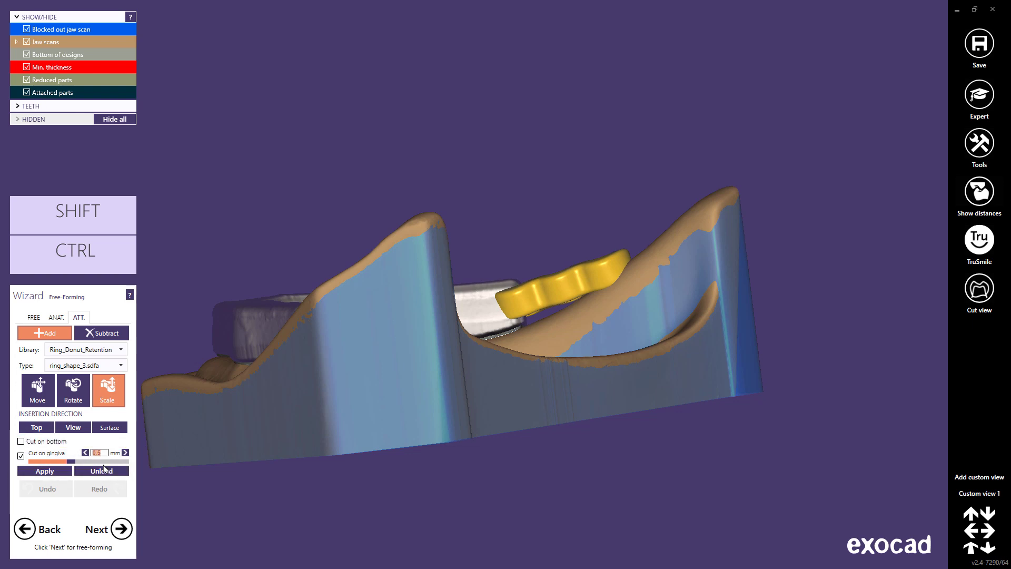
left_click(57, 471)
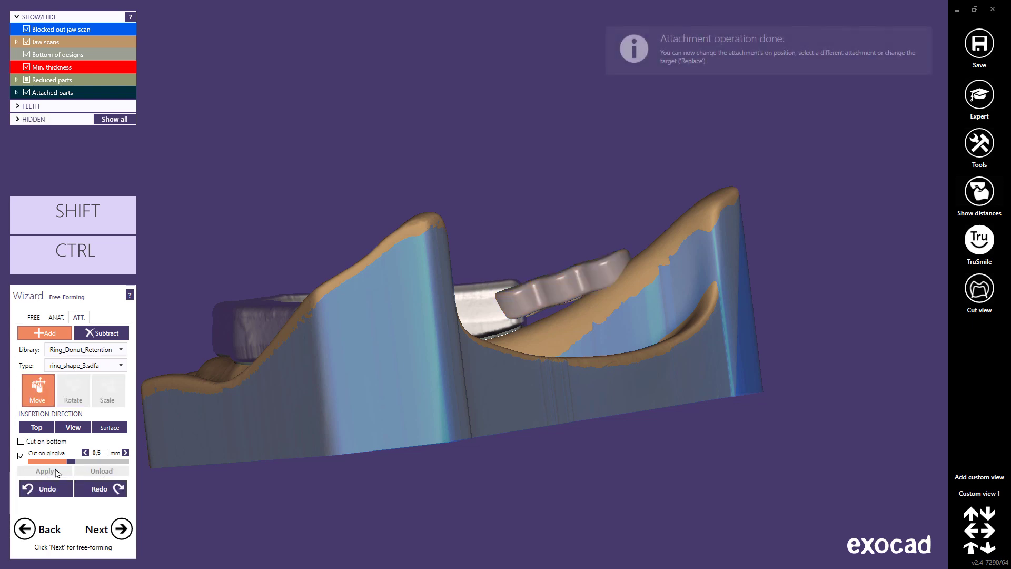
- Smooth the transitions between the coping and the ring retentions with the Smooth/Flatten brush, and merge the parts into the restoration
left_click(34, 318)
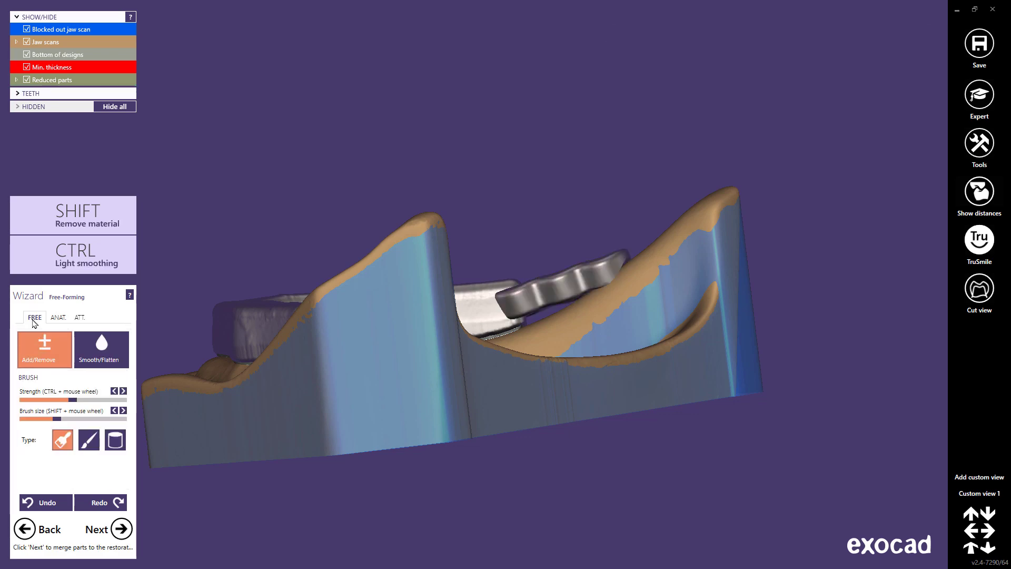
middle_click(248, 325)
right_click_drag(360, 366, 497, 423)
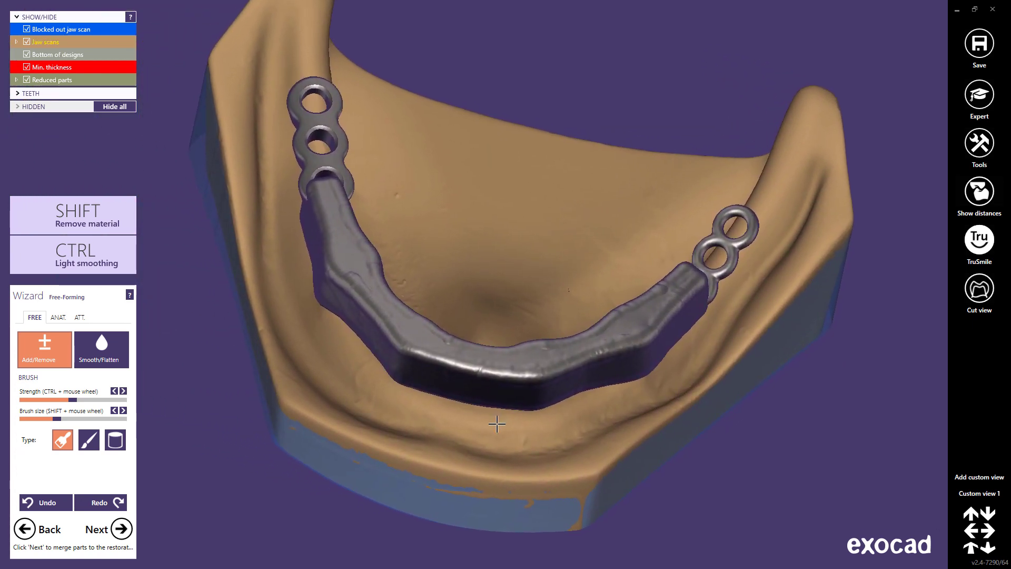
left_click(117, 354)
right_click_drag(328, 219, 398, 284)
left_click_drag(429, 270, 417, 298)
right_click_drag(446, 299, 444, 300)
left_click_drag(532, 255, 519, 255)
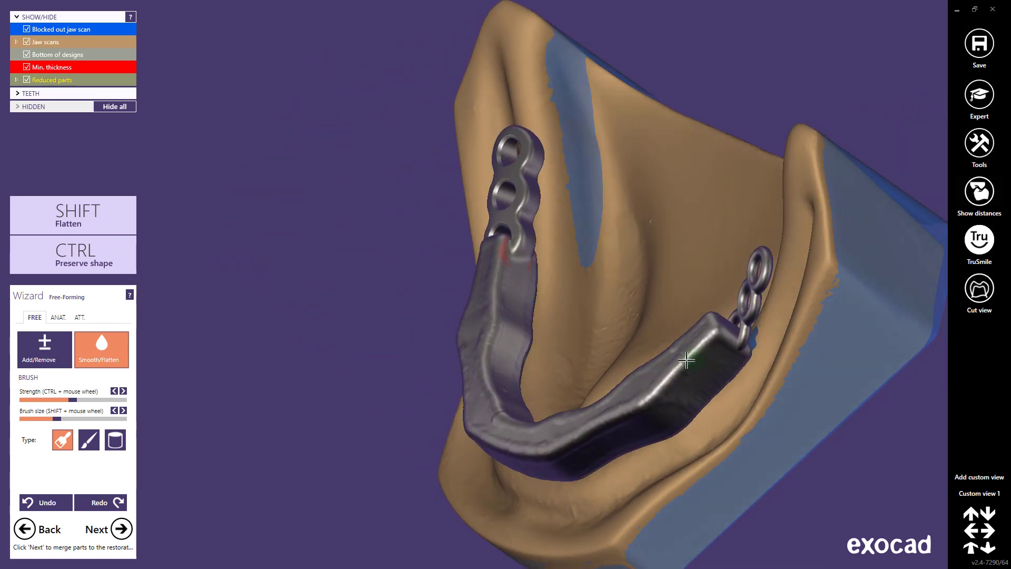
right_click_drag(686, 361, 674, 388)
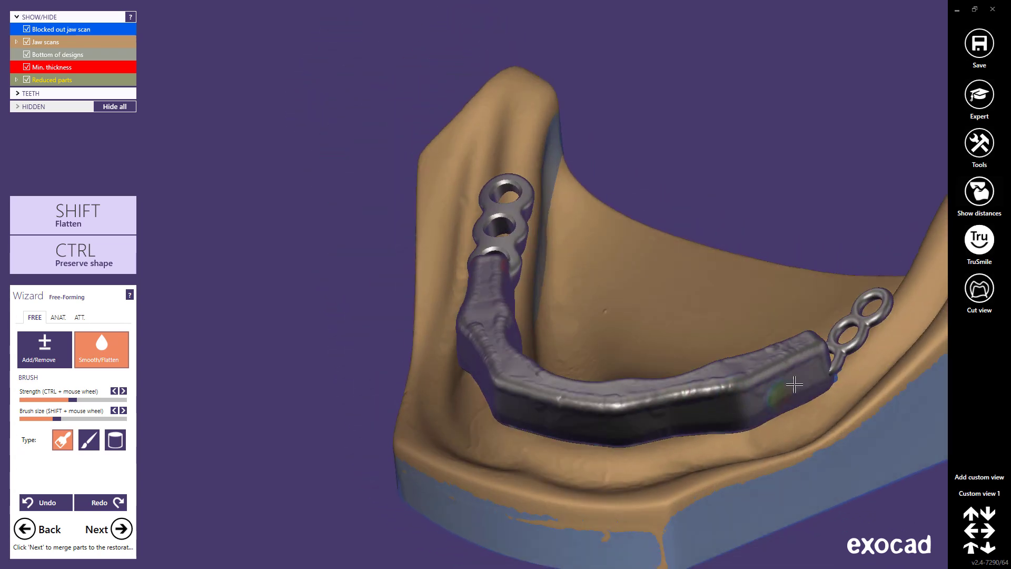
left_click(825, 373)
left_click(972, 495)
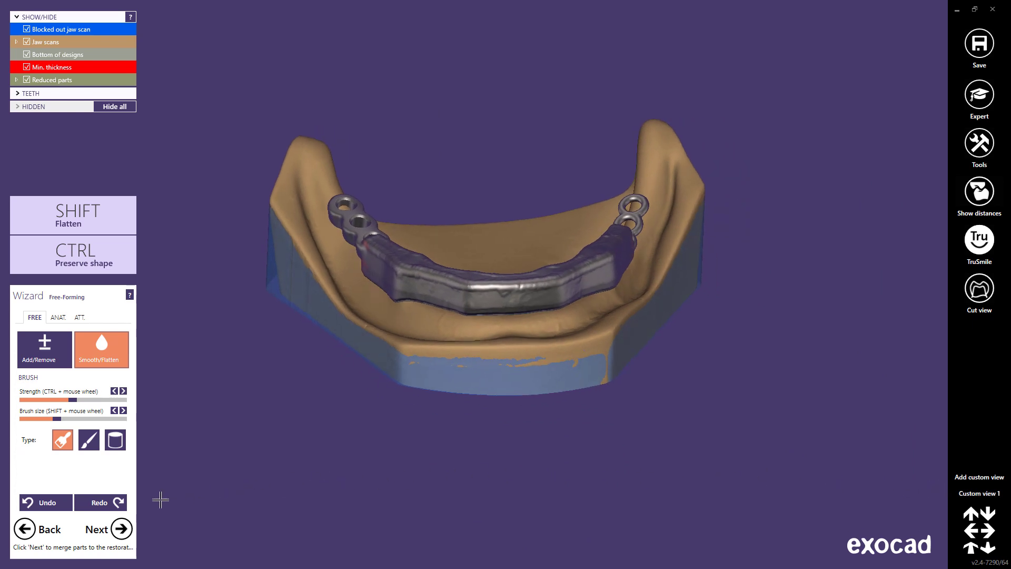
left_click(126, 528)
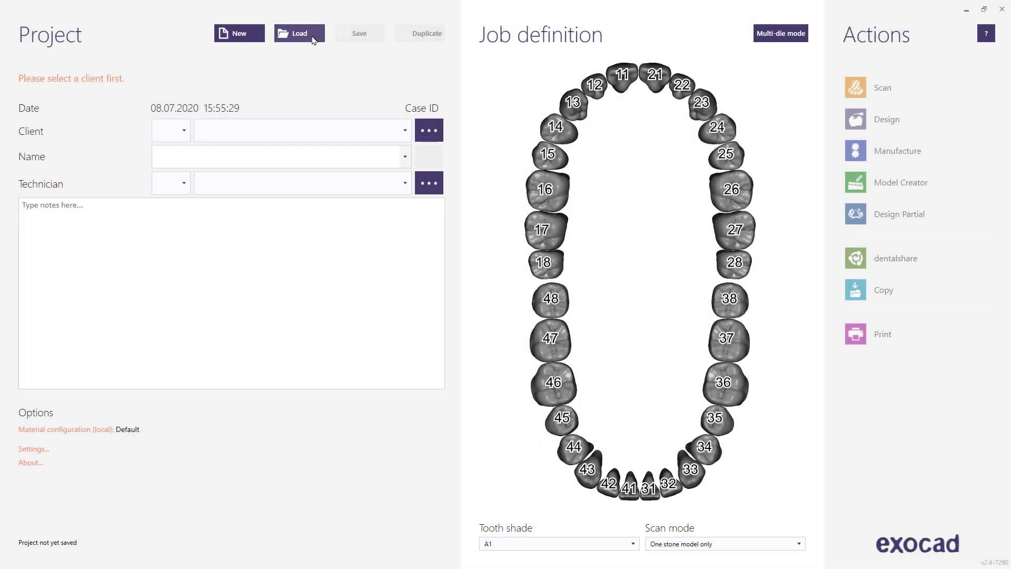
- Load the "Offset Substructure on scanned bar, New Plovdiv Sample" project and open the job definition of tooth 46
left_click(312, 39)
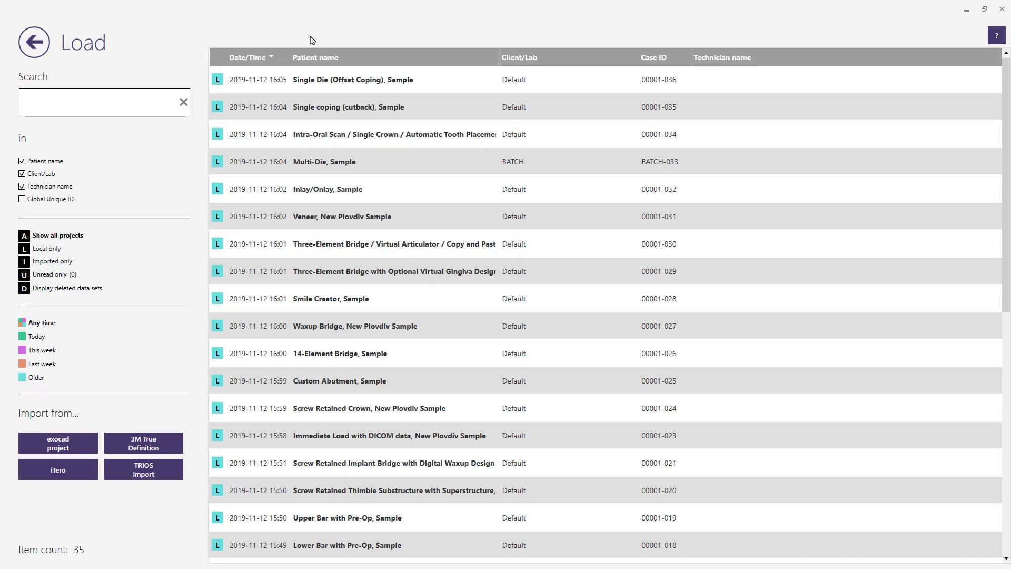
scroll(480, 273, "down", 5)
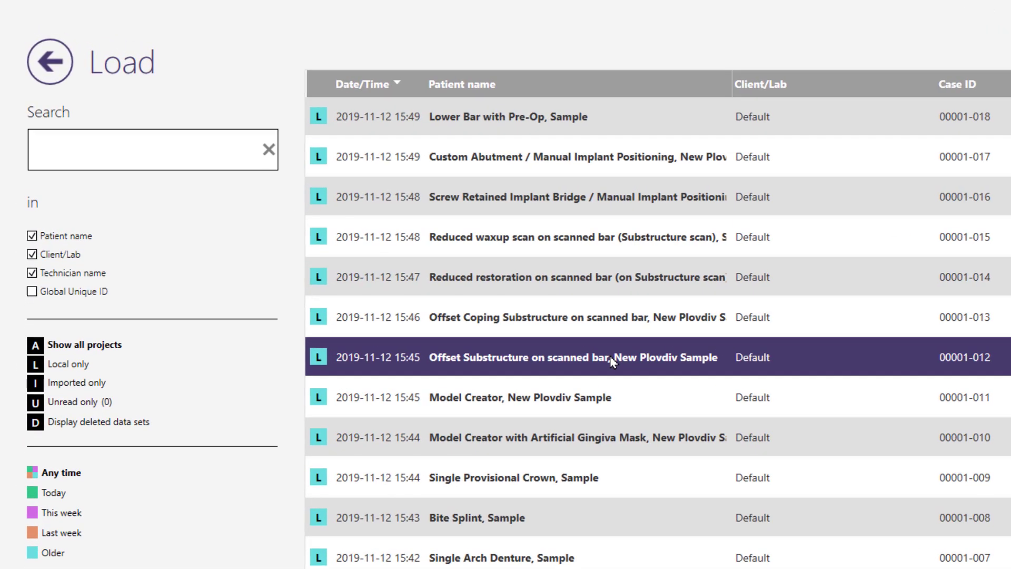
double_click(613, 362)
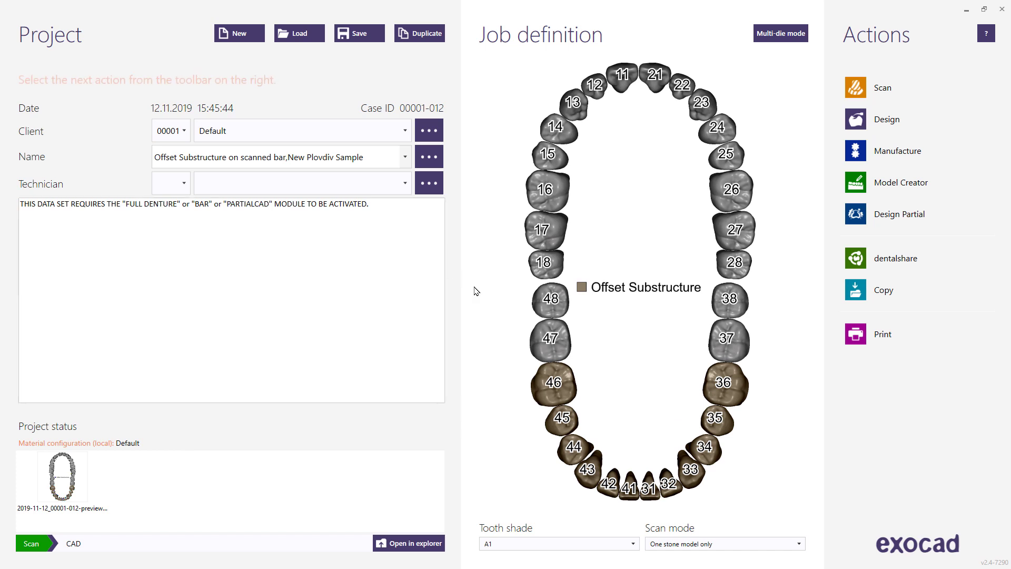
left_click(554, 385)
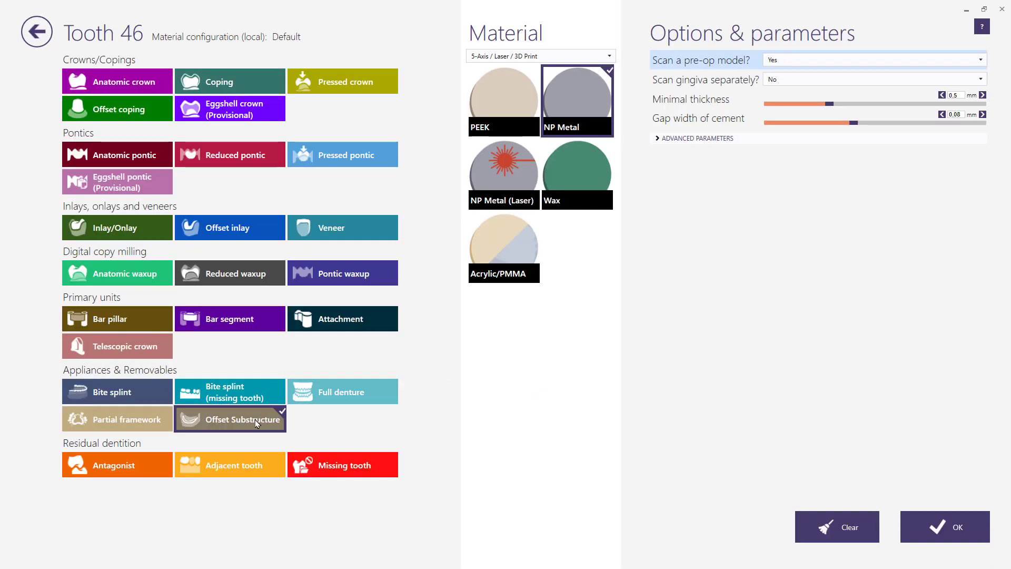
- Review the advanced parameters of the Offset Substructure on tooth 46, accept the definition, and start the design
left_click(660, 139)
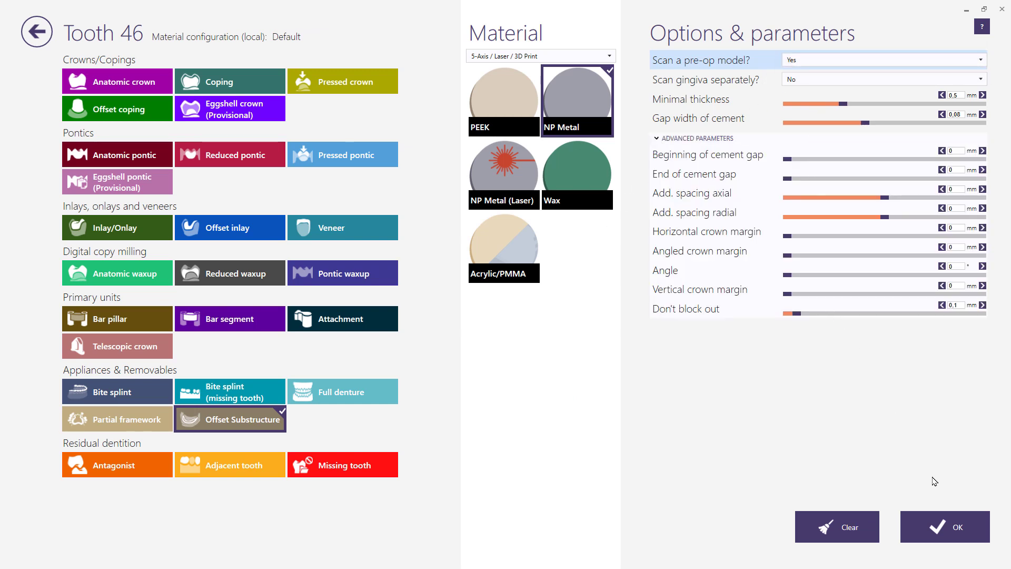
left_click(942, 526)
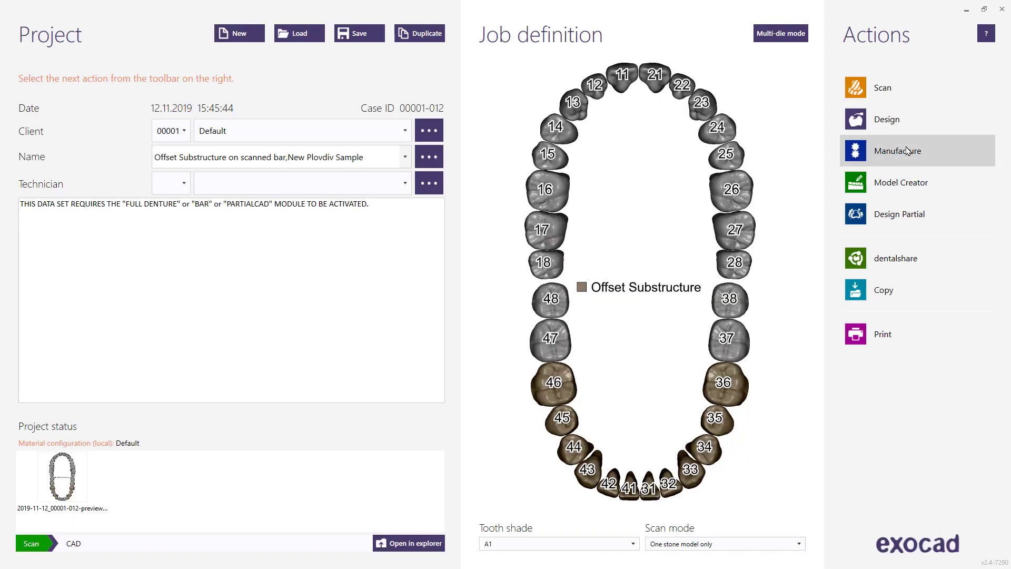
left_click(895, 126)
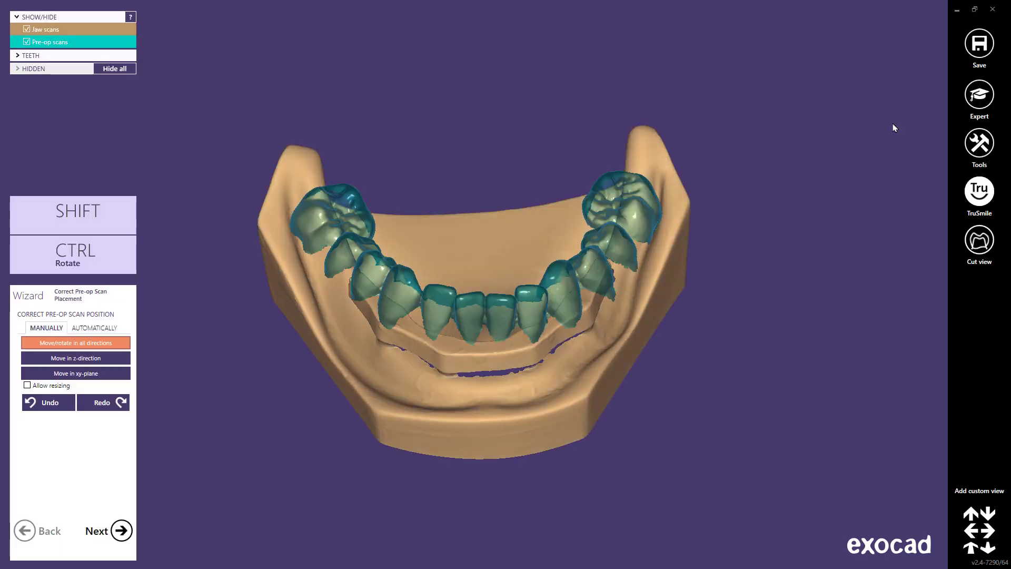
- Save the current view as a custom view and check the cement gap zone on the scanned bar
left_click(978, 490)
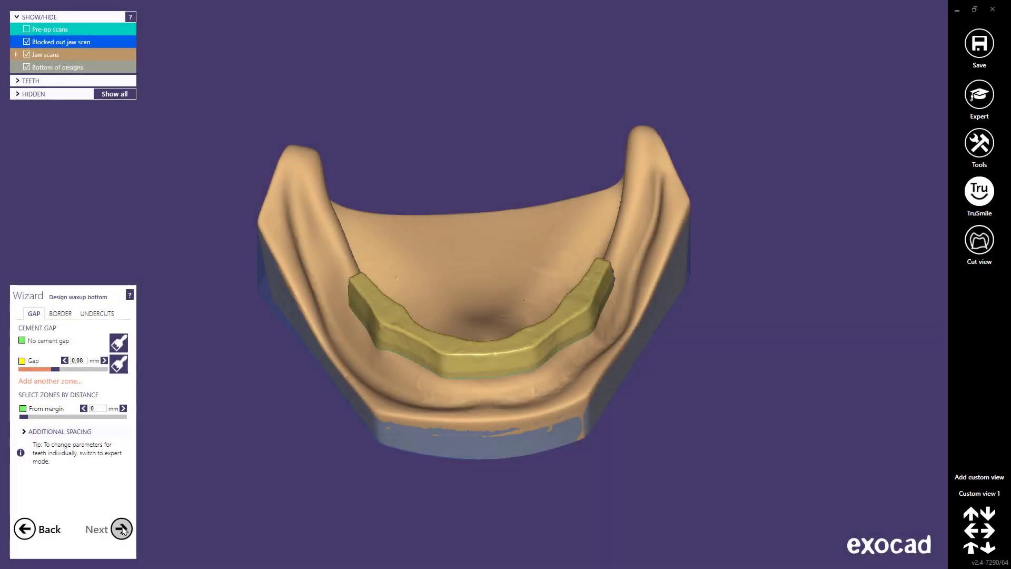
middle_click(456, 388)
right_click_drag(483, 374, 485, 371)
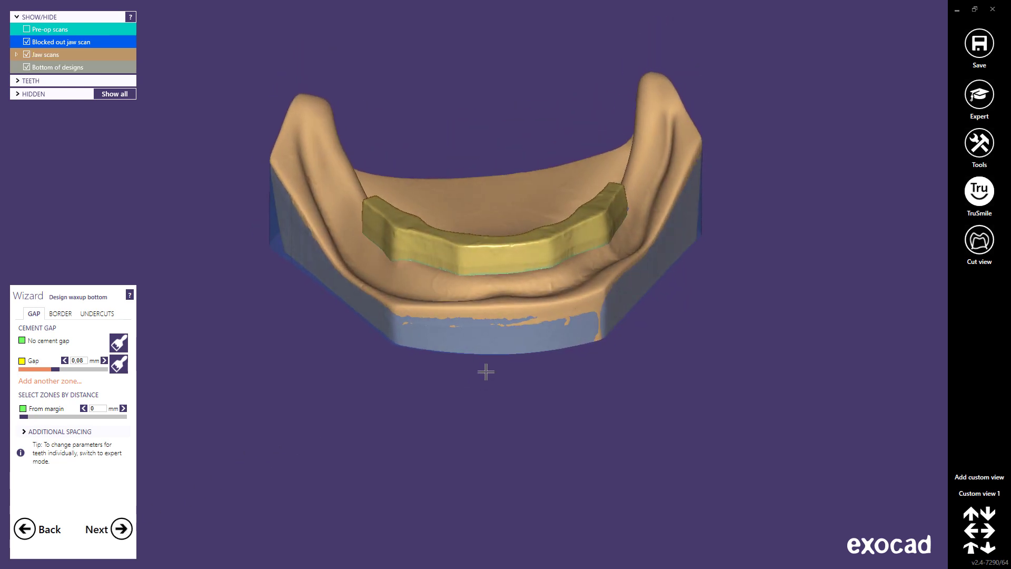
scroll(488, 271, "up", 3)
scroll(489, 268, "down", 2)
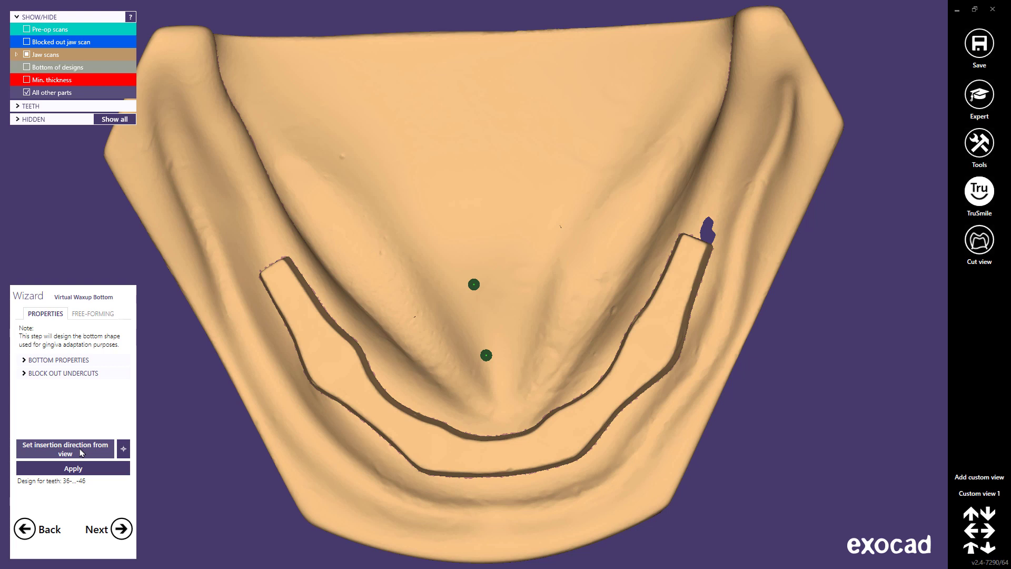
- Review the bottom properties and undercut block-out settings, and apply the virtual waxup bottom
left_click(25, 362)
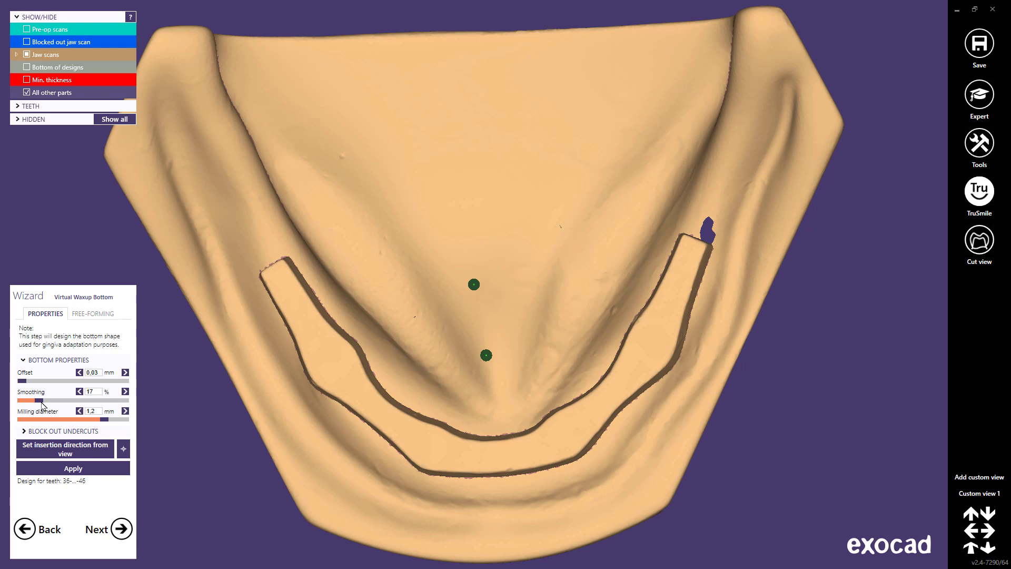
left_click(100, 373)
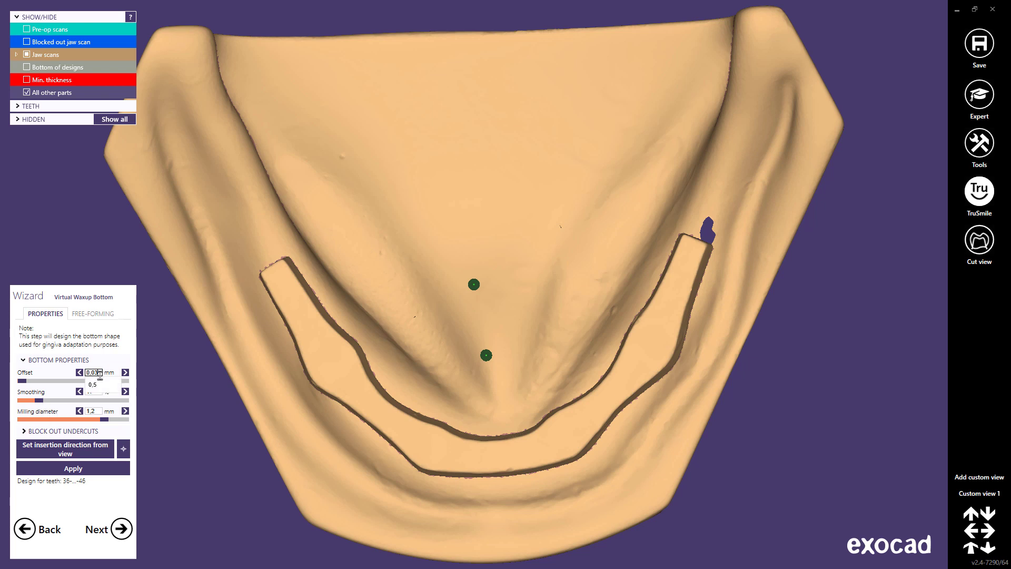
left_click(29, 433)
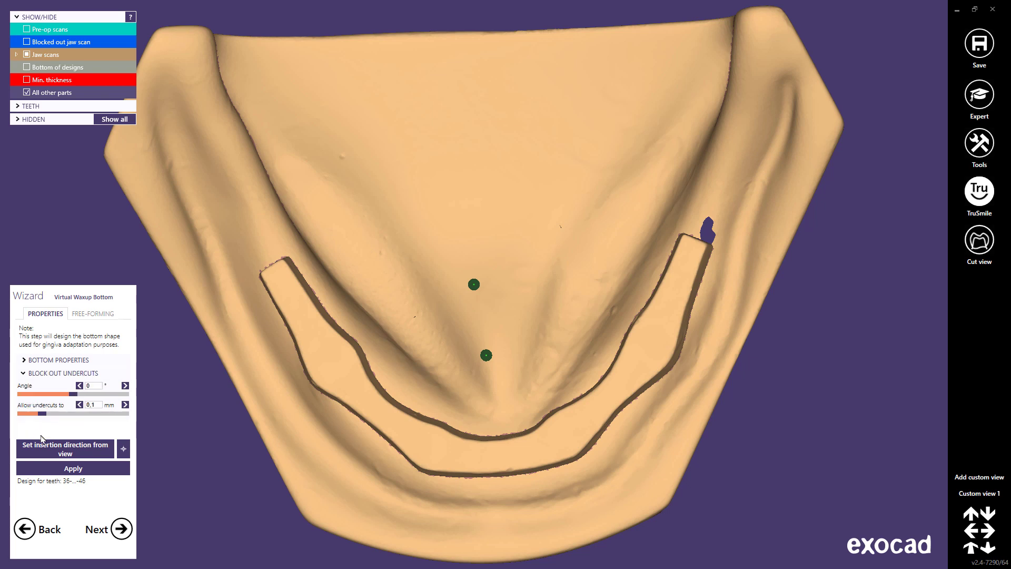
left_click(86, 470)
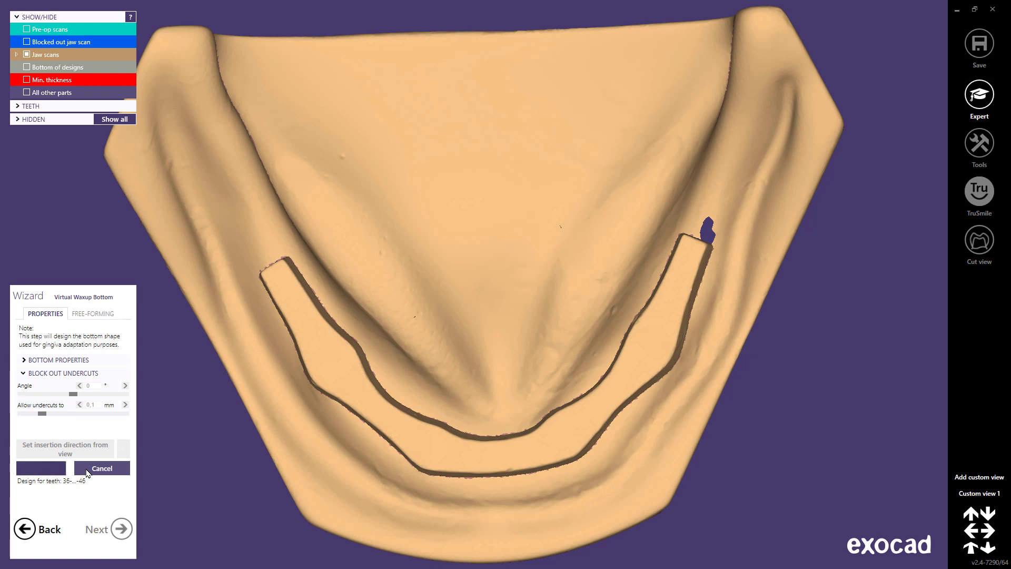
- Inspect the virtual waxup bottom around the bar, briefly showing the blocked out jaw scan for comparison
scroll(423, 421, "up", 2)
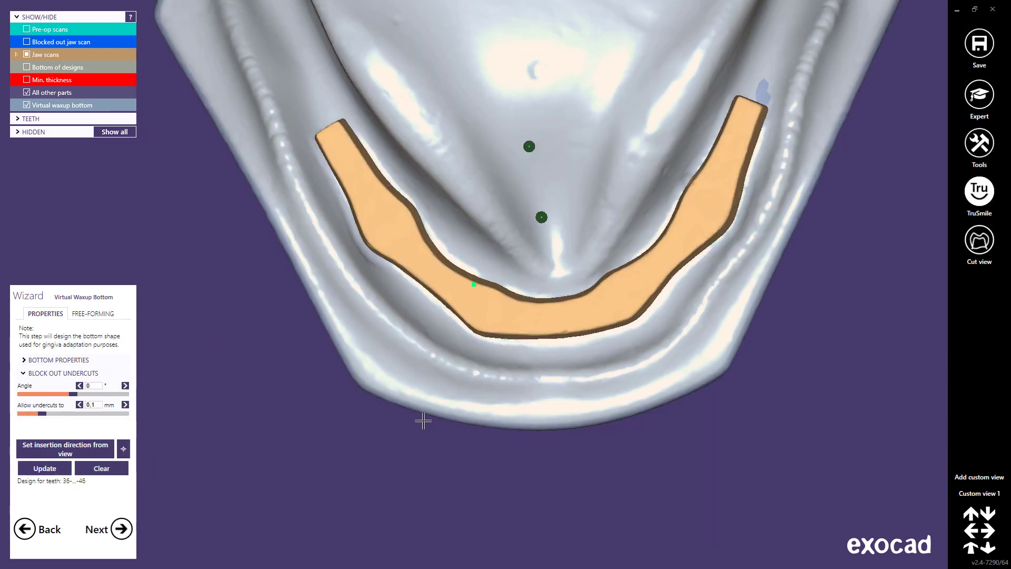
right_click_drag(423, 421, 451, 346)
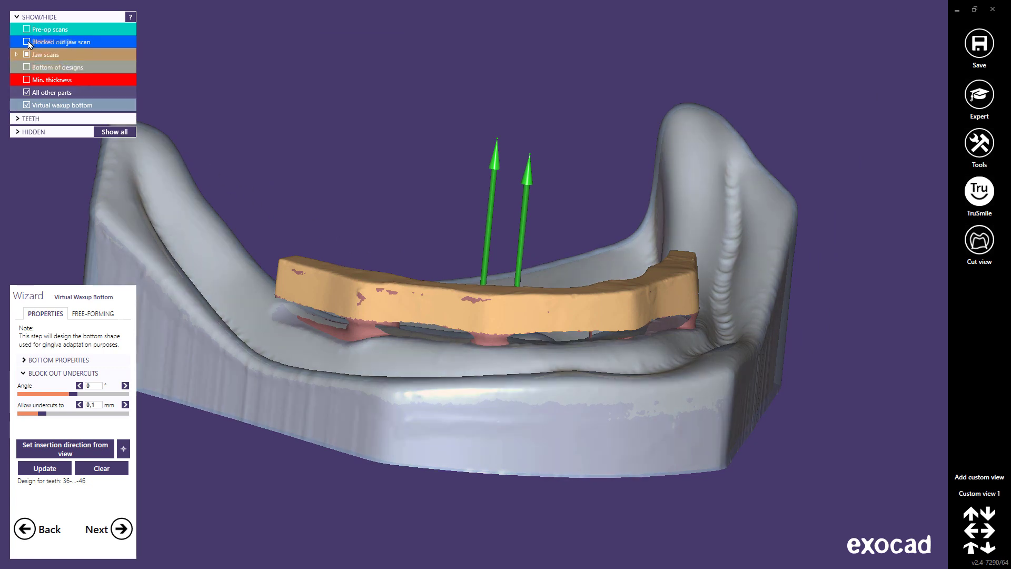
left_click(27, 43)
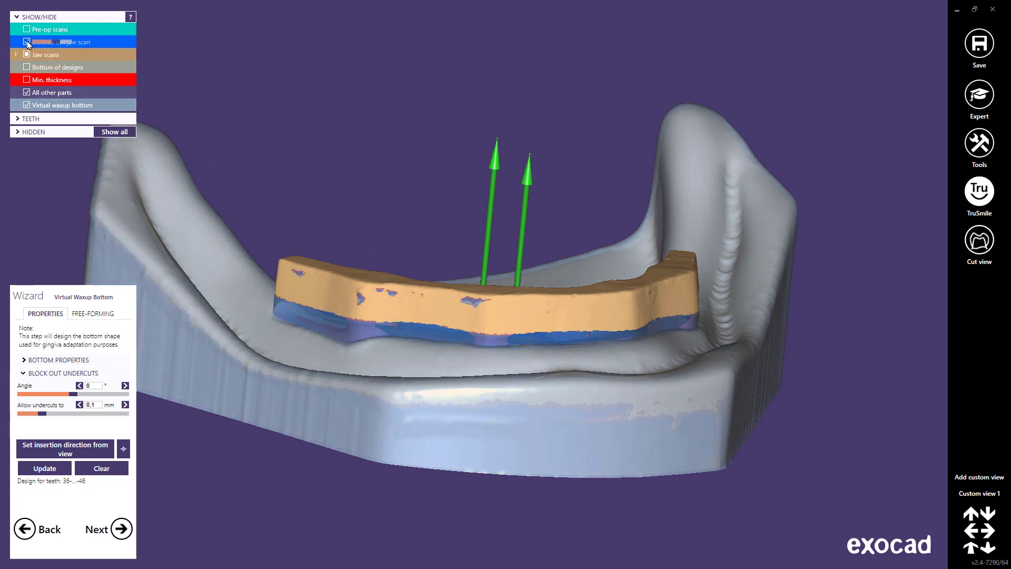
left_click(27, 42)
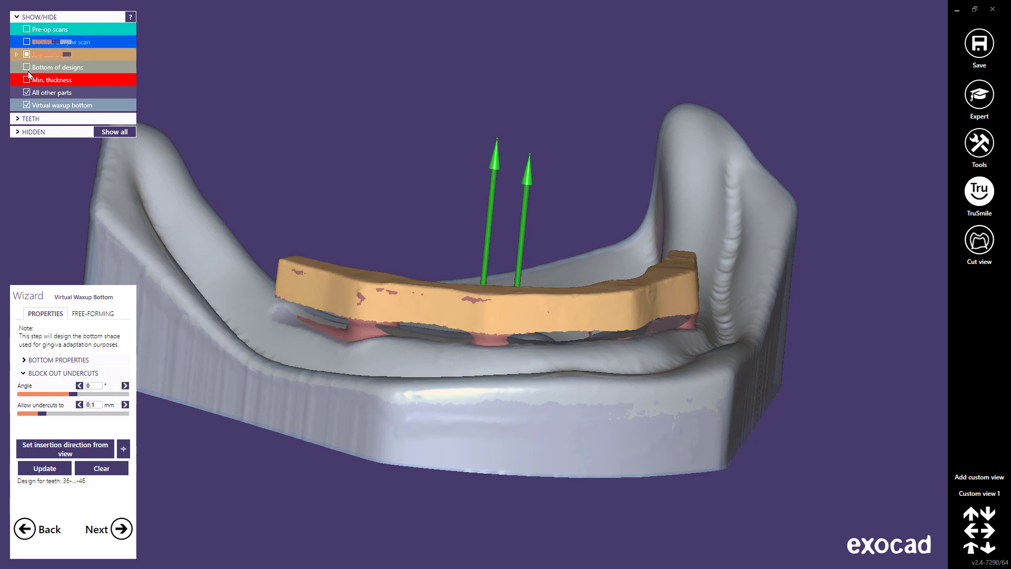
- Open free-forming of the virtual waxup bottom, enlarge the Add/Remove brush to its maximum size, and examine the areas around both bar ends
left_click(95, 314)
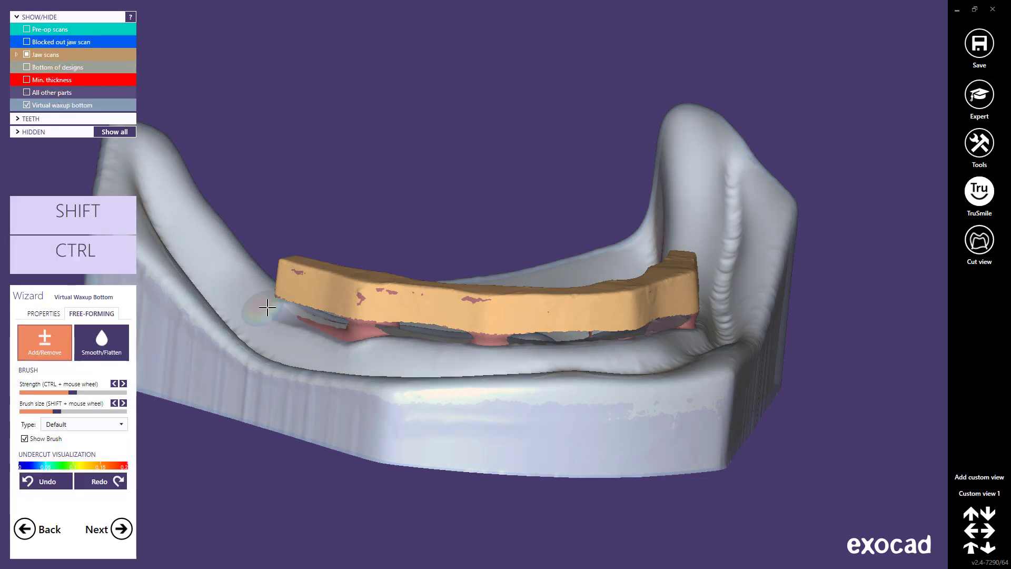
right_click_drag(266, 307, 526, 354)
scroll(527, 356, "up", 5)
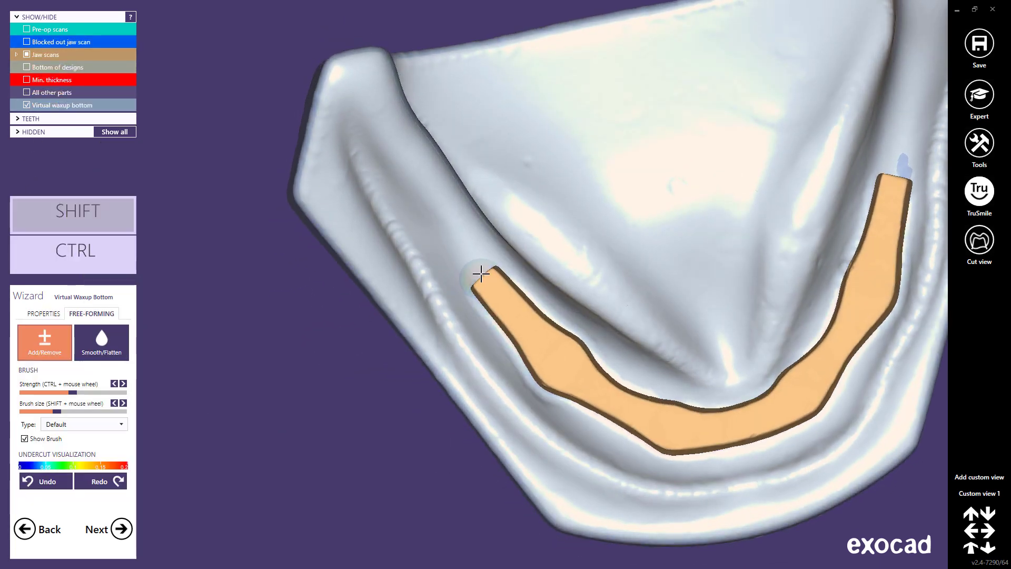
scroll(473, 266, "up", 6, "shift")
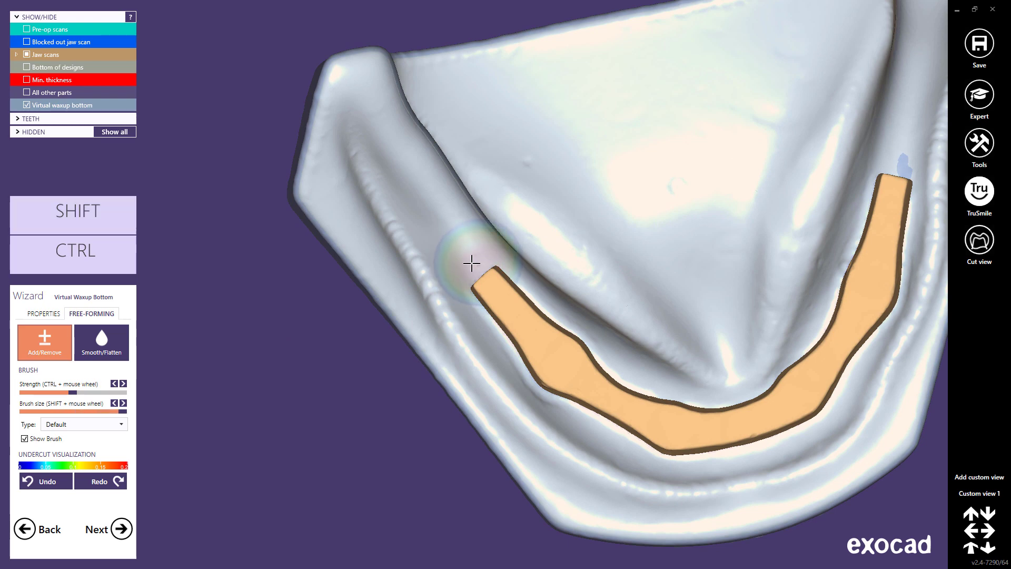
right_click_drag(504, 319, 506, 323)
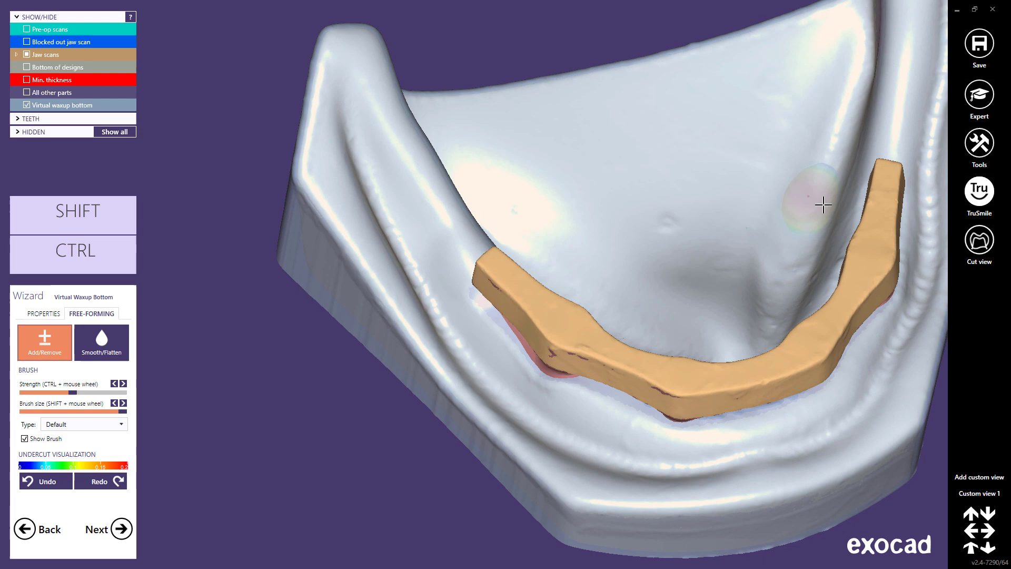
middle_click(875, 206)
right_click_drag(580, 416, 506, 264)
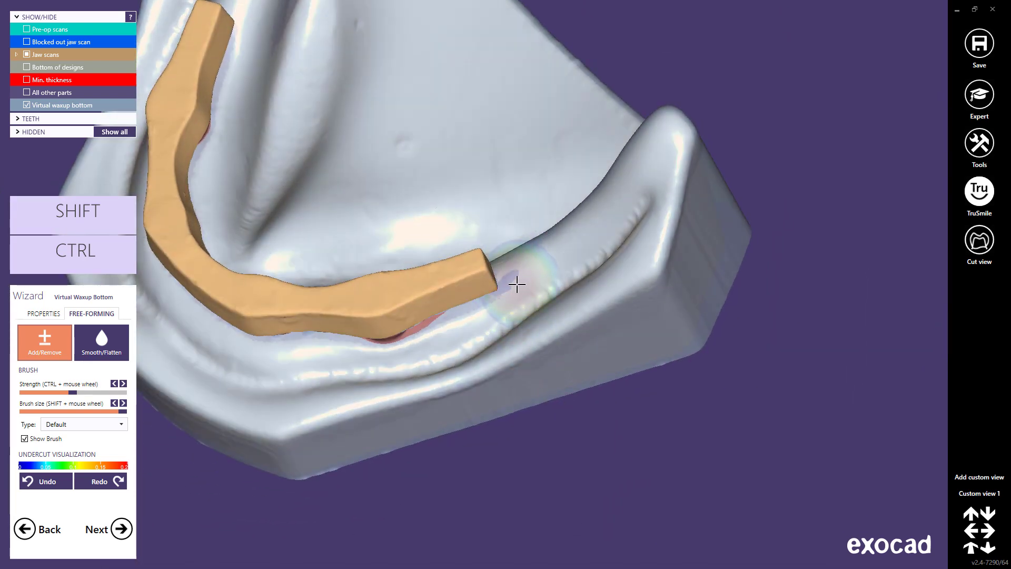
right_click_drag(519, 307, 469, 323)
right_click_drag(270, 395, 373, 320)
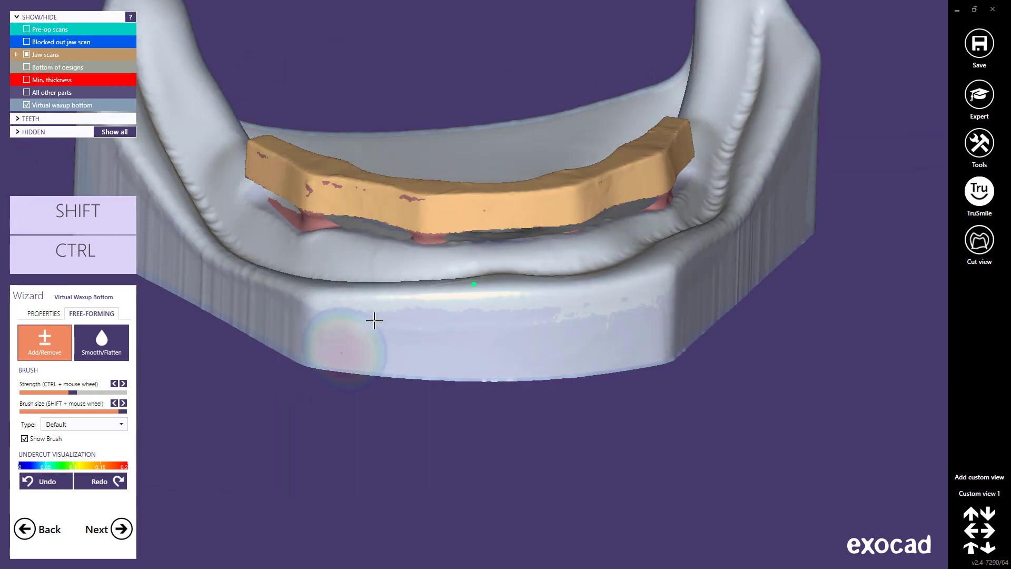
scroll(444, 137, "down", 3)
right_click_drag(433, 95, 405, 217)
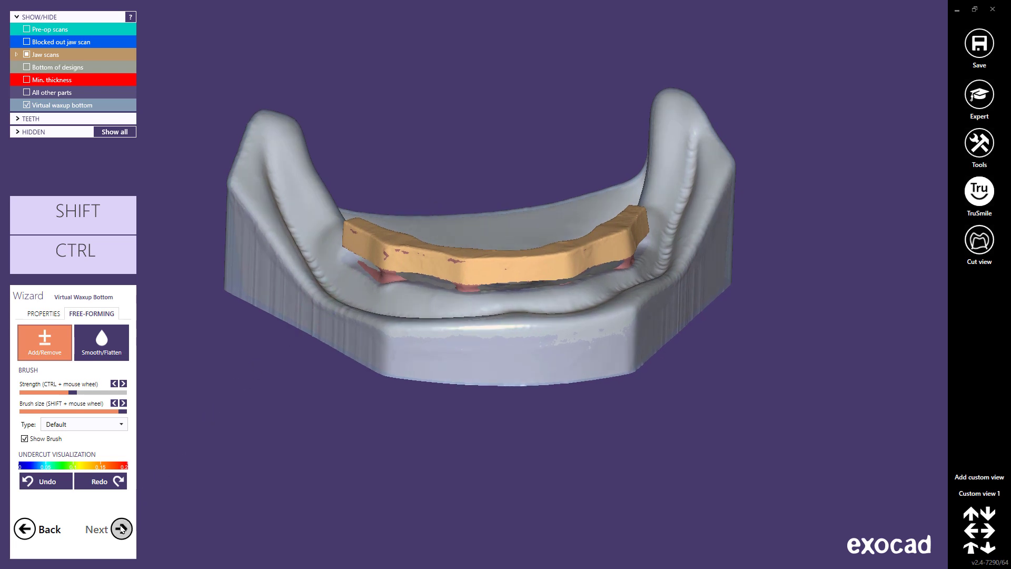
- Proceed to the offset substructure design and trace the margin line from the lingual midline along the bar's inner side past its 46-side end
left_click(122, 528)
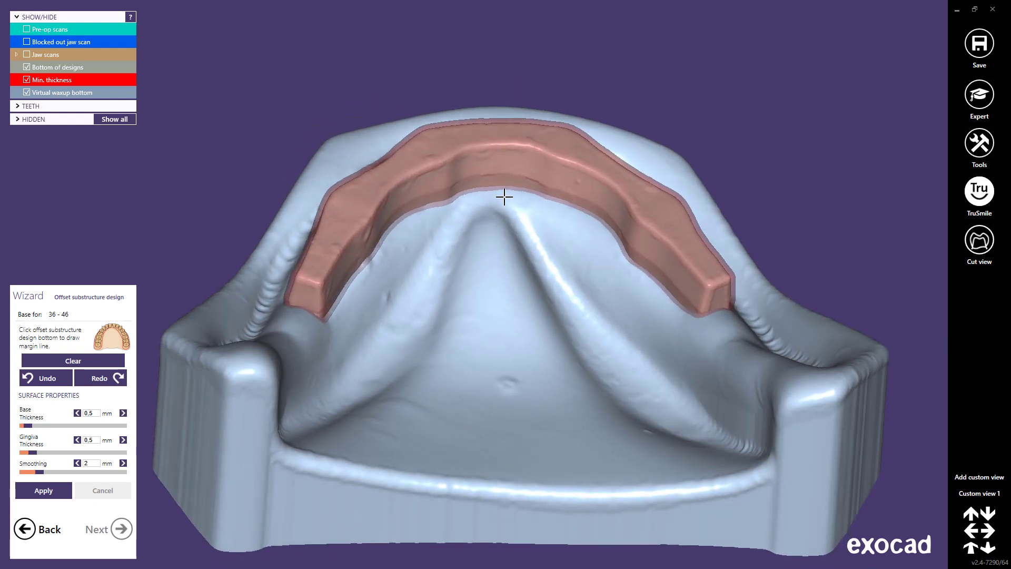
left_click(568, 215)
left_click(594, 229)
left_click(611, 254)
left_click(627, 275)
left_click(646, 288)
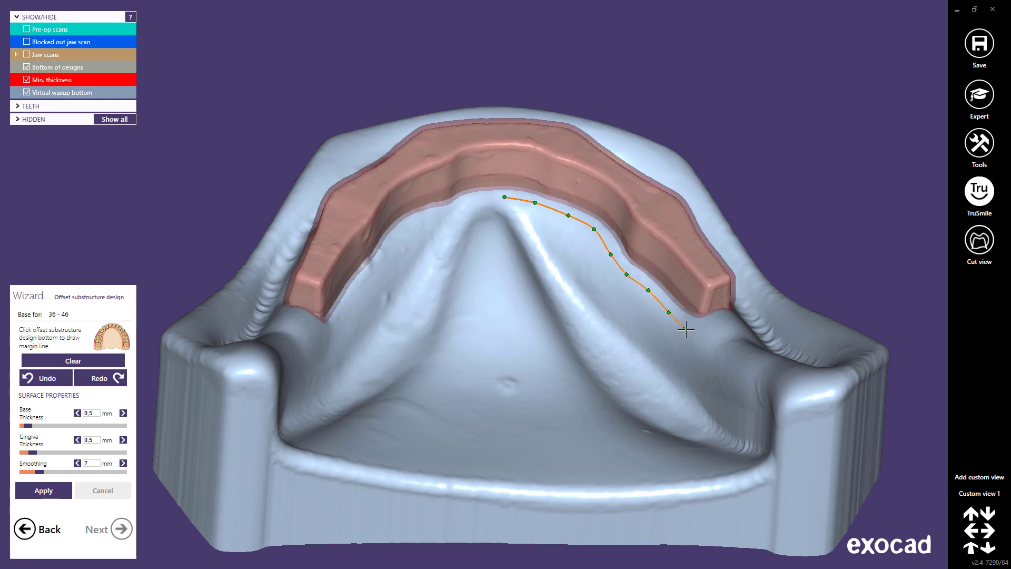
left_click(686, 330)
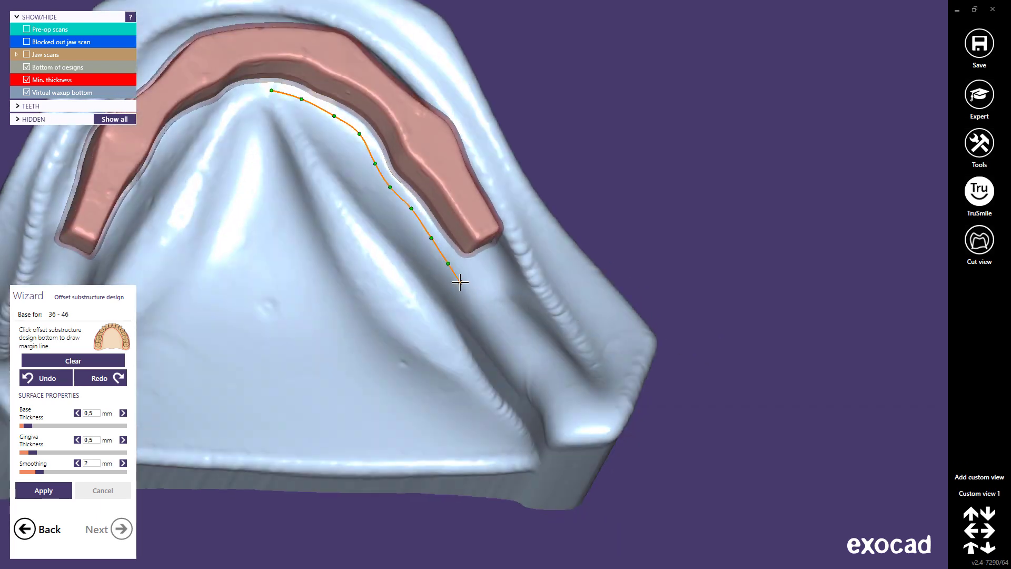
- Route the margin line around a tab on the ridge behind the bar's 46-side end and back beside the bar
left_click(489, 322)
left_click(522, 343)
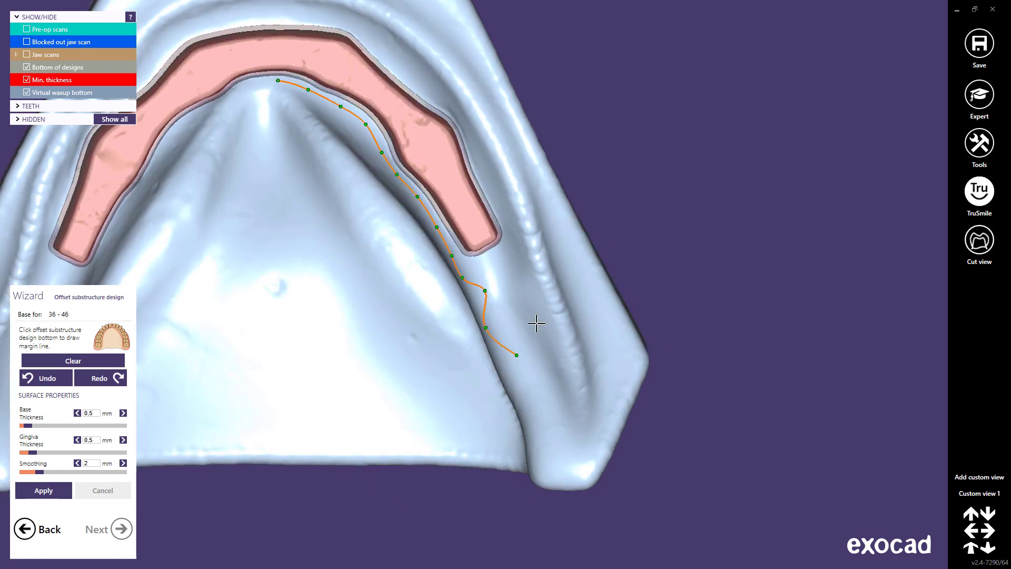
left_click(508, 286)
left_click(515, 253)
left_click(508, 226)
- Continue the margin line on the gingiva along the outer side of the bar's 46-side arm
middle_click(506, 237)
right_click_drag(500, 274, 499, 282)
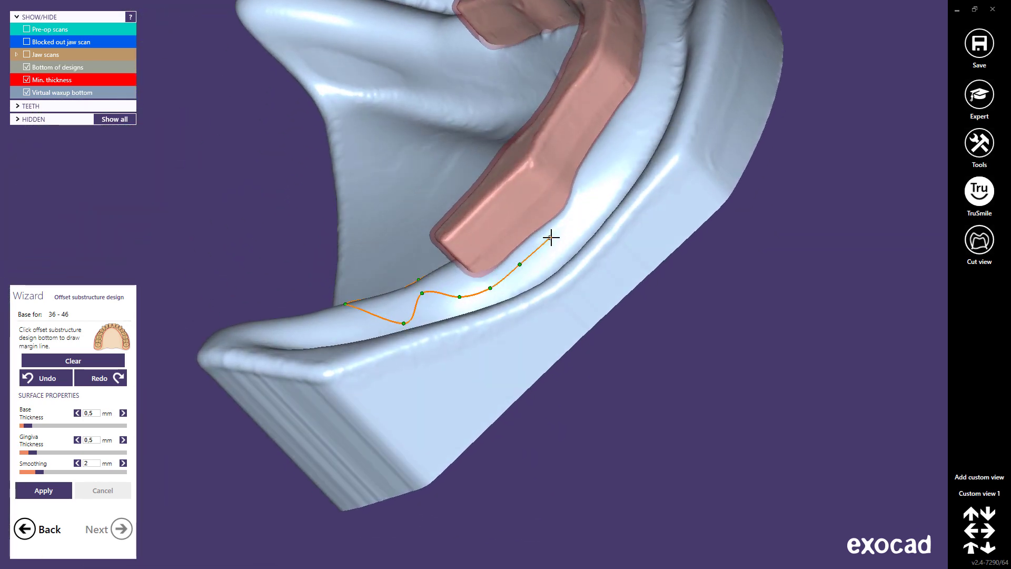
left_click(579, 208)
left_click(592, 172)
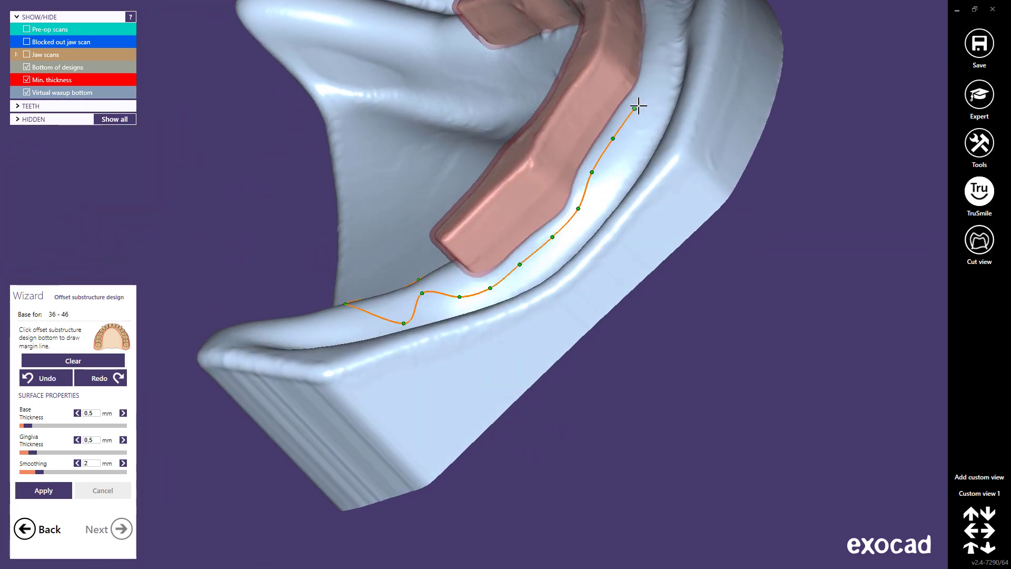
middle_click(637, 109)
- Carry the margin line across the front of the bar to the start of its 36-side arm
right_click_drag(569, 242, 568, 242)
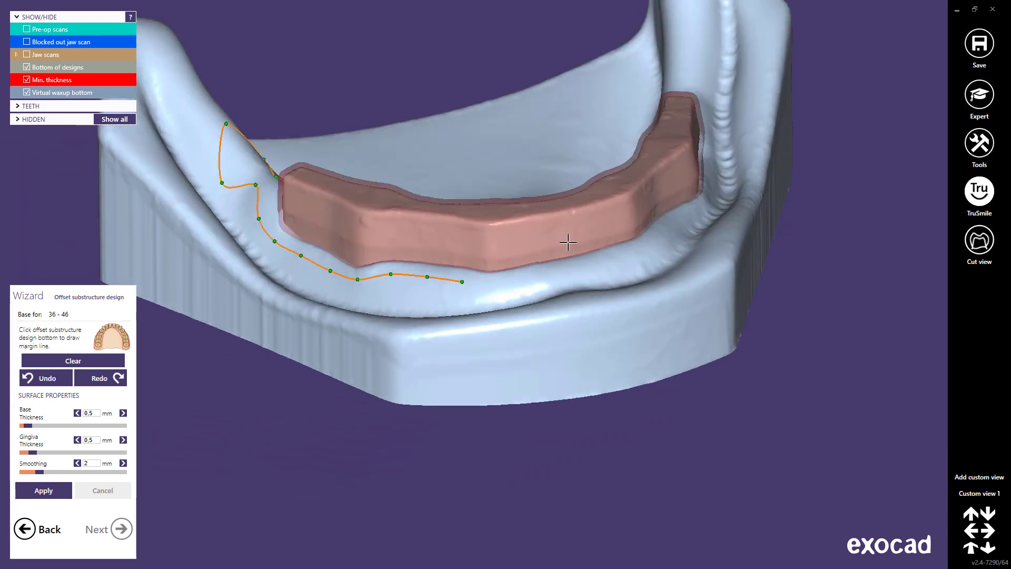
left_click(485, 282)
left_click(527, 277)
left_click(569, 268)
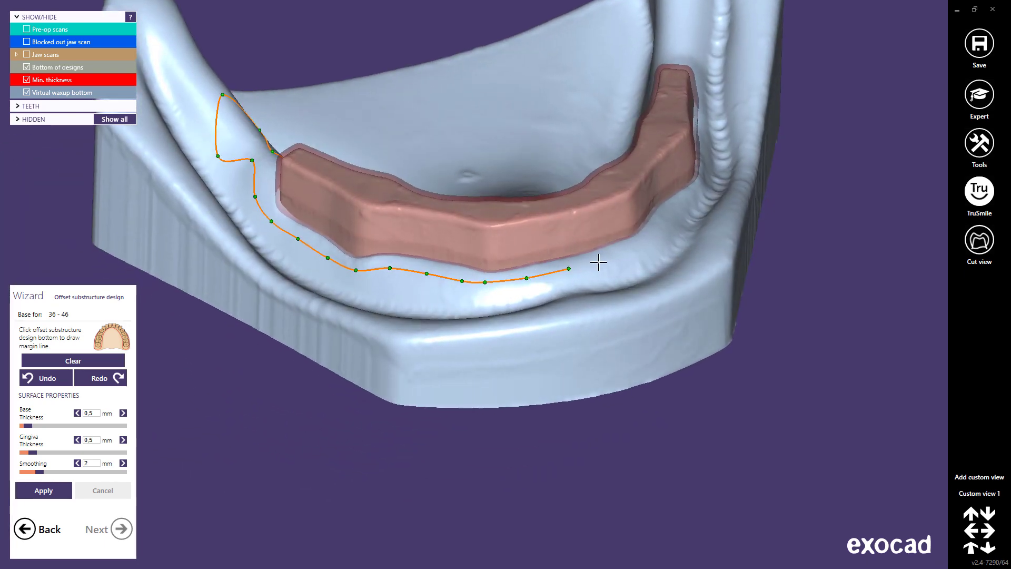
left_click(614, 258)
left_click(672, 210)
- Extend the margin line along the outer side of the bar's 36-side arm to its end
middle_click(688, 199)
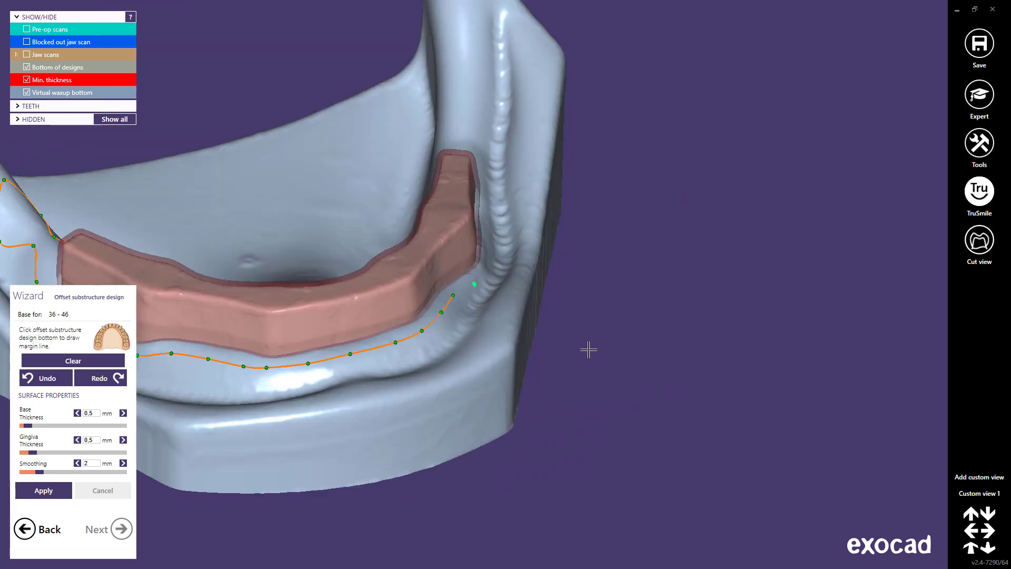
right_click_drag(530, 371, 486, 287)
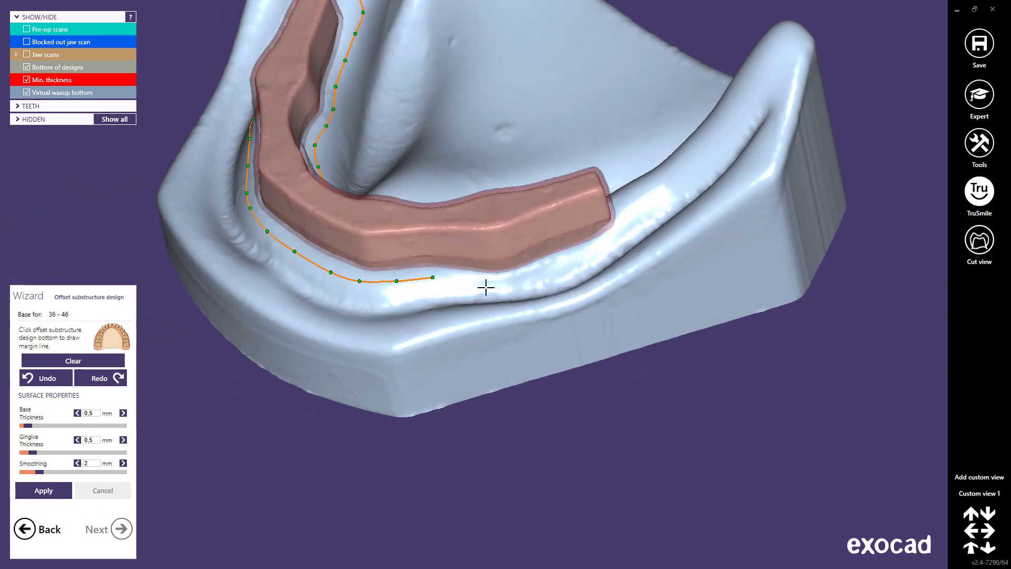
left_click(463, 279)
left_click(503, 283)
left_click(548, 272)
left_click(583, 254)
left_click(619, 238)
- Route the margin line around a tab on the ridge behind the bar's 36-side end and back beside the bar
middle_click(642, 214)
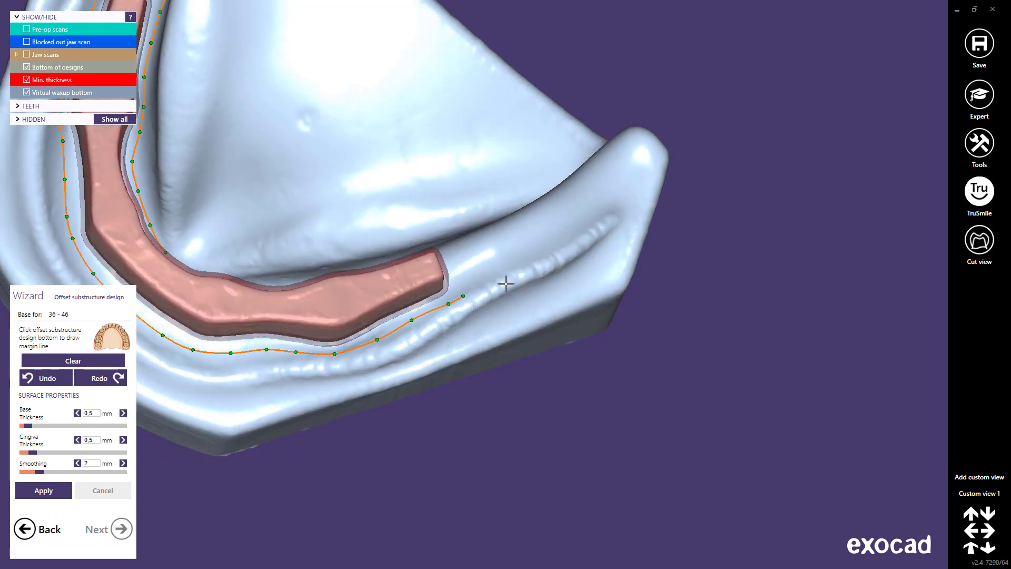
left_click(529, 225)
right_click_drag(529, 226, 504, 219)
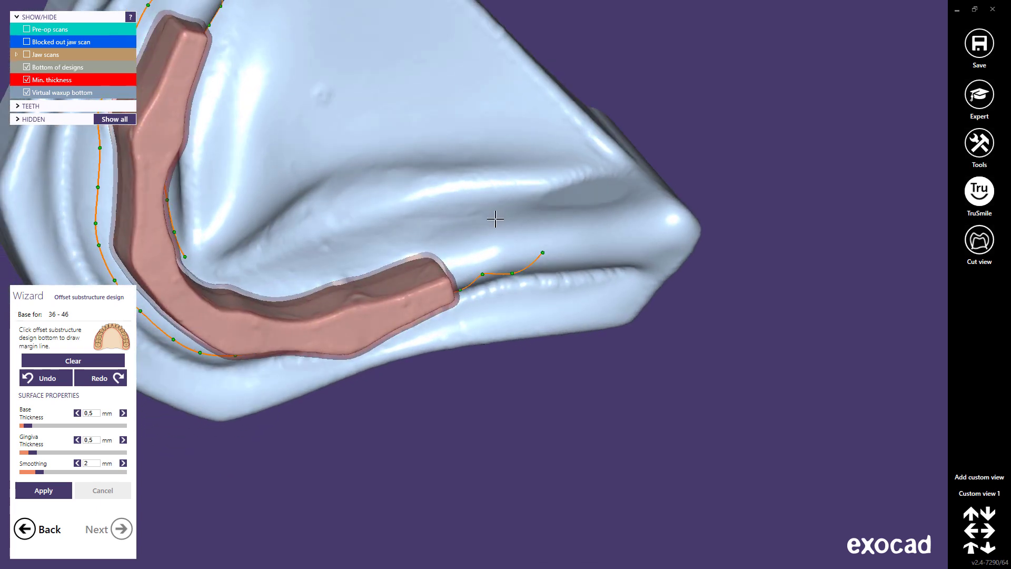
left_click(475, 243)
left_click(444, 247)
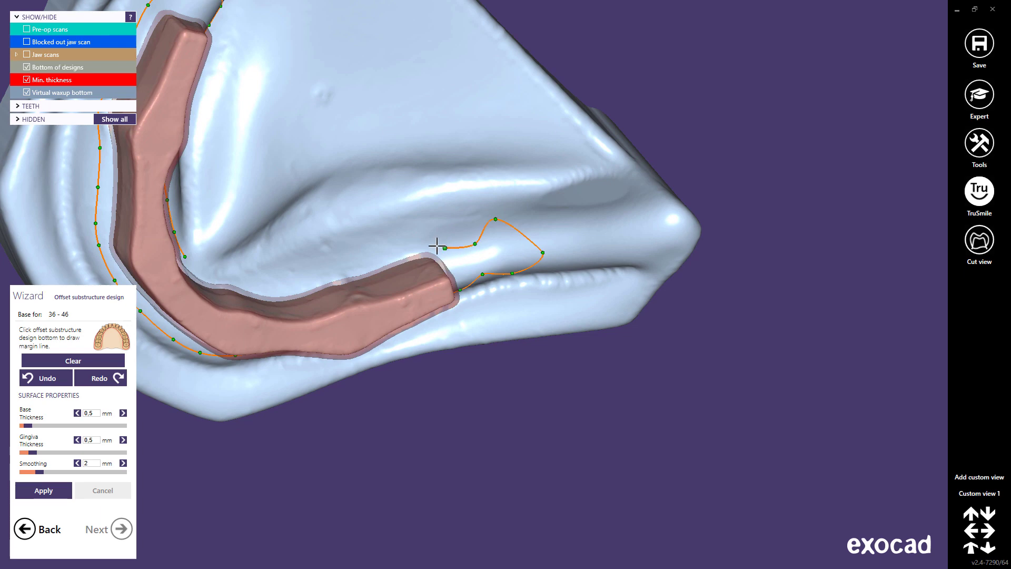
left_click(418, 243)
- Continue the margin line along the inner side of the 36-side arm, close it at its start point and apply it
left_click(386, 254)
middle_click(364, 268)
right_click_drag(374, 280, 471, 285)
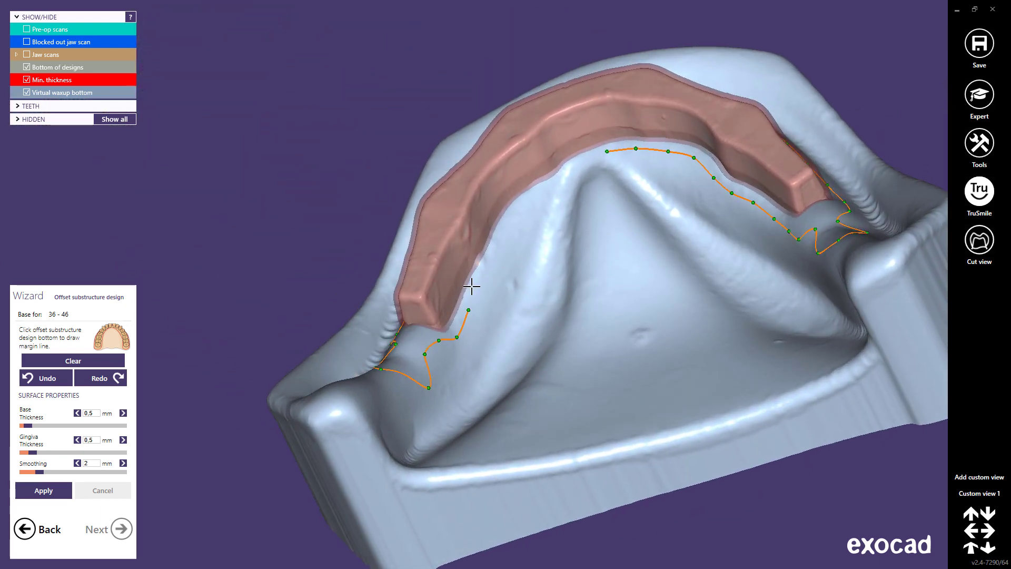
left_click(519, 217)
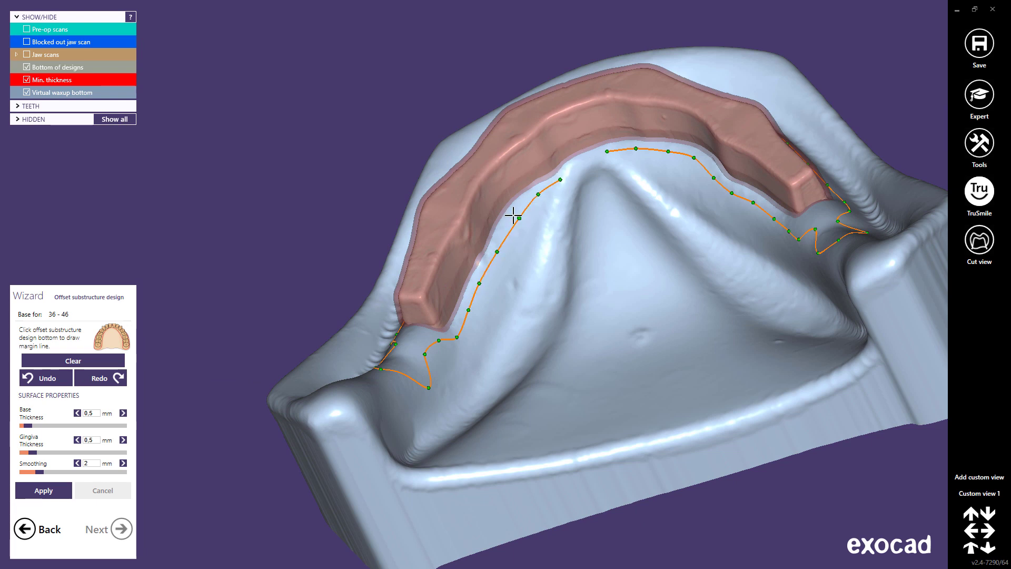
left_click(581, 160)
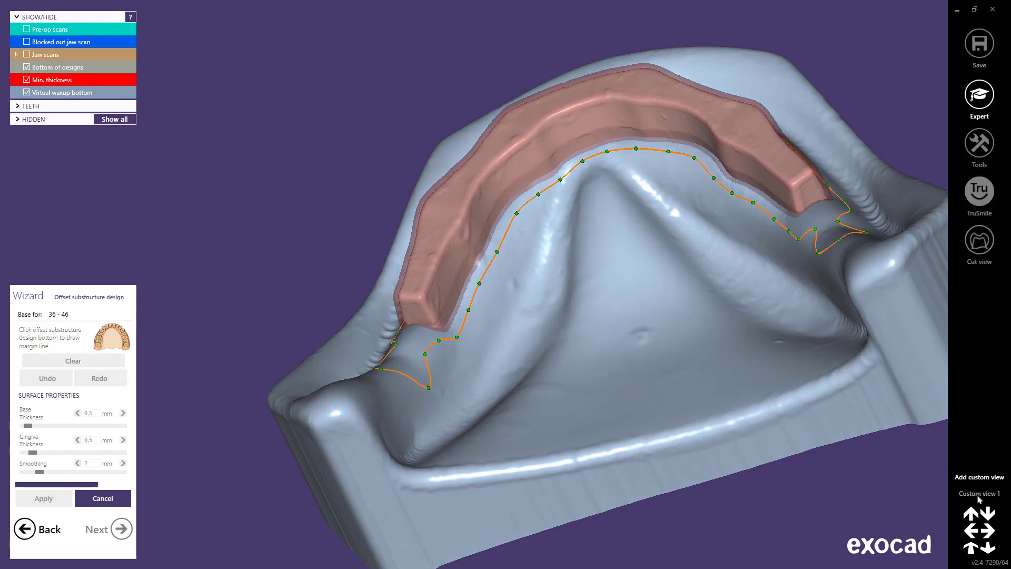
- Check the generated offset substructure from custom view 1 and proceed to freeforming it
left_click(978, 495)
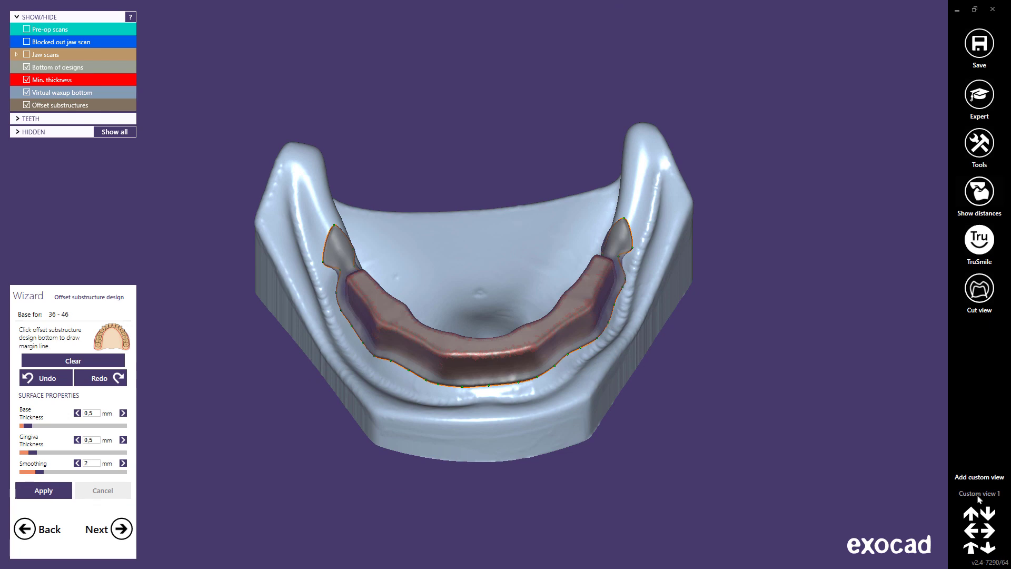
right_click_drag(655, 435, 505, 378)
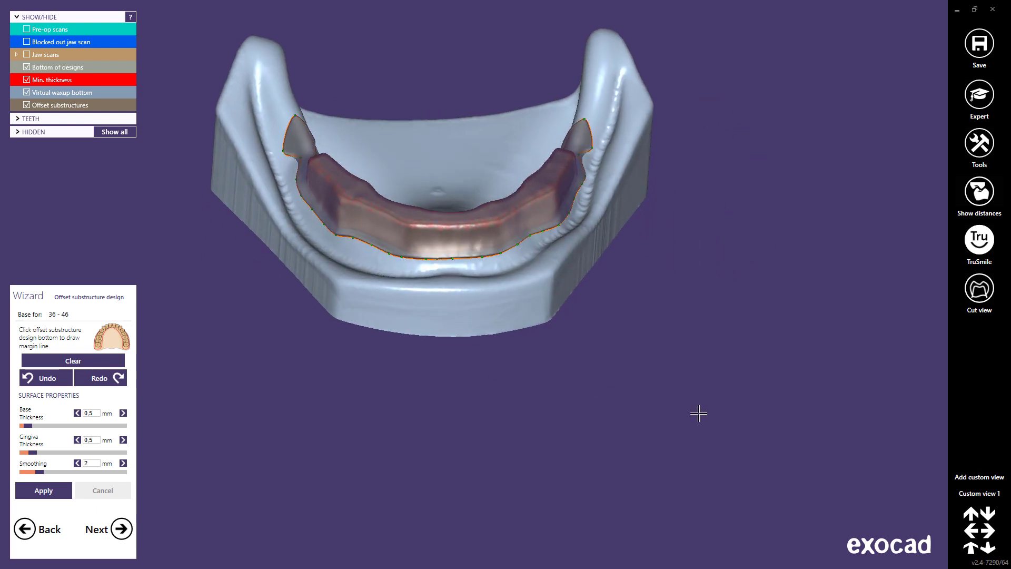
left_click(967, 495)
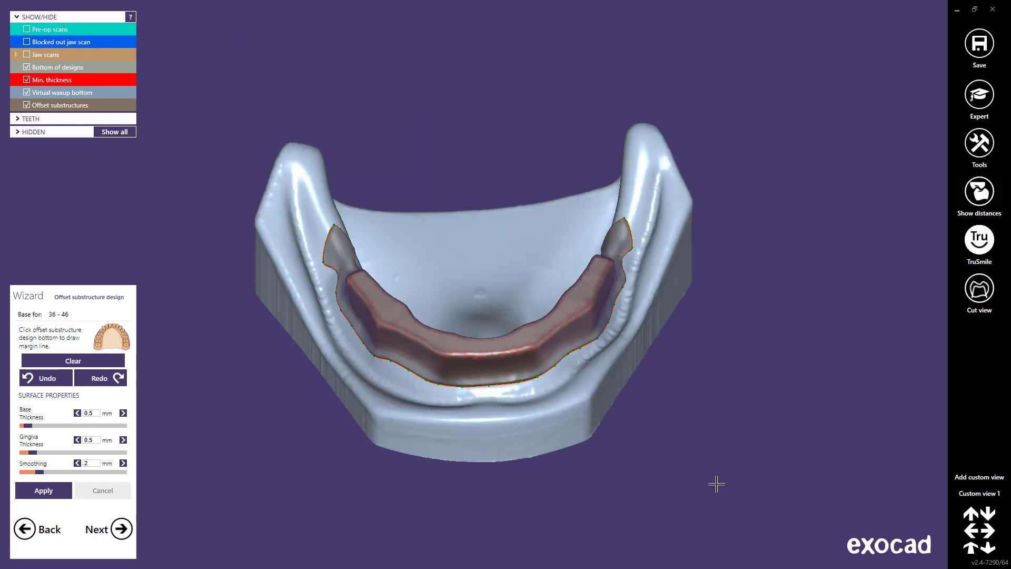
left_click(122, 530)
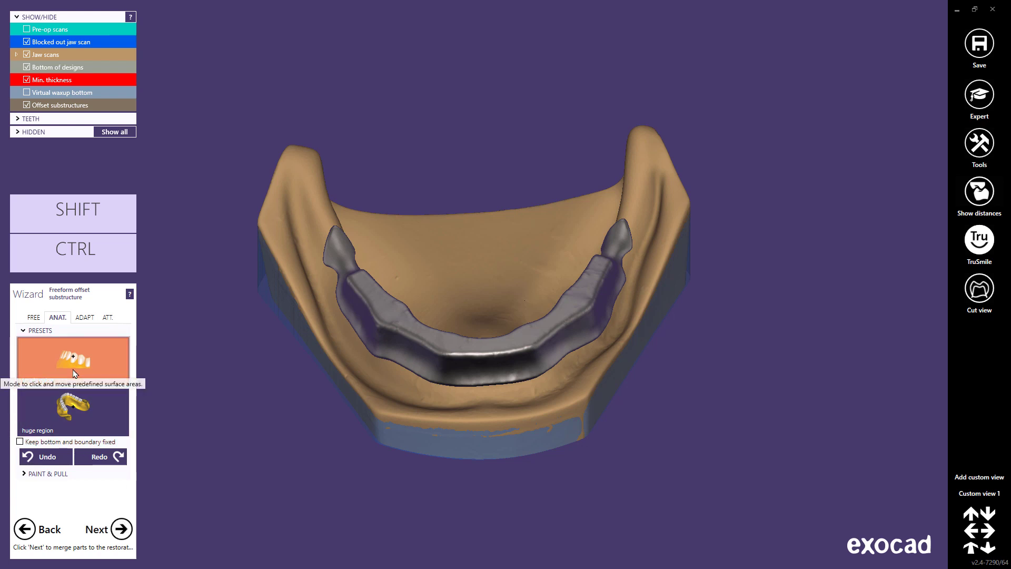
- Try reshaping the substructure with the small region and huge region anatomic presets, and undo the trial changes
left_click(74, 374)
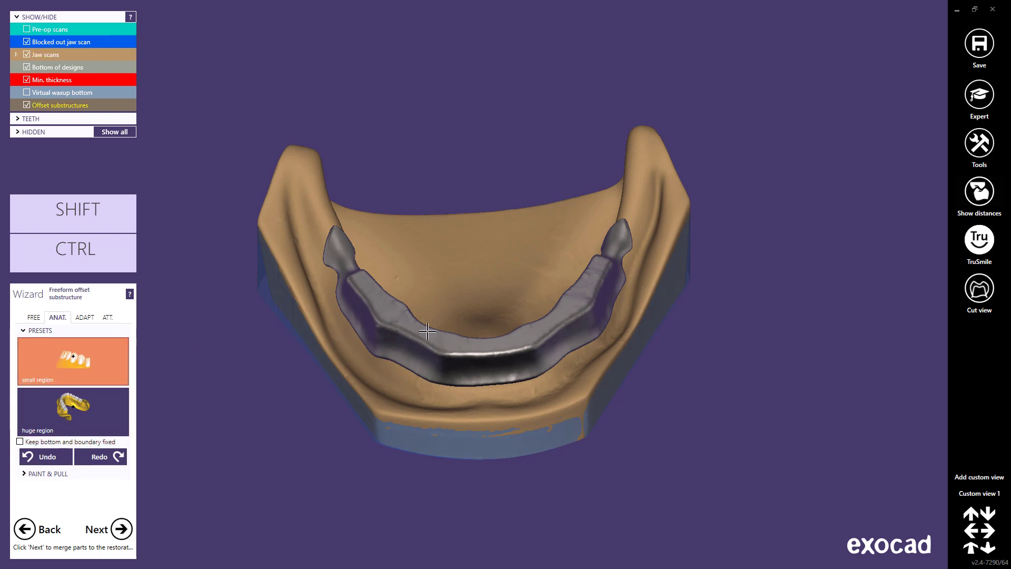
left_click_drag(427, 332, 426, 332)
left_click(109, 409)
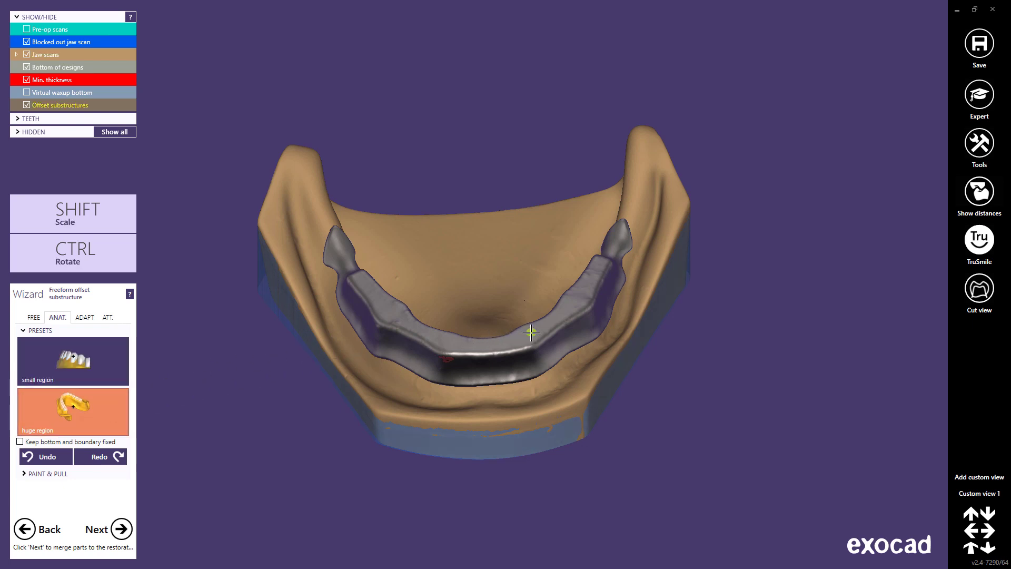
left_click_drag(531, 332, 532, 327)
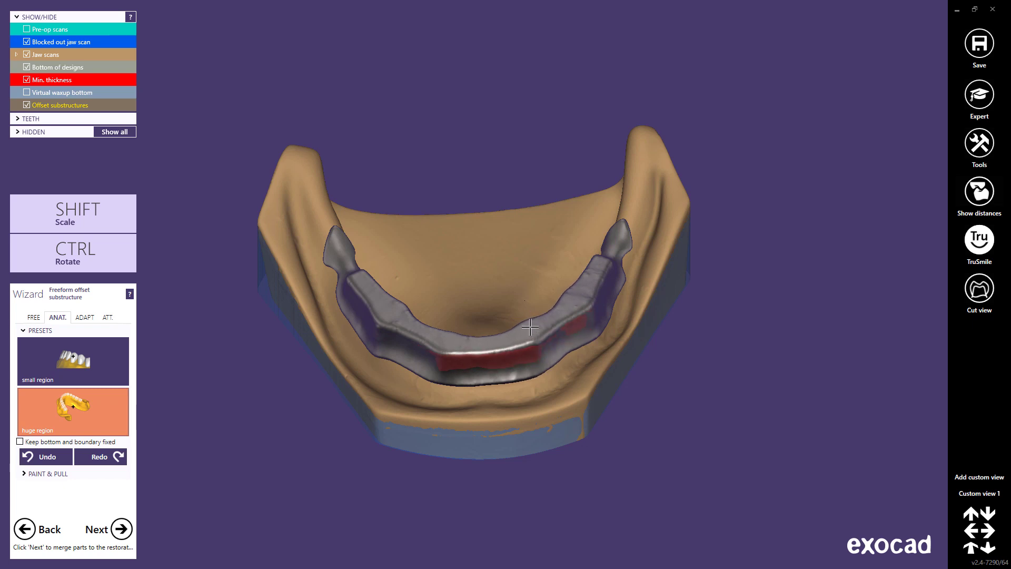
left_click(54, 457)
left_click(55, 458)
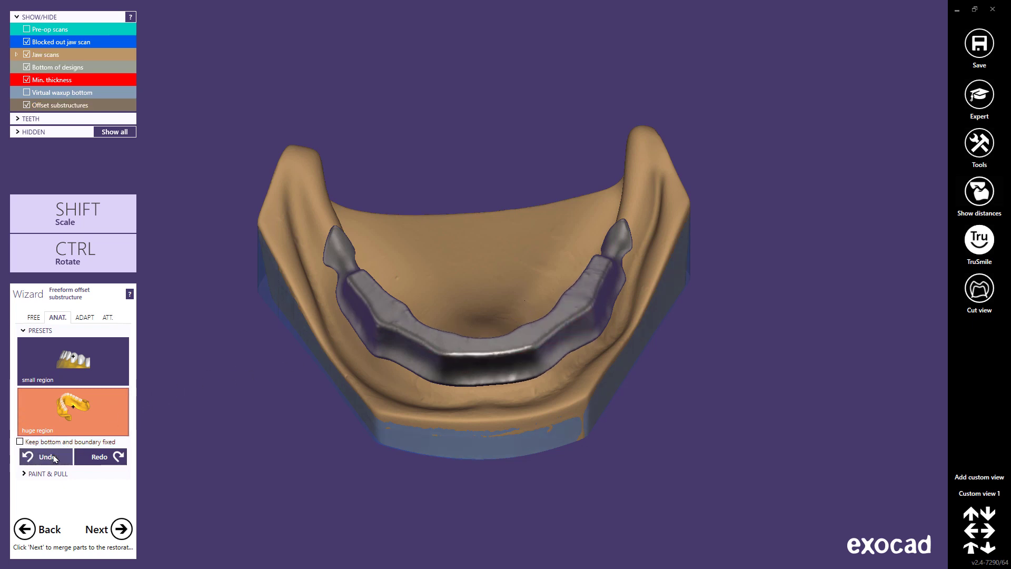
- Set up an attachment subtraction using the Parametric design (extrusion) library
left_click(108, 319)
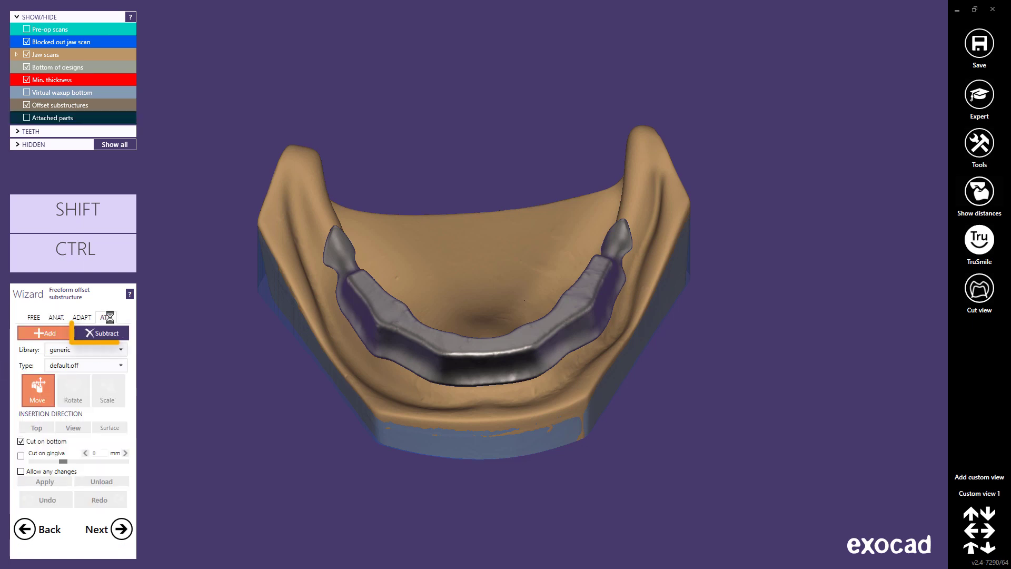
left_click(109, 333)
left_click(121, 349)
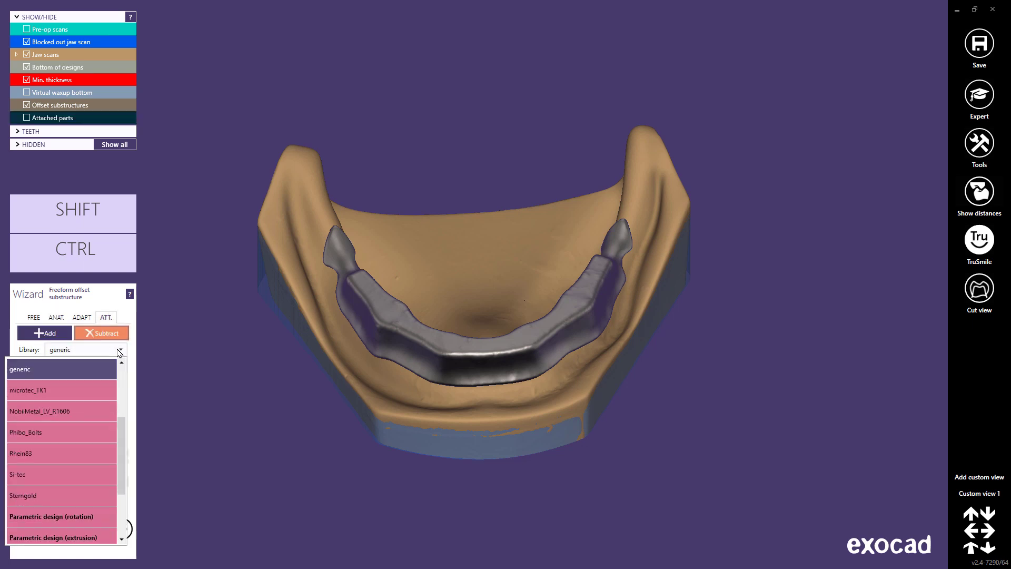
scroll(123, 458, "down", 2)
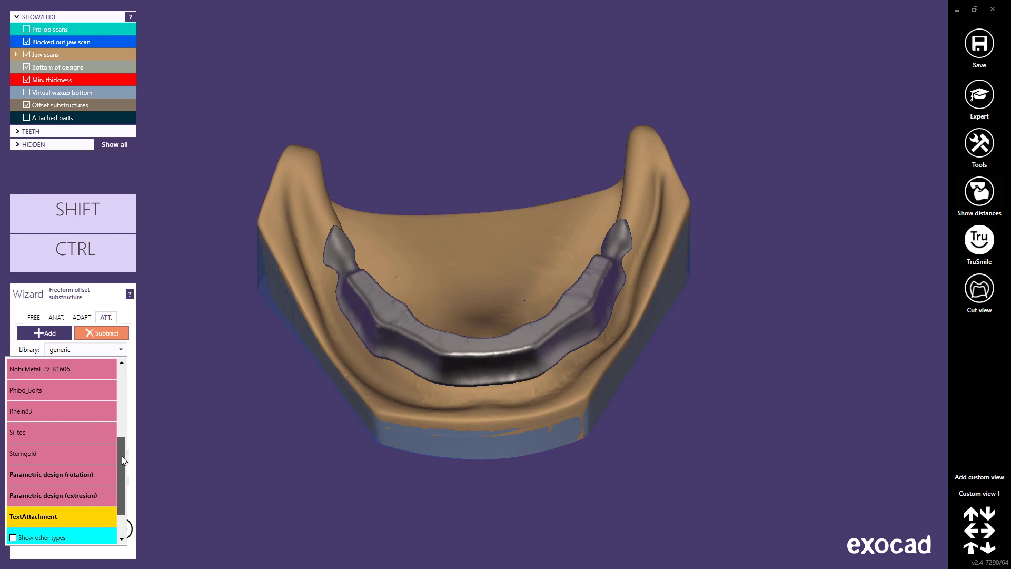
left_click(90, 495)
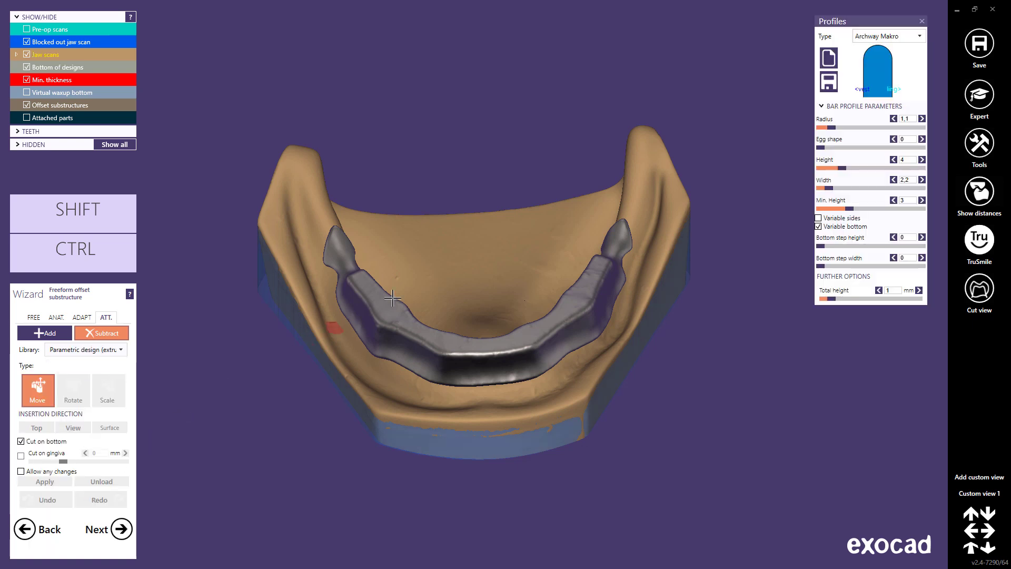
- Choose the Ackermann profile with a 1.5 radius and a total height of 9.17 mm
left_click(919, 37)
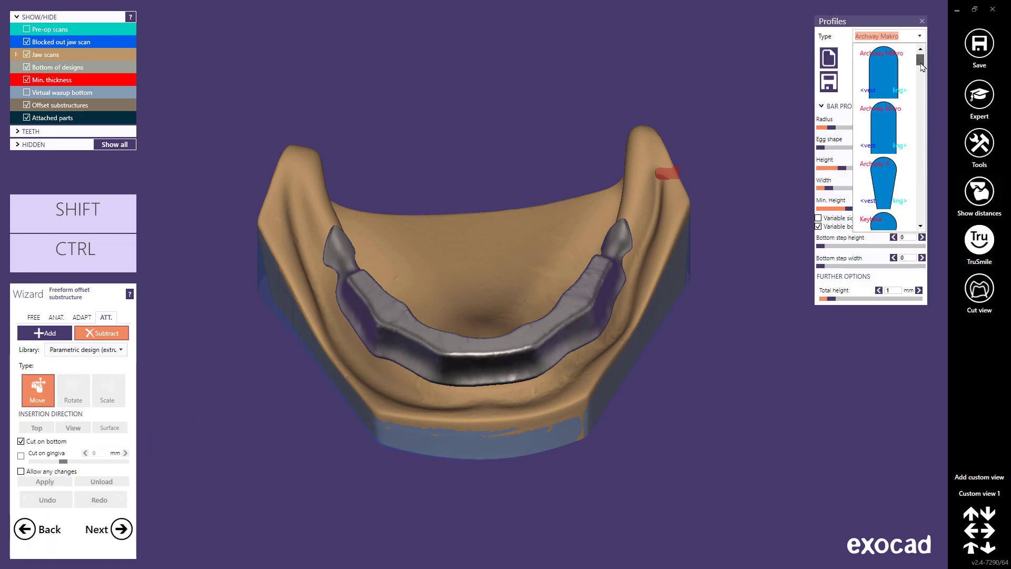
scroll(921, 65, "down", 5)
left_click(891, 132)
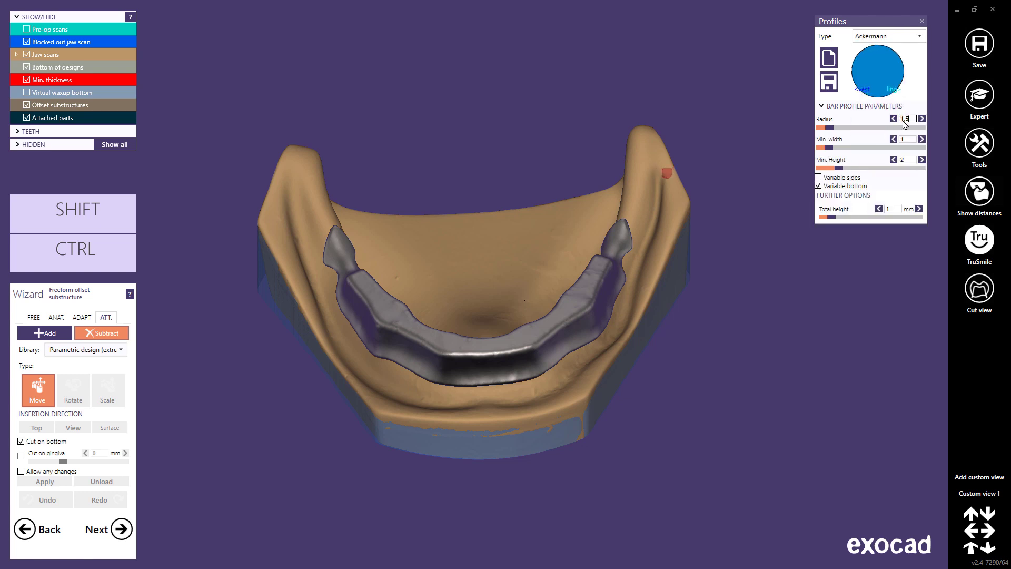
left_click_drag(831, 218, 910, 218)
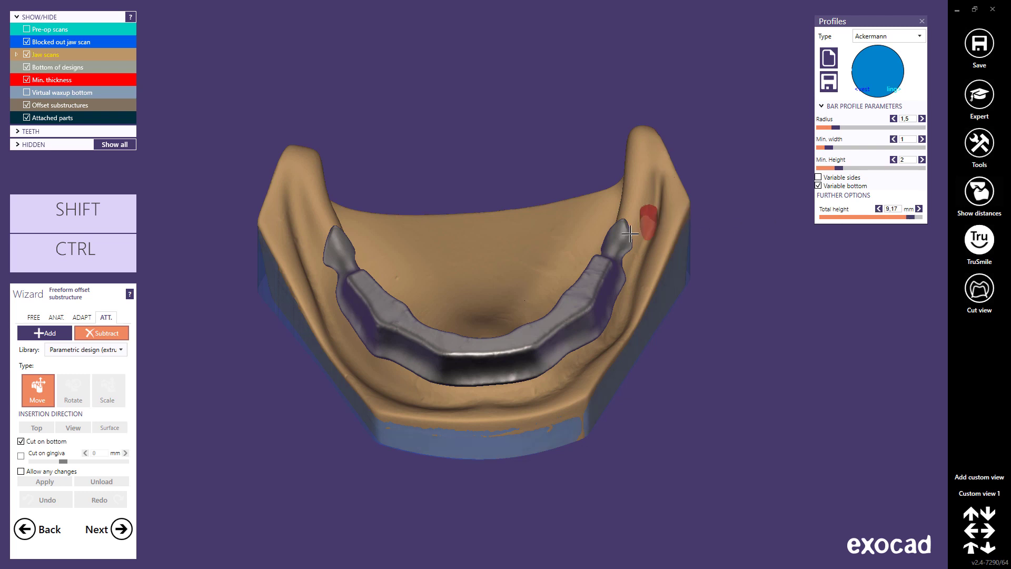
- Place the Ackermann cylinder on the substructure's 36-side tab and subtract it to cut a hole
left_click(615, 241)
middle_click(613, 256)
right_click_drag(616, 257, 618, 267)
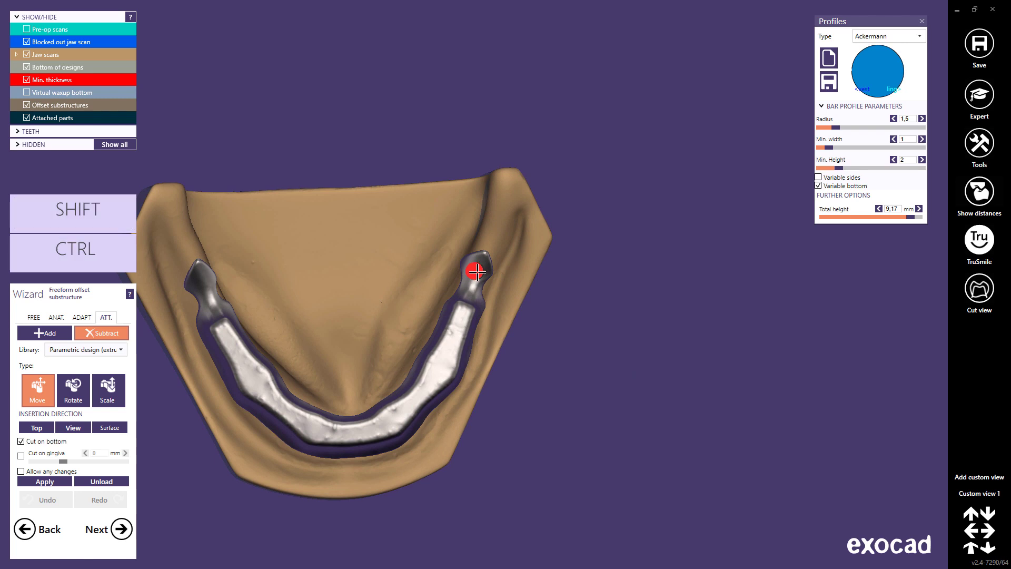
right_click_drag(476, 286, 479, 279)
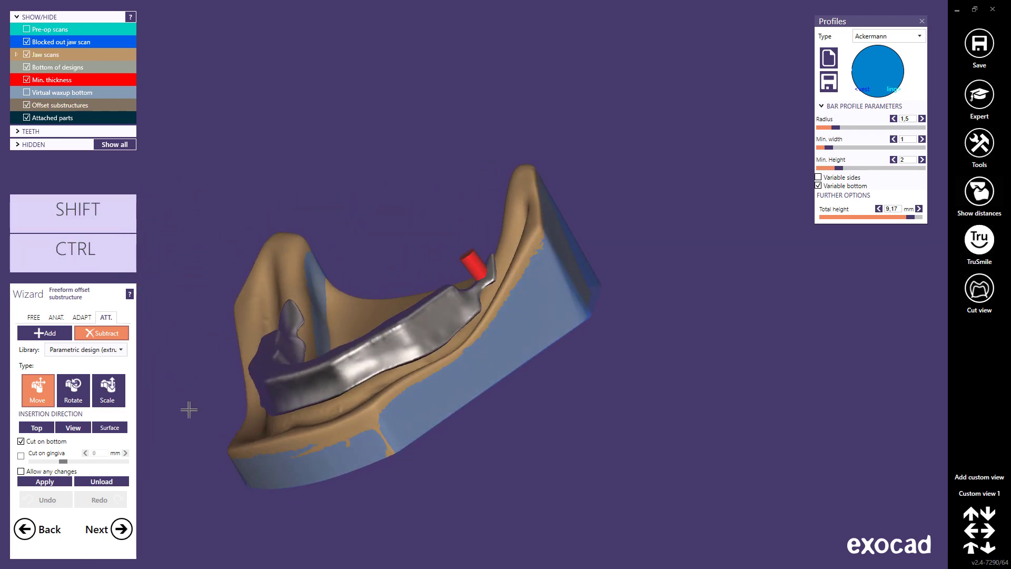
left_click(47, 481)
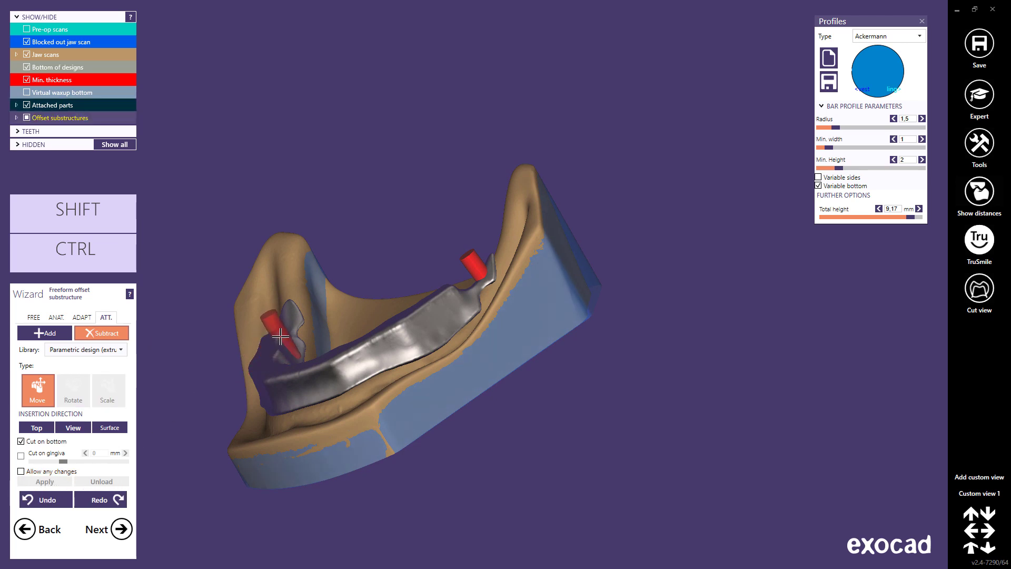
- Place a second Ackermann cylinder on the 46-side tab and subtract it to cut a matching hole
right_click_drag(281, 336, 486, 313)
scroll(454, 232, "up", 3)
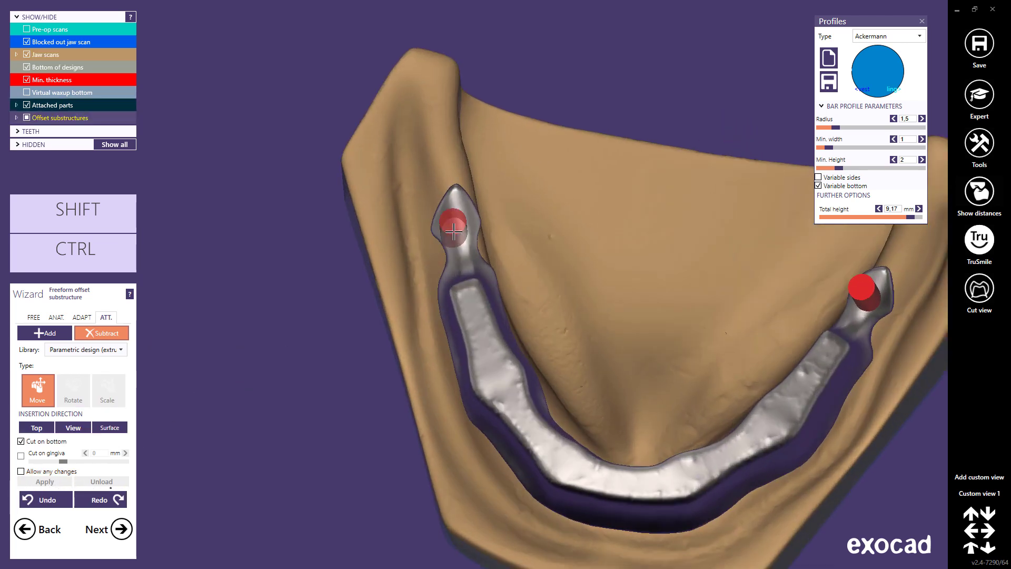
left_click(462, 217)
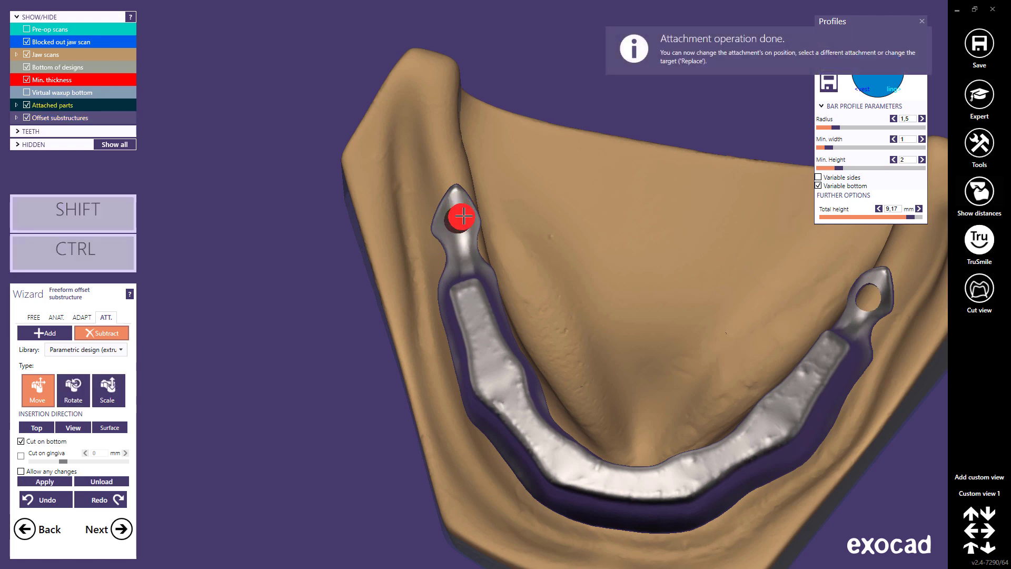
mouse_move(463, 217)
right_mouse_down()
mouse_move(478, 239)
mouse_move(461, 221)
mouse_move(469, 212)
right_mouse_up()
middle_click_drag(594, 282, 494, 254)
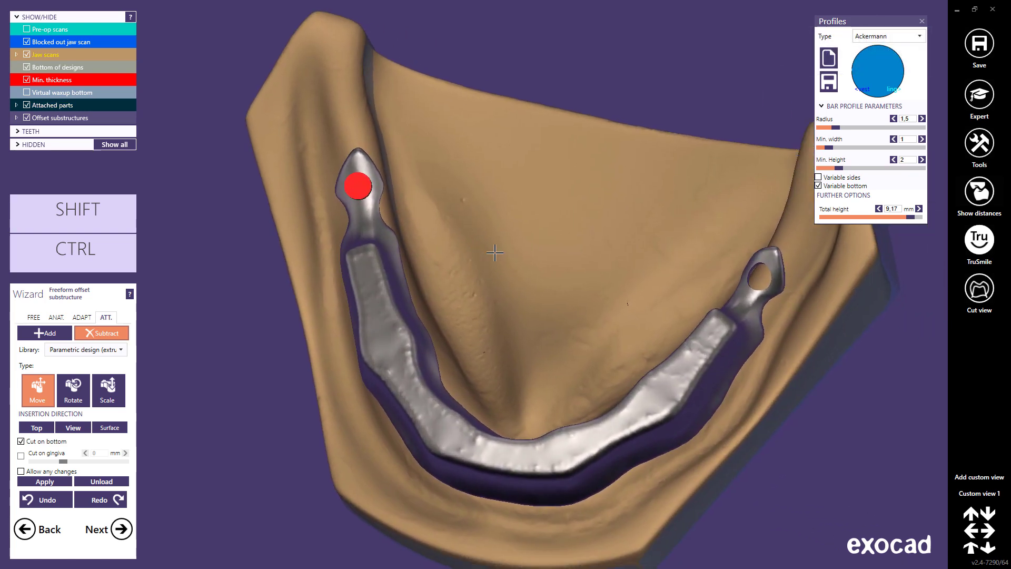
left_click(49, 482)
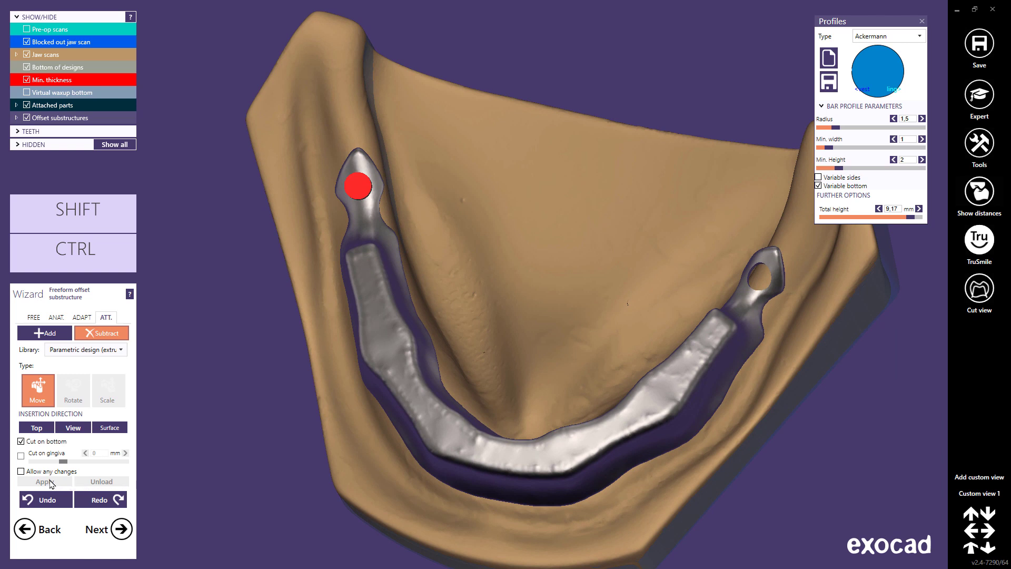
- Switch to free brush modelling and examine the perforated tabs of the substructure from several sides
left_click(33, 317)
middle_click_drag(384, 310, 472, 286)
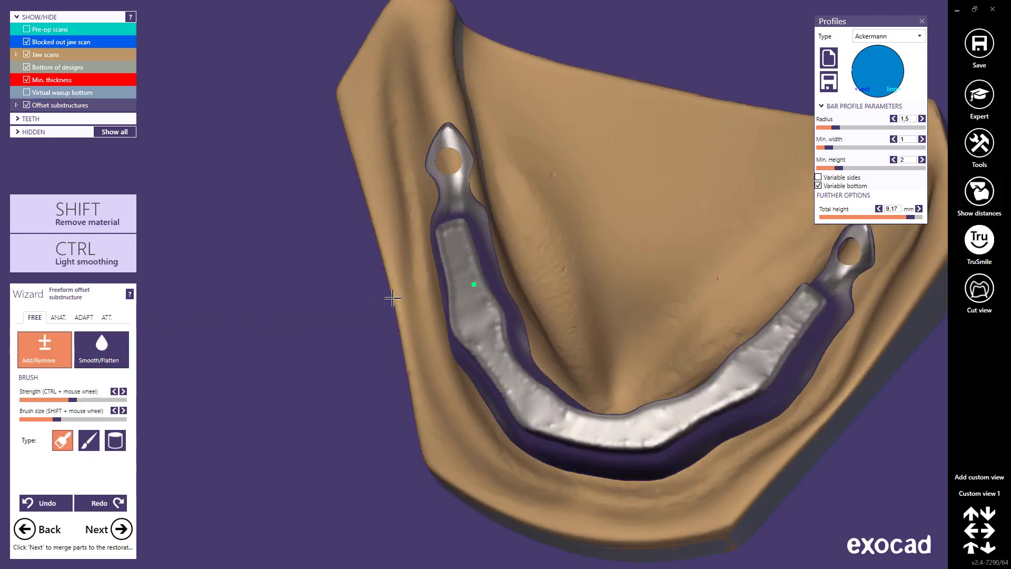
right_click_drag(472, 286, 412, 273)
middle_click_drag(588, 294, 542, 298)
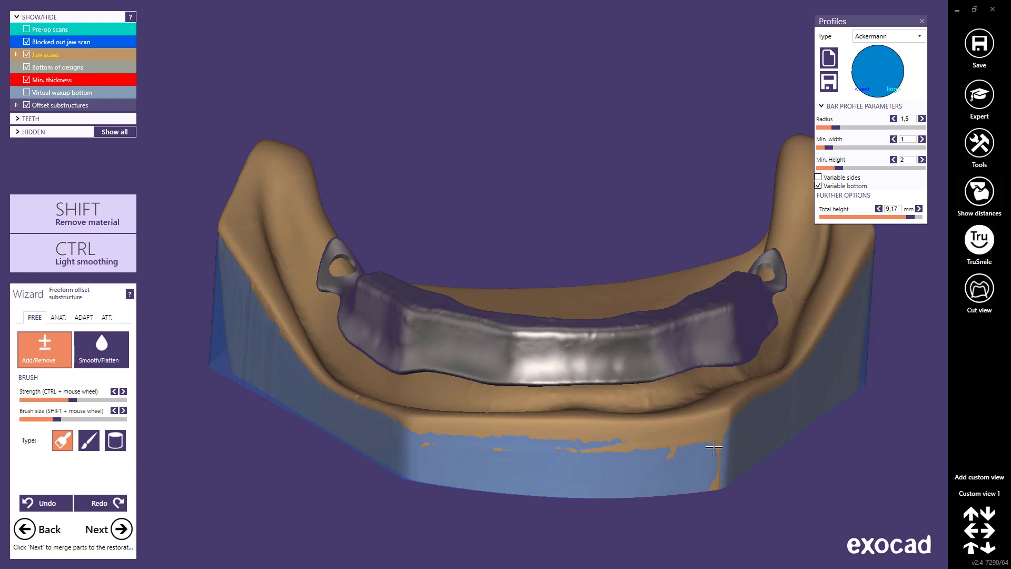
left_click(980, 494)
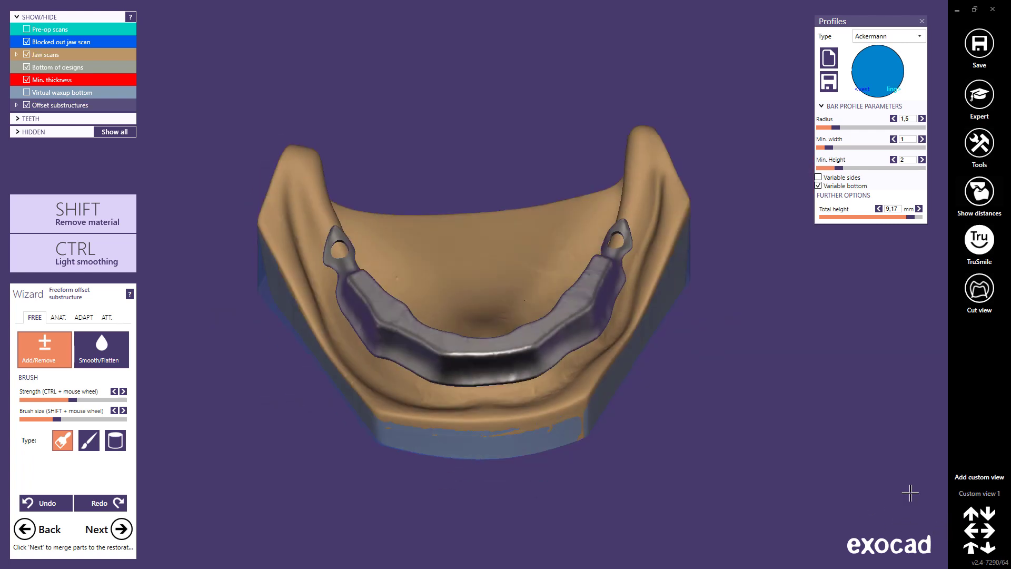
- Merge the offset substructure into the final restoration and examine it on the jaw scan with increased transparency
left_click(129, 530)
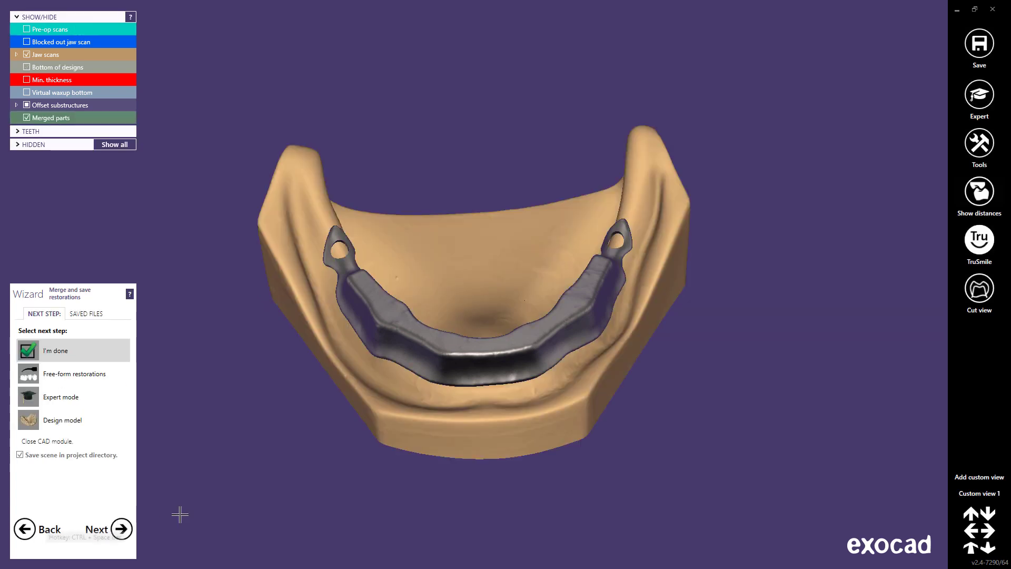
scroll(474, 373, "down", 3, "ctrl")
right_click_drag(467, 403, 468, 384)
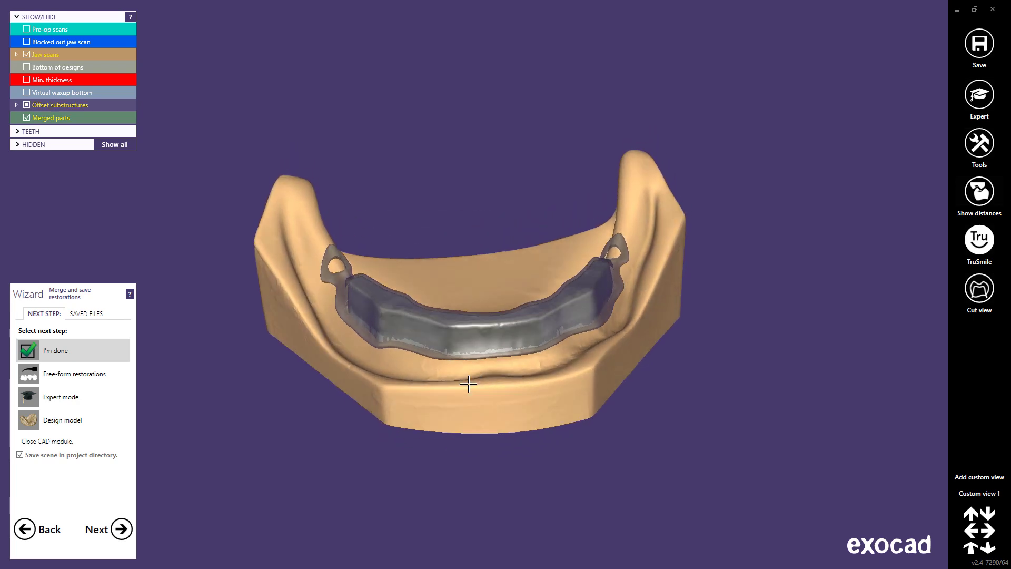
scroll(463, 361, "up", 5)
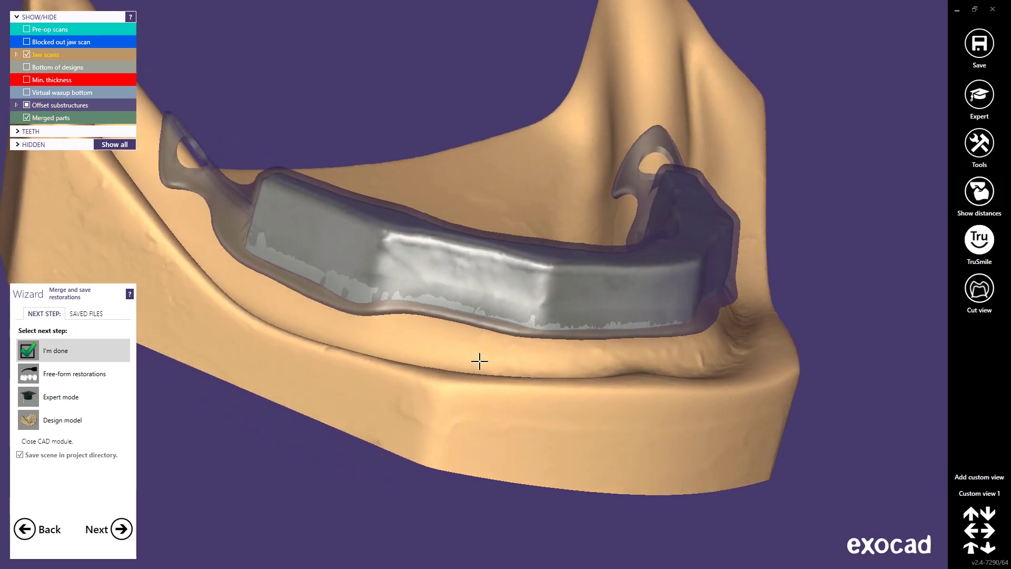
right_click_drag(480, 361, 480, 361)
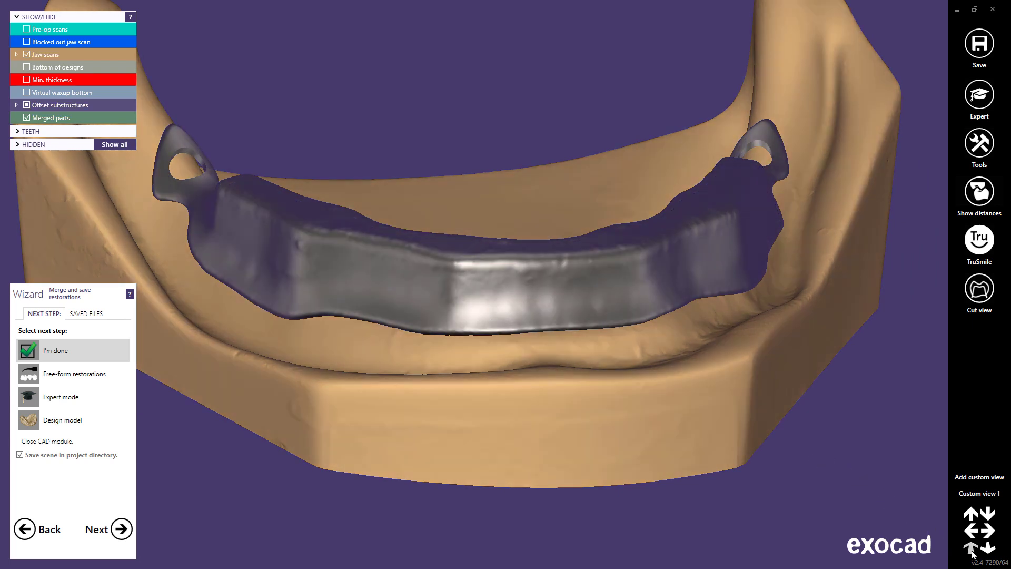
- Examine the cross-section of the merged substructure over the bar in the cut view
left_click(971, 549)
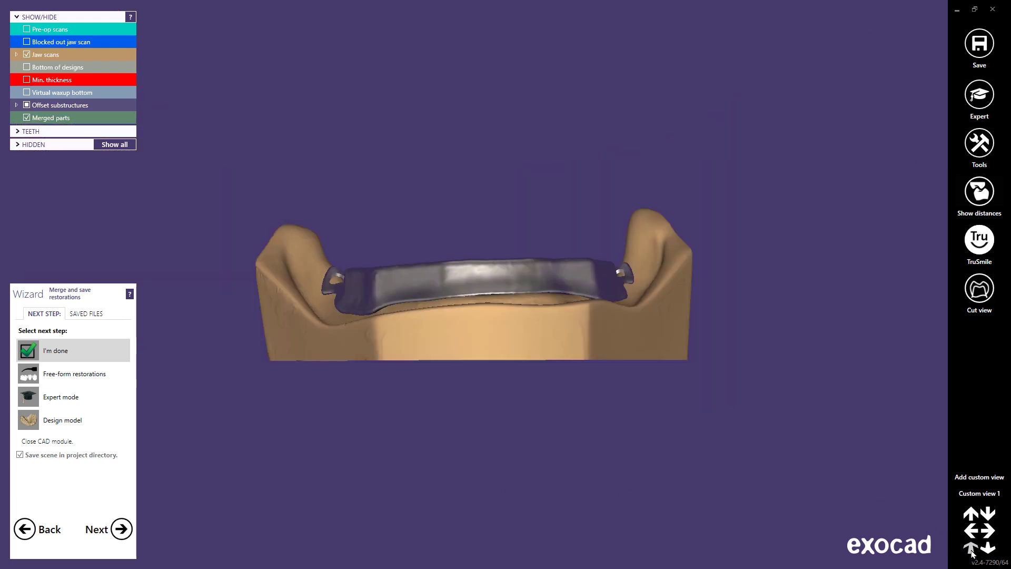
left_click(980, 288)
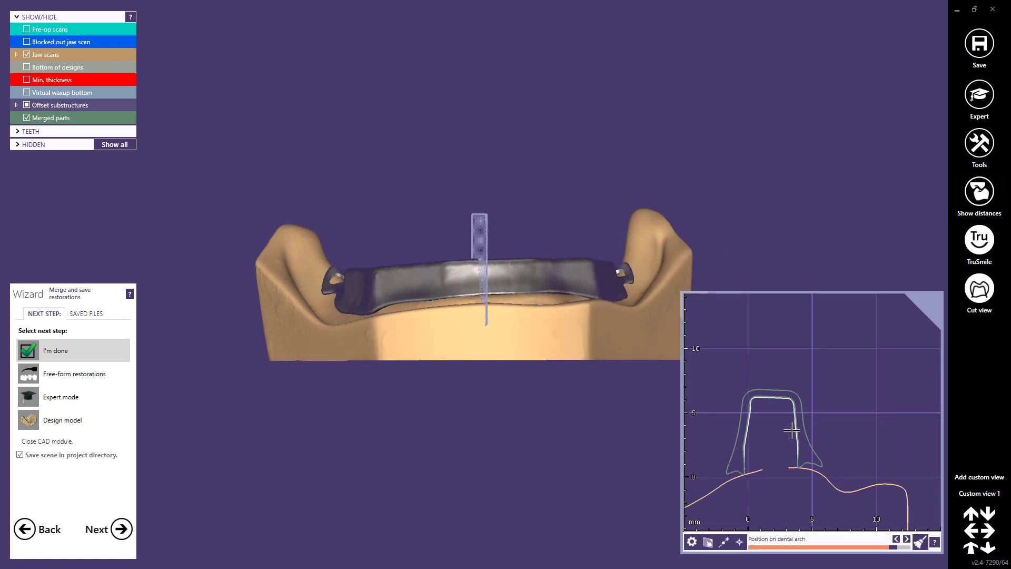
scroll(728, 485, "up", 6)
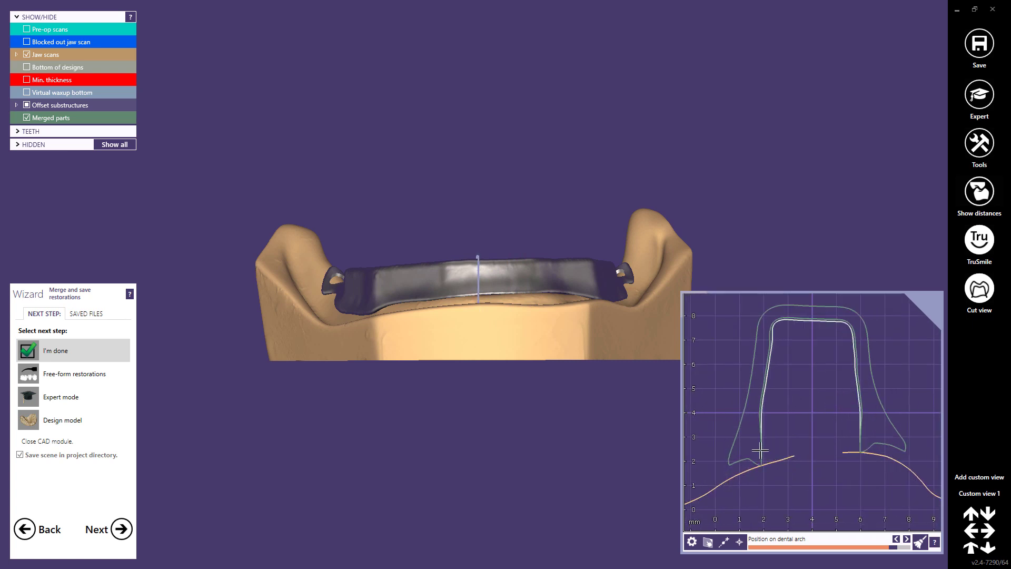
mouse_move(760, 450)
left_mouse_down()
mouse_move(734, 462)
mouse_move(757, 459)
left_mouse_up()
left_click(978, 290)
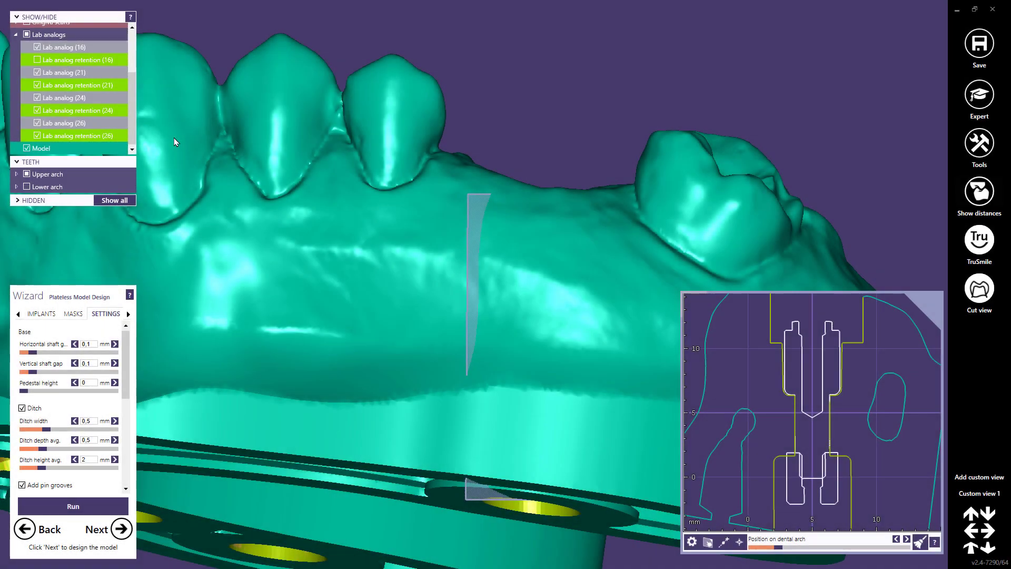
- Raise the lab analogs' horizontal and vertical offsets to their maximum and run the plateless model design
scroll(801, 412, "down", 3)
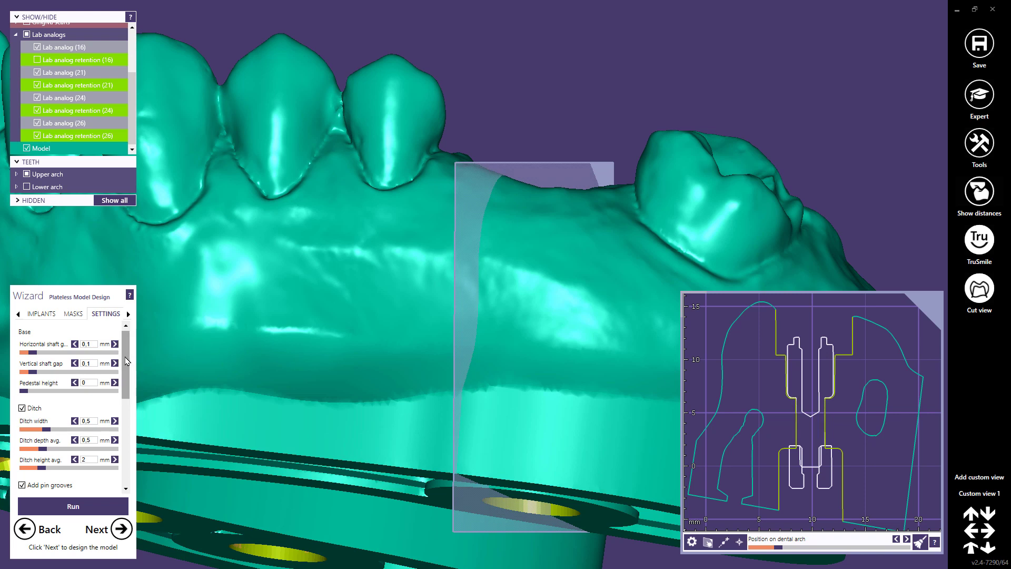
scroll(126, 404, "down", 3)
scroll(126, 403, "down", 3)
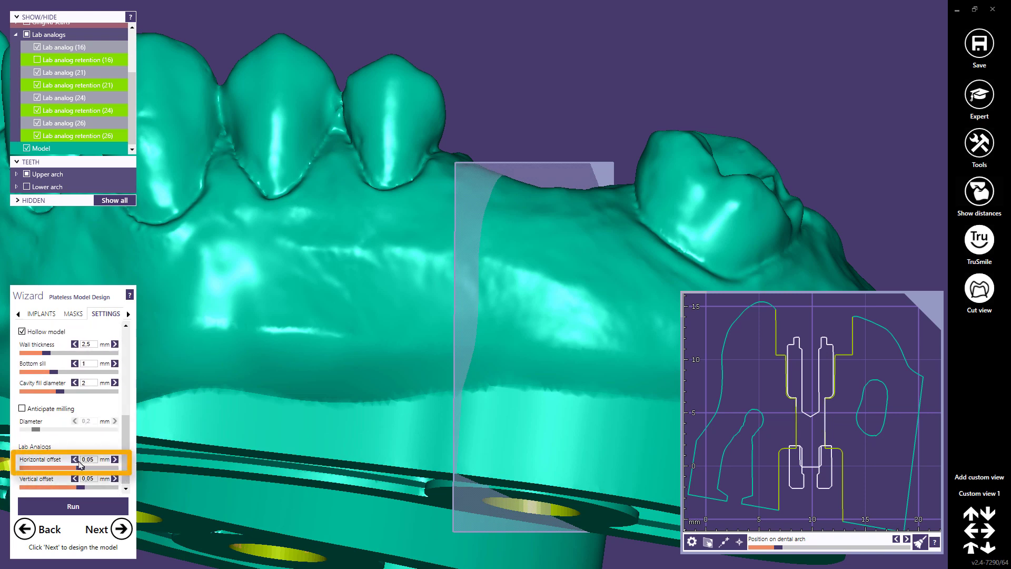
left_click_drag(81, 468, 110, 488)
left_click(79, 506)
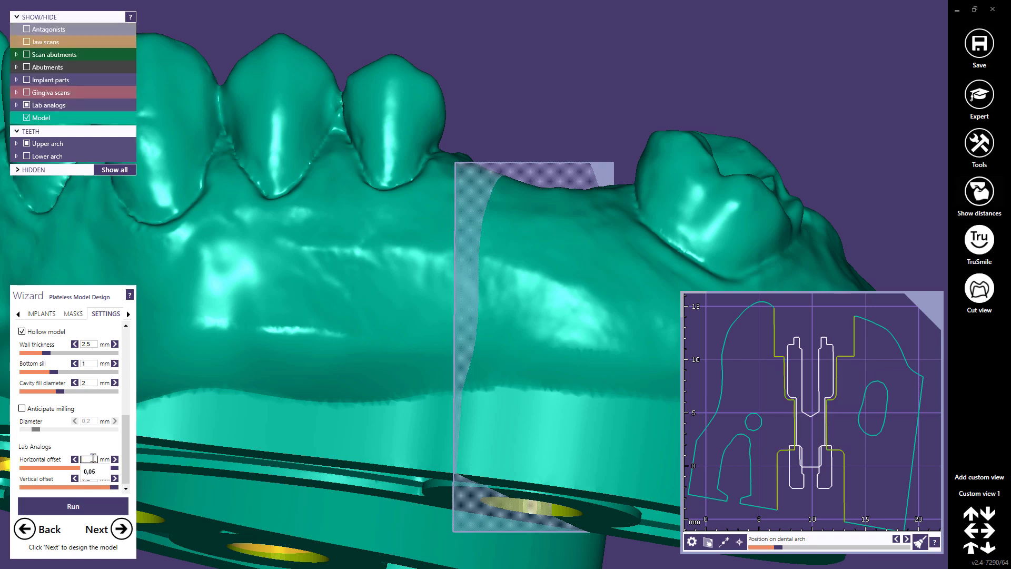
- Set the lab analogs' horizontal offset to -0,05 mm, edit the vertical offset and rerun the model design
type("-0,05")
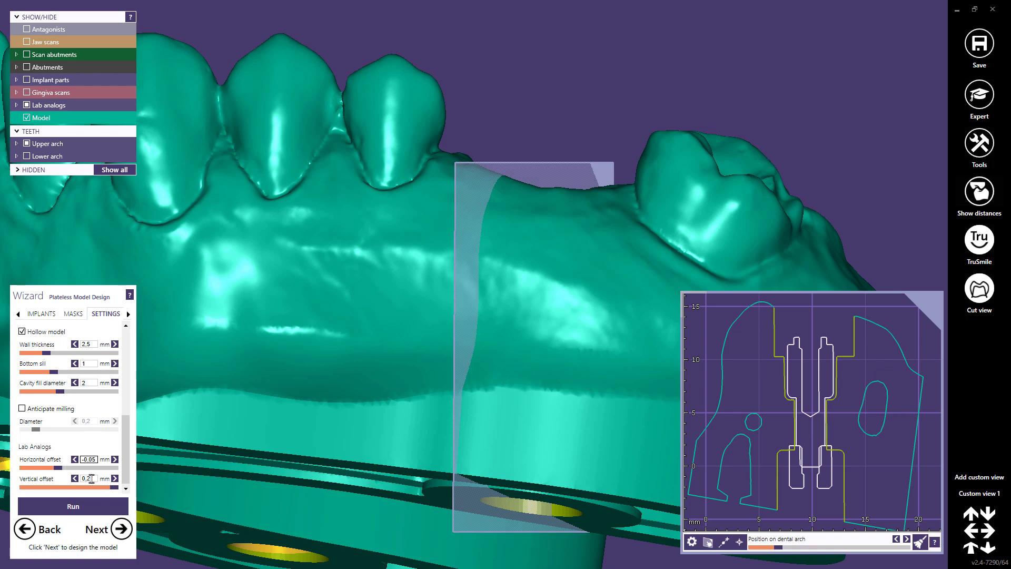
left_click(91, 478)
left_click(77, 508)
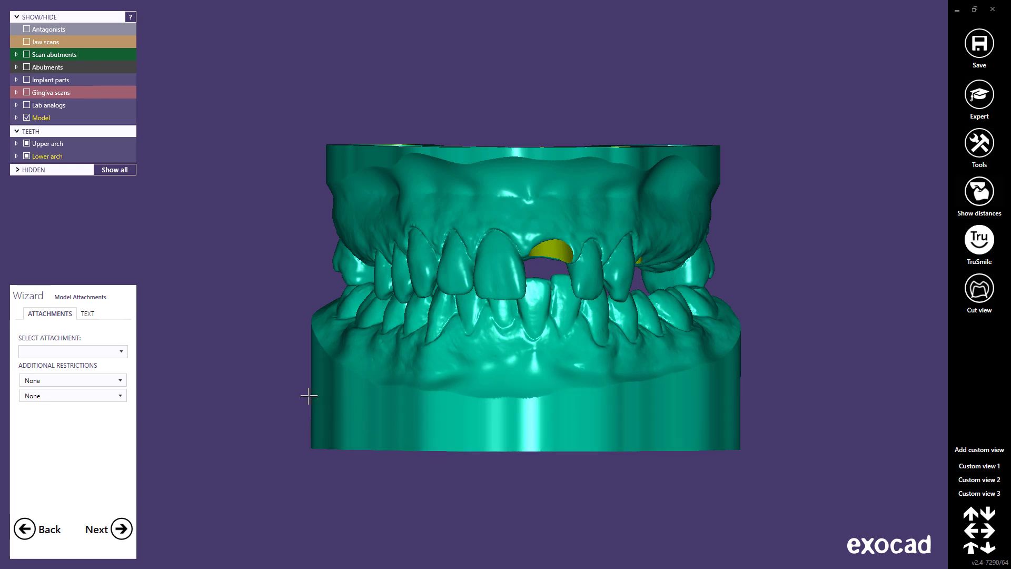
- Add the 4Pin Articulator FullArch Long H38W15D4 attachment at the inner front of the upper model's base
left_click(121, 352)
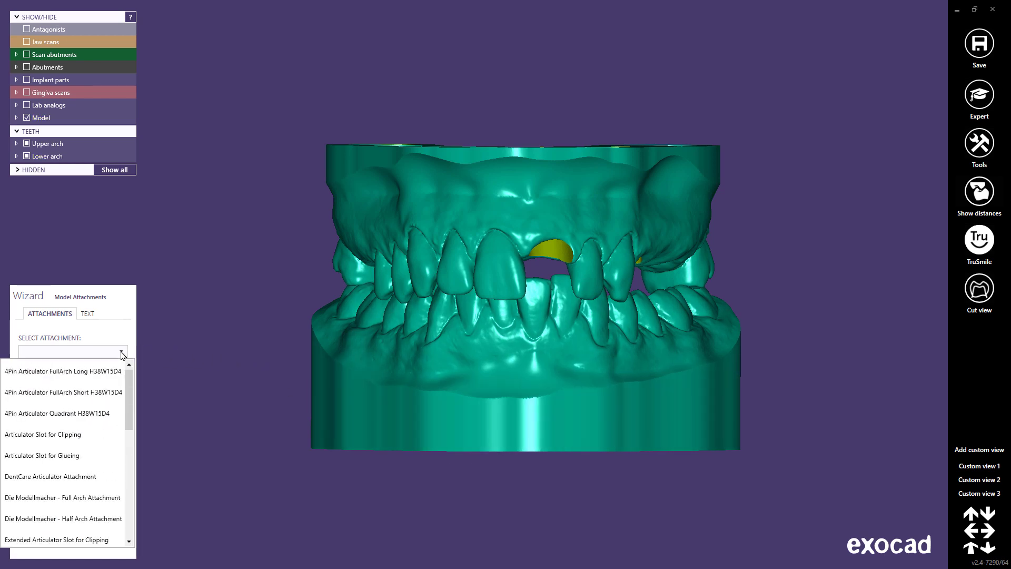
left_click(105, 371)
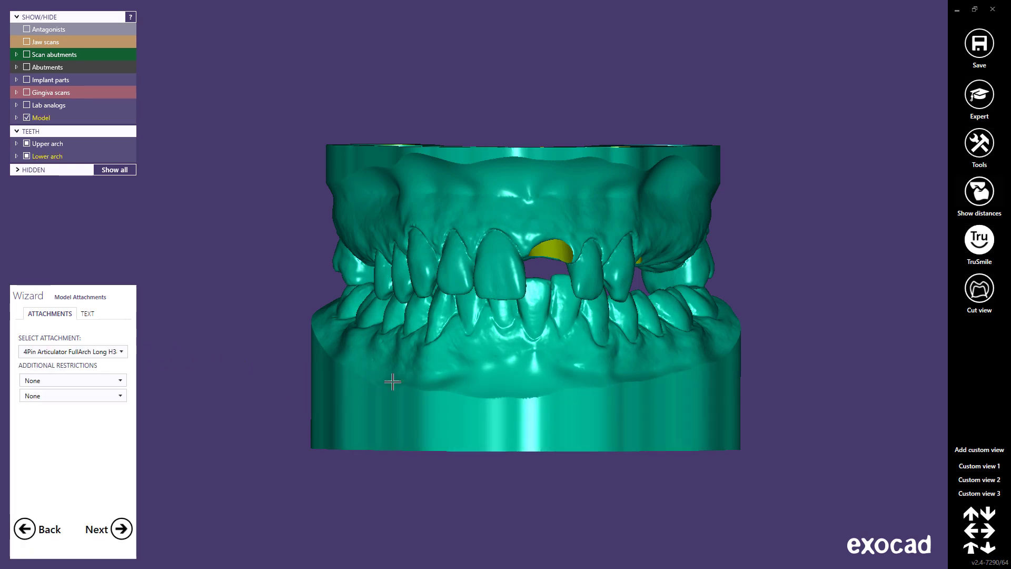
left_click(960, 495)
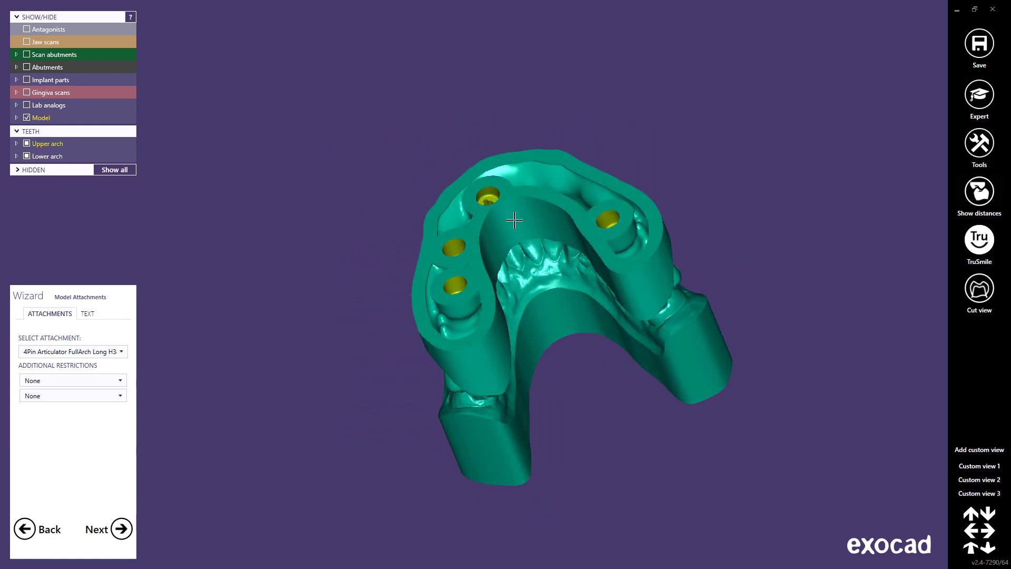
left_click(515, 221)
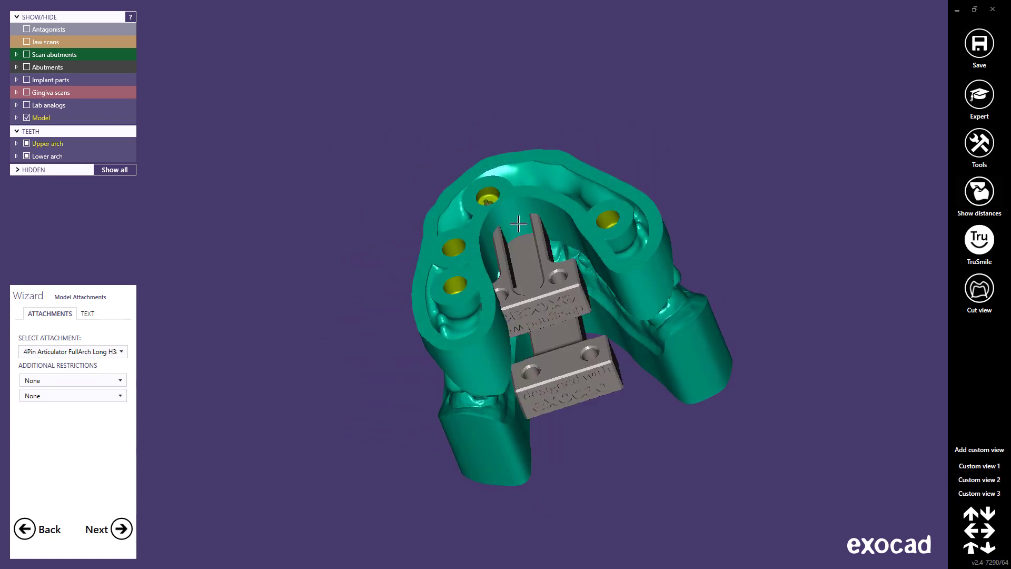
- Move the 4Pin articulator attachment back to the open end of the arches and raise it against the models
left_click_drag(535, 301, 564, 395)
right_click_drag(564, 395, 597, 393)
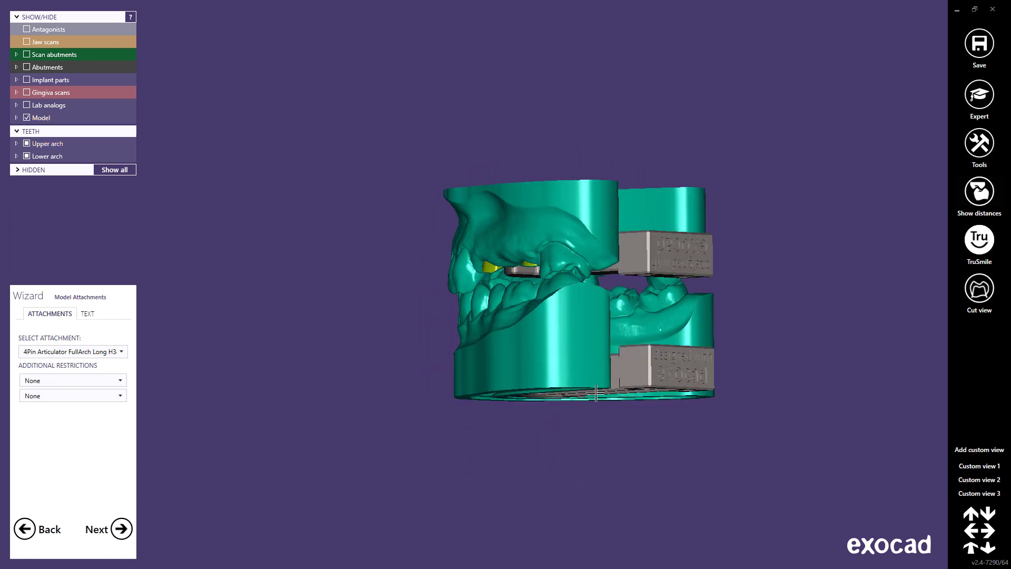
left_click_drag(675, 378, 684, 336)
right_click_drag(683, 371, 684, 329)
left_click_drag(658, 408, 655, 424, "ctrl")
right_click_drag(655, 424, 657, 424)
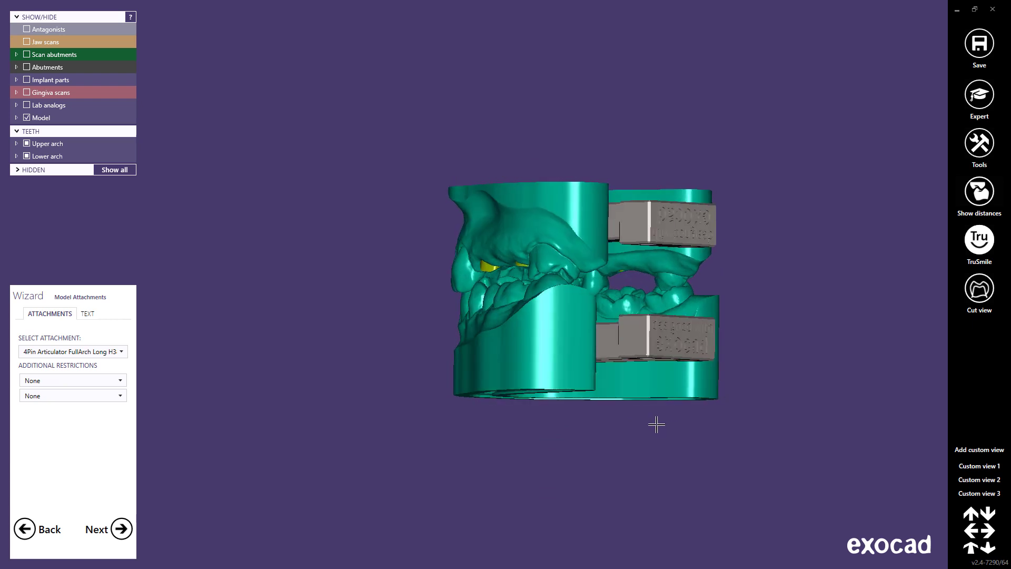
- Replace the 4Pin attachment with the Die Modellmacher - Full Arch Attachment, positioned at the rear ends of the models
left_click(658, 233)
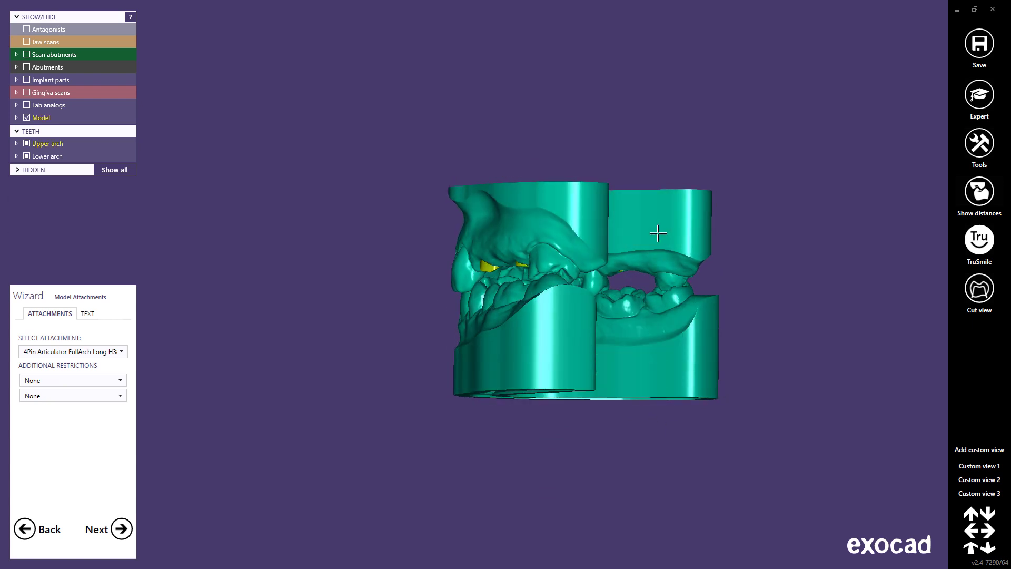
left_click(121, 353)
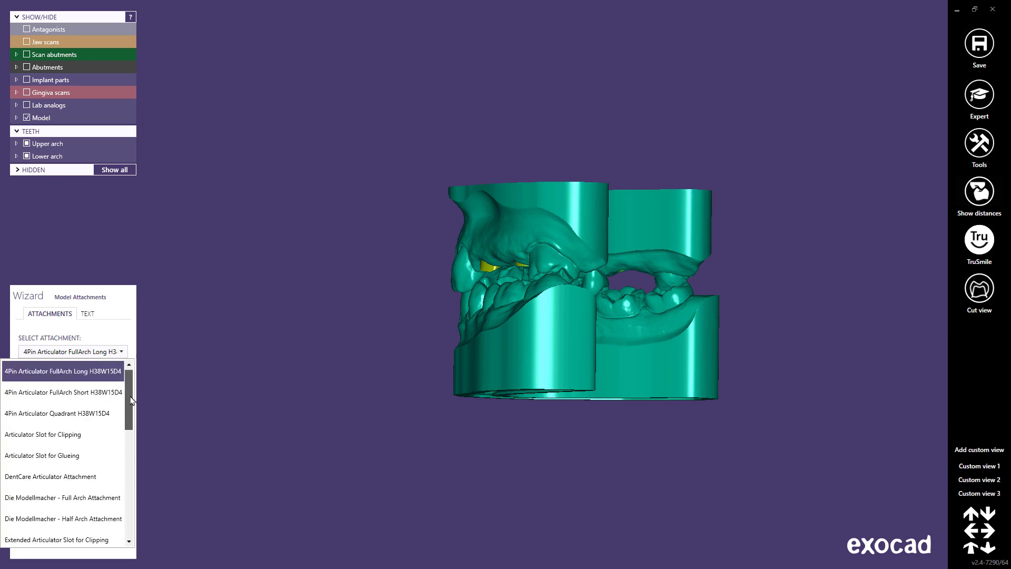
scroll(132, 400, "down", 2)
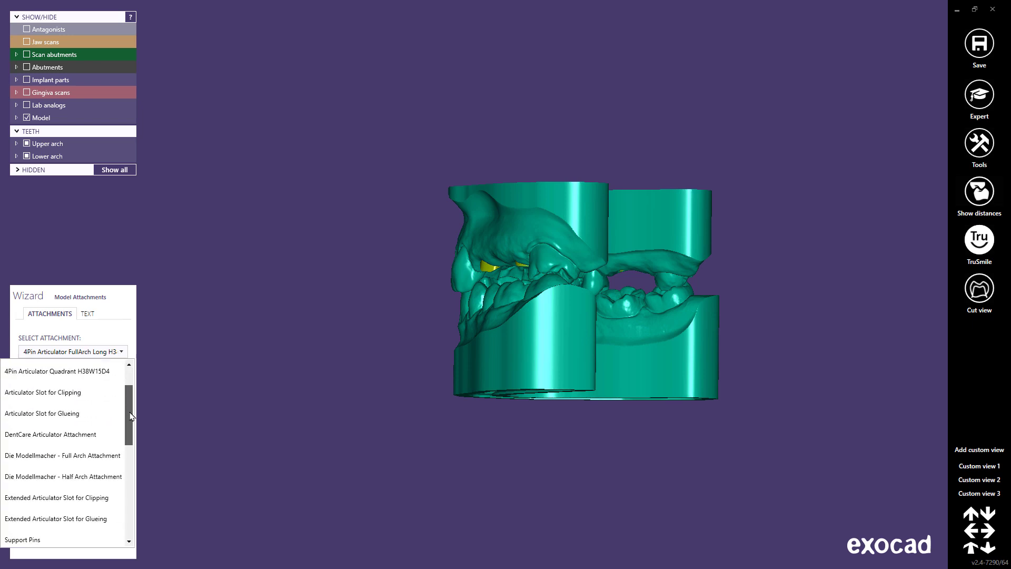
left_click(98, 456)
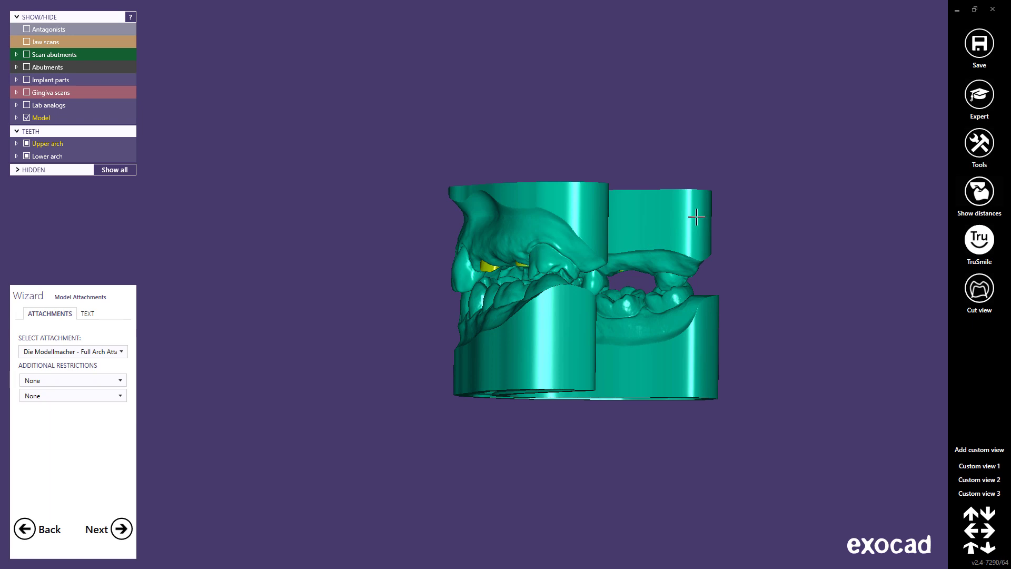
right_click_drag(696, 217, 568, 357)
key("ctrl")
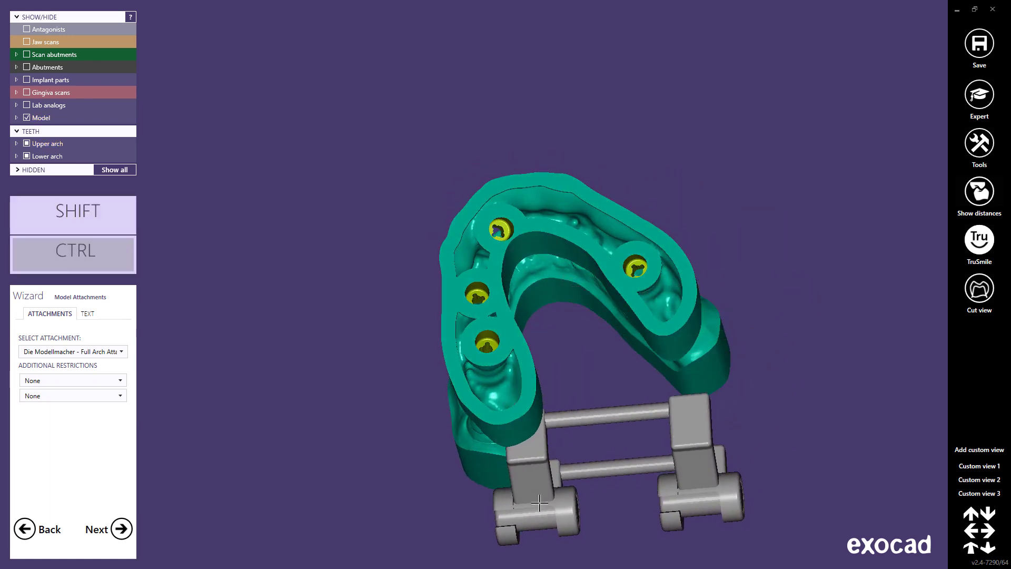
left_click_drag(551, 503, 559, 464)
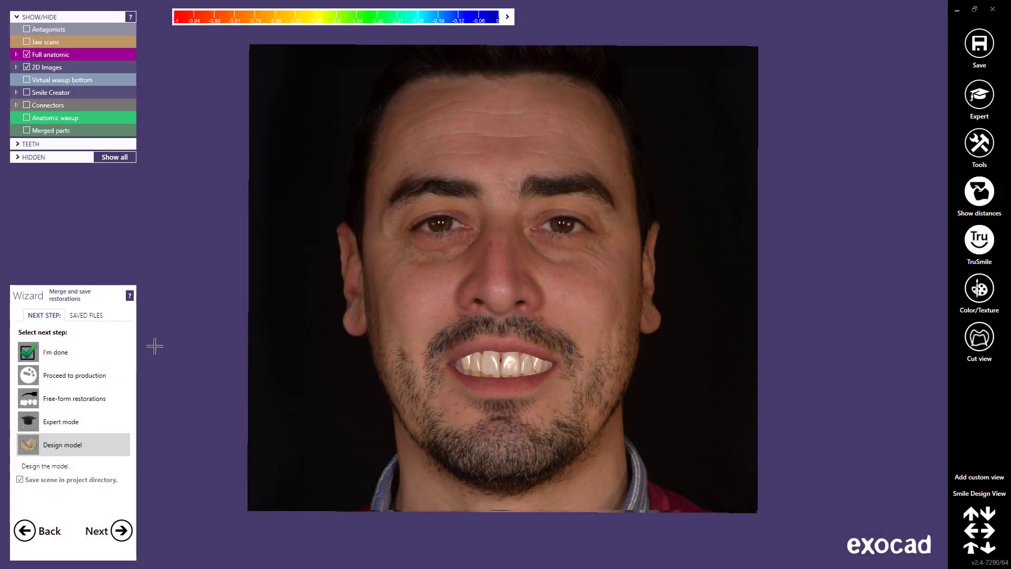
- Hide the full anatomic design and the 2D images, and show the merged parts together with the jaw scans
left_click(27, 55)
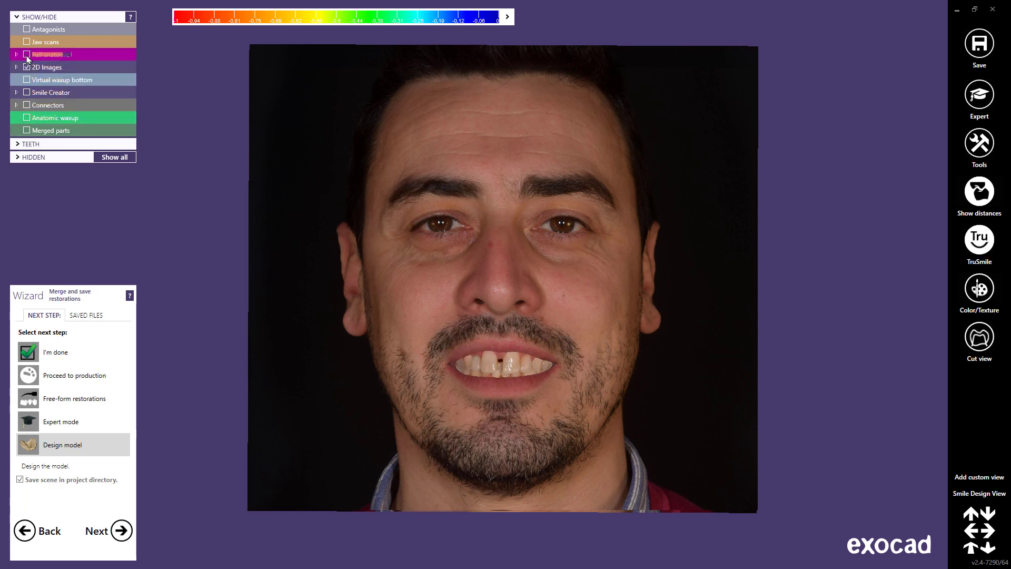
left_click(27, 67)
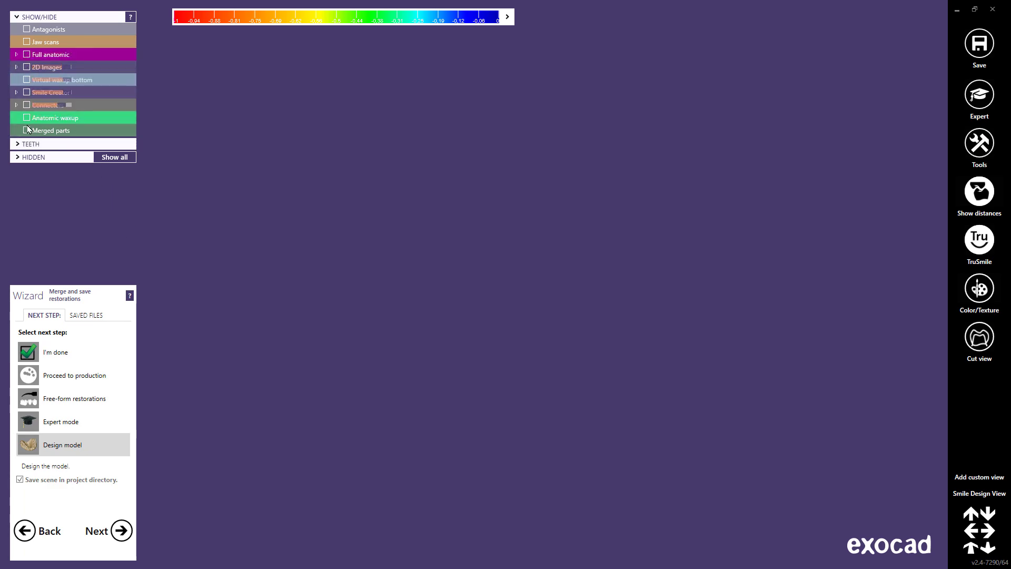
left_click(27, 130)
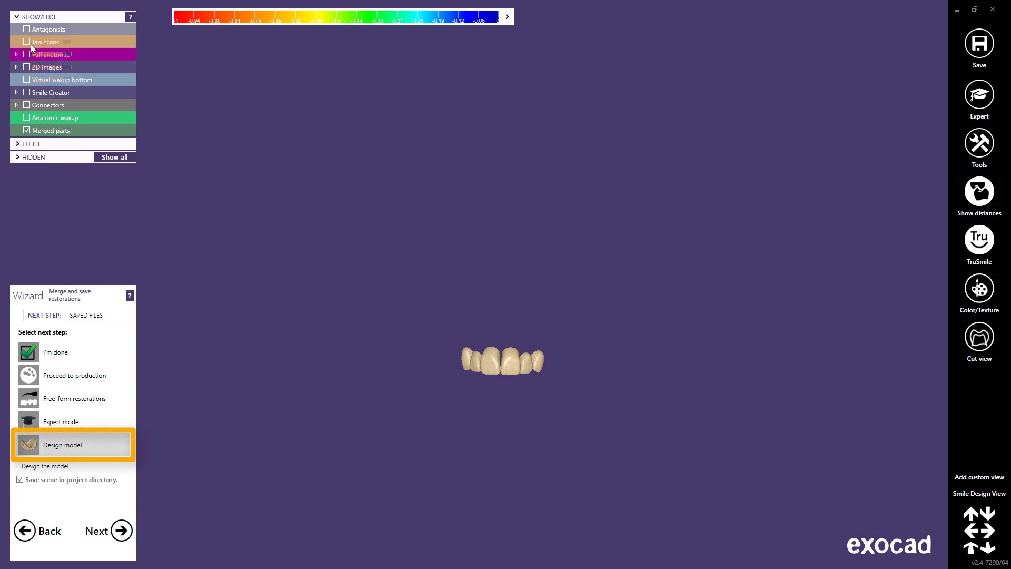
middle_click(513, 363)
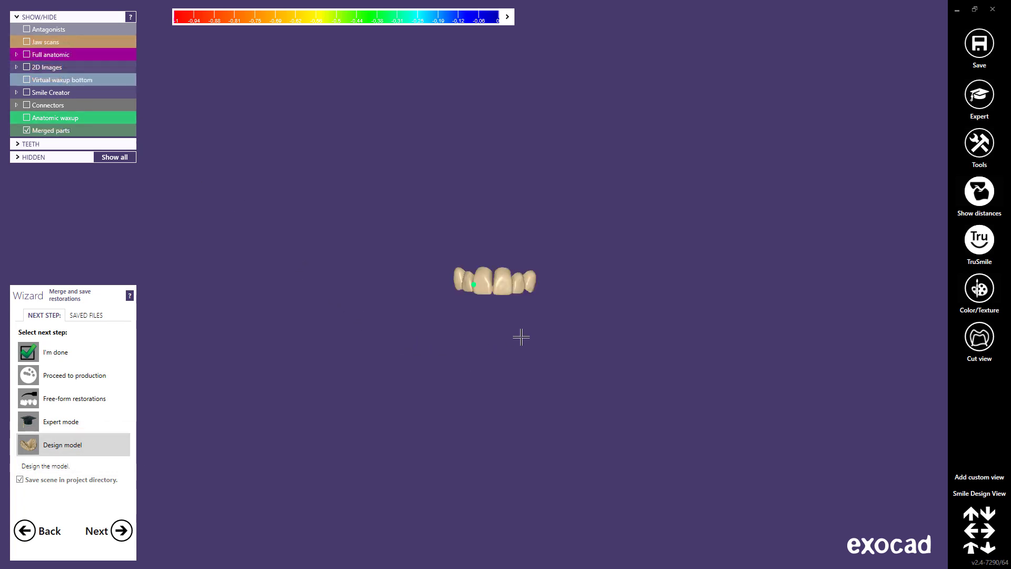
right_click_drag(488, 285, 492, 298)
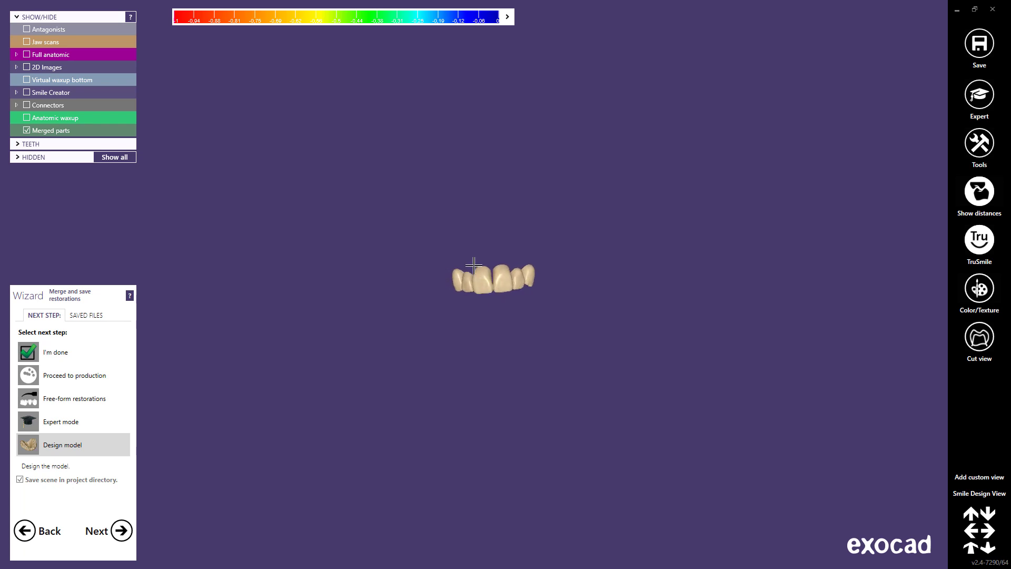
left_click(27, 42)
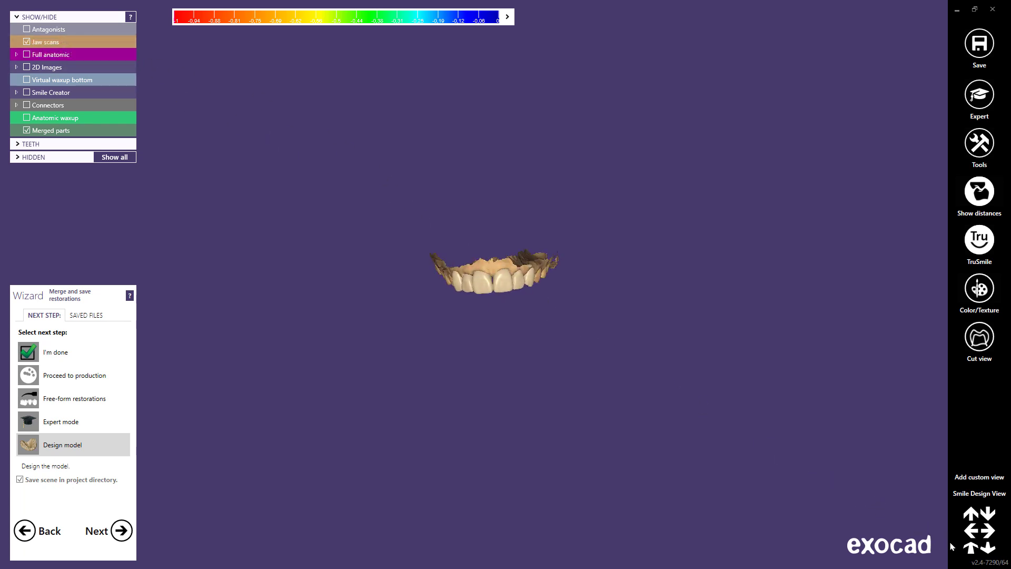
left_click(969, 549)
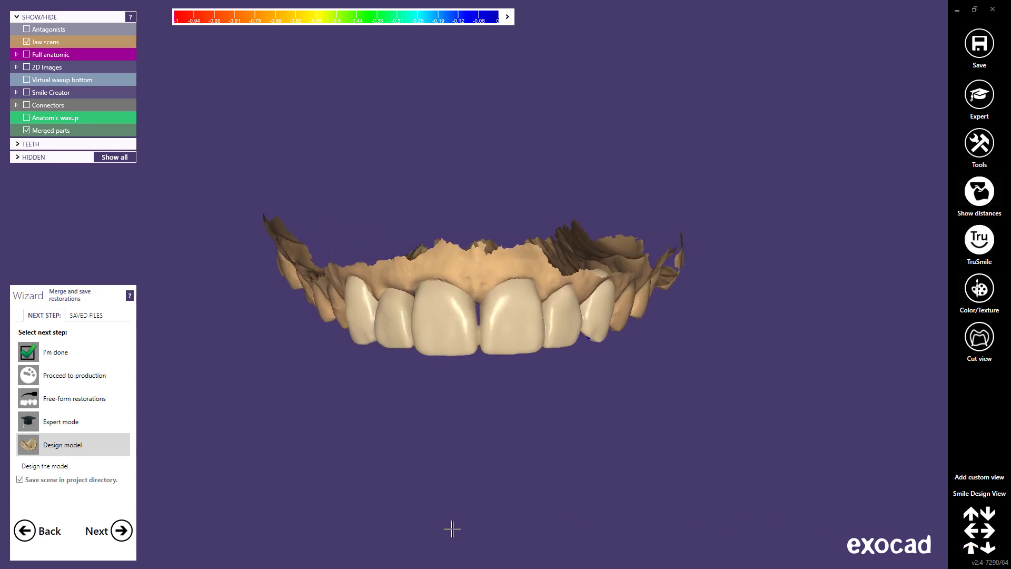
- Proceed to designing the model and choose the model type Plateless model with cutout dies
left_click(123, 532)
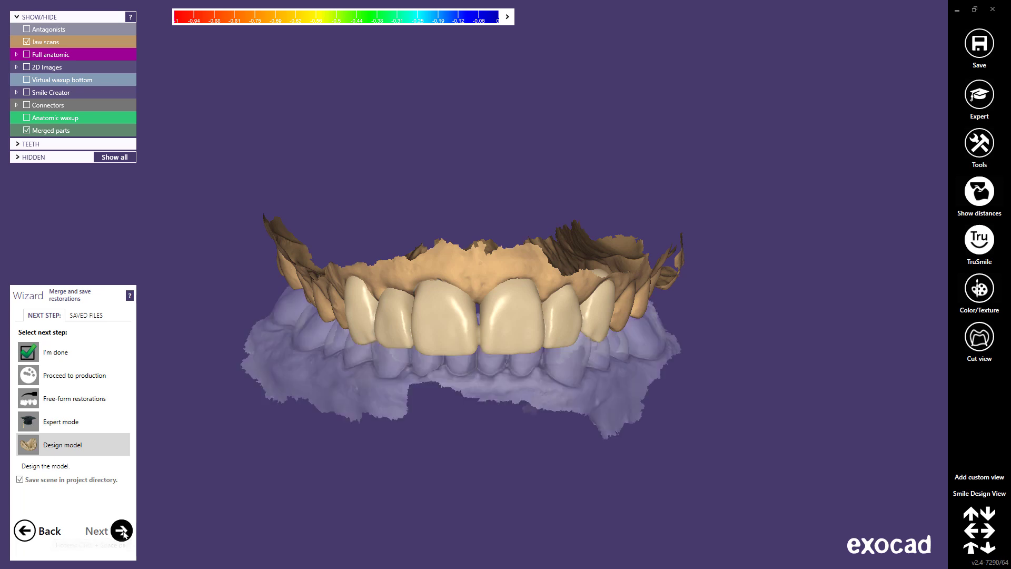
left_click(120, 332)
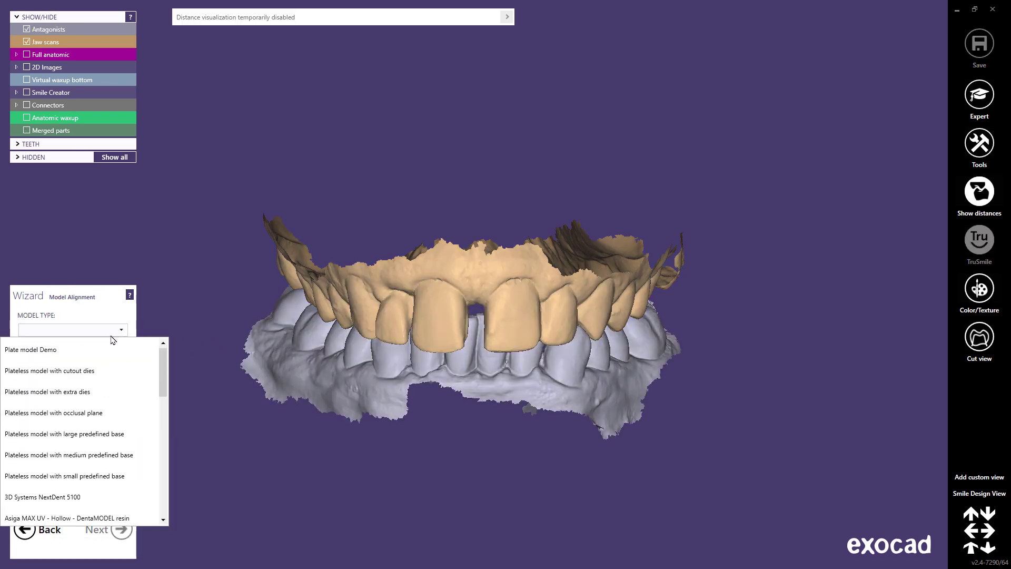
left_click(79, 370)
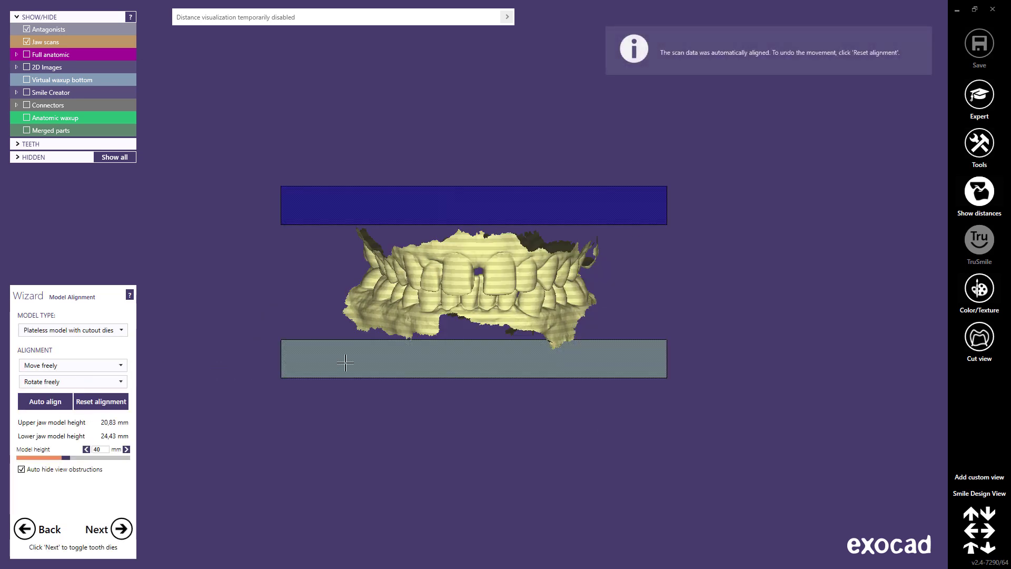
mouse_move(473, 315)
right_mouse_down()
mouse_move(479, 309)
mouse_move(481, 377)
mouse_move(481, 311)
right_mouse_up()
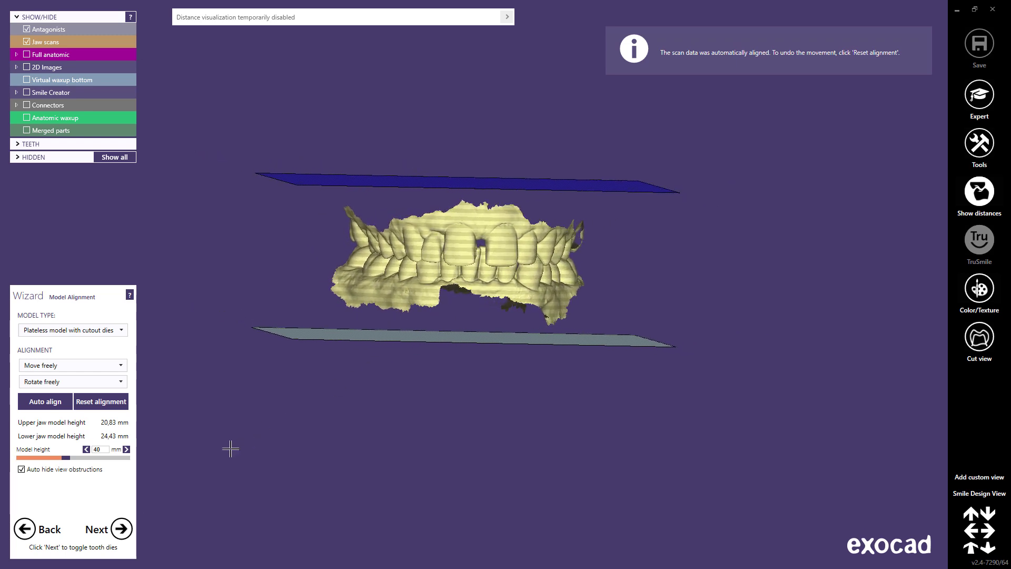
- Accept the alignment, continue without marking any detachable teeth and run the plateless model design
left_click(124, 533)
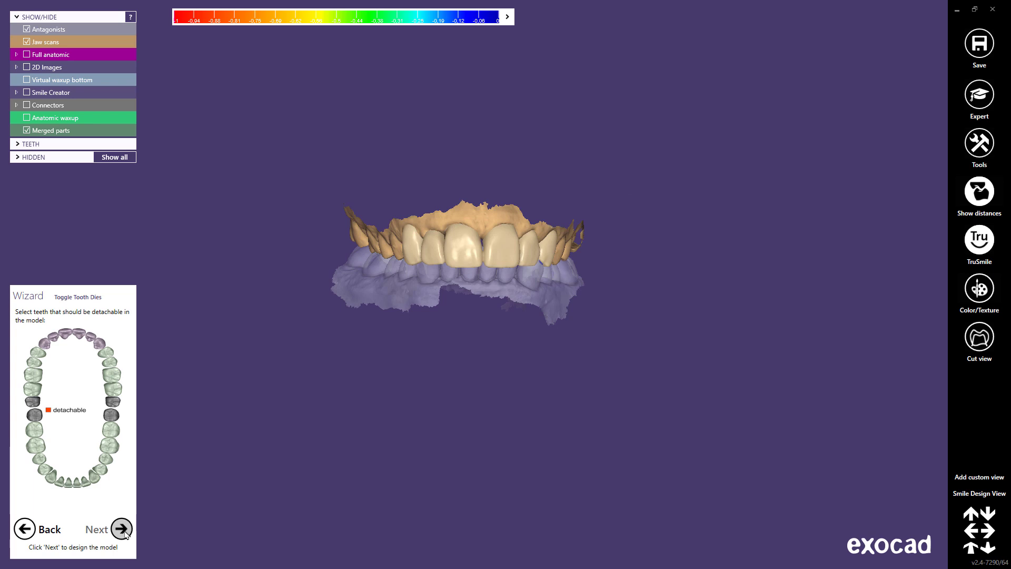
left_click(122, 529)
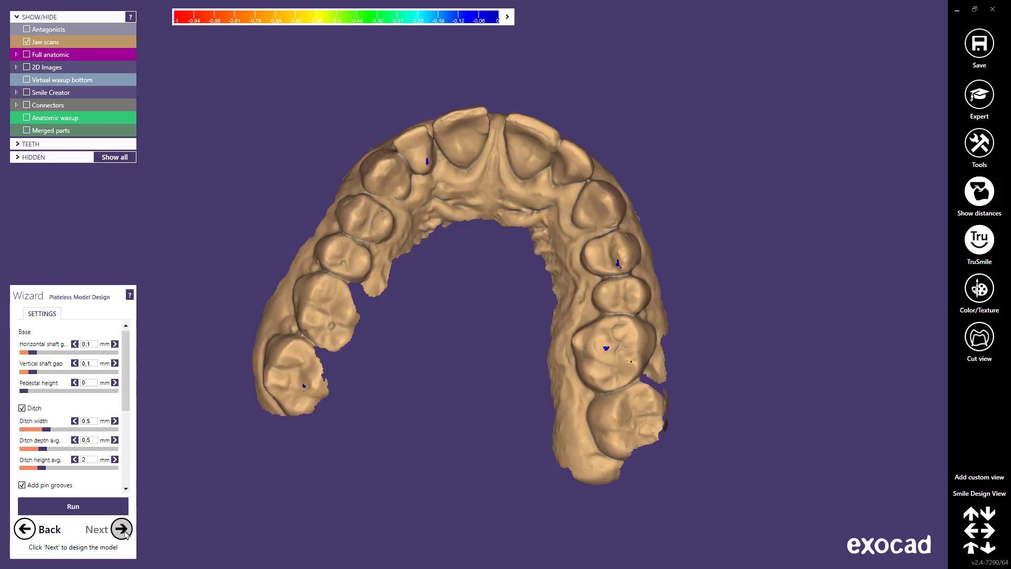
left_click(105, 506)
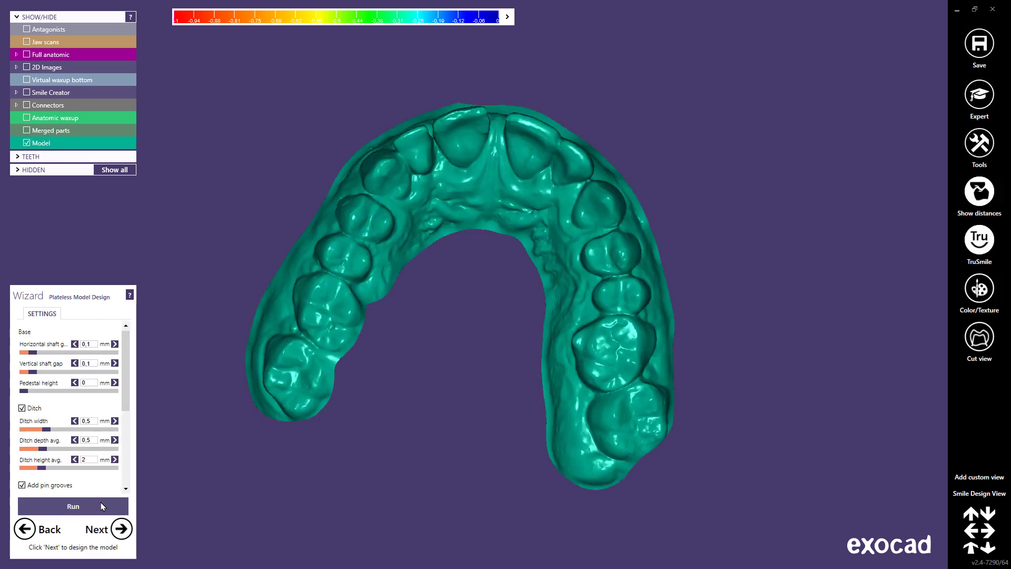
- Create the digital waxup model of the upper jaw in Expert mode, accepting the proposed filename, and inspect the saved mesh in ExoViewer3D
right_click_drag(492, 225, 484, 274)
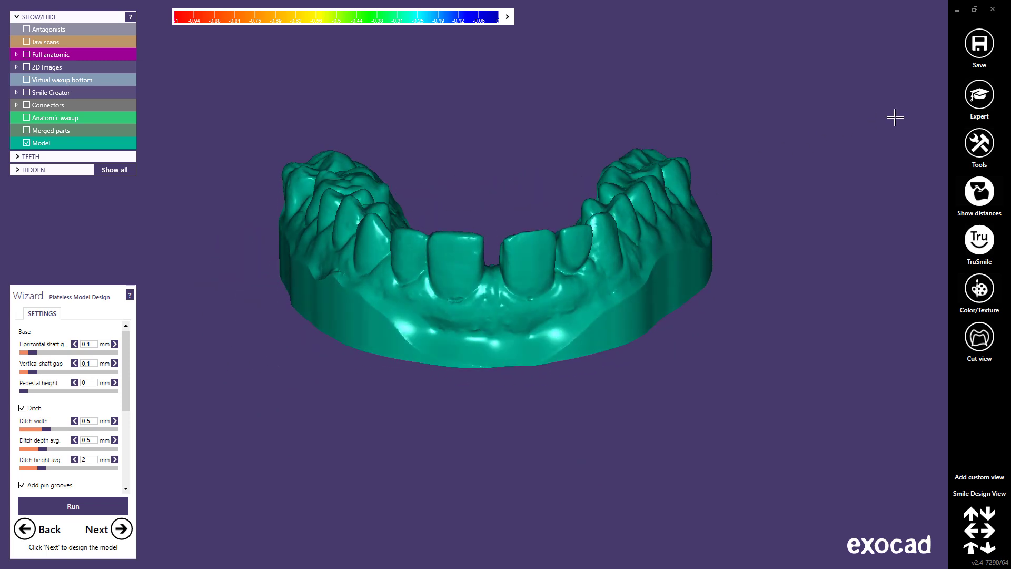
left_click(982, 104)
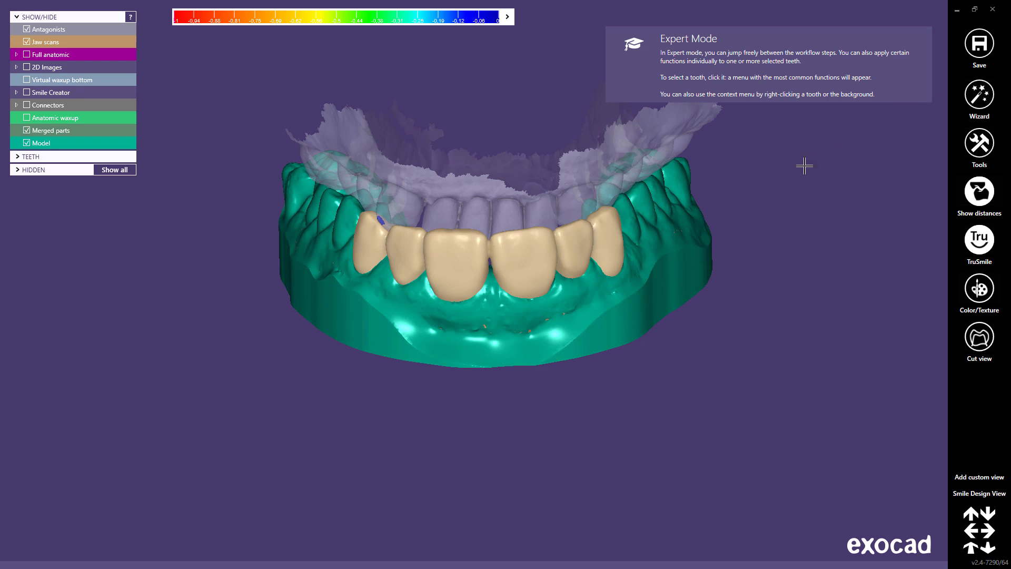
right_click(736, 189)
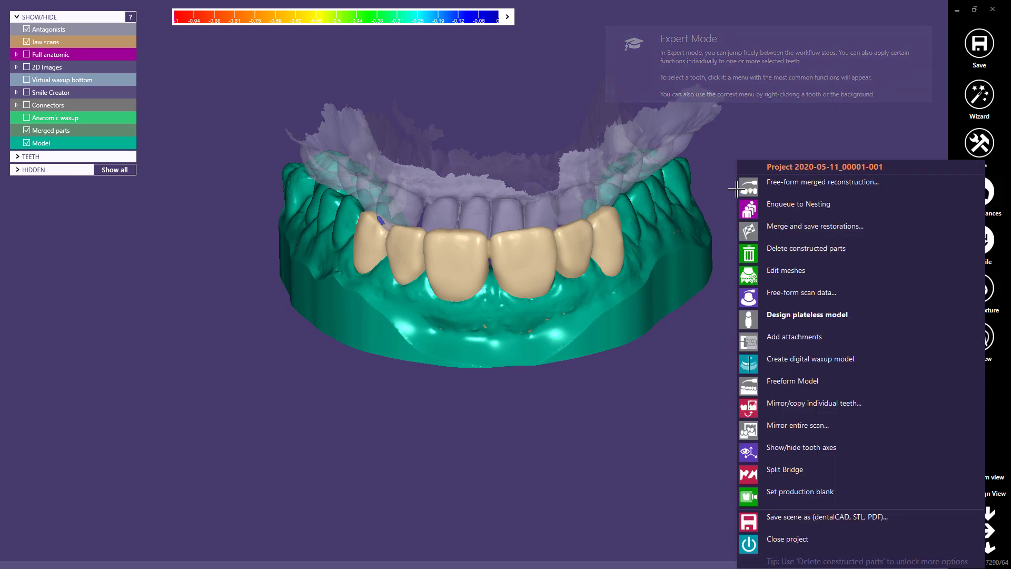
left_click(788, 364)
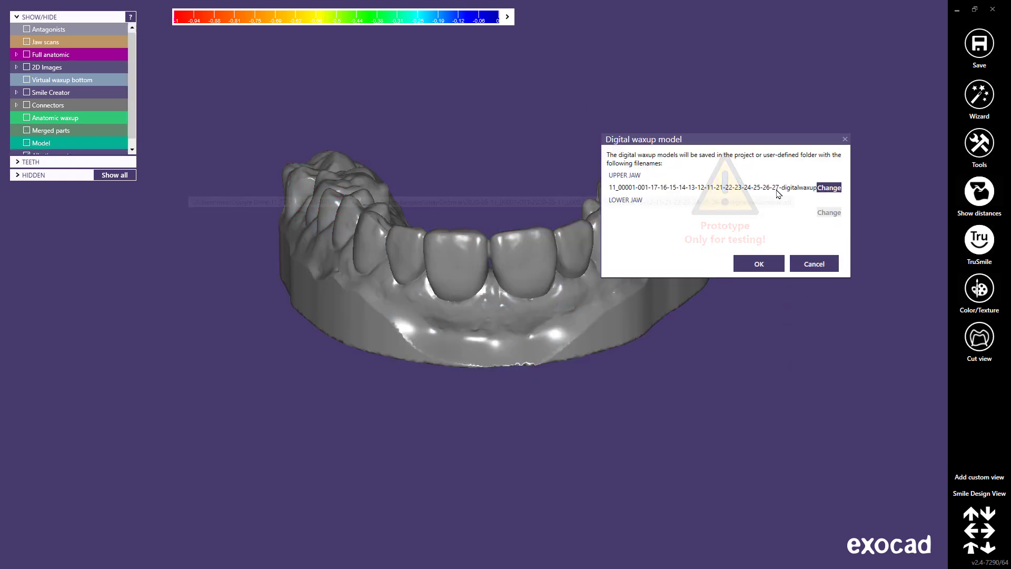
left_click(759, 264)
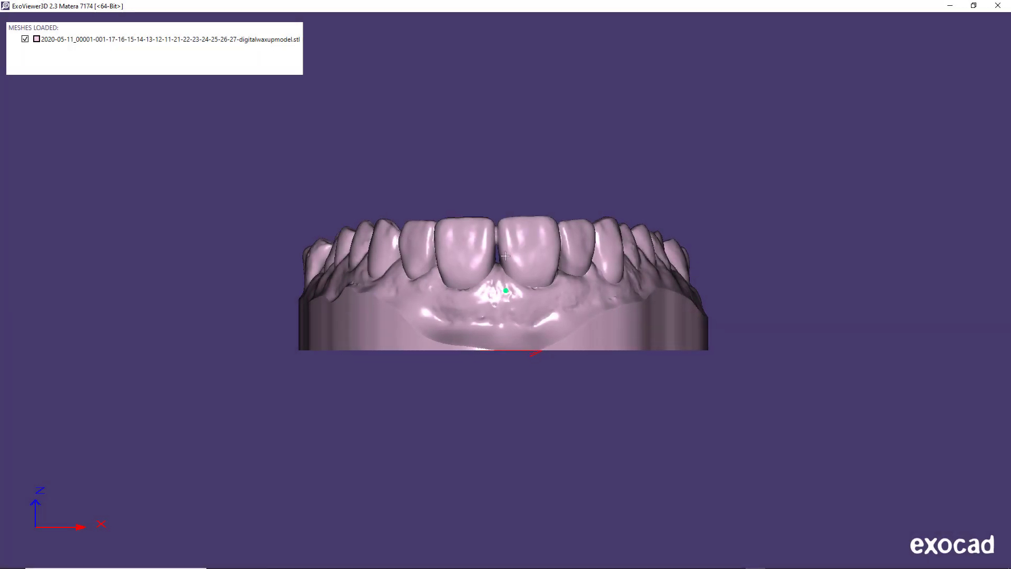
mouse_move(506, 256)
right_mouse_down()
mouse_move(490, 270)
mouse_move(503, 259)
right_mouse_up()
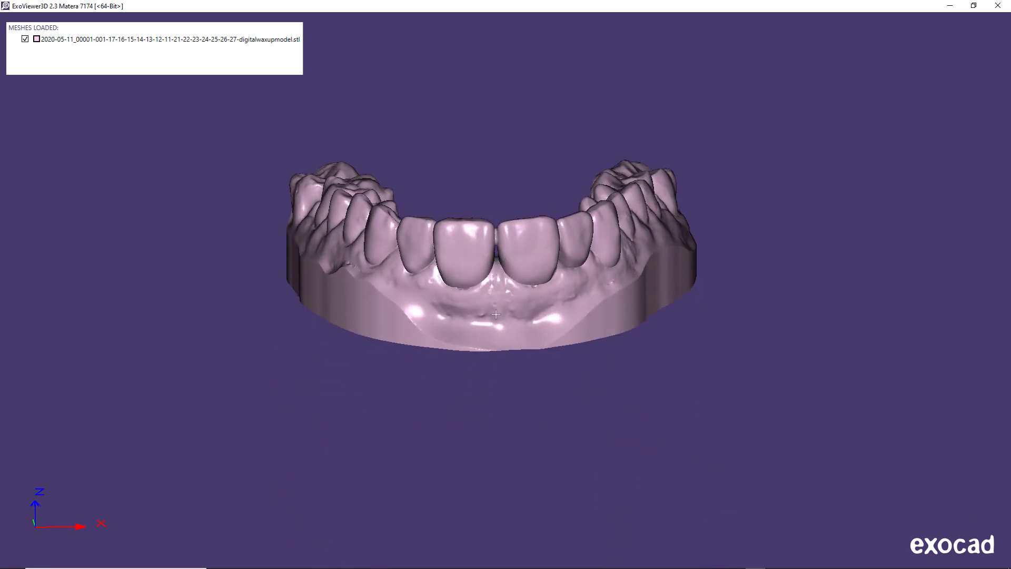